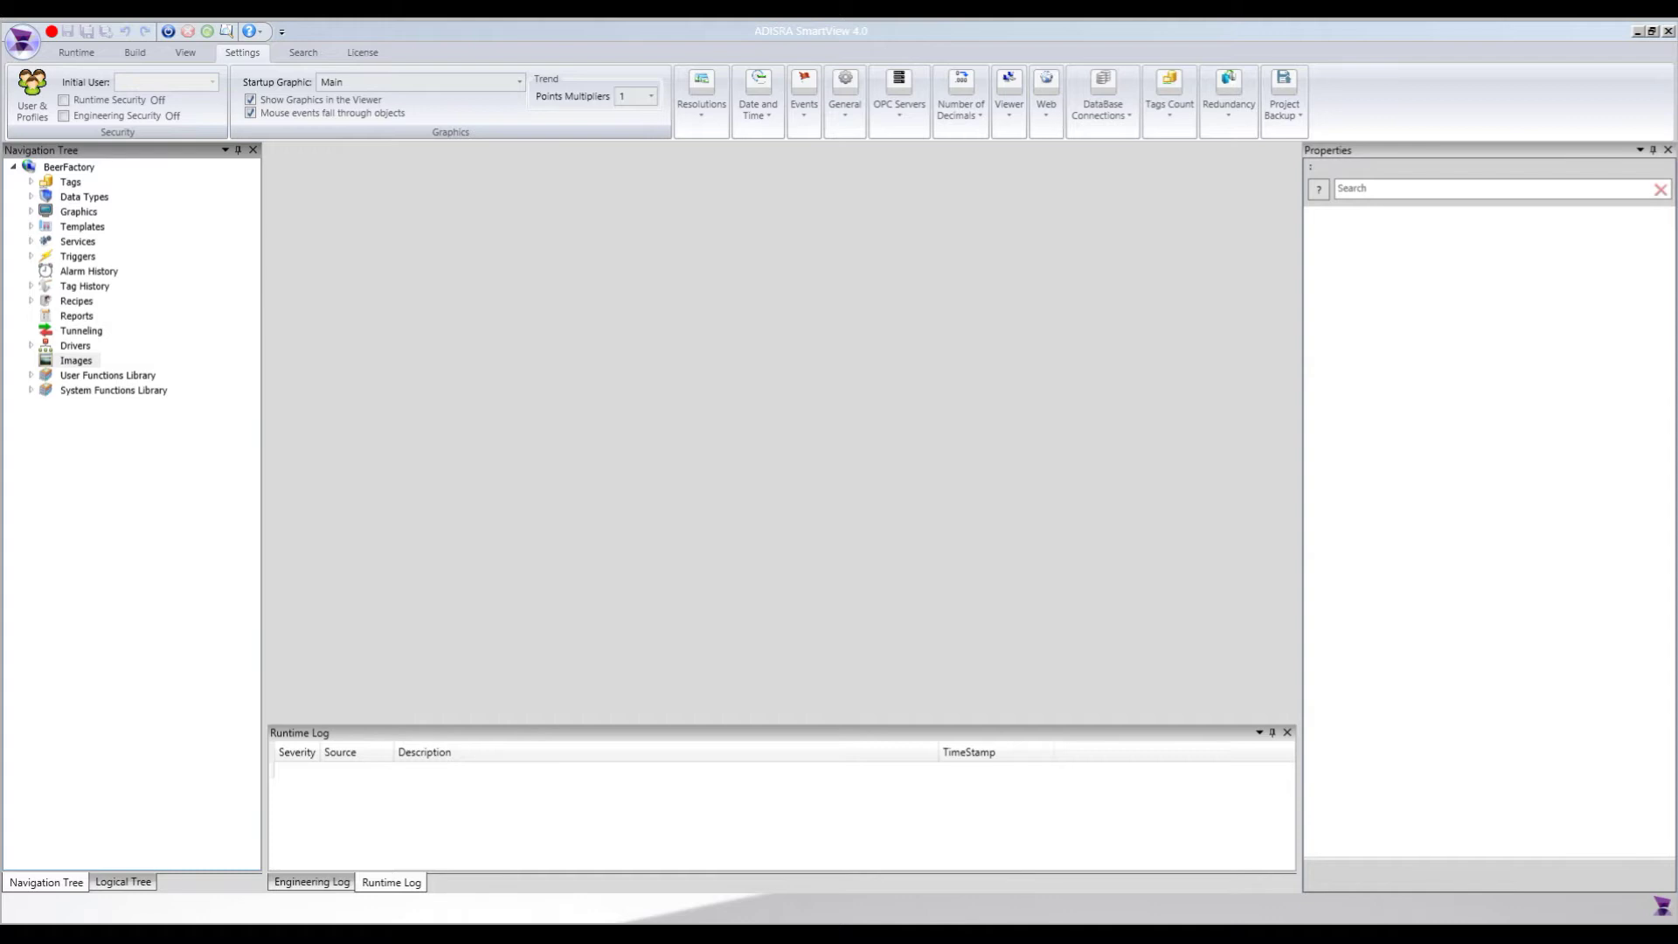
Create a new template document and set its size to 280 wide by 155 high
double_click(86, 228)
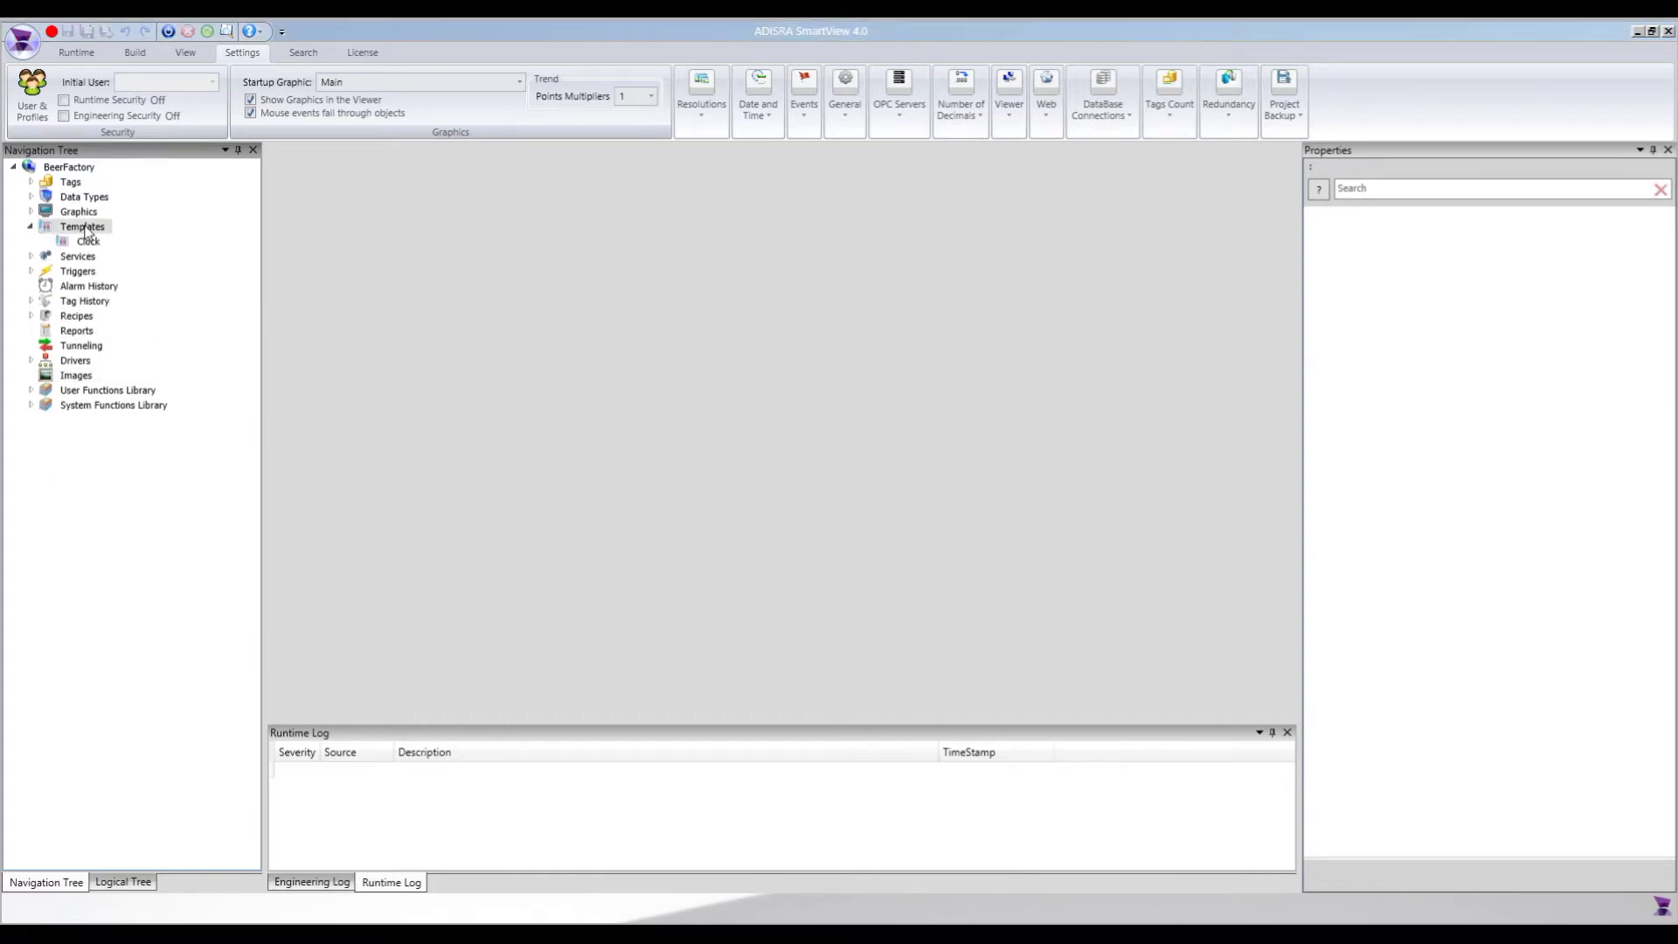
right_click(86, 230)
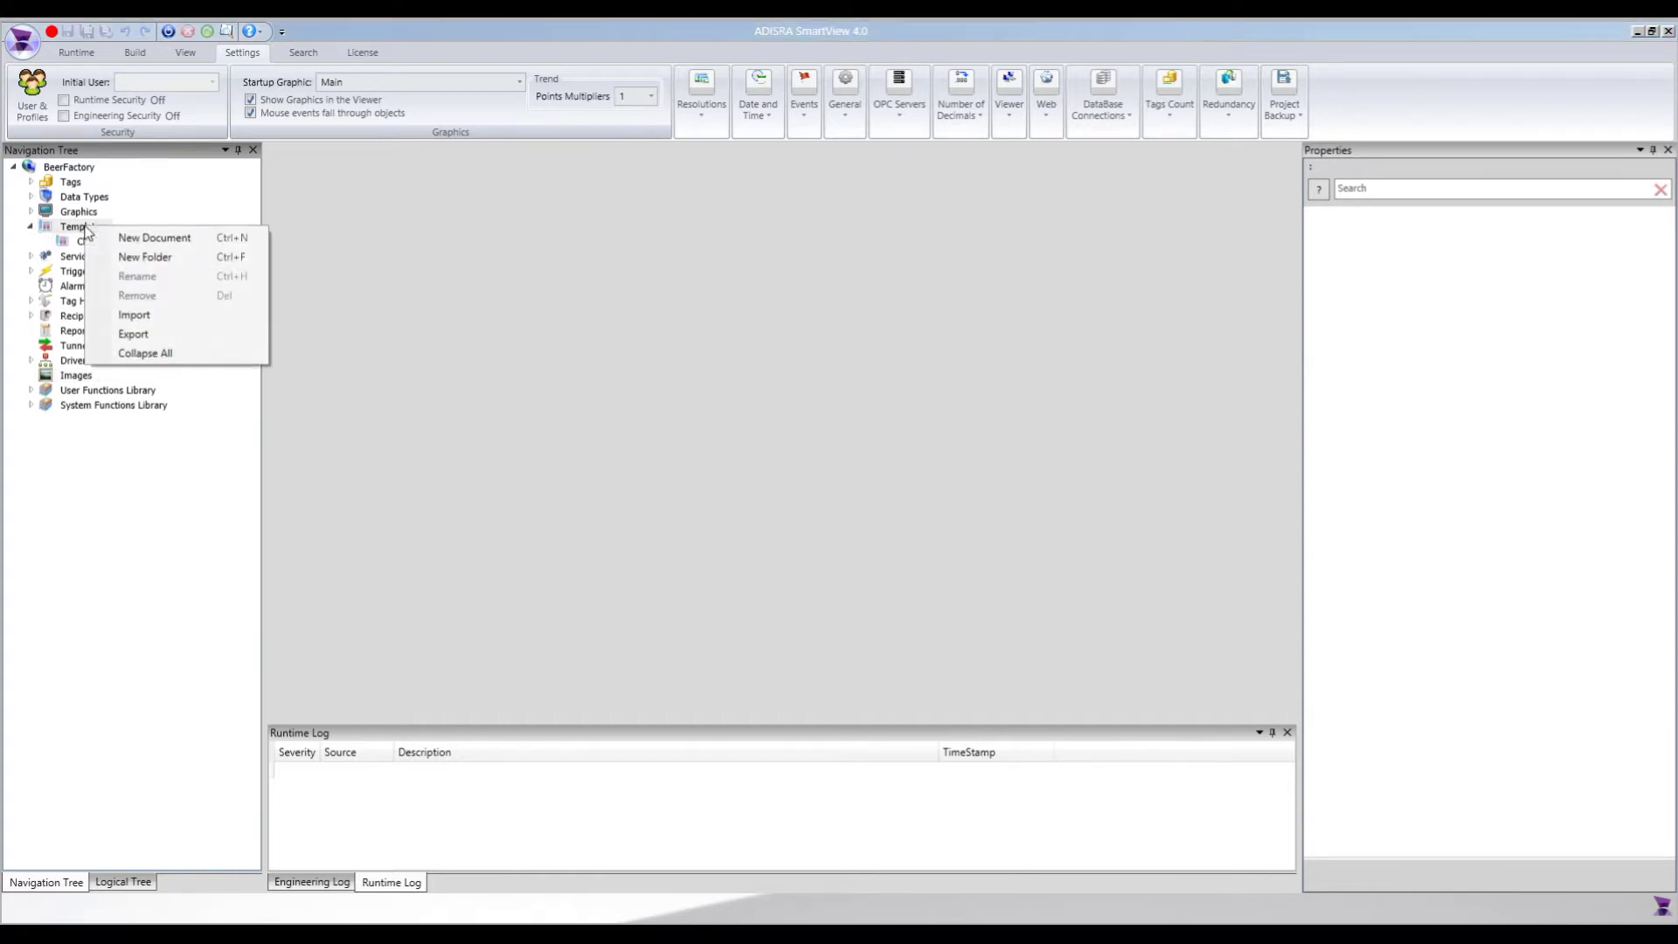
click(153, 237)
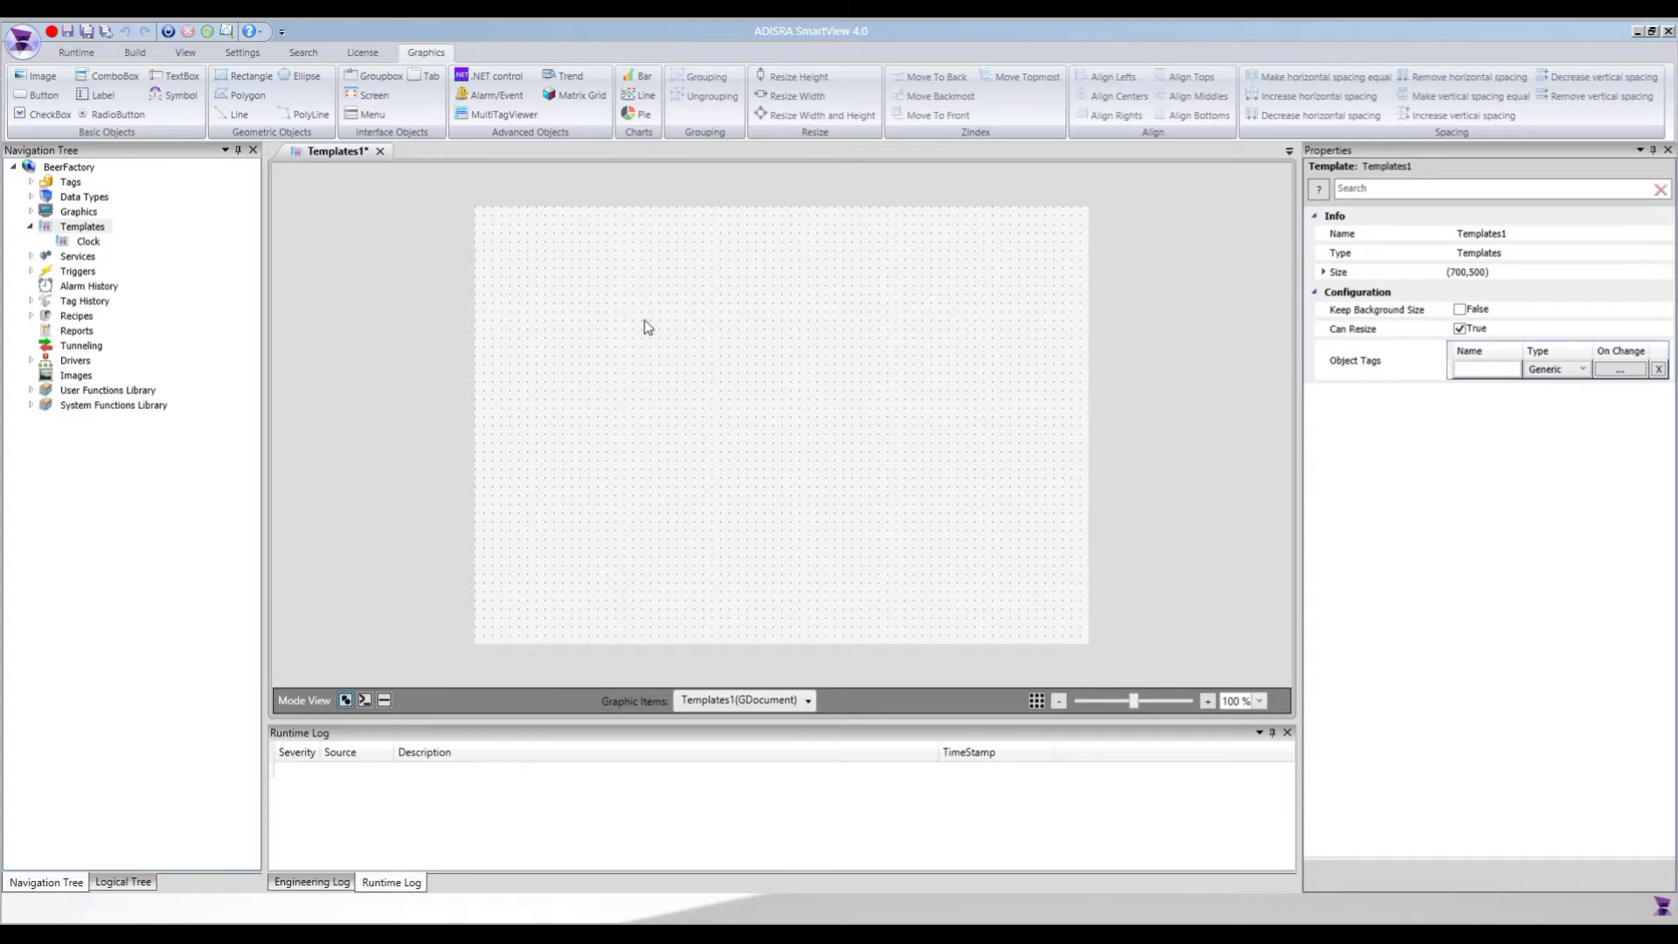
click(1324, 274)
click(1442, 297)
text(280)
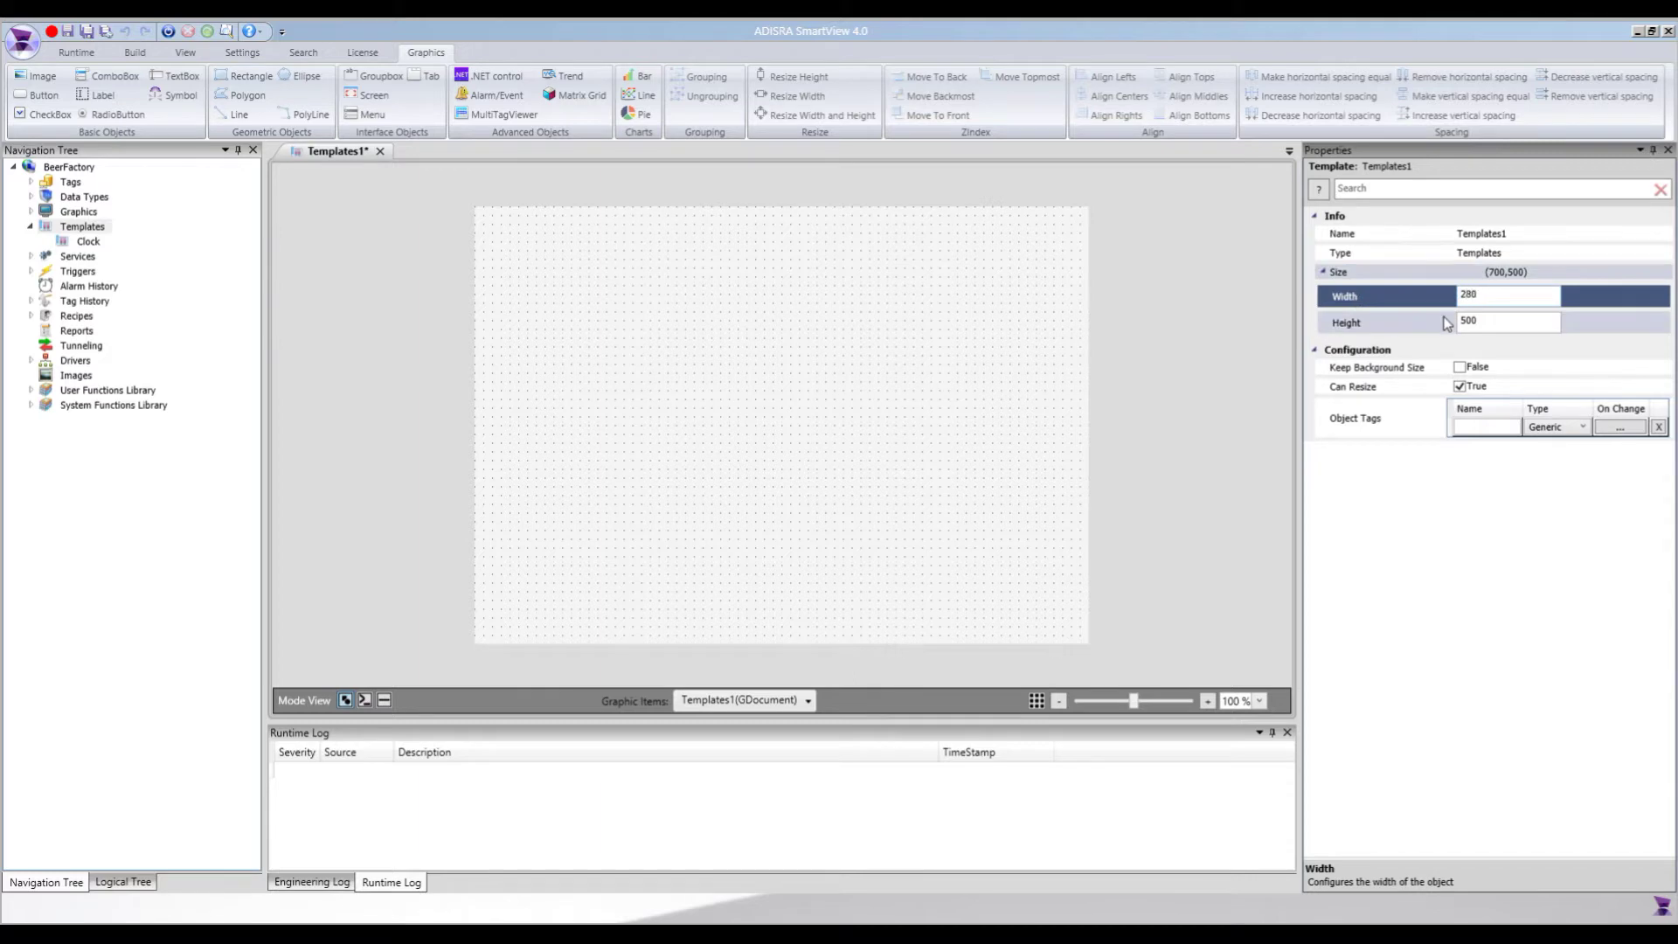
key(Tab)
text(155)
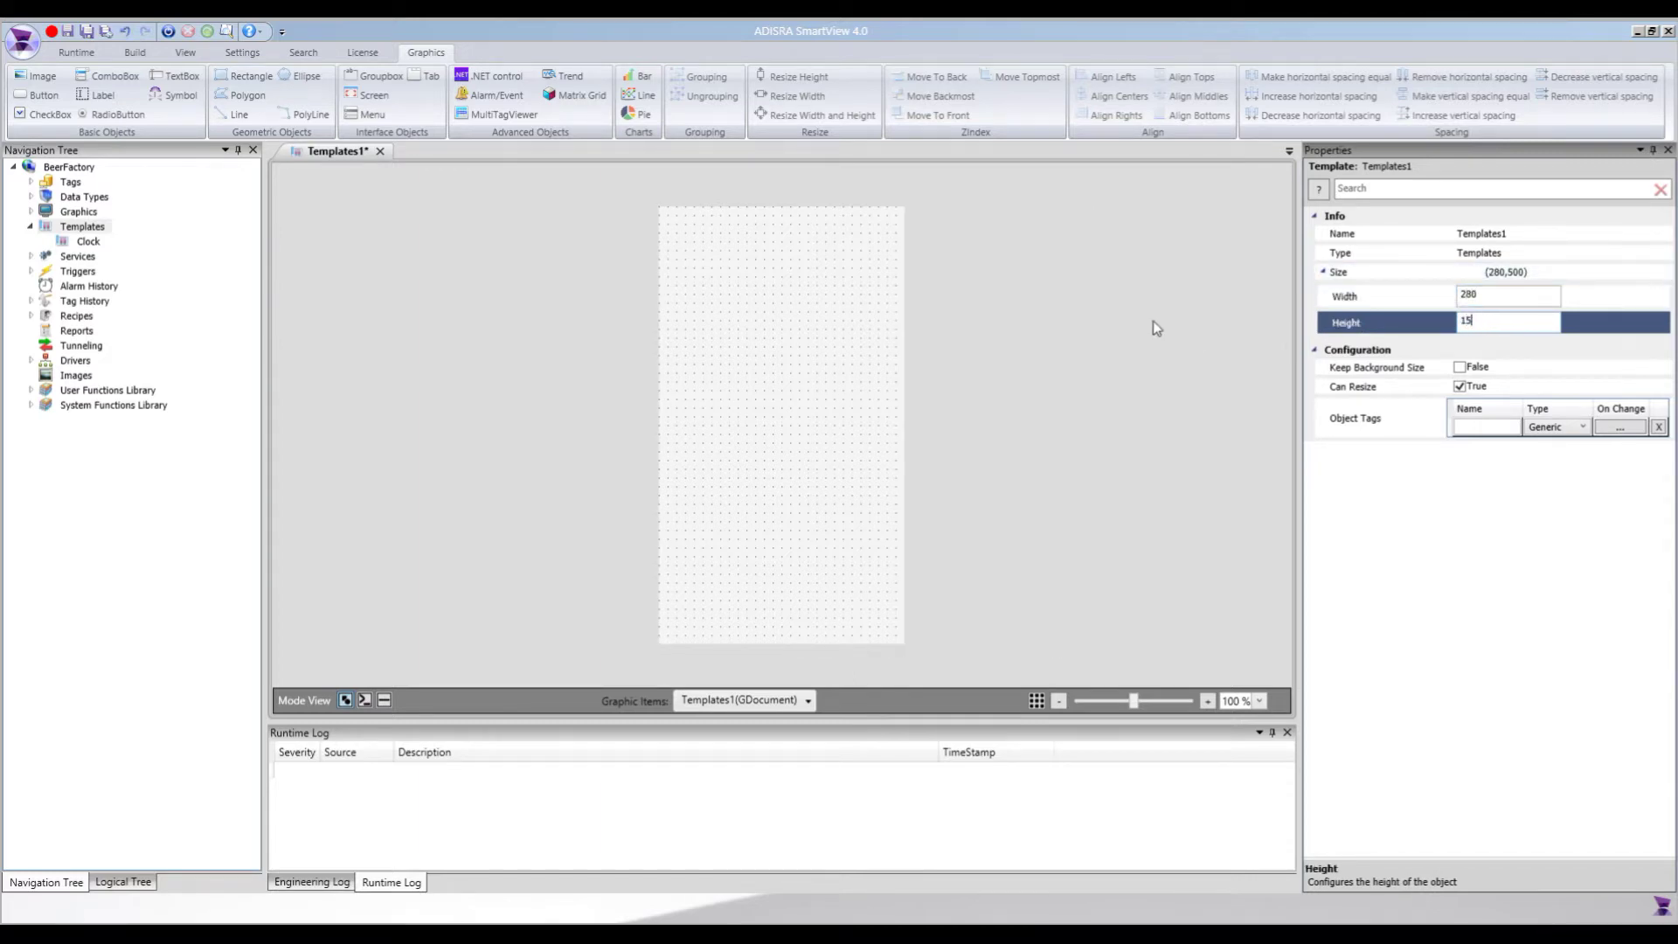
key(Return)
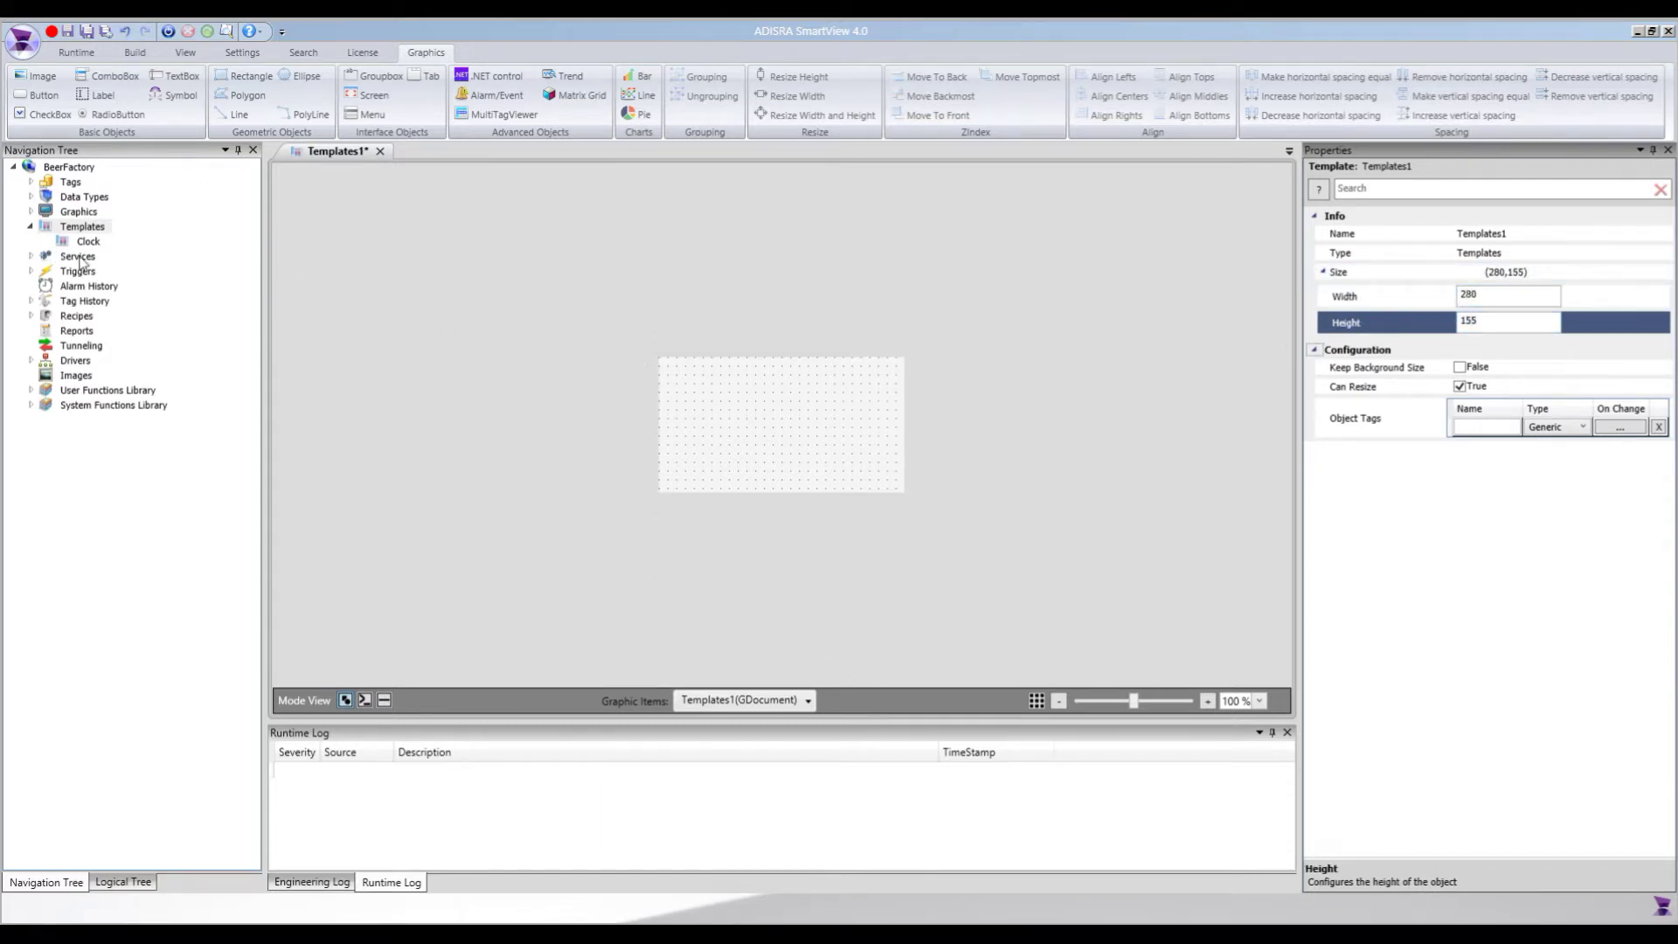
Draw an image object about 241 by 80 in the template's upper half, load the semicircle gauge picture and centre it
click(38, 77)
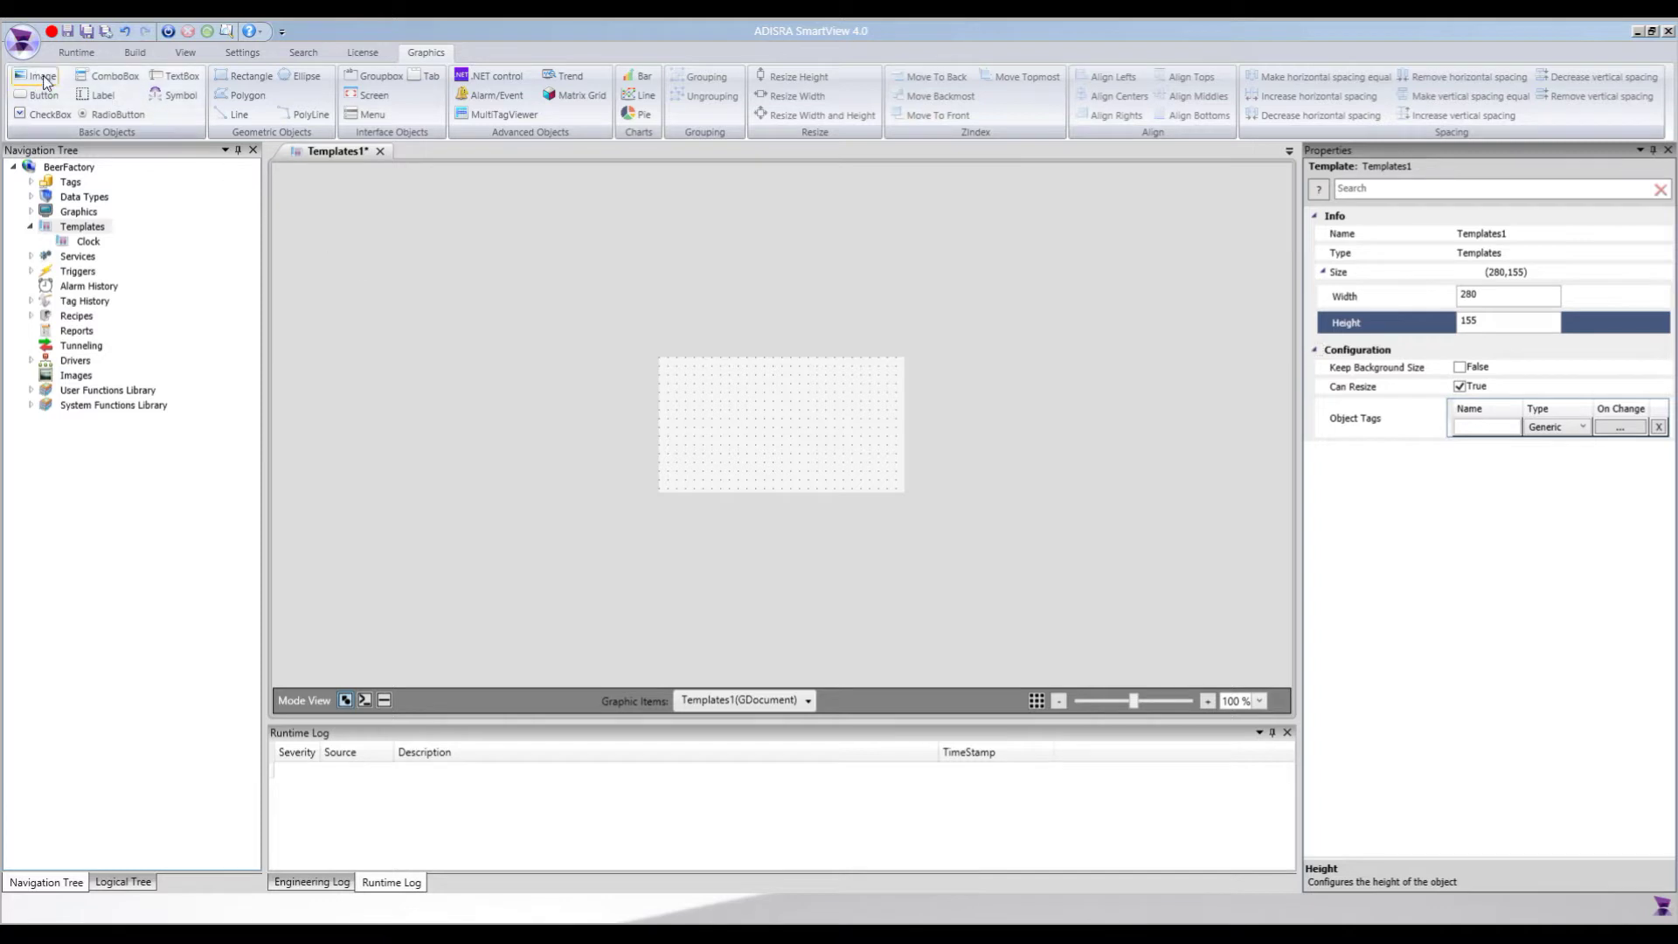
click(667, 363)
drag(892, 434, 883, 436)
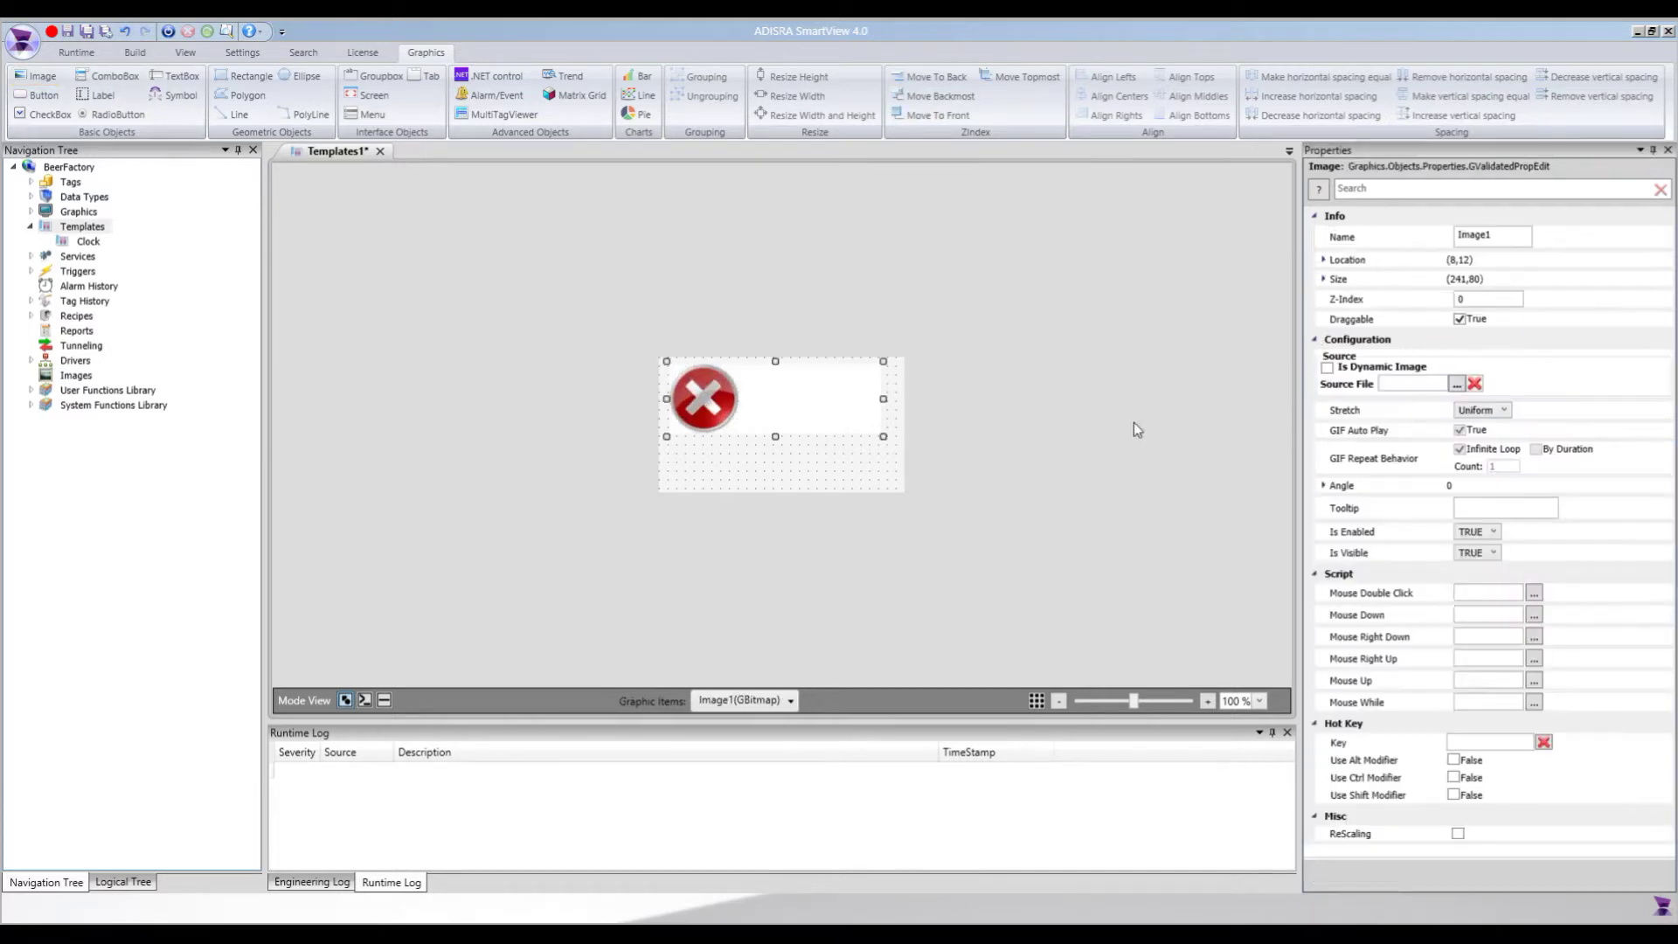
click(1455, 385)
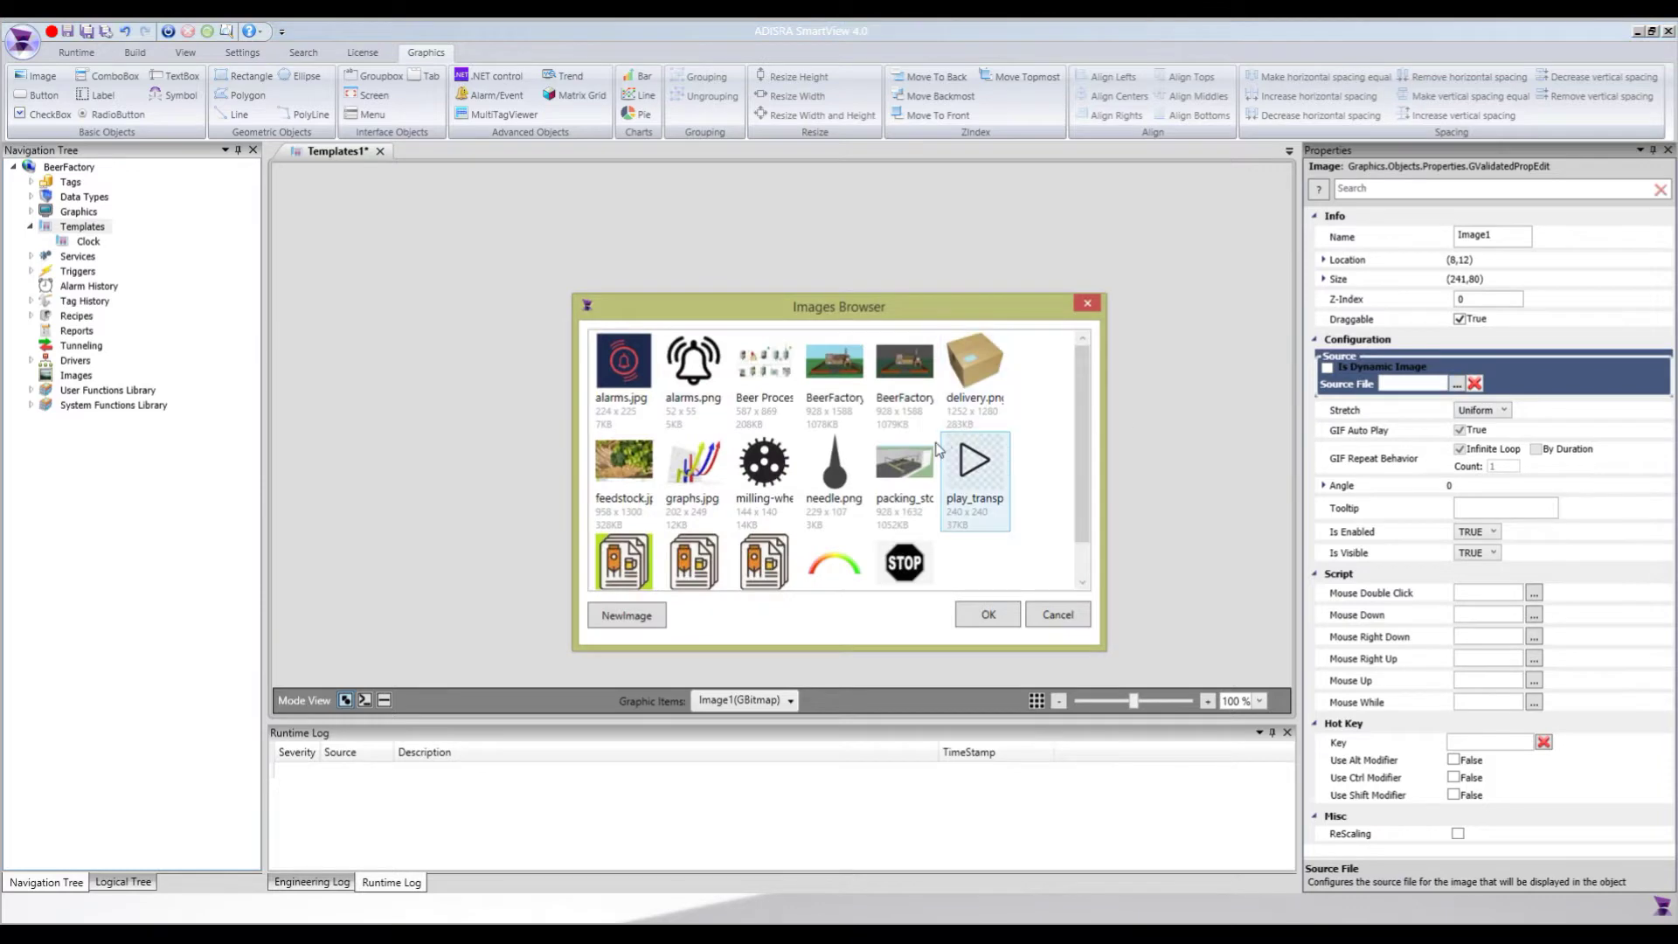
click(835, 564)
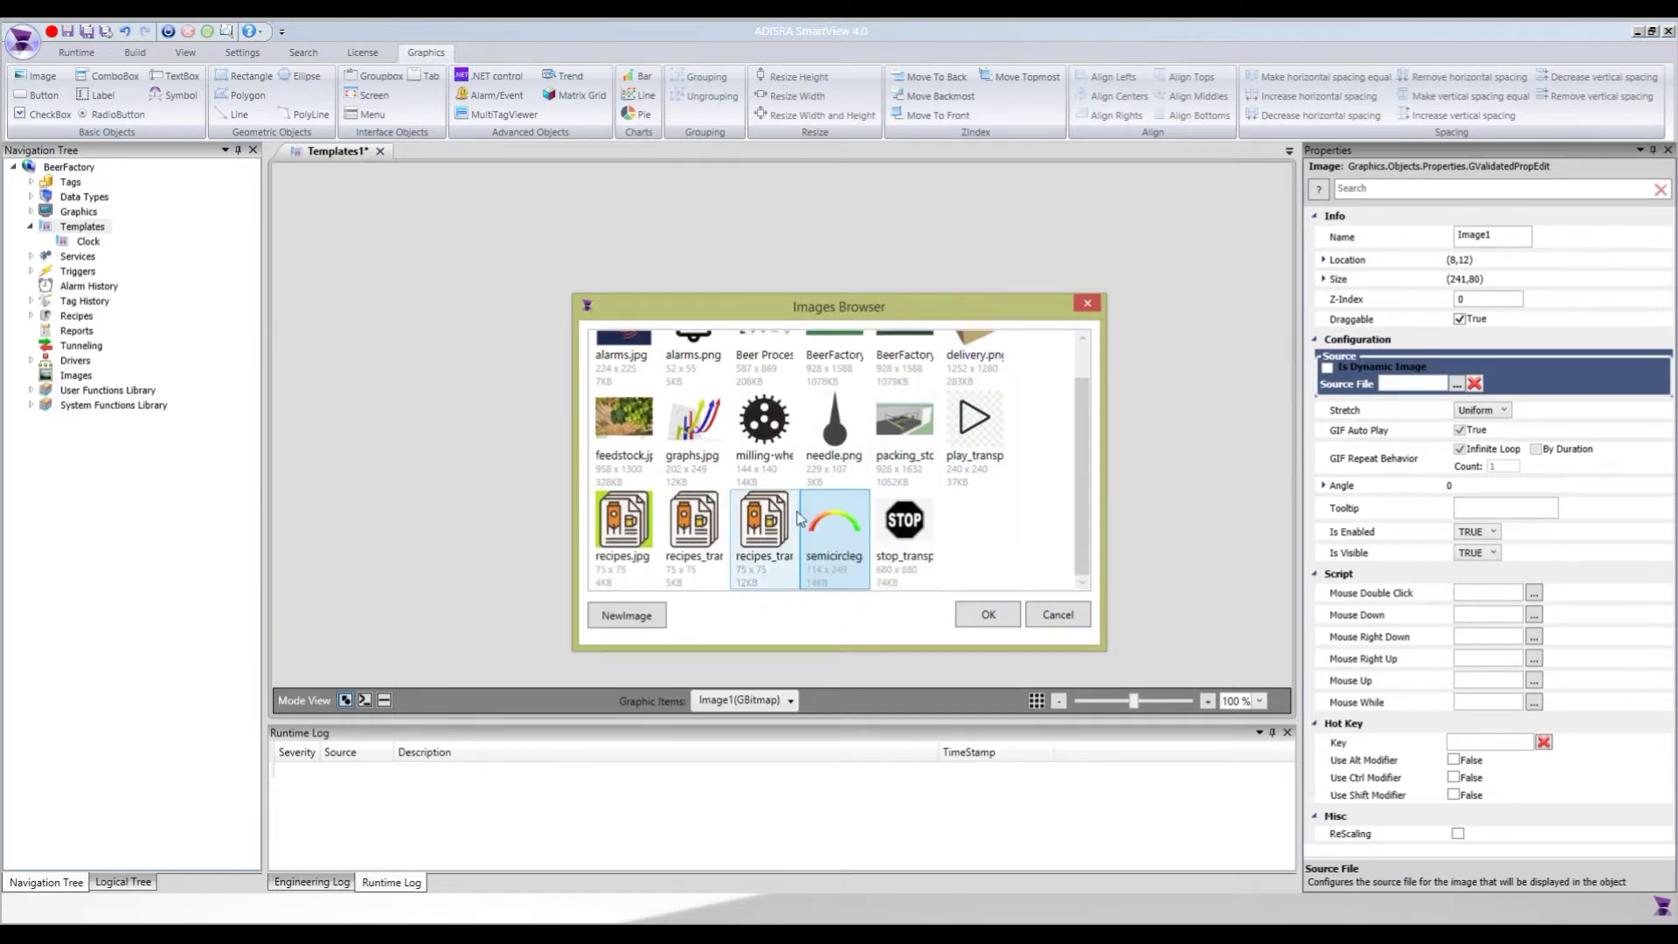
click(987, 614)
drag(813, 412, 822, 423)
click(919, 407)
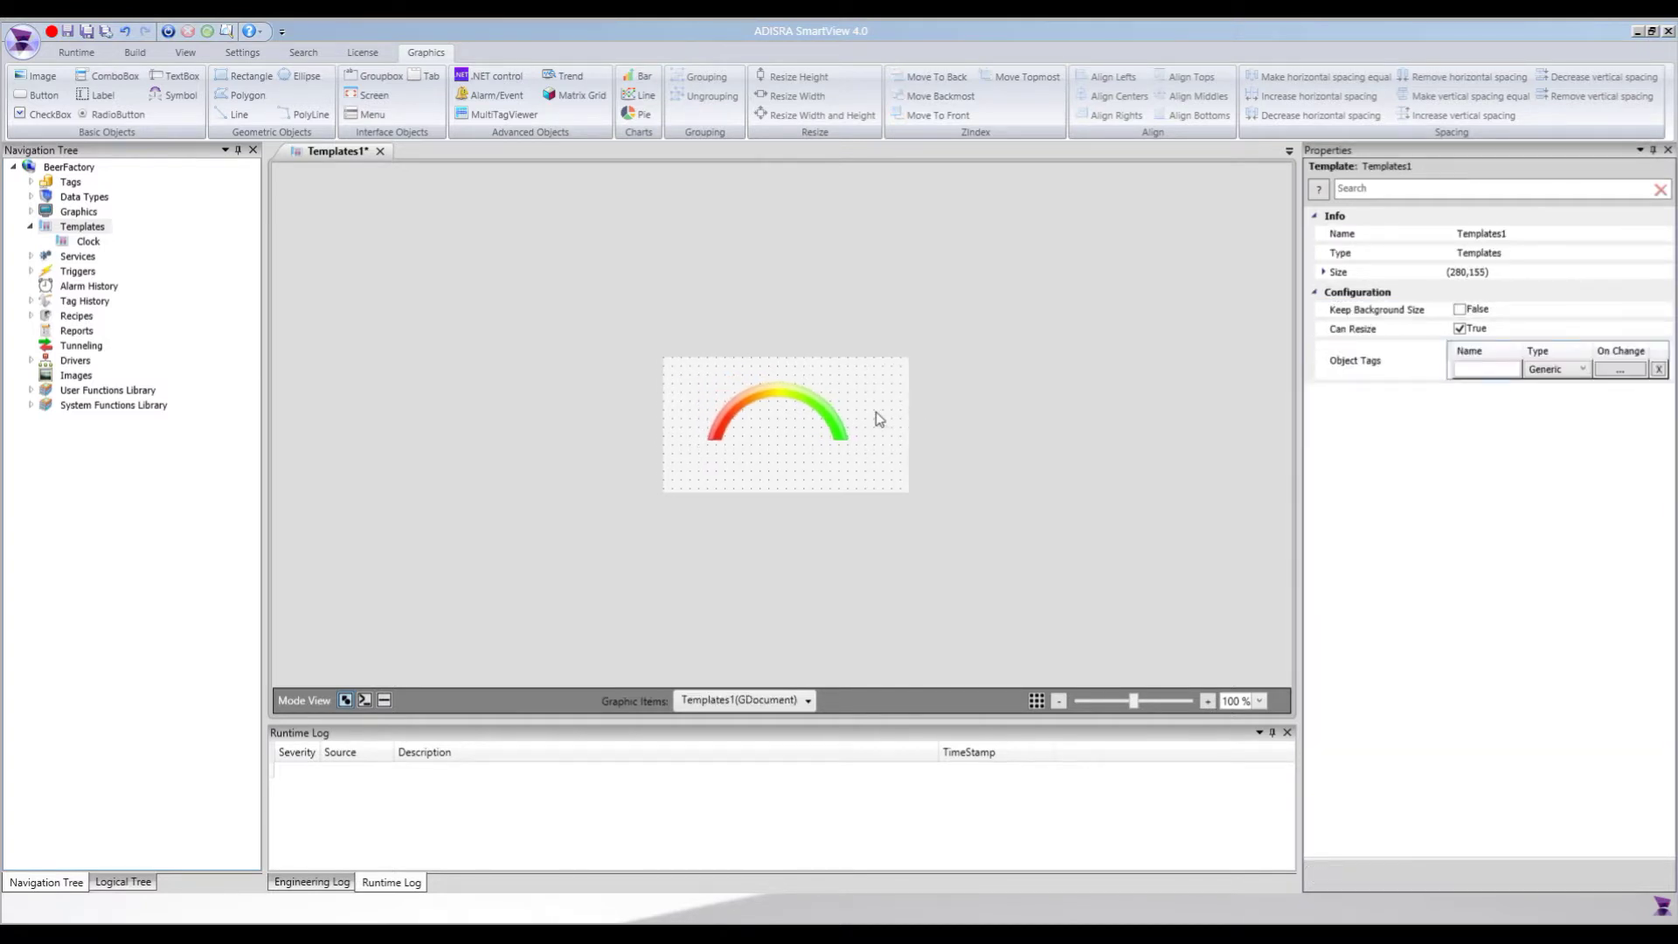
Add a small image object using needle.png and position it at the centre of the semicircle gauge
click(26, 81)
drag(764, 431, 806, 469)
click(1456, 383)
click(832, 479)
click(984, 614)
drag(778, 456, 787, 435)
Shift the gauge and needle images together slightly downward to leave room above the arc
click(780, 436)
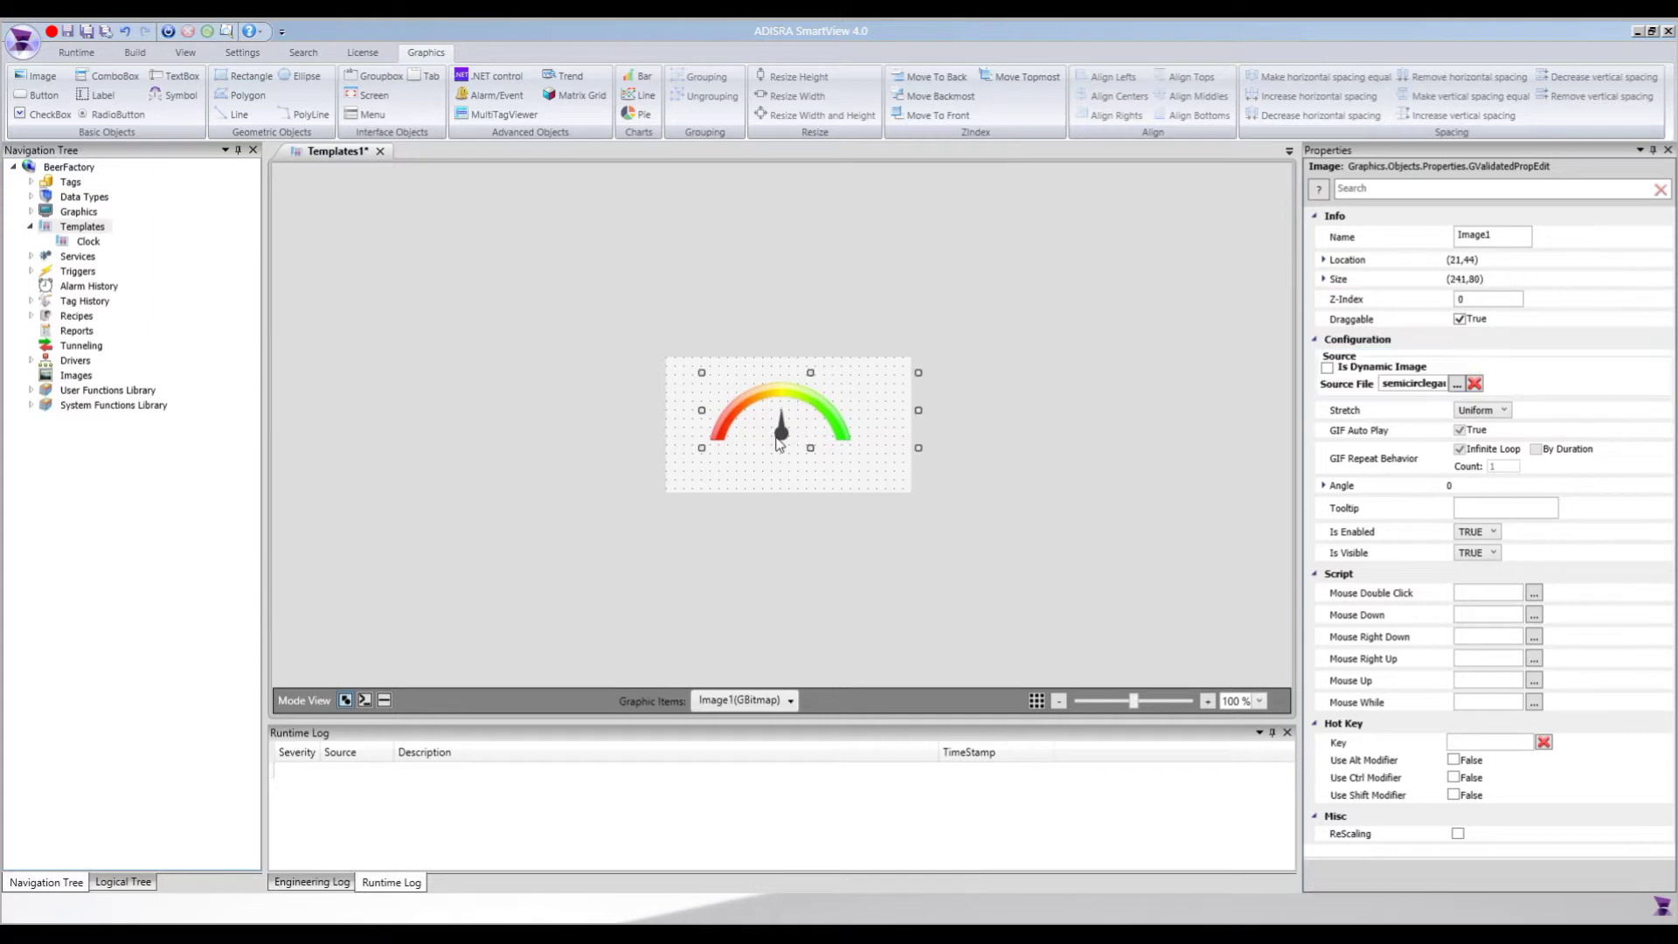
ctrl+click(791, 432)
drag(790, 430, 794, 441)
click(817, 483)
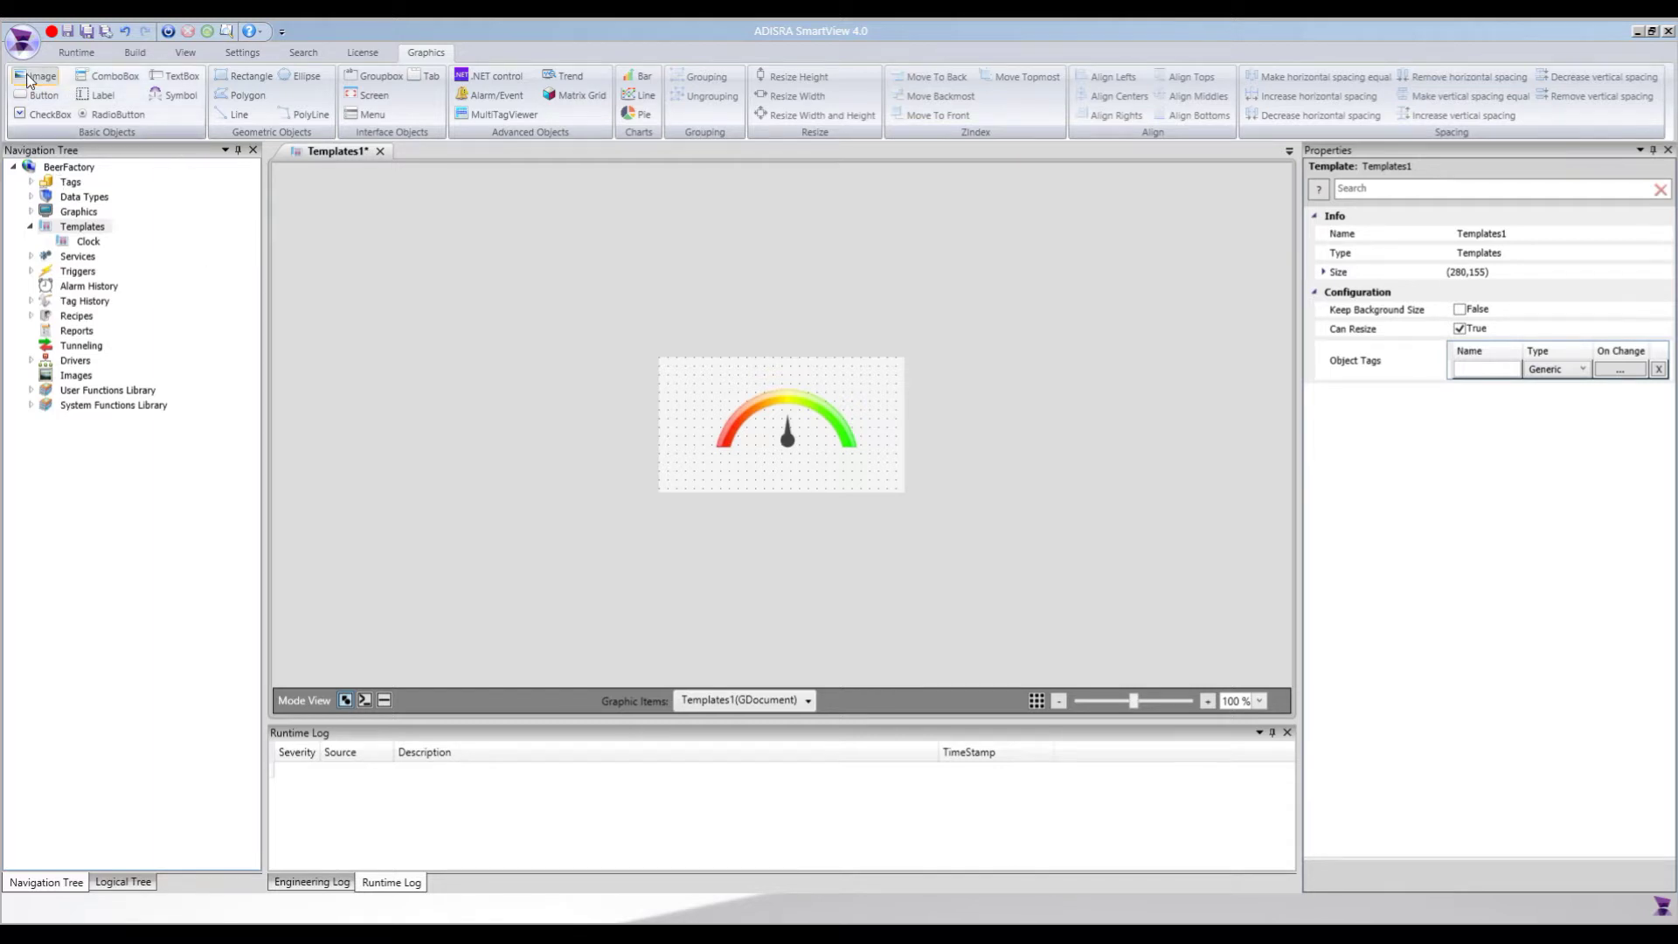
Add a title label about 264 by 39 above the gauge with centred text and font size 22
click(100, 94)
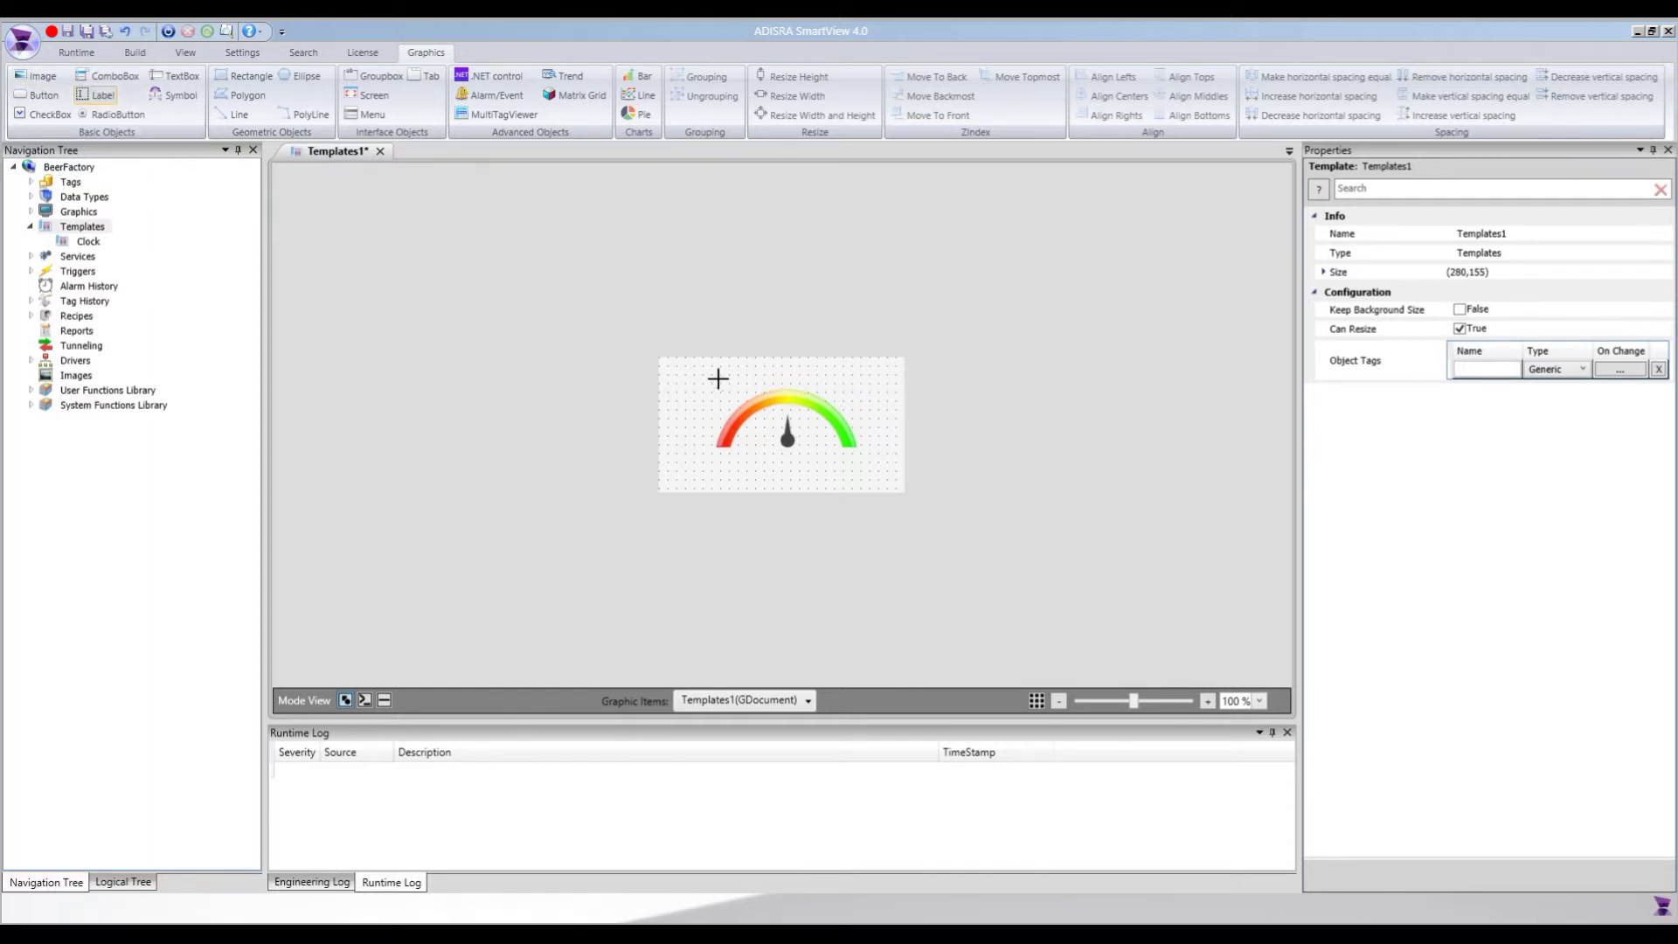
click(662, 359)
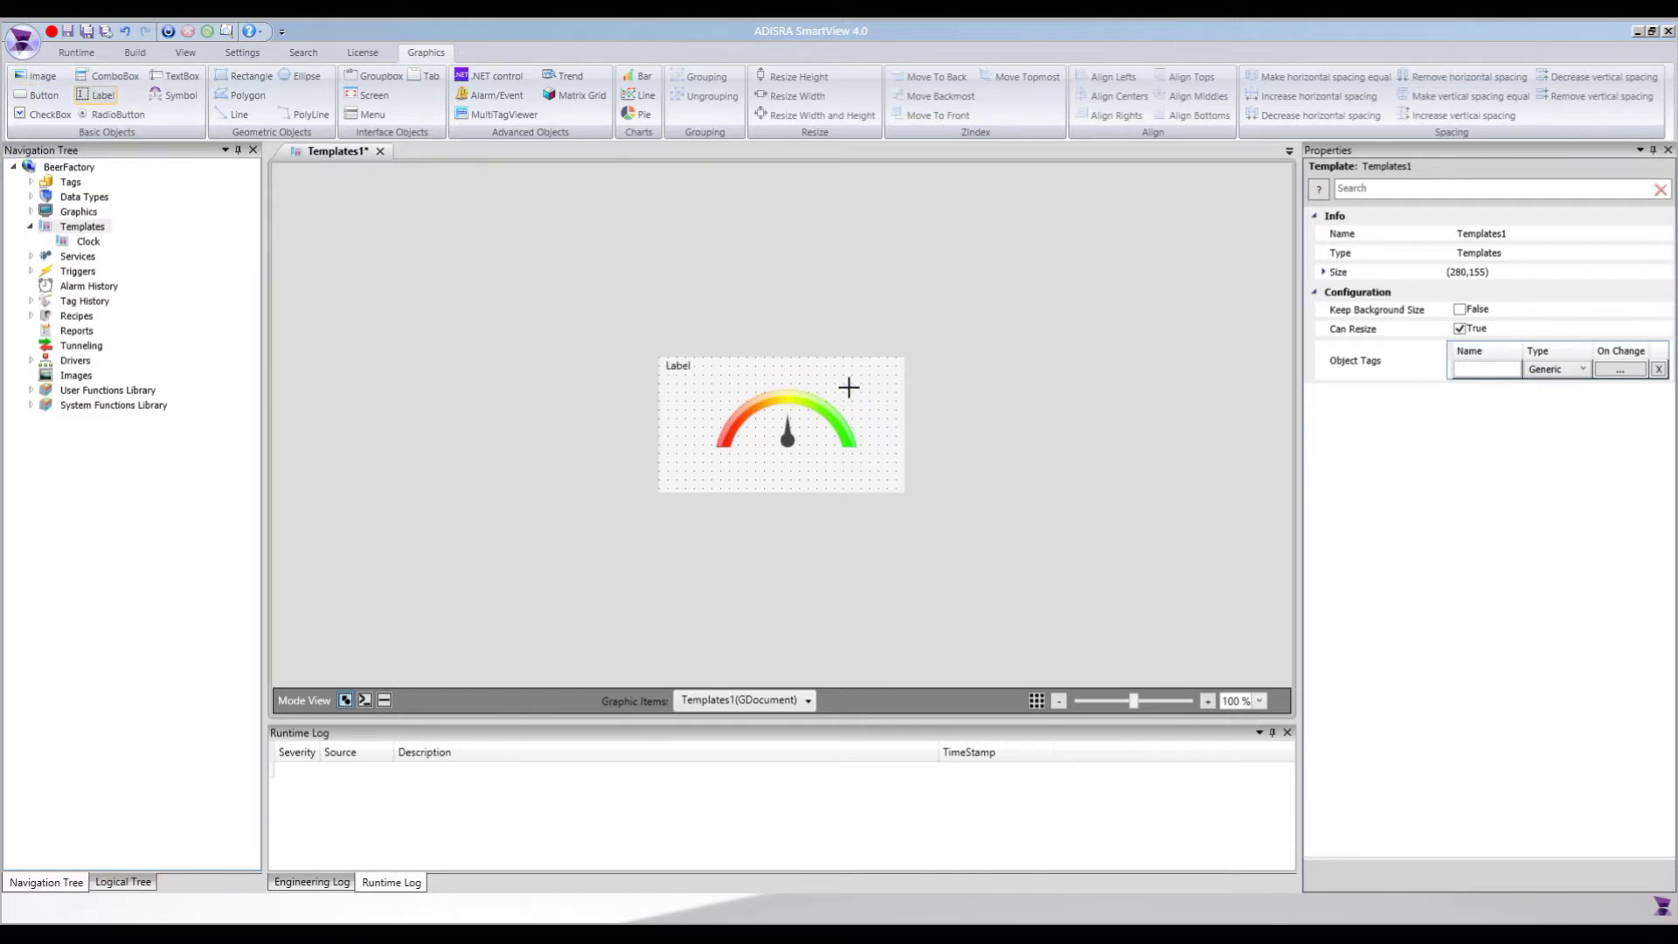
click(894, 392)
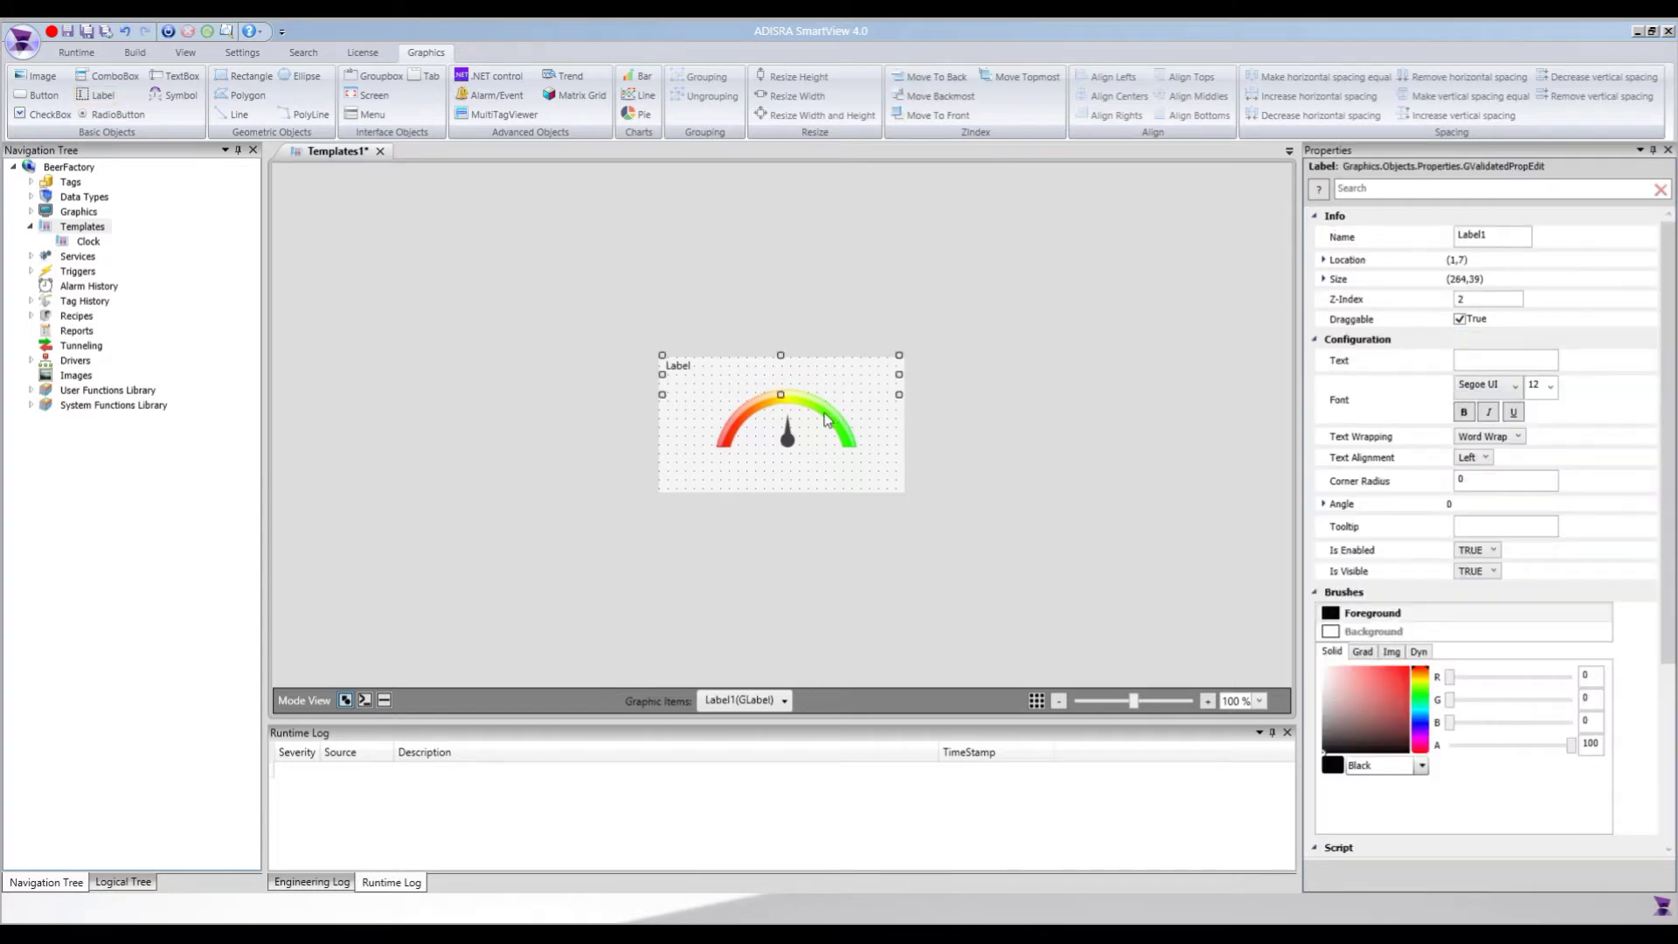
click(1485, 458)
click(1473, 487)
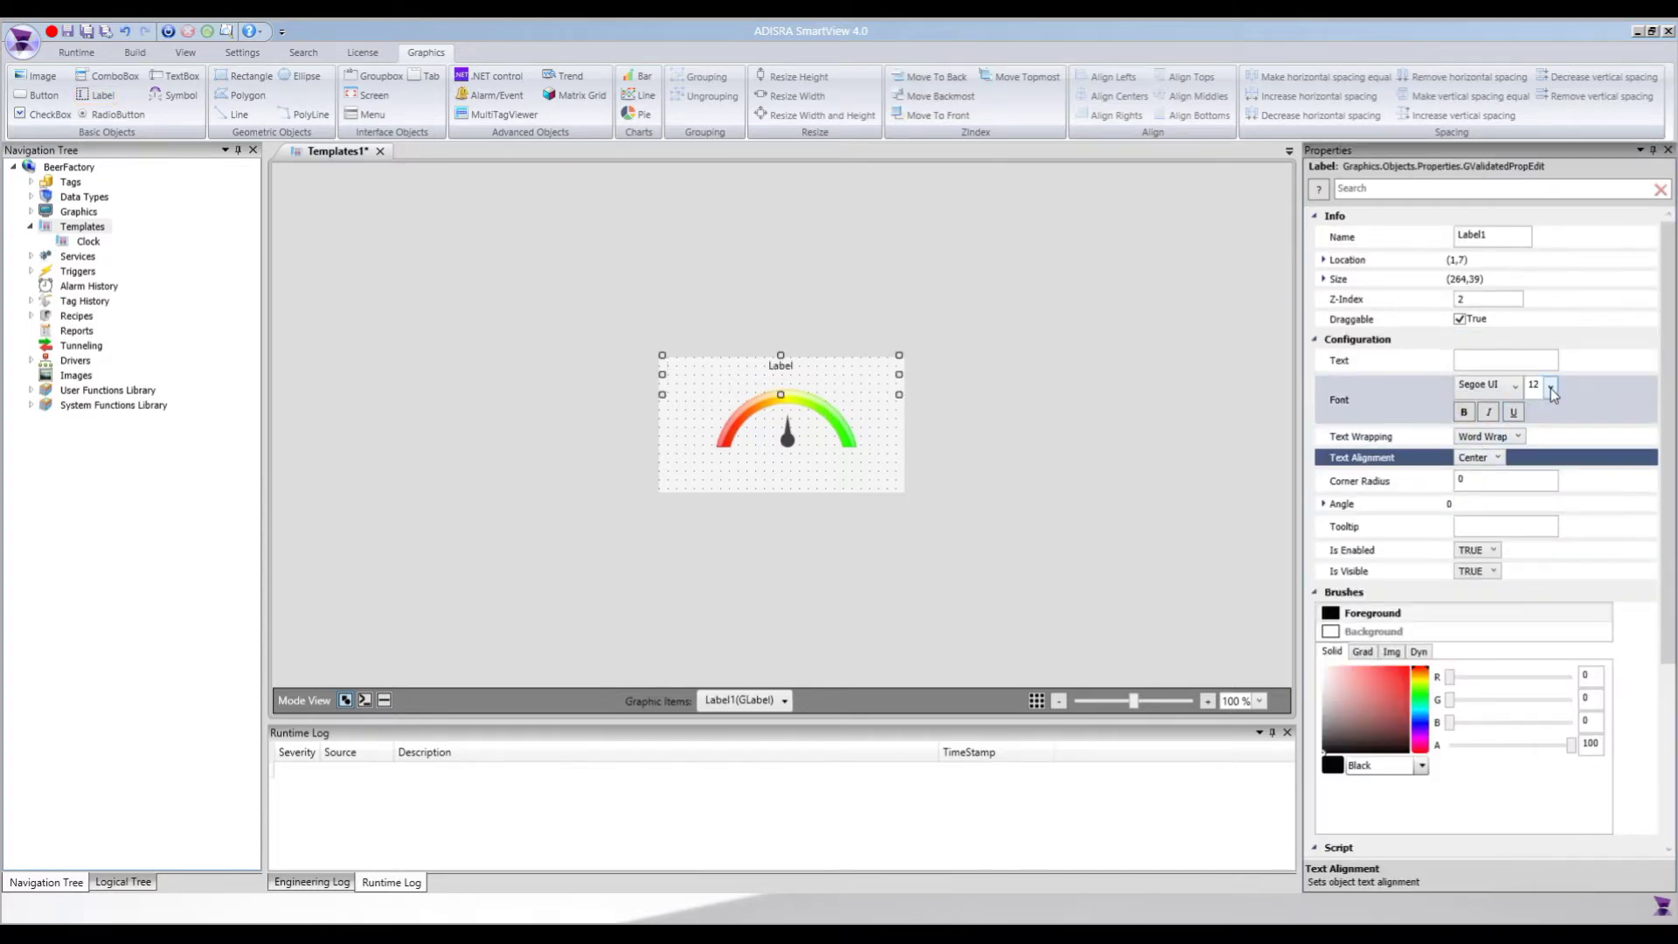
click(1552, 394)
click(1543, 542)
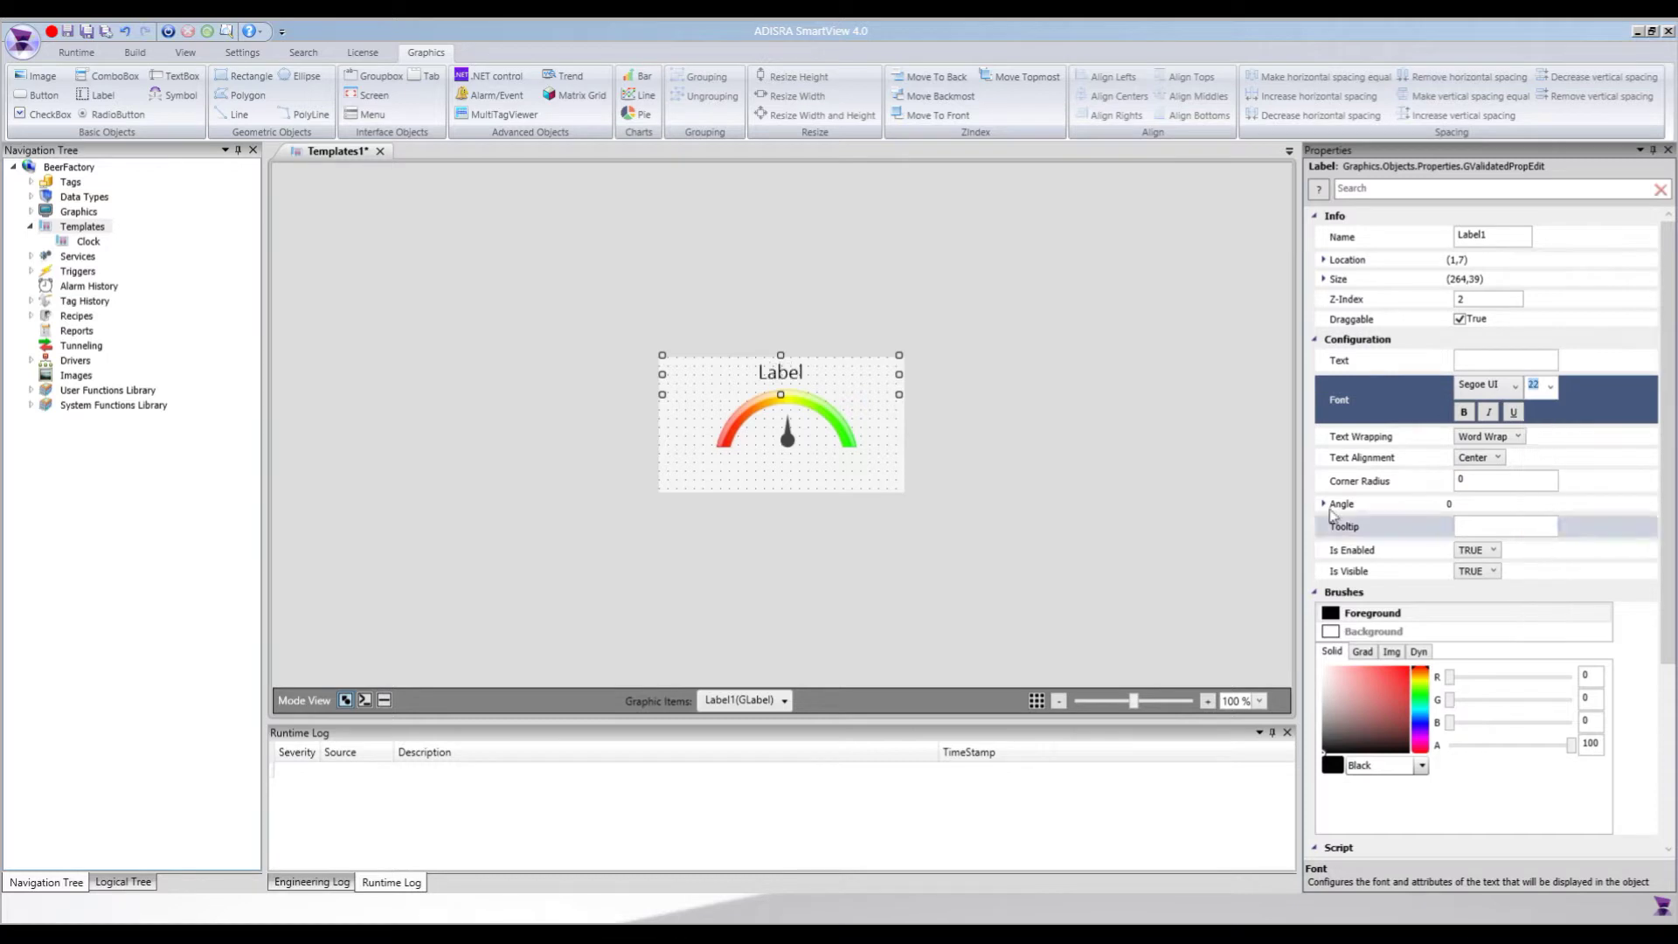
click(837, 478)
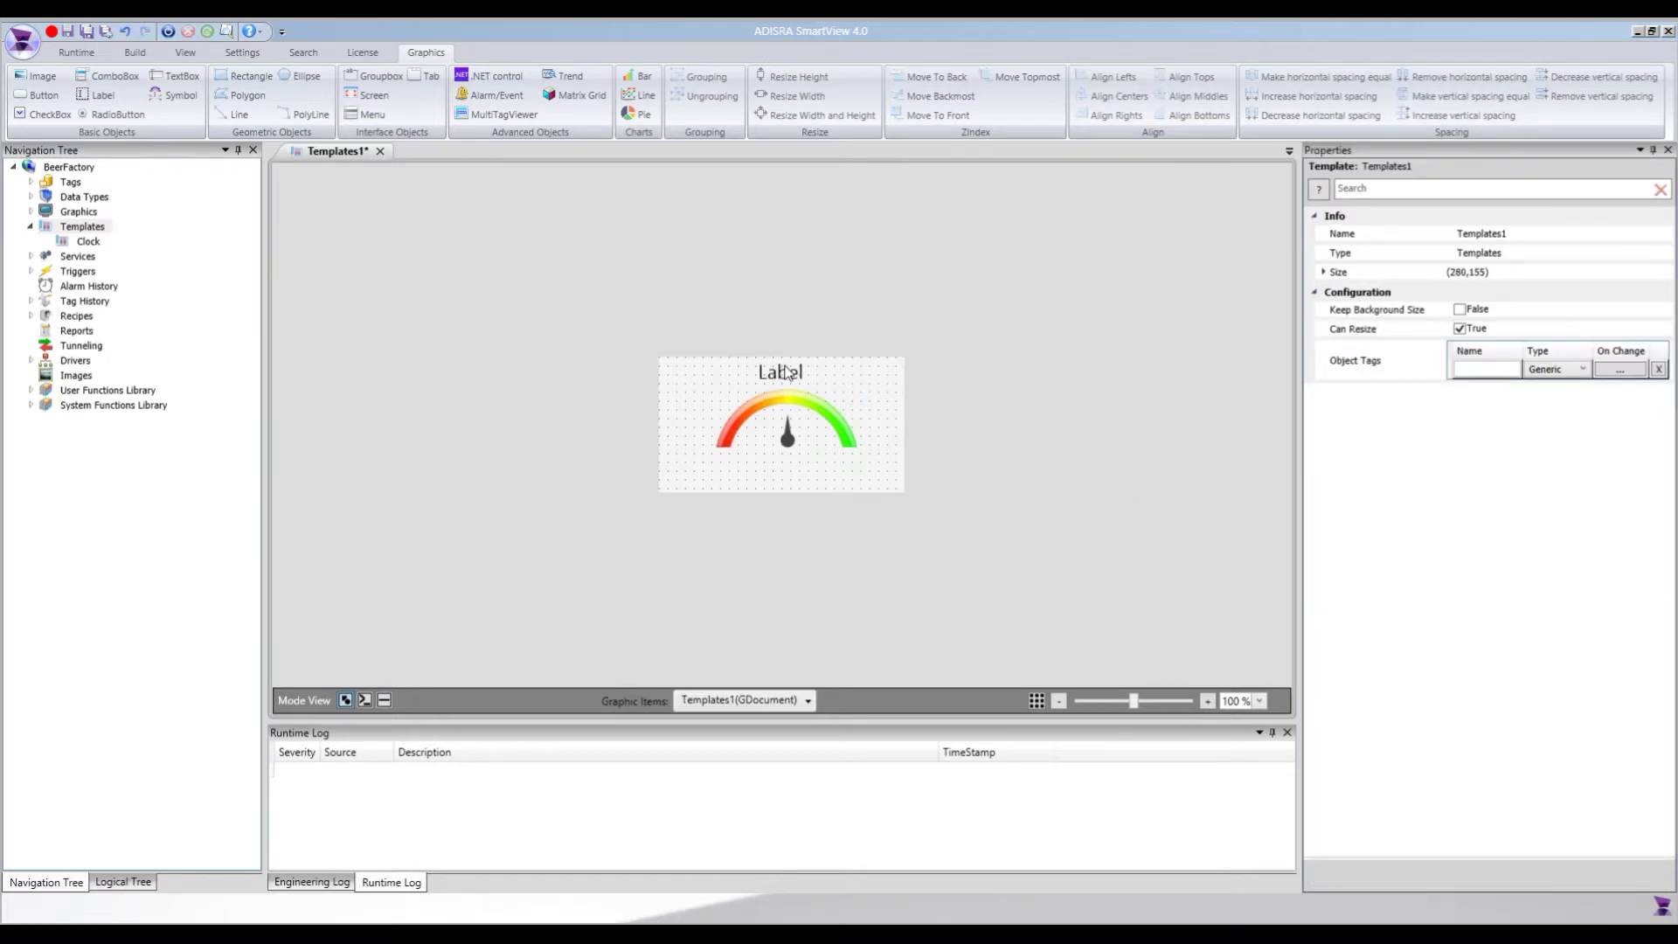
click(786, 373)
Add a small label about 46 by 16 directly beneath the red end of the gauge arc
click(98, 95)
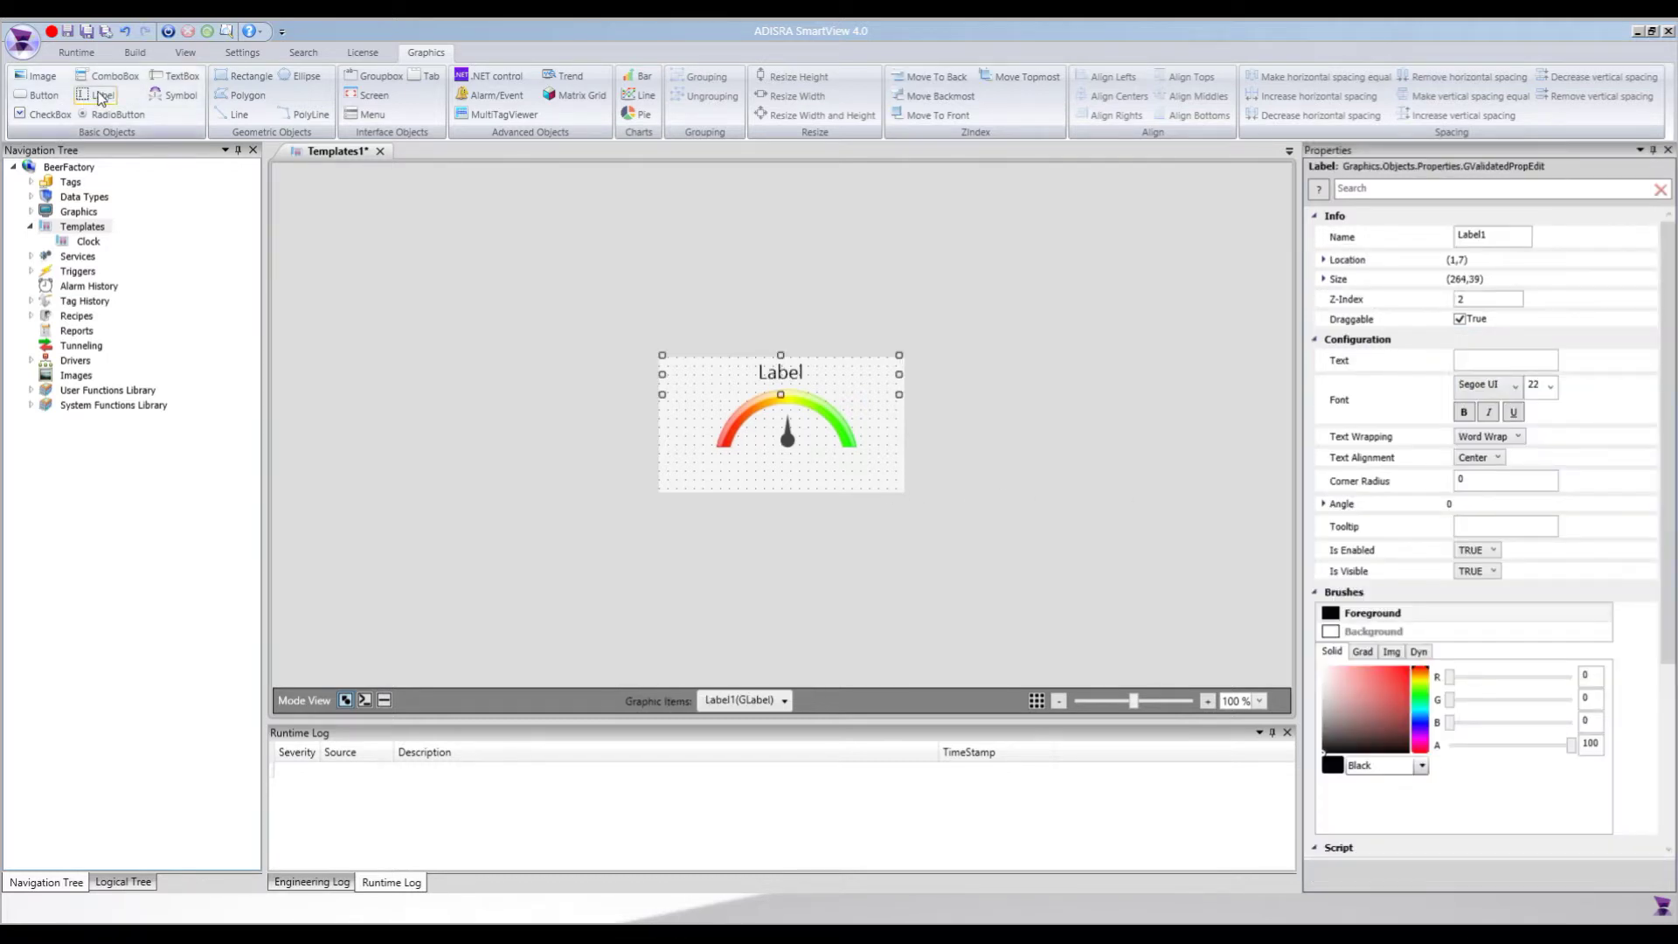
drag(697, 450, 739, 465)
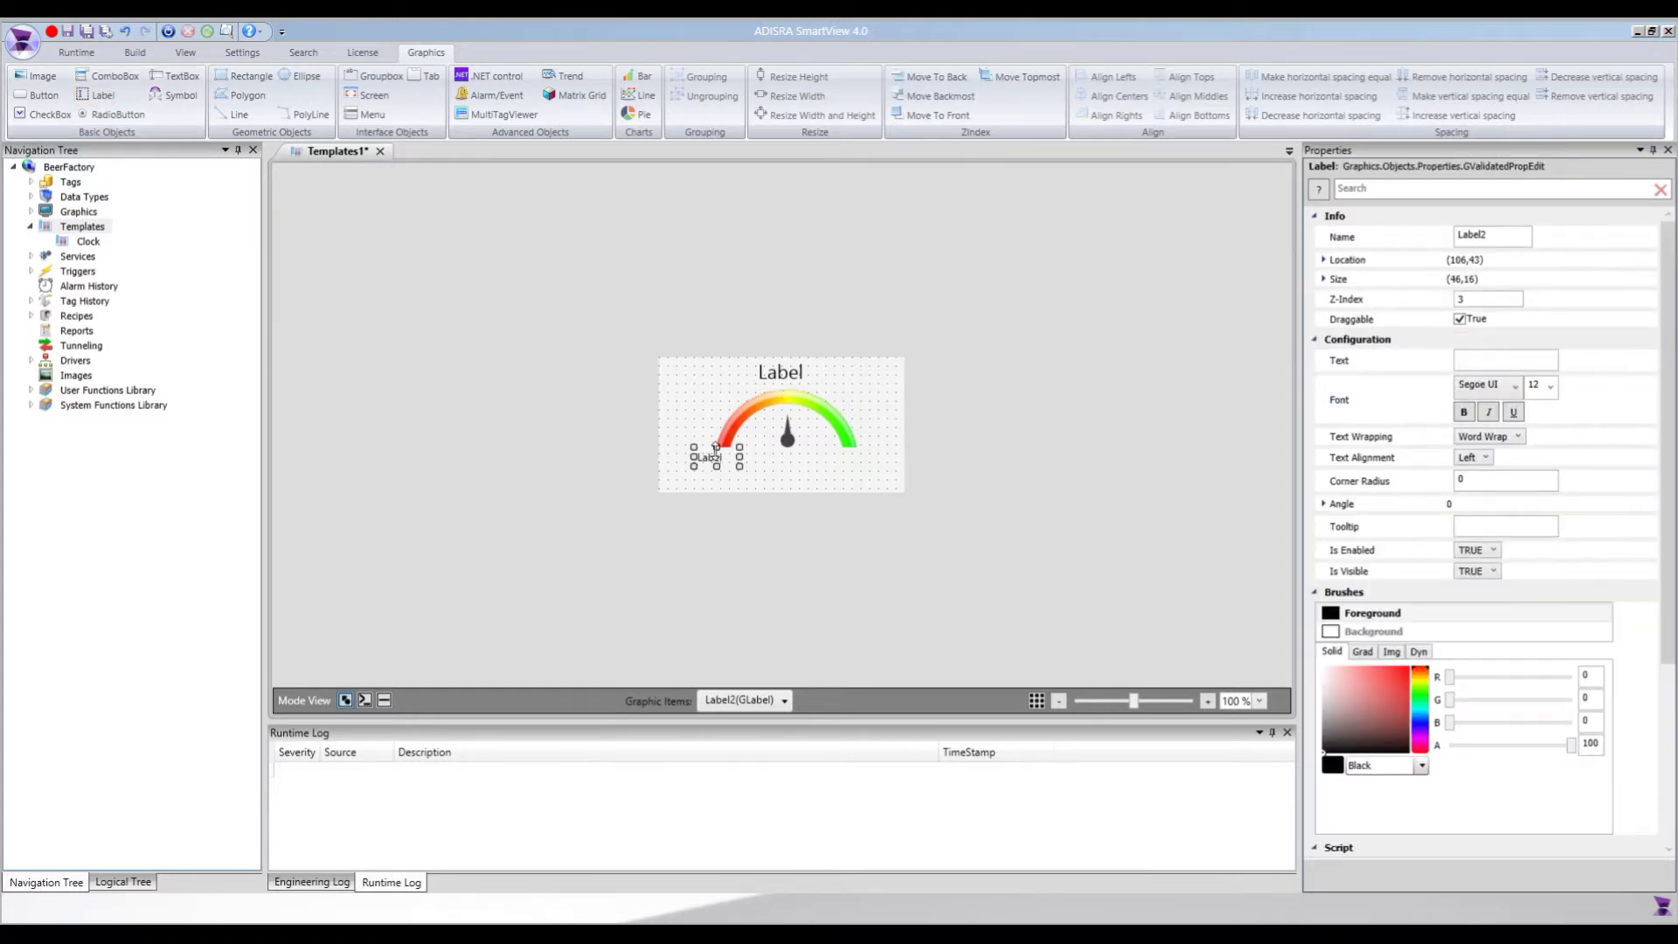
drag(722, 466, 727, 466)
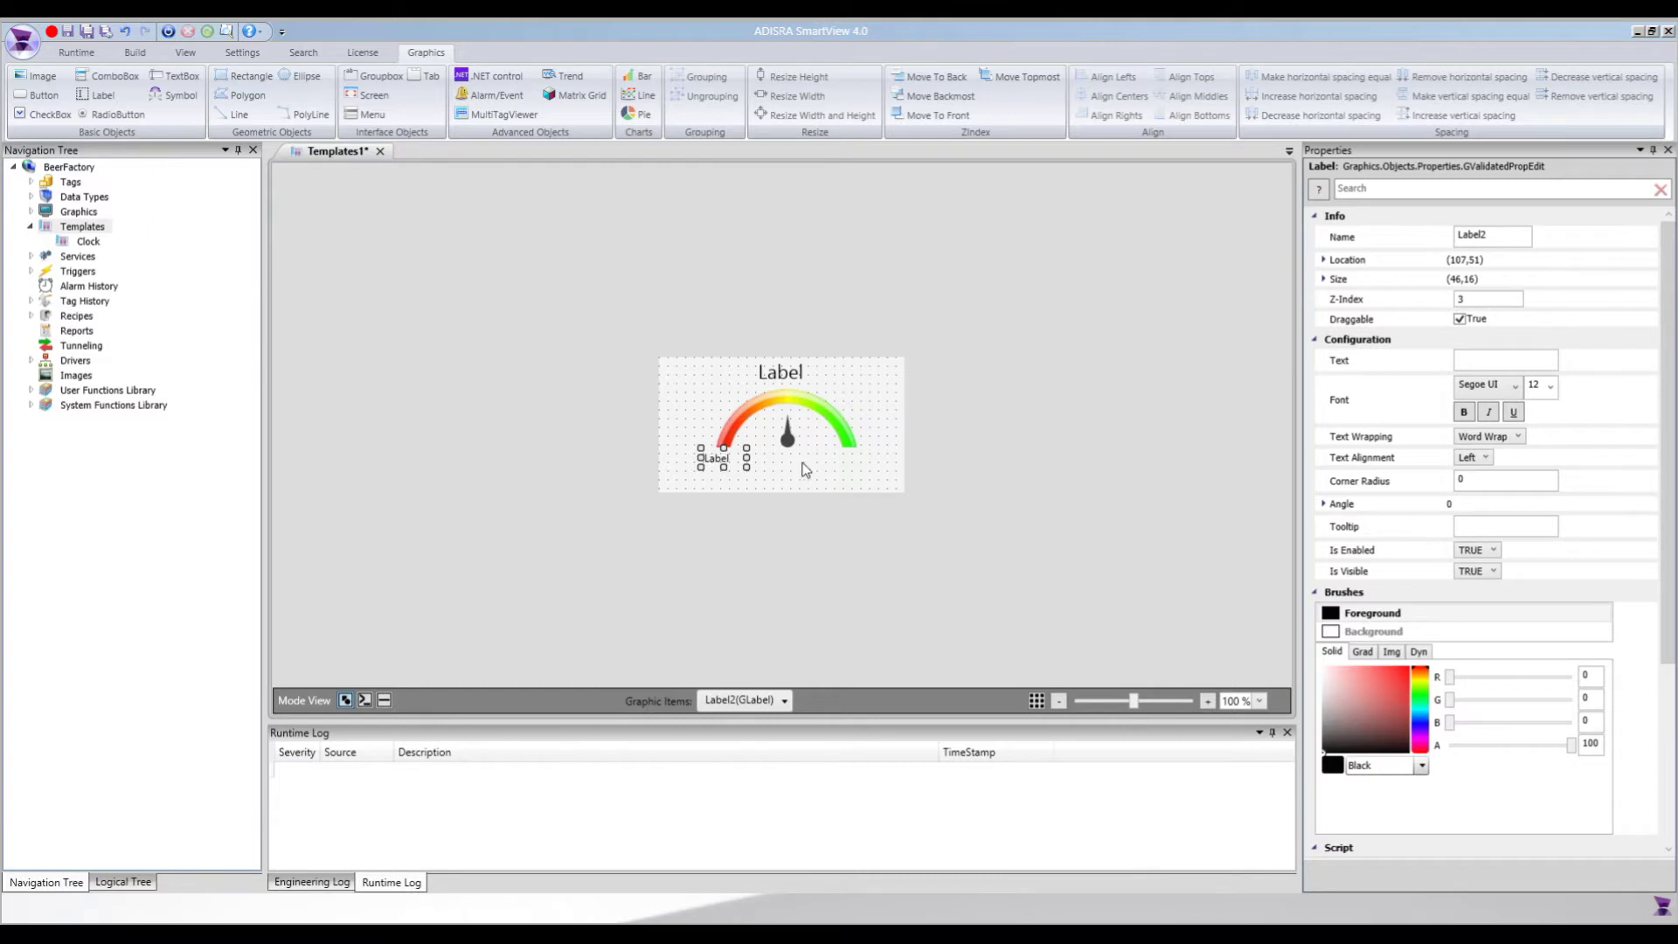
Duplicate the small label and move the copy beneath the green end of the gauge arc, level with the first
key(ctrl+v)
key(Up)
key(Up)
key(Right)
key(Right)
key(Right)
key(Right)
key(Right)
key(Right)
key(Right)
key(Right)
key(Right)
key(Right)
key(Right)
key(Right)
key(Right)
key(Right)
key(Left)
key(Right)
key(Right)
key(Right)
key(Right)
key(Right)
key(Right)
key(Right)
key(Right)
Duplicate the small label again and move the copy beneath the needle, between the two end labels
key(ctrl+c)
key(ctrl+v)
key(Left)
key(Left)
key(Left)
key(Left)
key(Left)
key(Left)
key(Left)
key(Left)
key(Left)
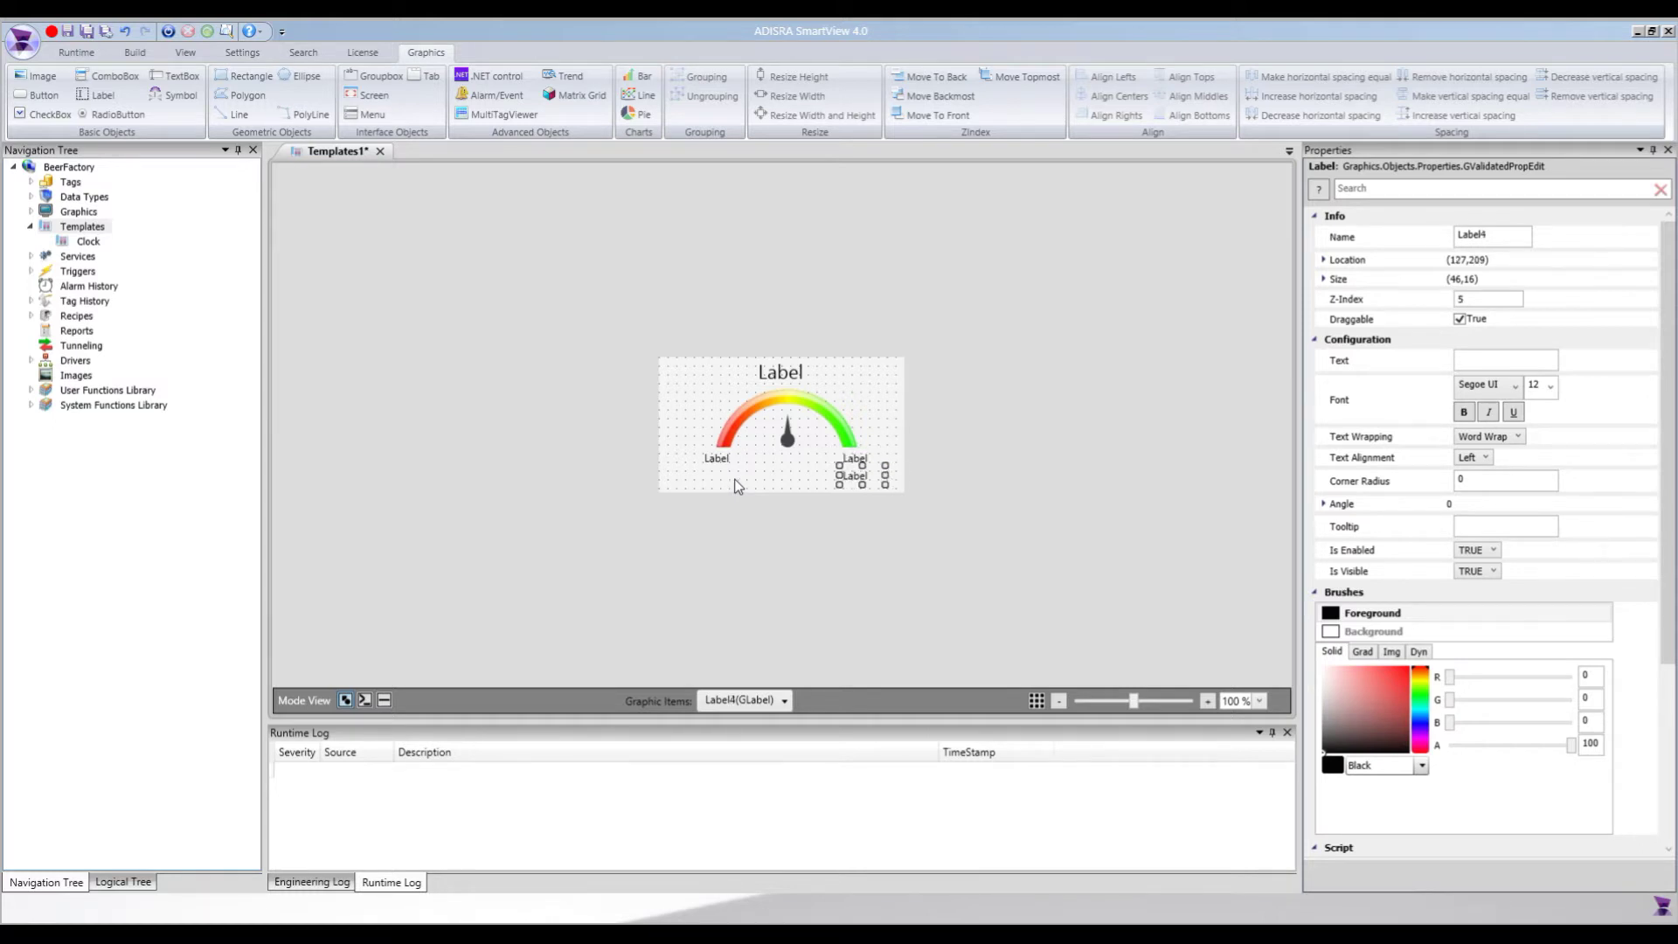
key(Left)
key(Left)
key(Left)
key(Left)
key(Left)
key(Left)
key(Left)
key(Left)
key(Left)
key(Left)
key(Right)
key(Right)
key(Right)
key(Right)
key(Up)
key(Up)
key(Up)
key(Up)
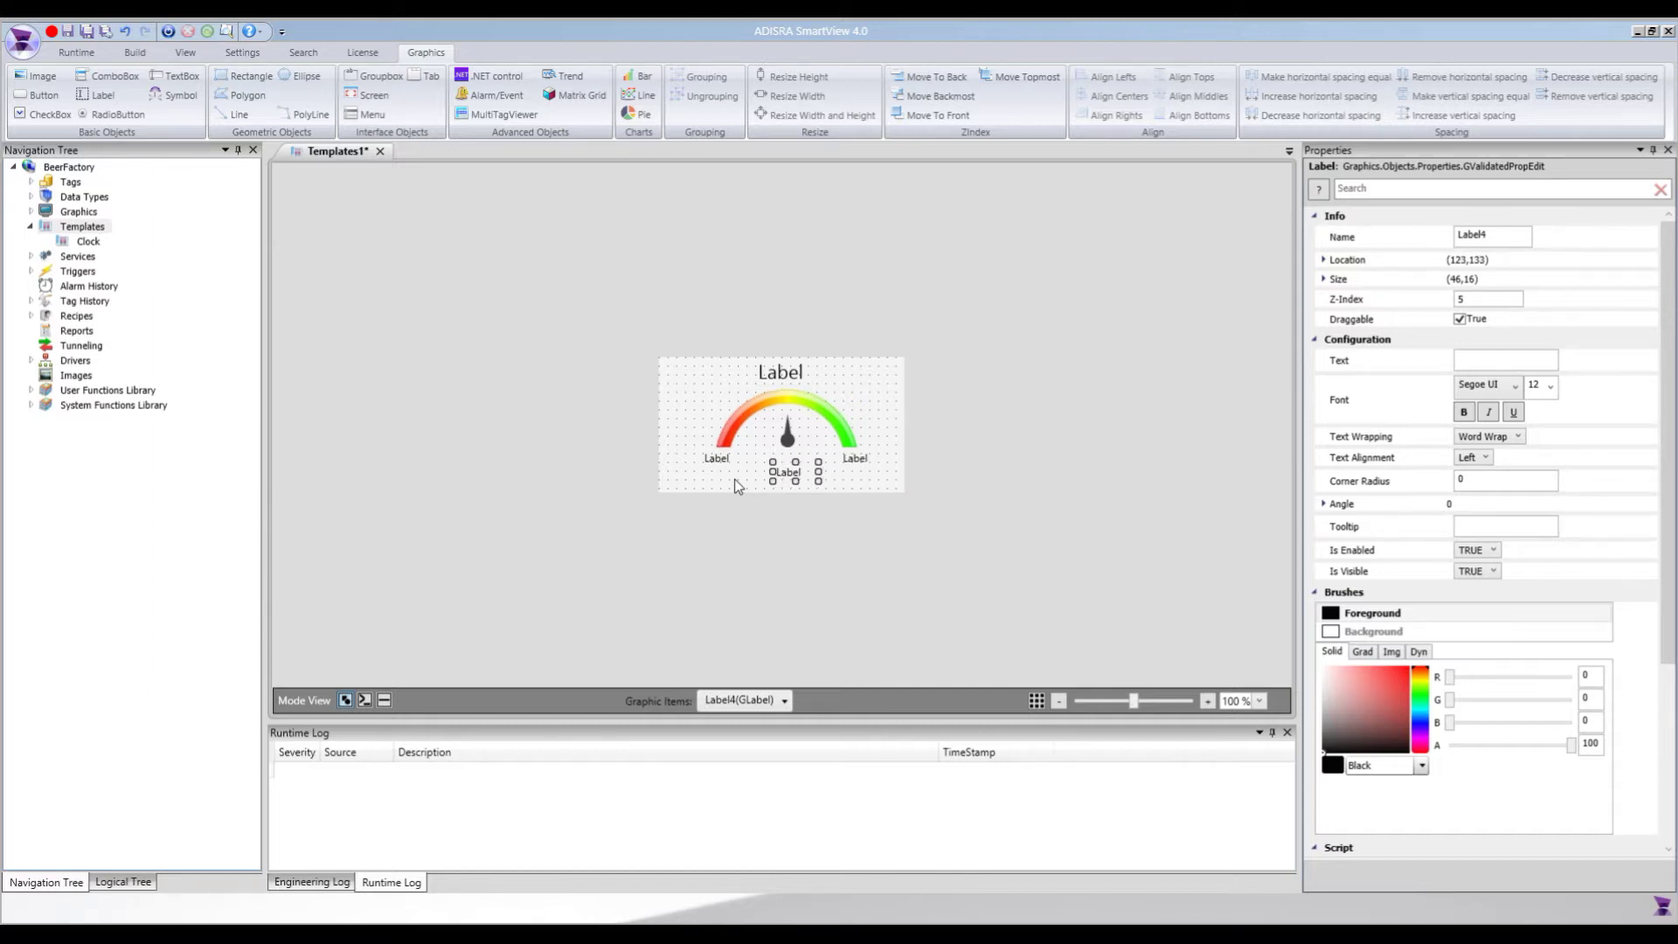
Set the label beneath the needle to font size 22, enlarge it to about 57 by 29 and centre it under the needle
click(1549, 385)
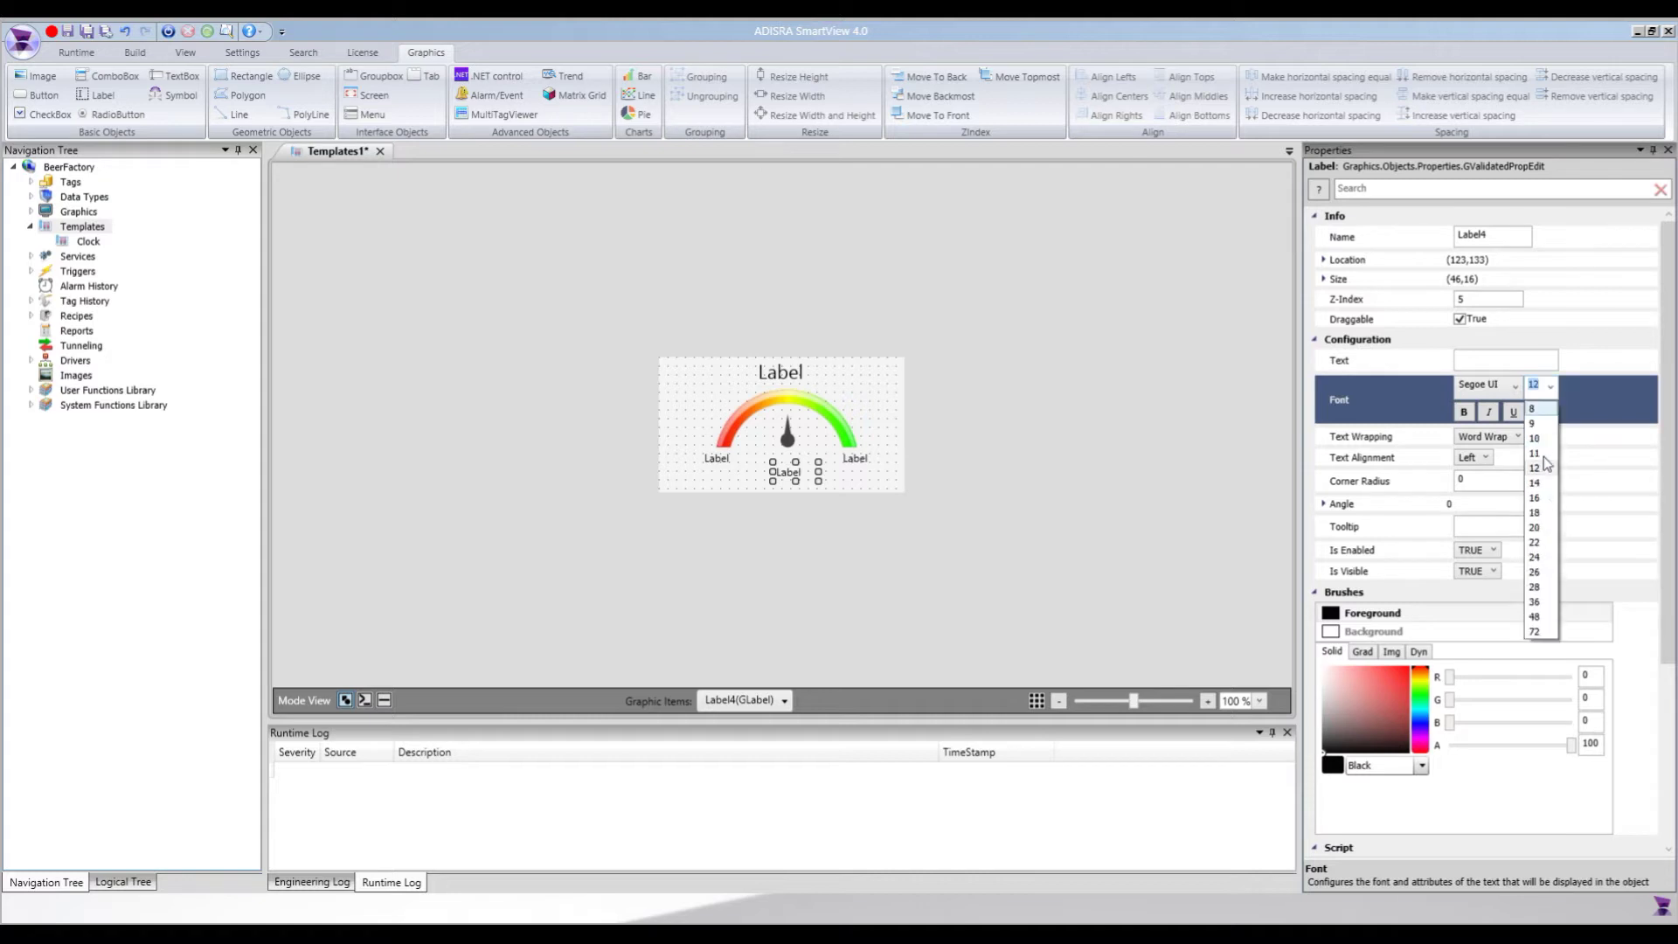
click(1535, 541)
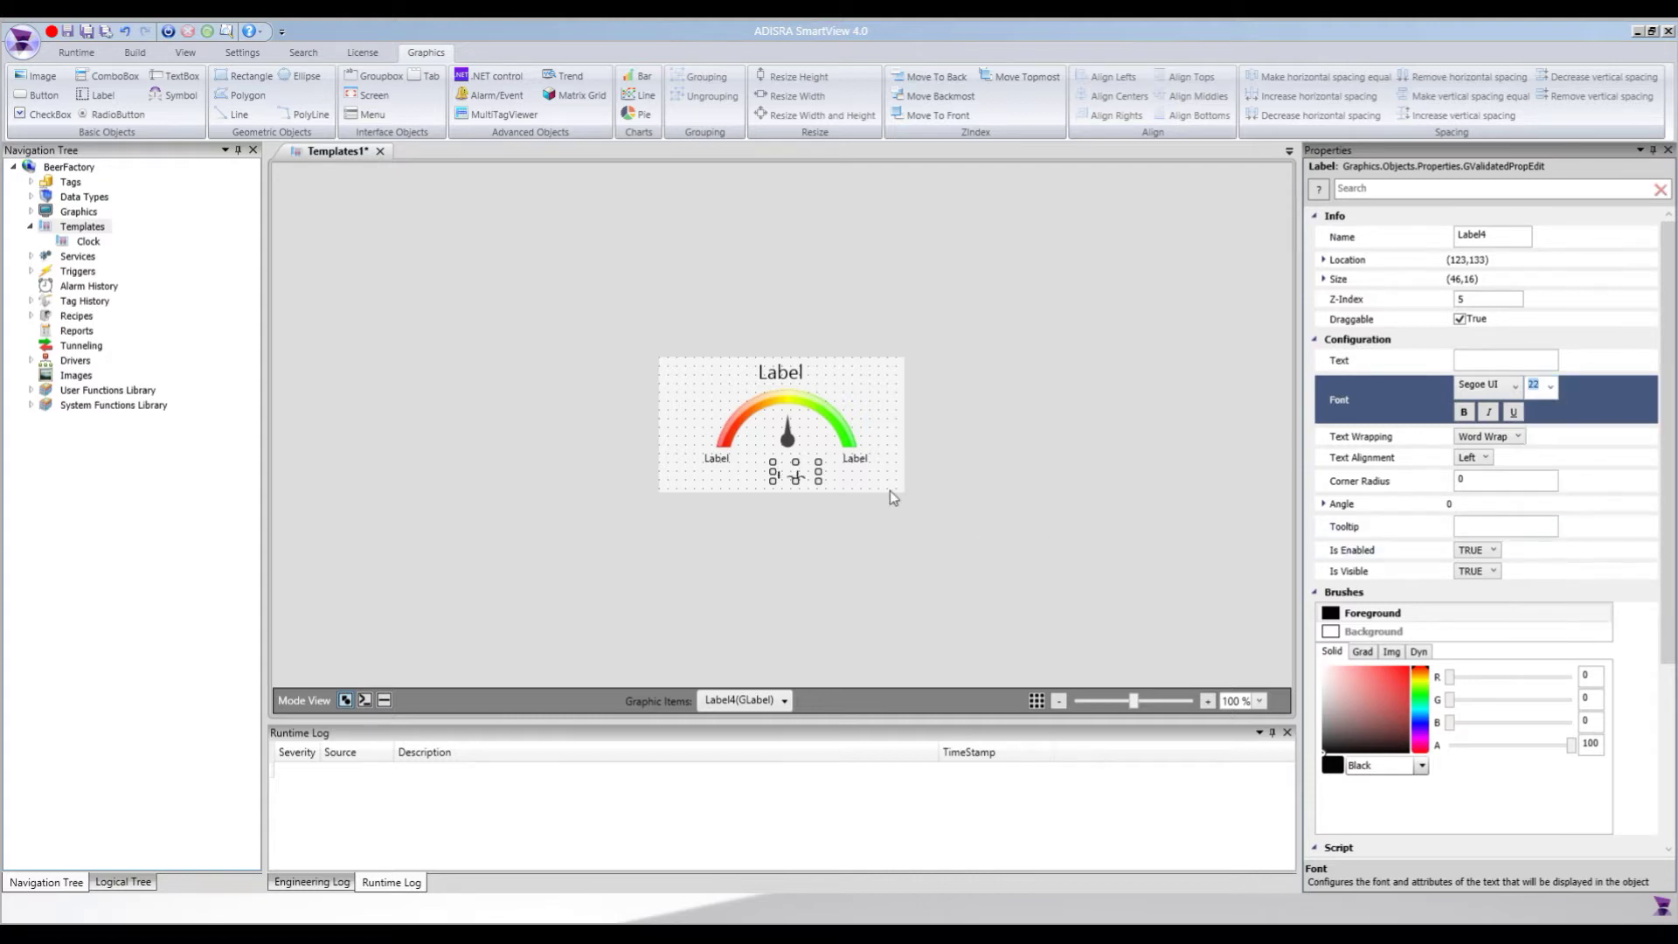
click(795, 476)
drag(796, 458, 764, 468)
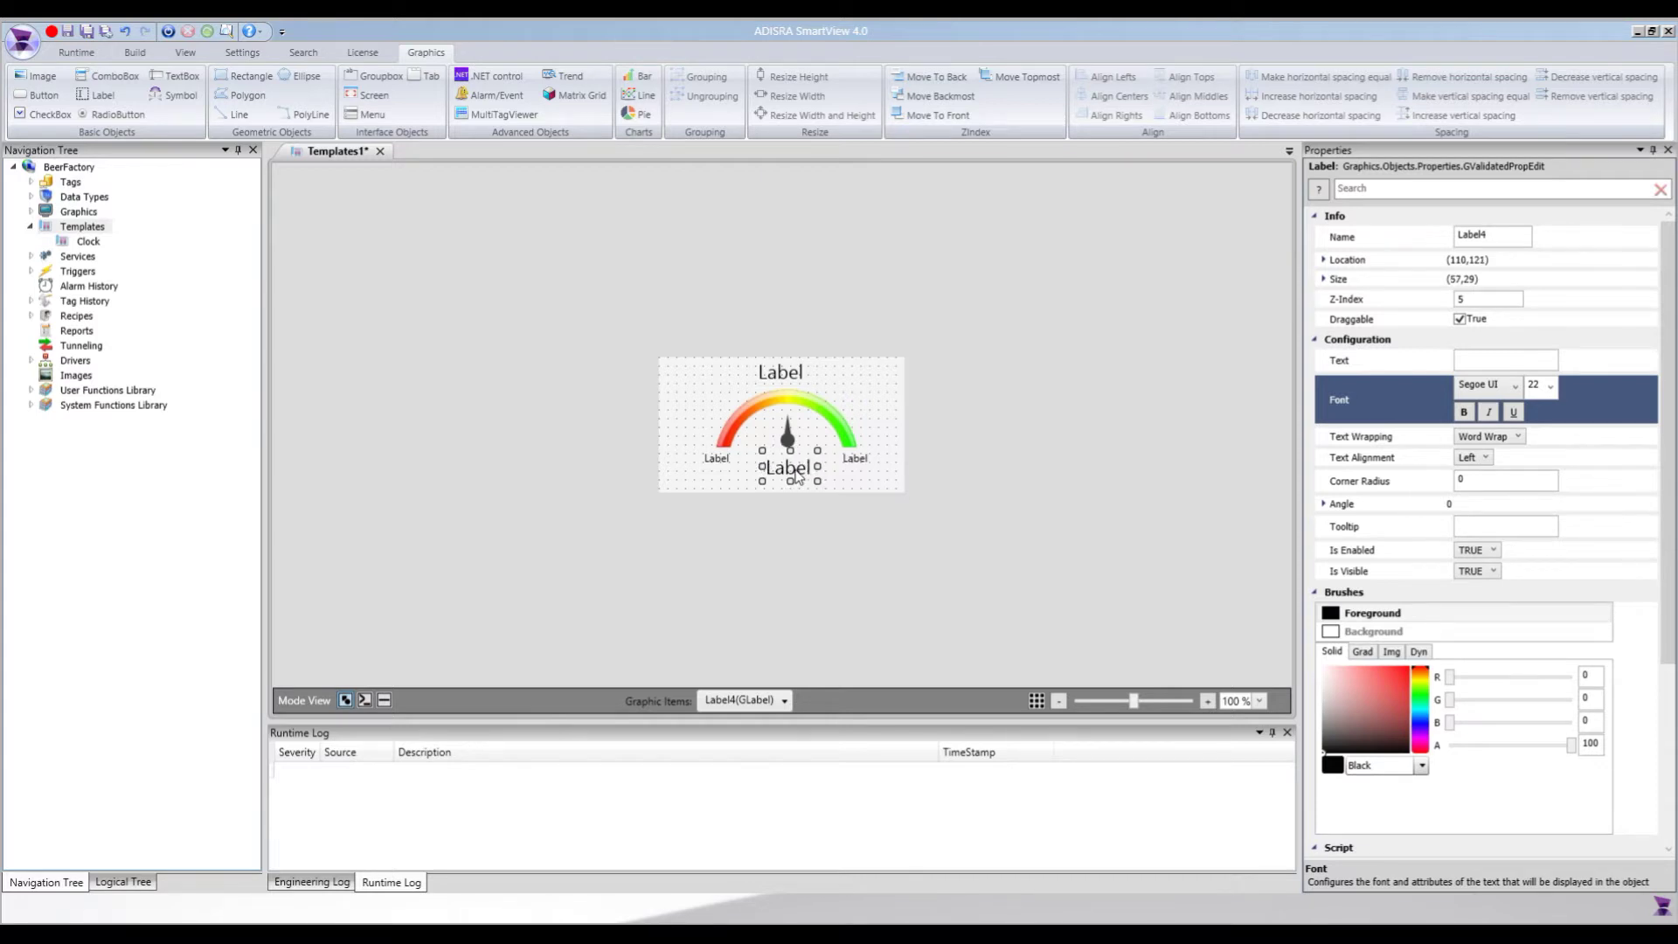
drag(796, 475, 793, 474)
click(943, 455)
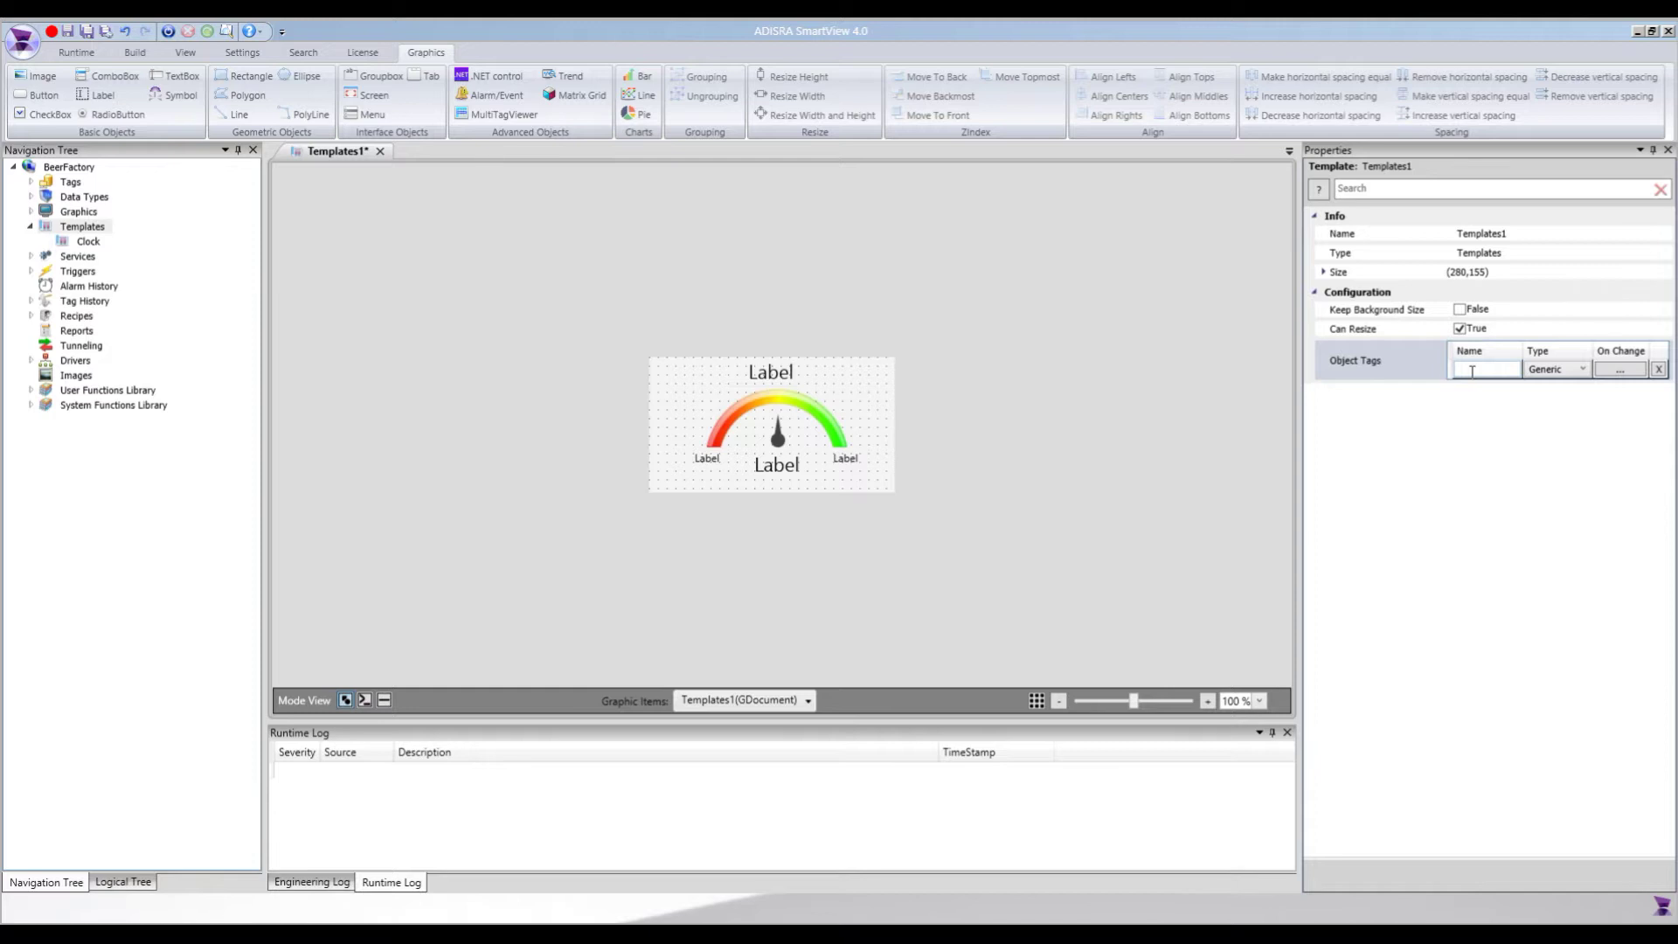
Add an object tag named sTitle of type String to the template
click(1472, 371)
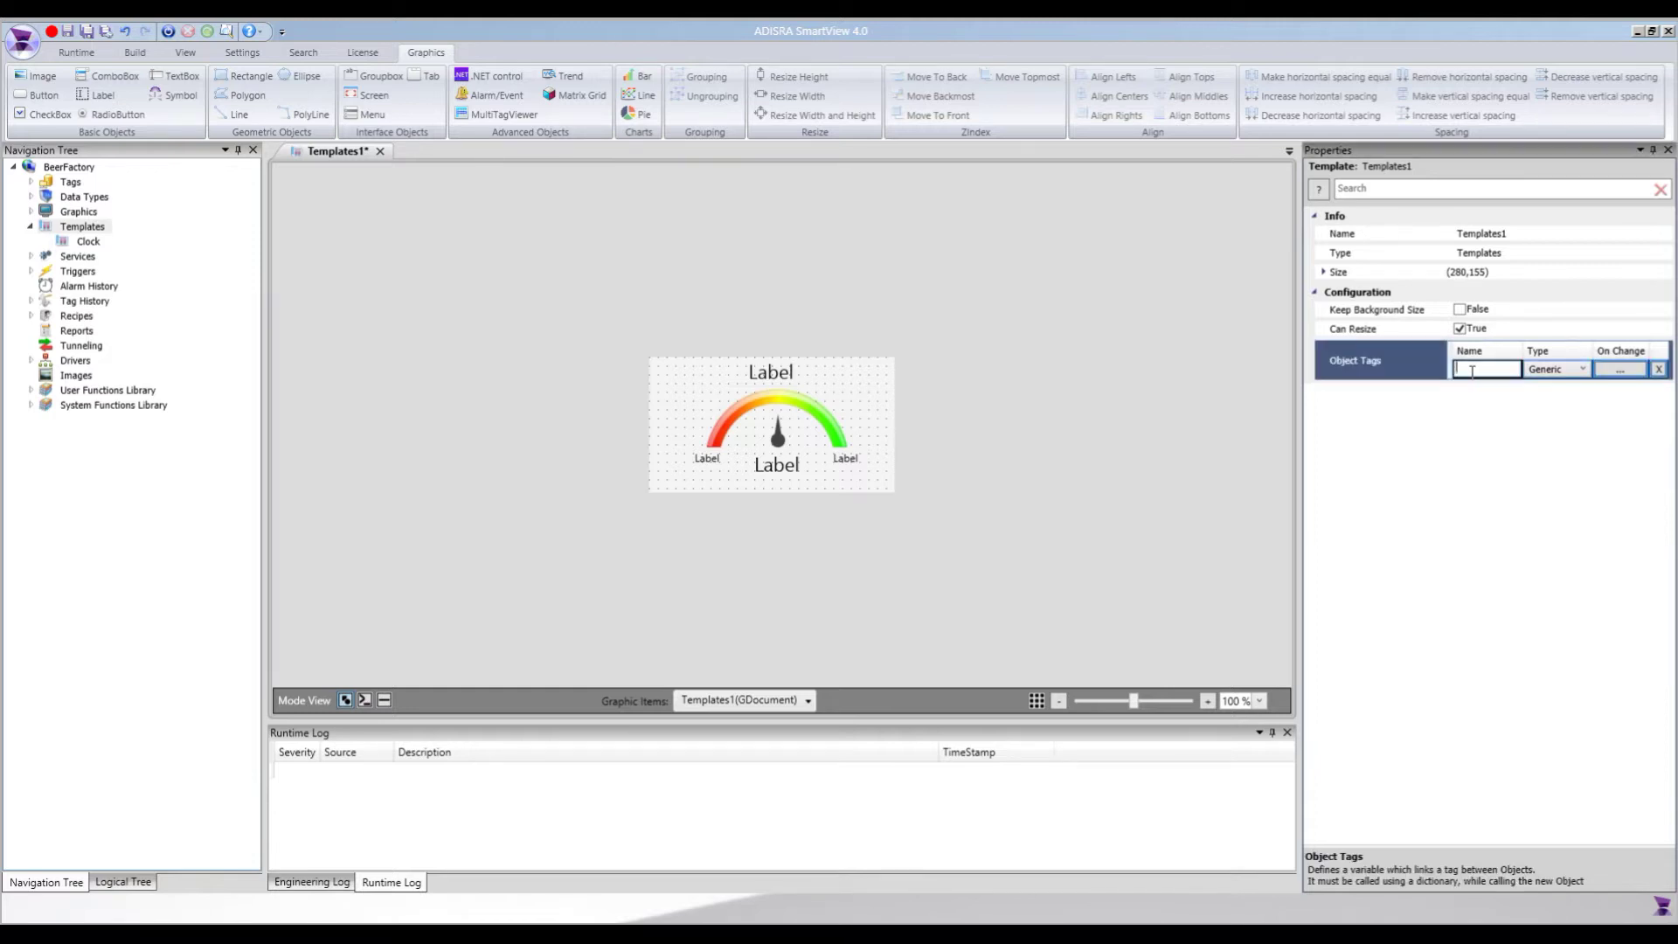
text(sTitle)
click(1545, 374)
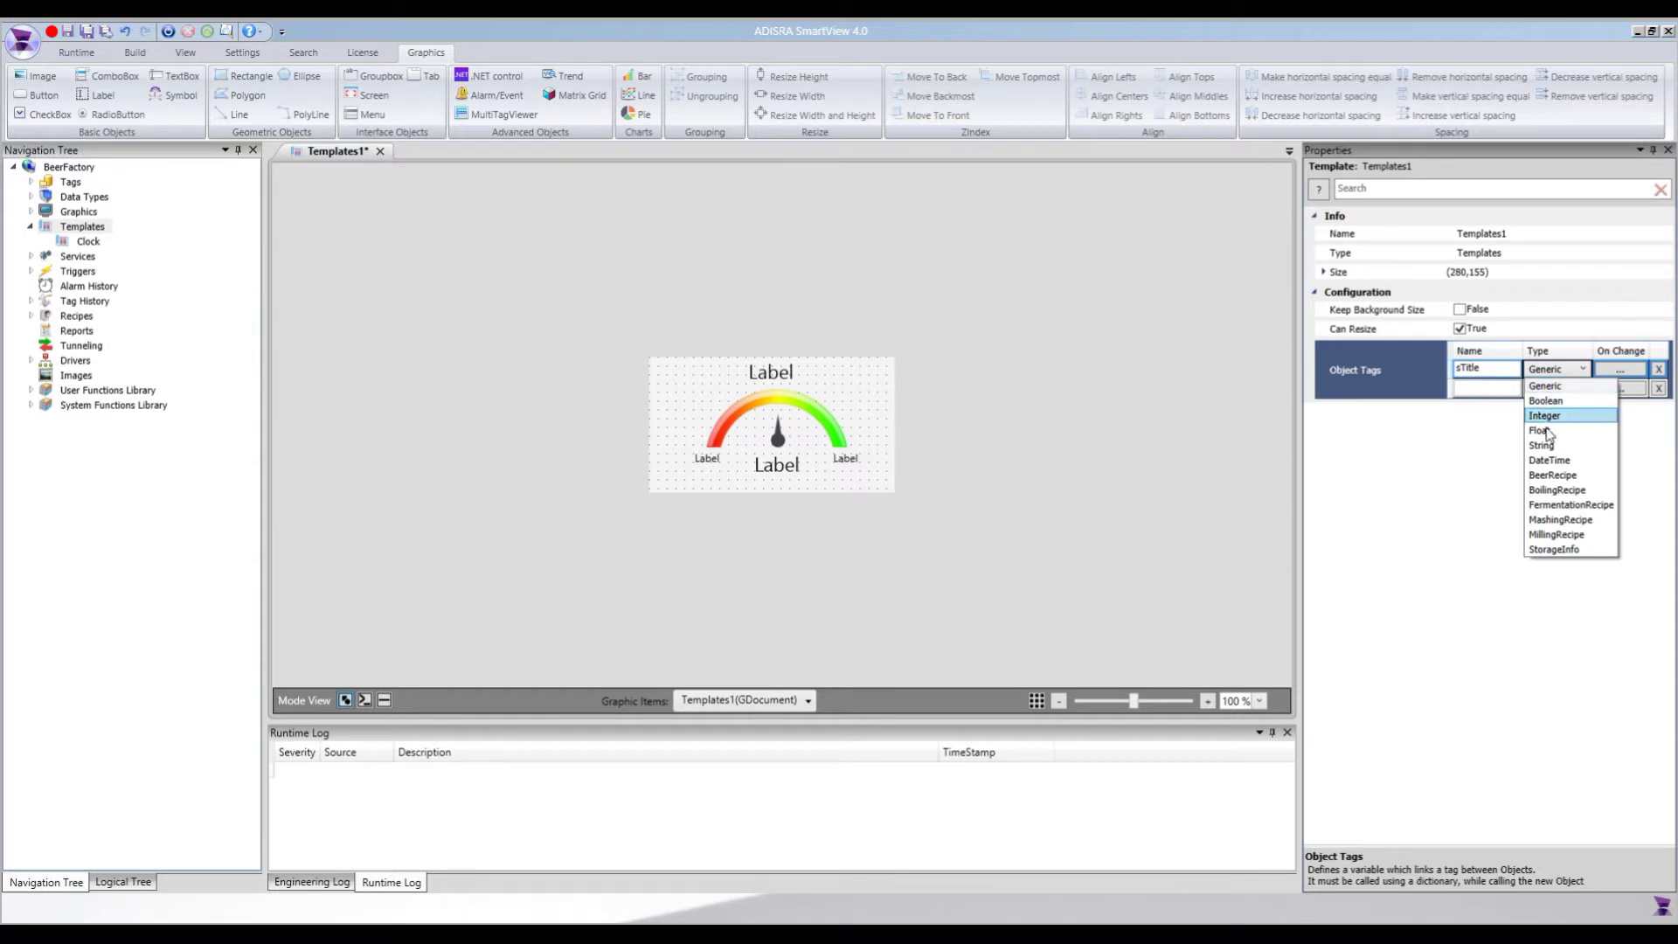
click(1542, 446)
Add an object tag named fValue of type Float to the template
click(1485, 388)
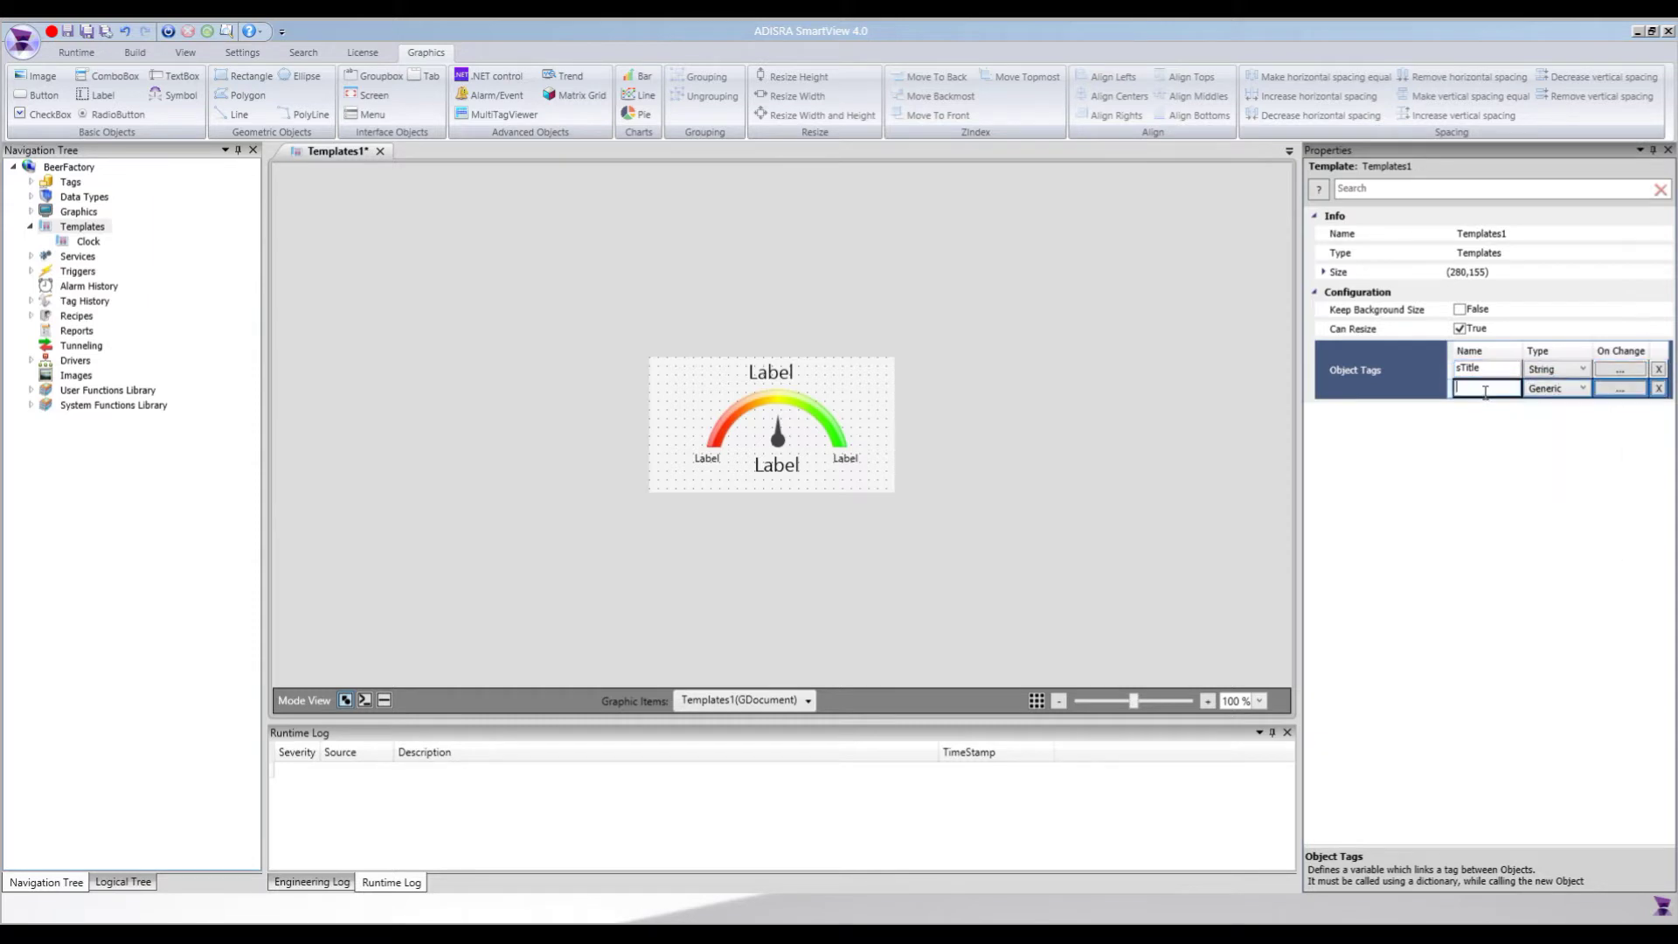
text(fValue)
click(1557, 390)
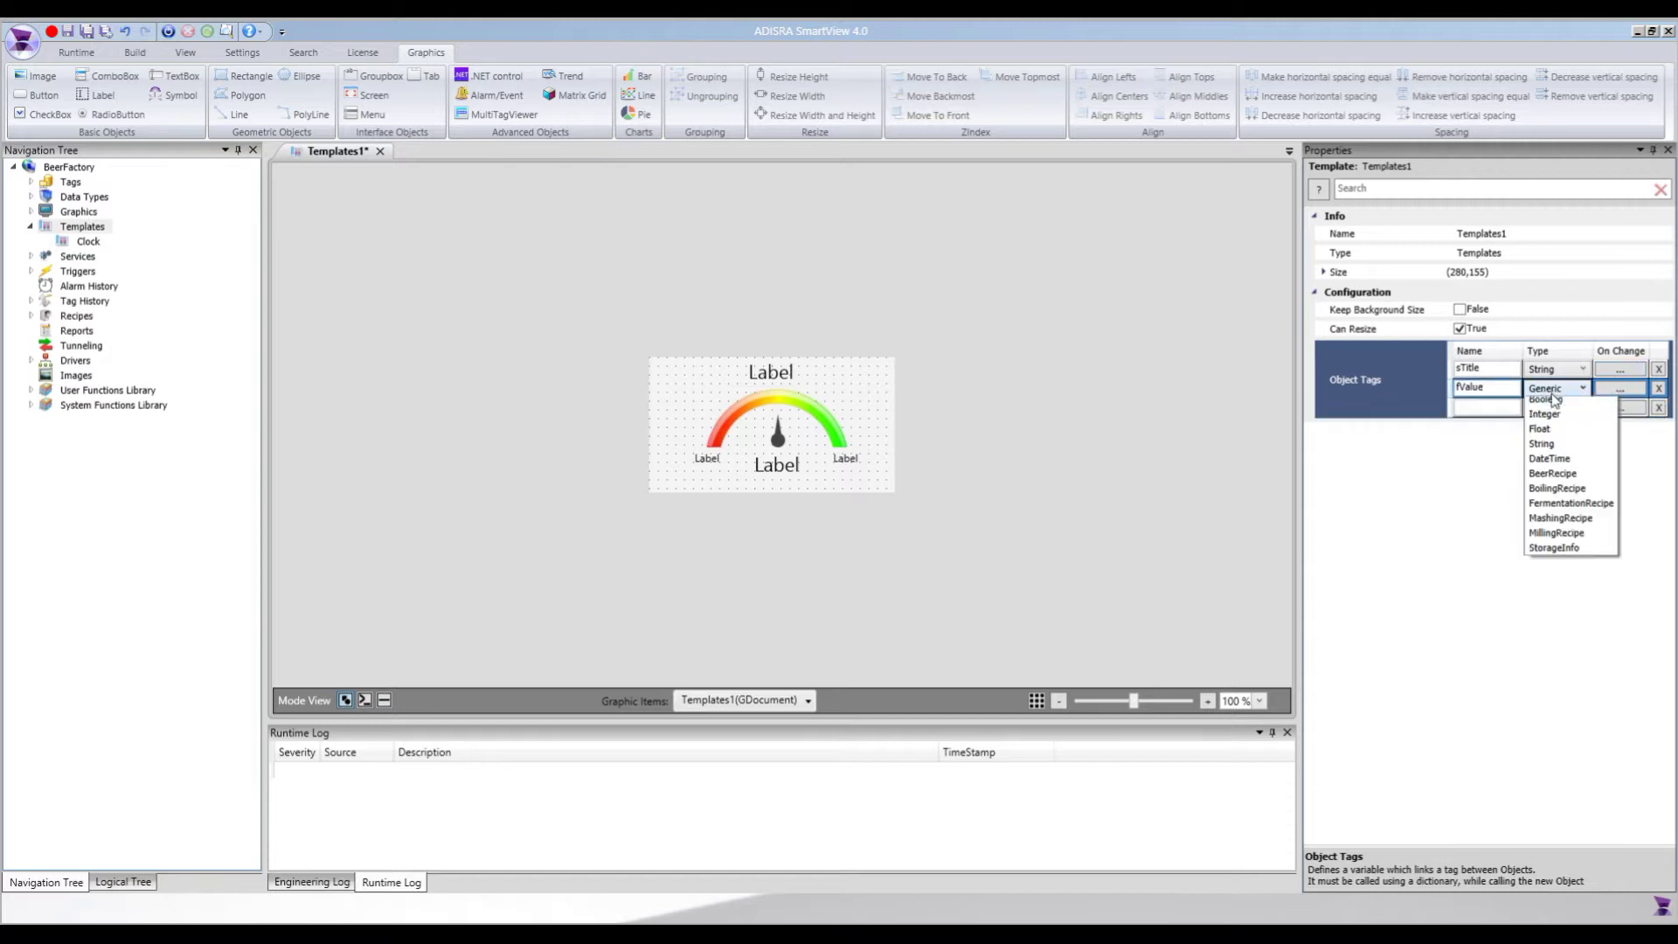
click(1550, 456)
Add an object tag named sUnit of type String to the template
click(1479, 405)
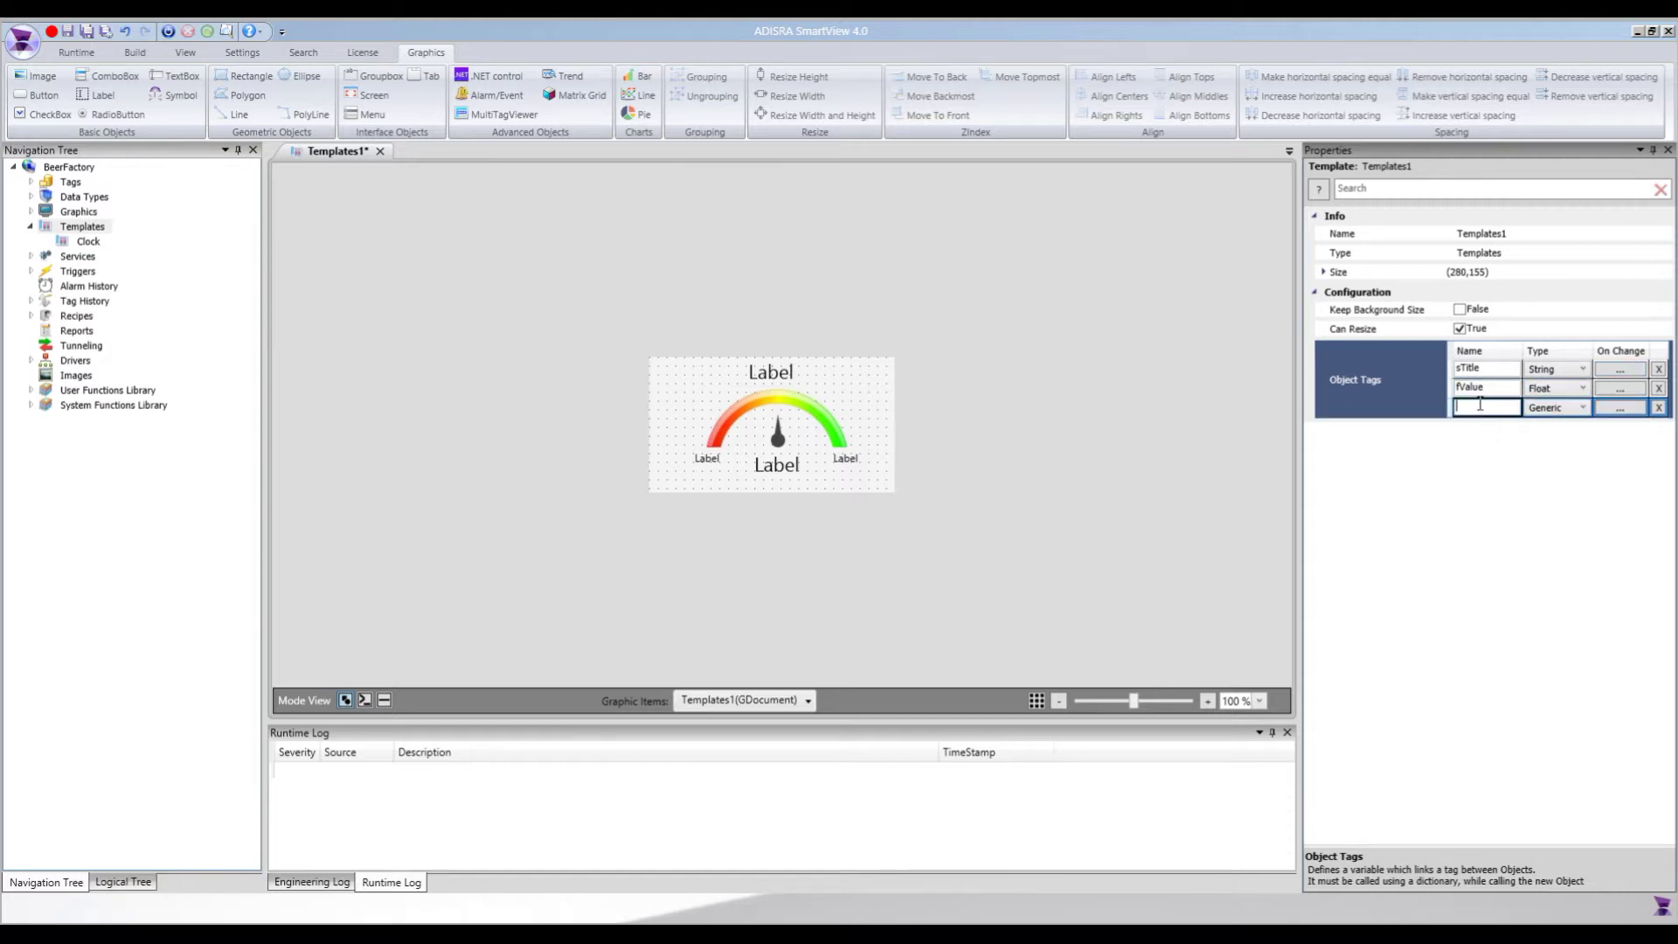
text(sUnit)
click(1562, 407)
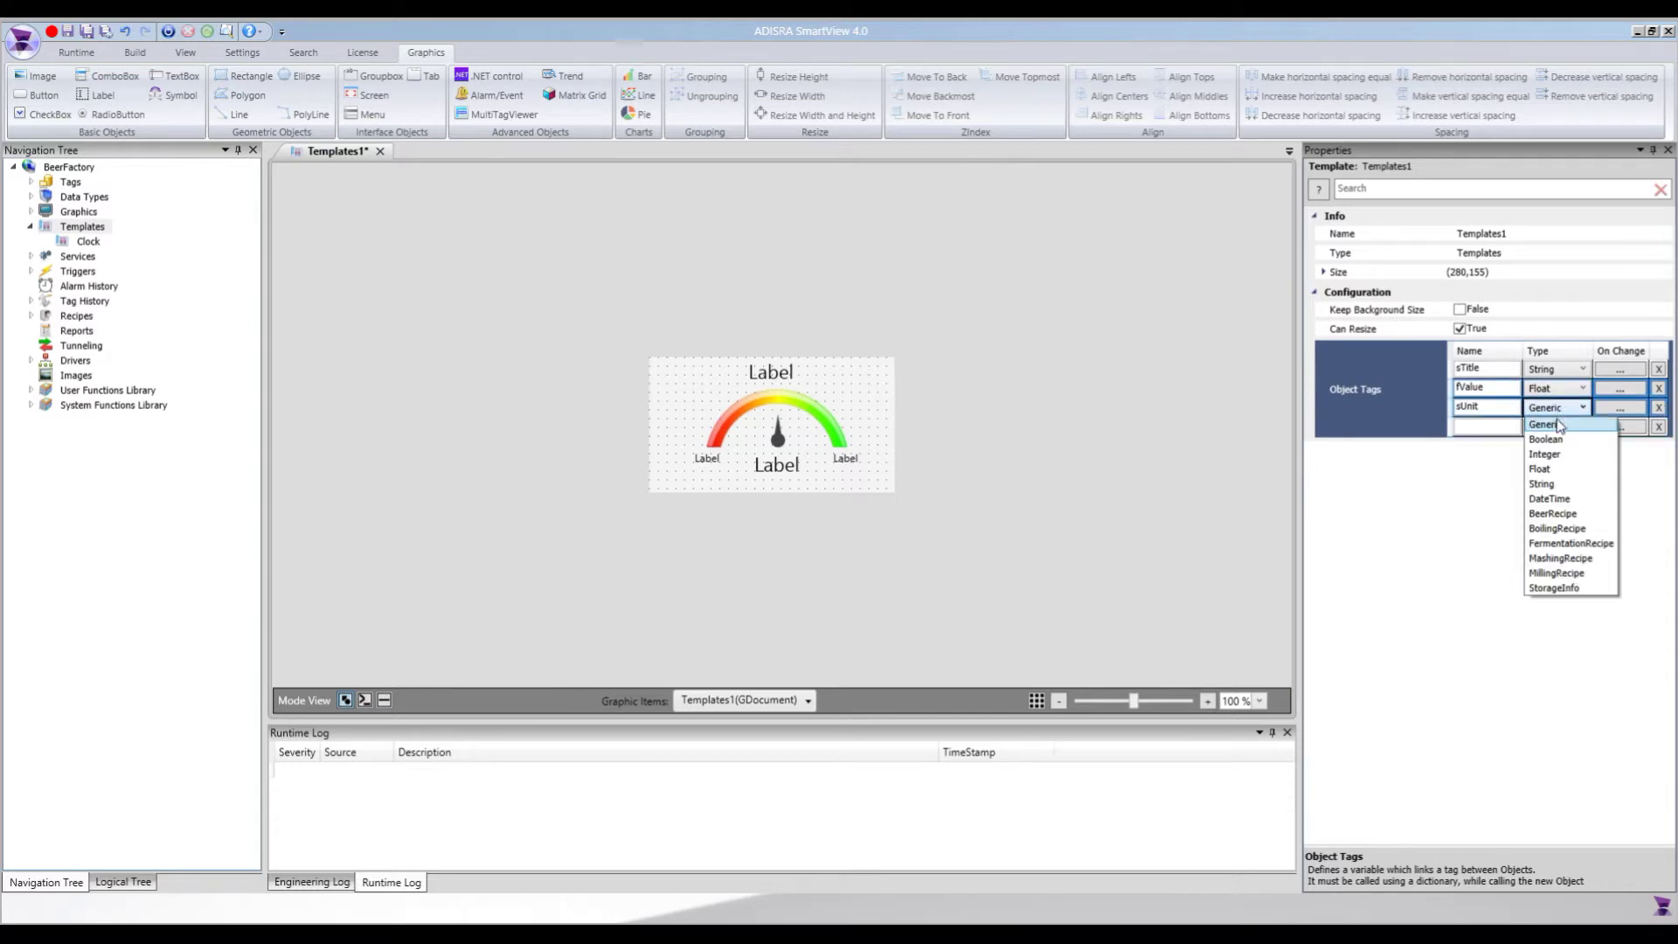
click(1531, 480)
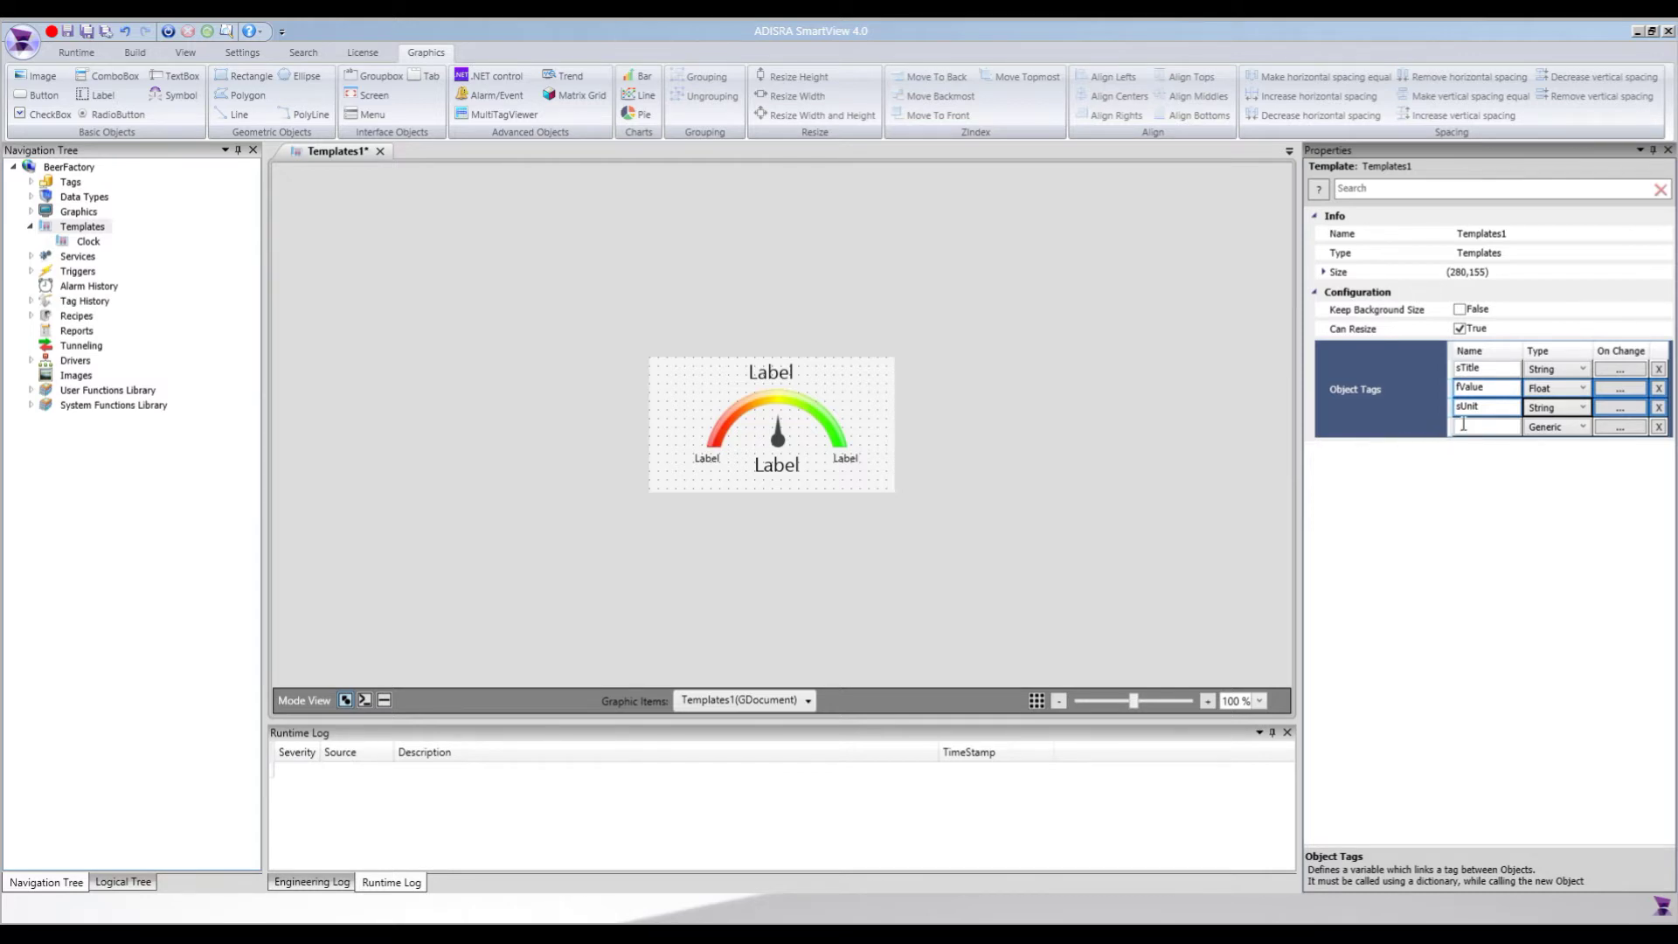
Set the text of the title label above the gauge arc to the object tag #sTitle
click(773, 381)
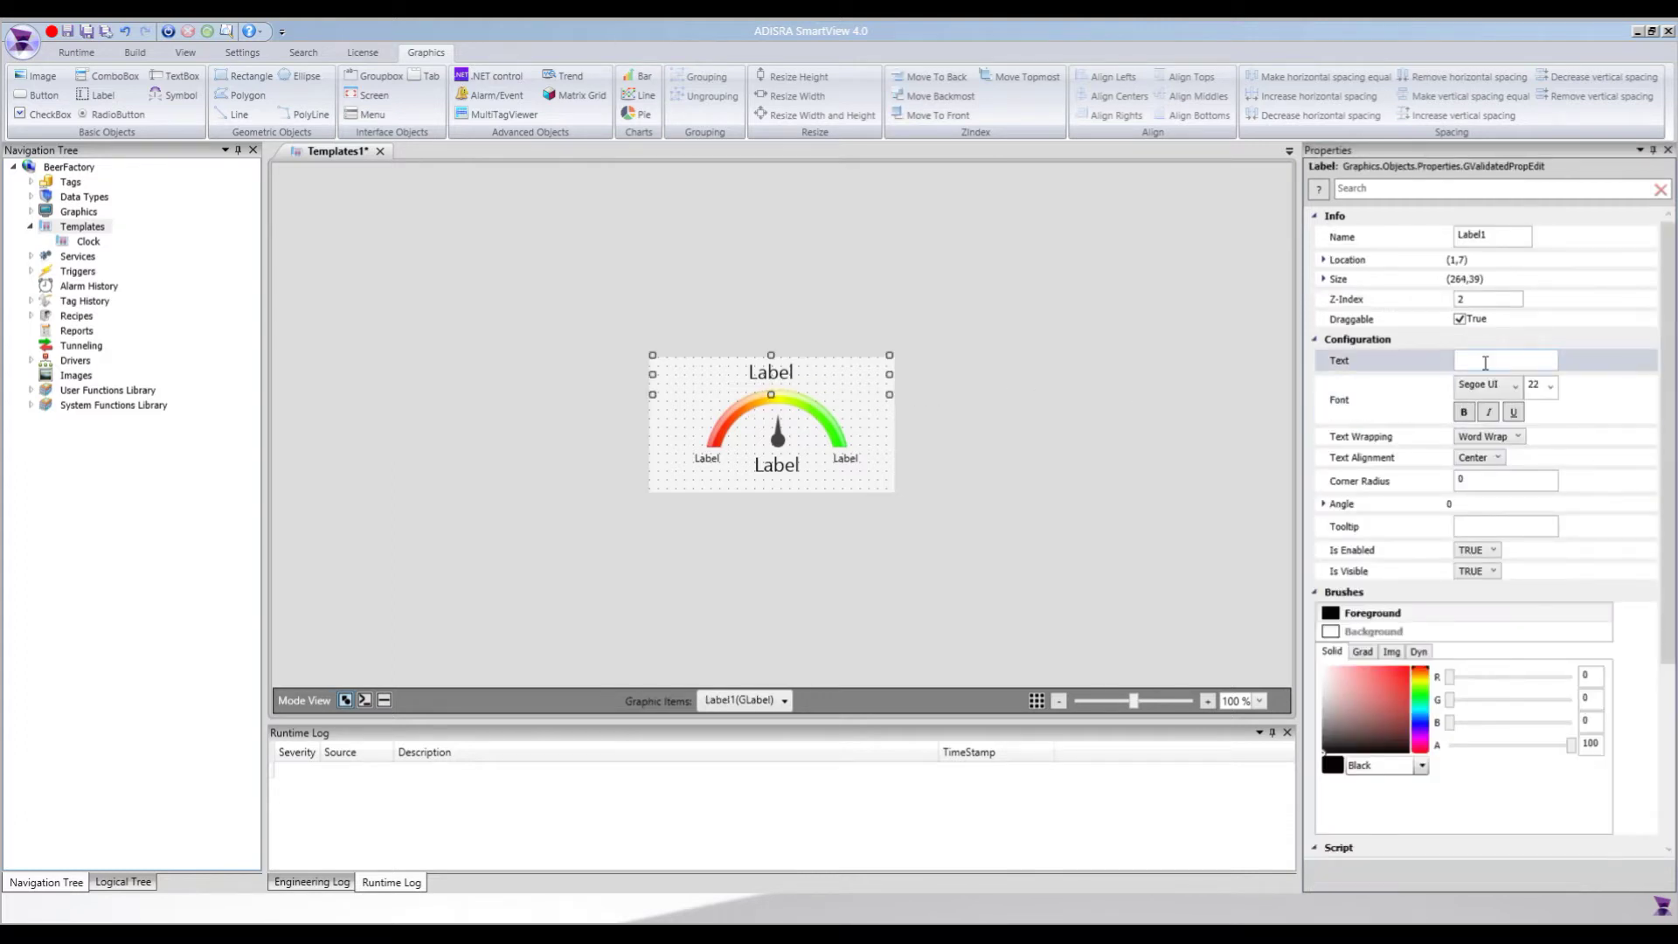
click(1485, 361)
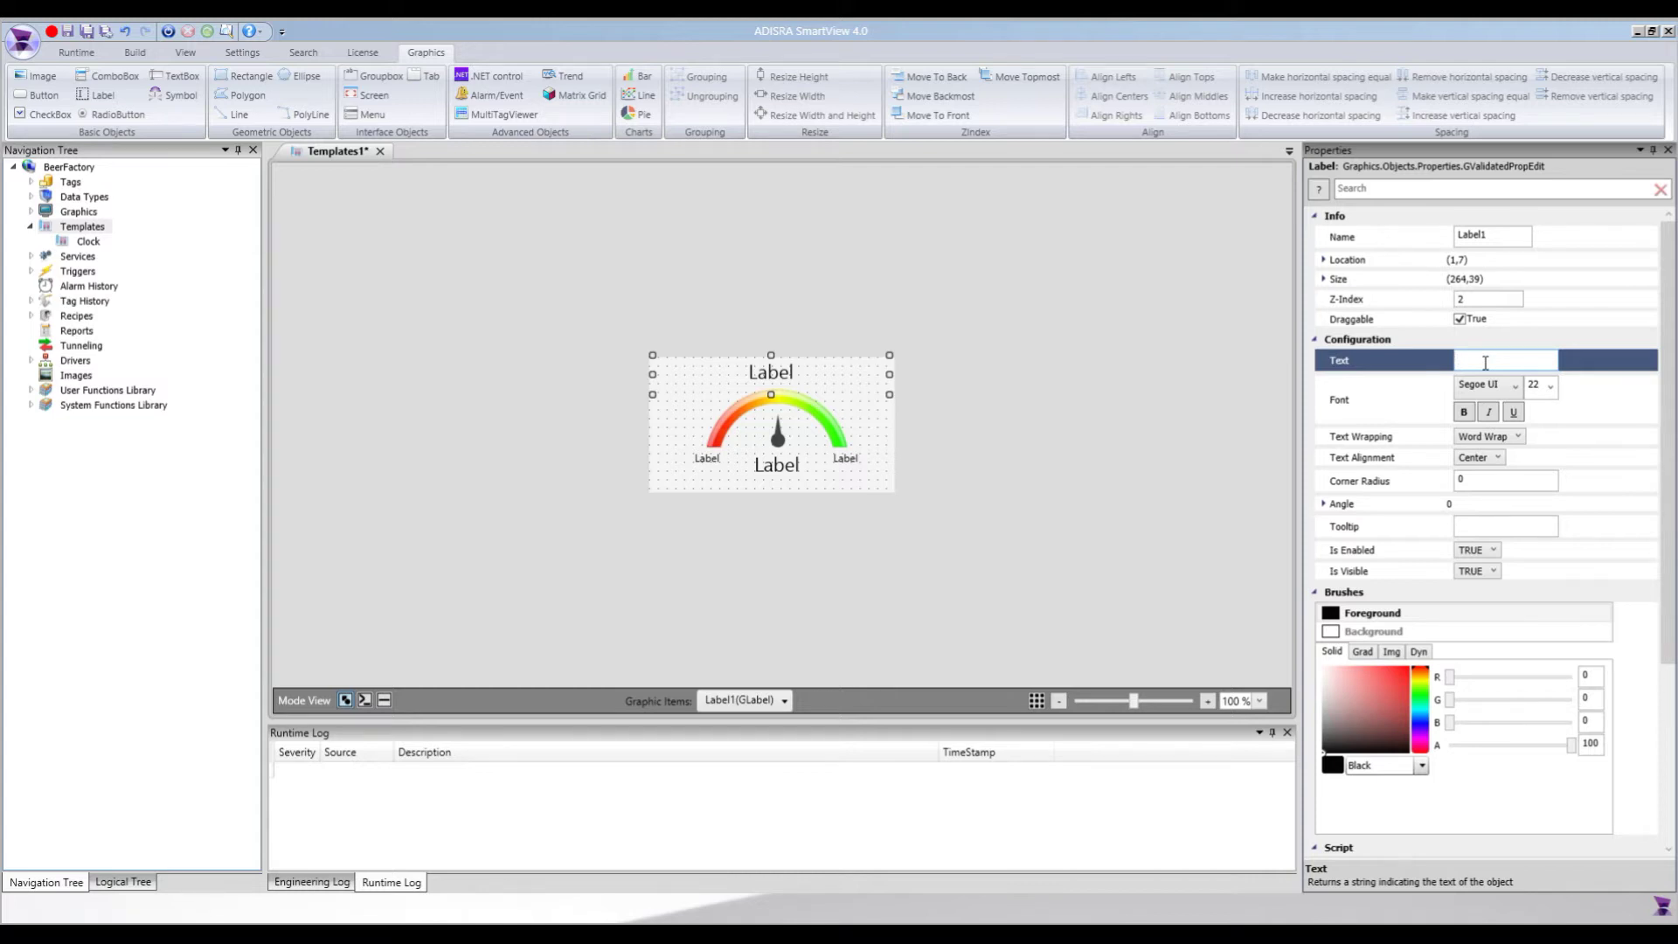
text(#)
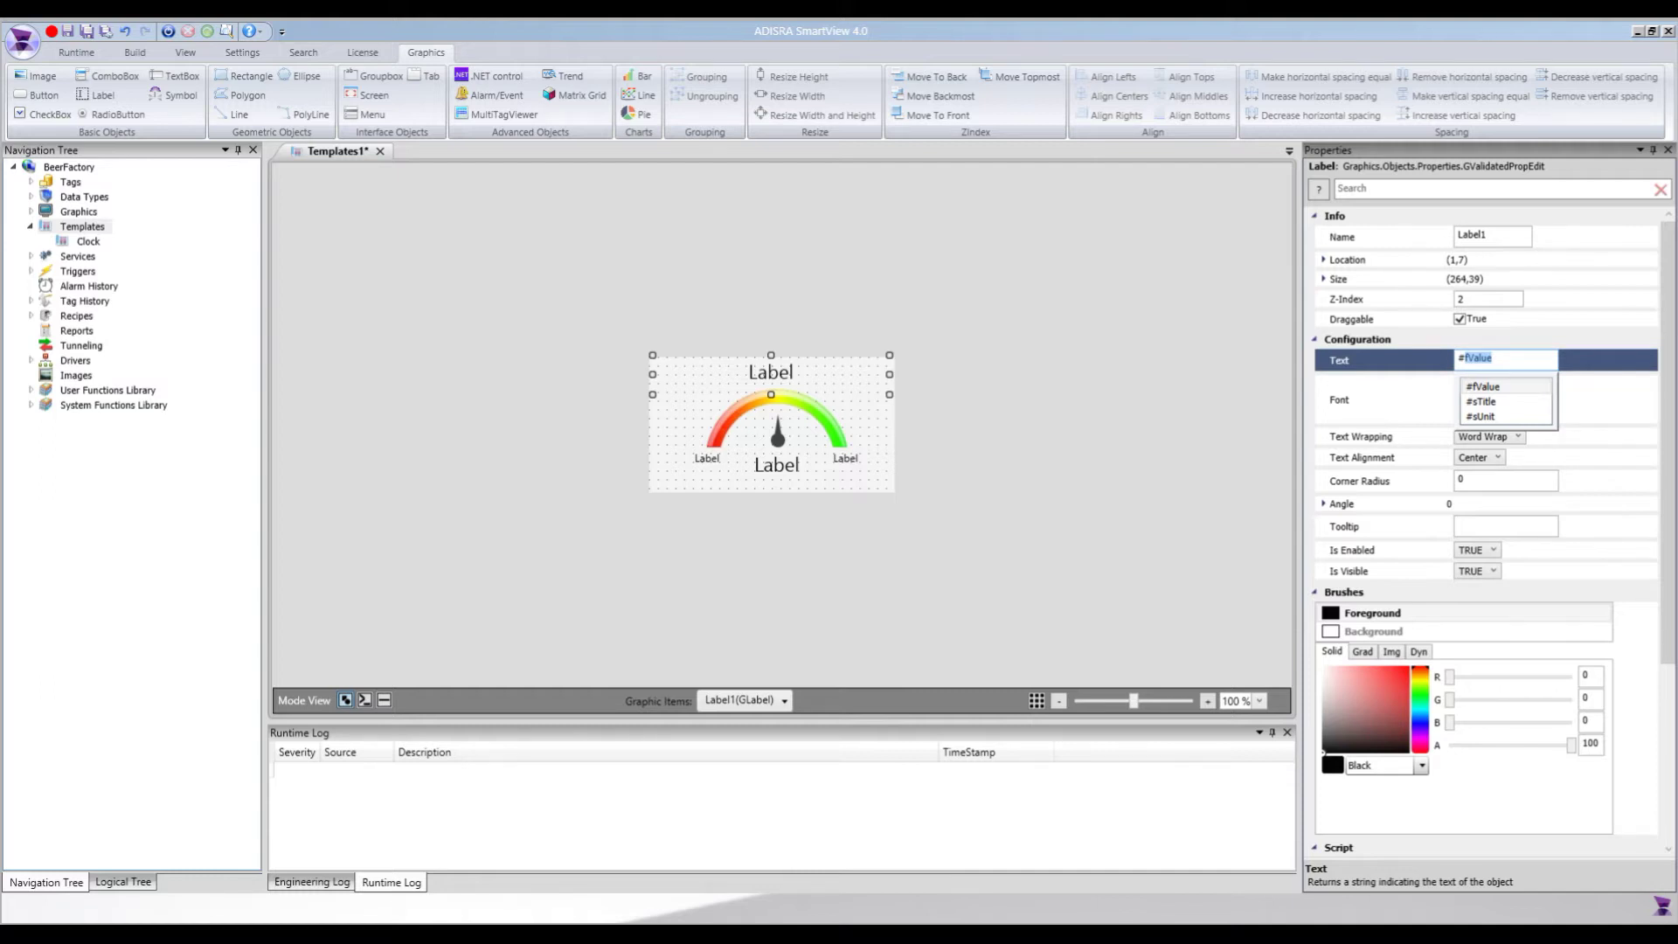
text(s)
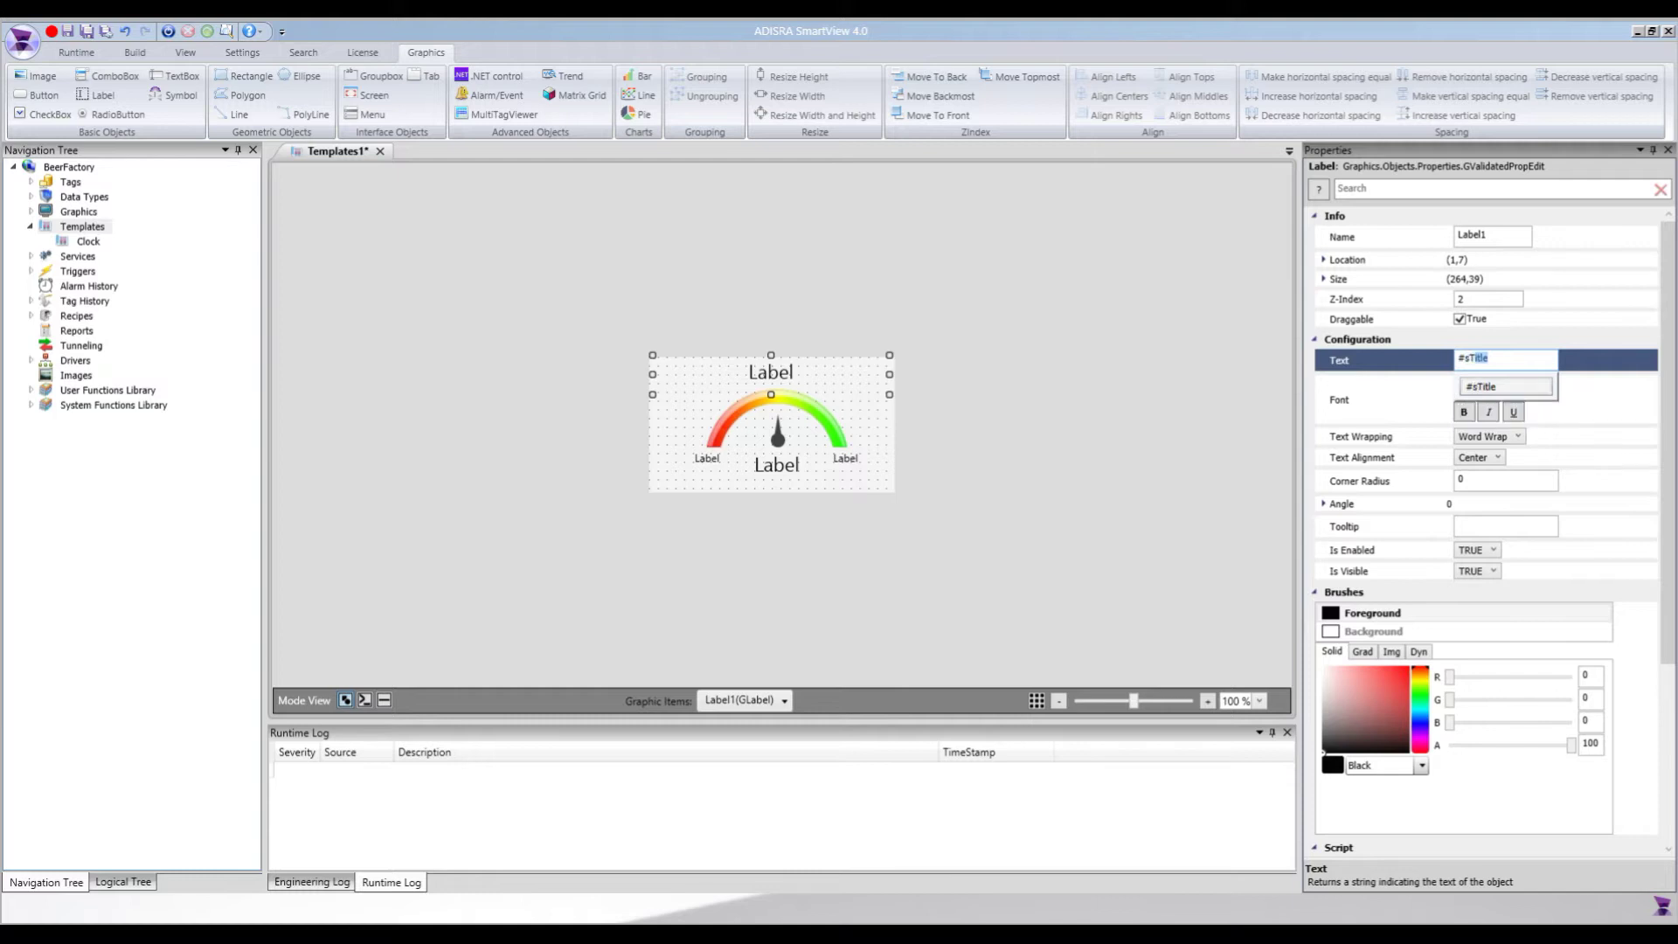
text(Ti)
key(Return)
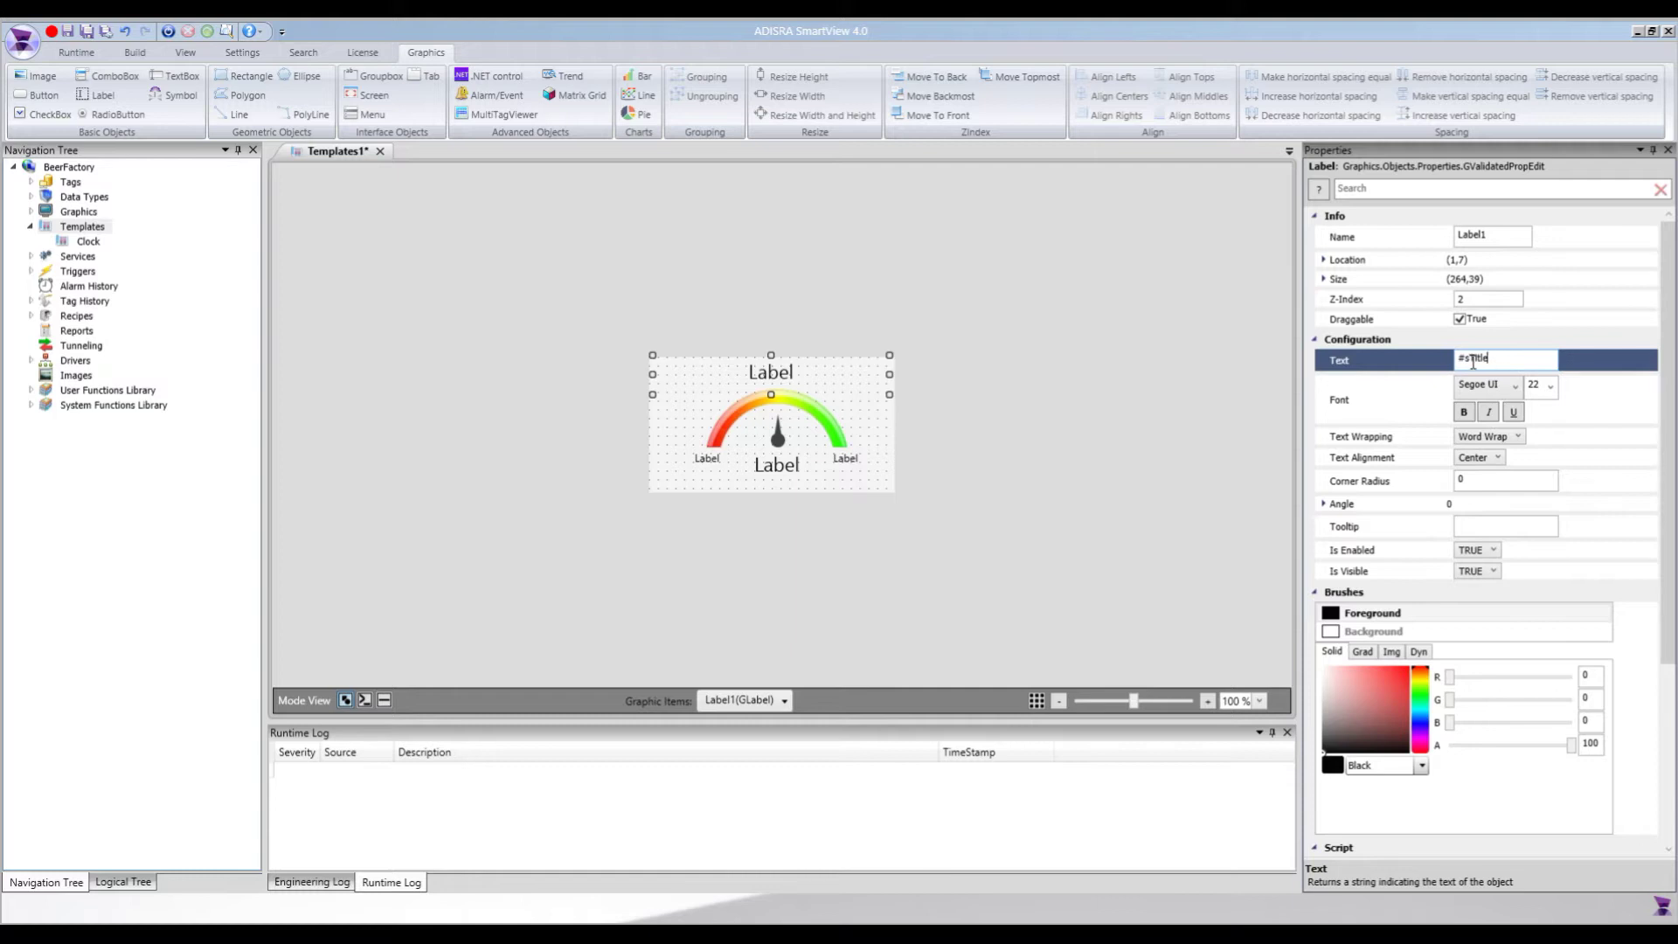
key(Return)
Set the text of the small label at the red end of the gauge arc to #fValue.MinValue
click(790, 470)
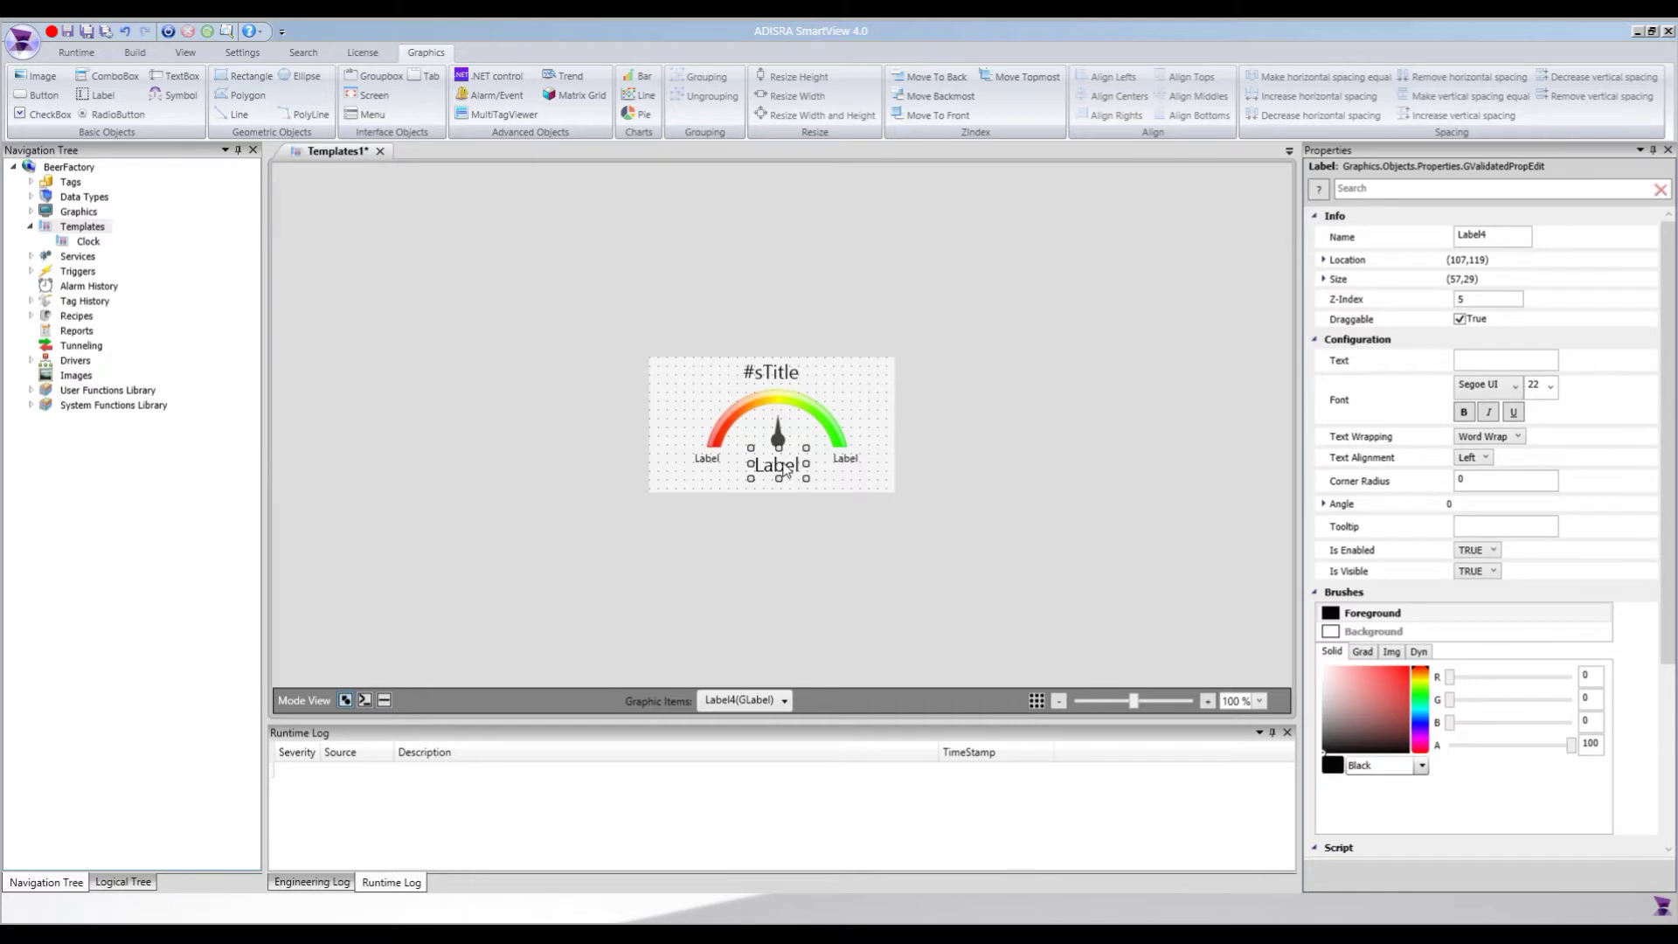
click(709, 458)
click(850, 460)
click(713, 463)
click(1482, 357)
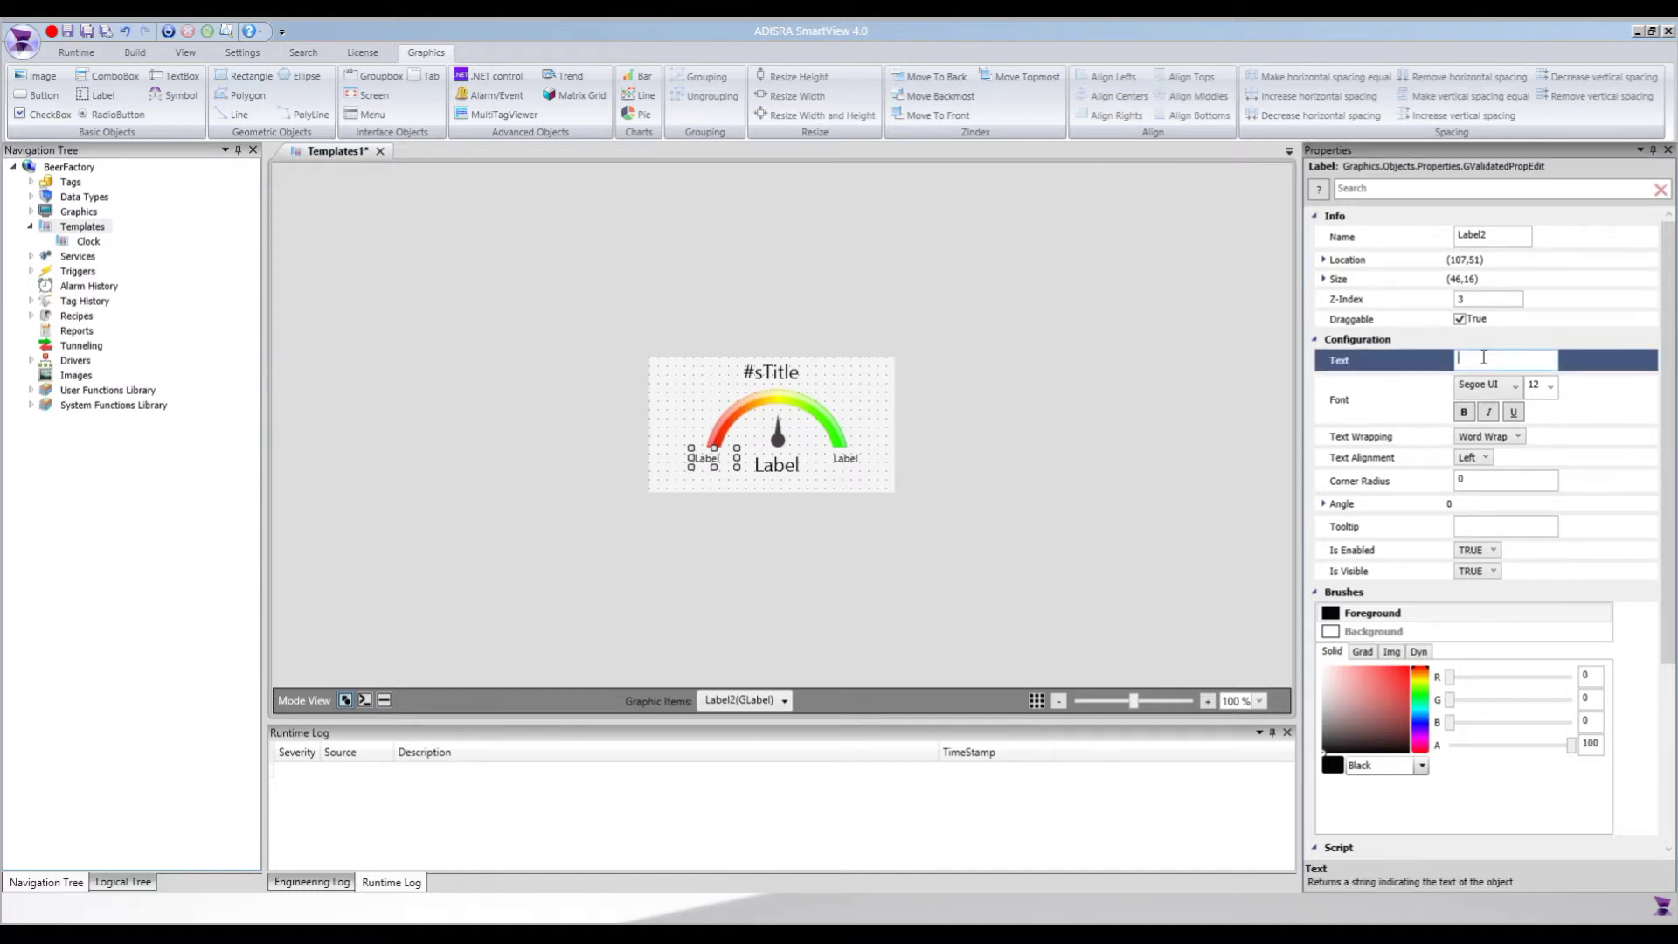
text(#fValue)
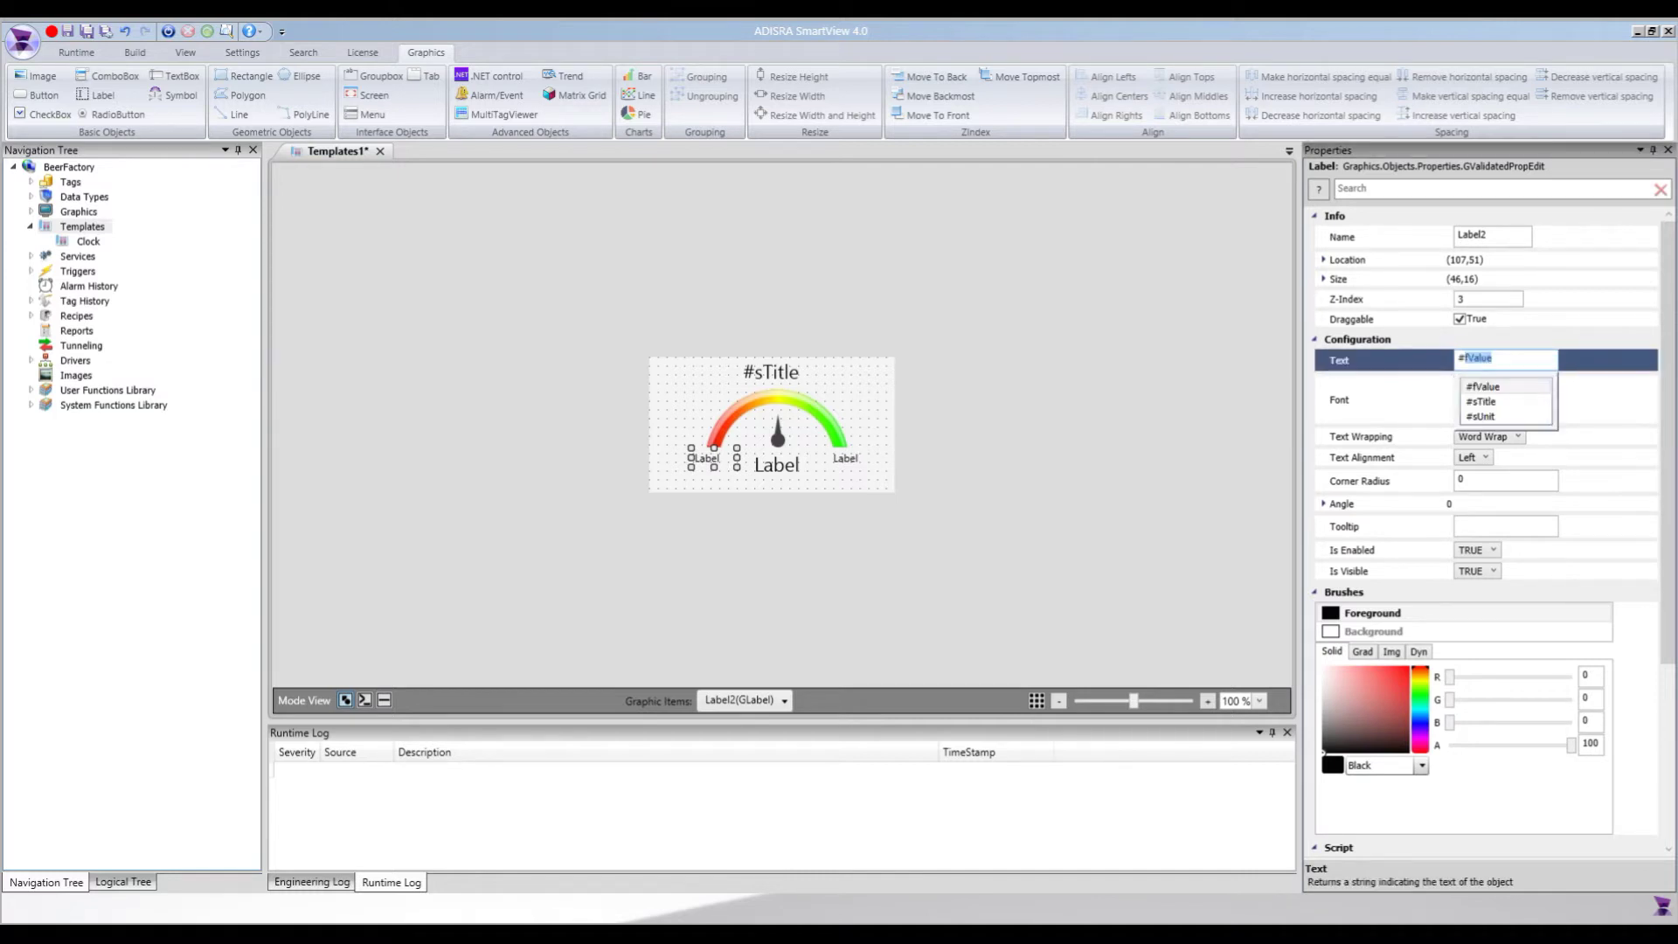
key(End)
text(.)
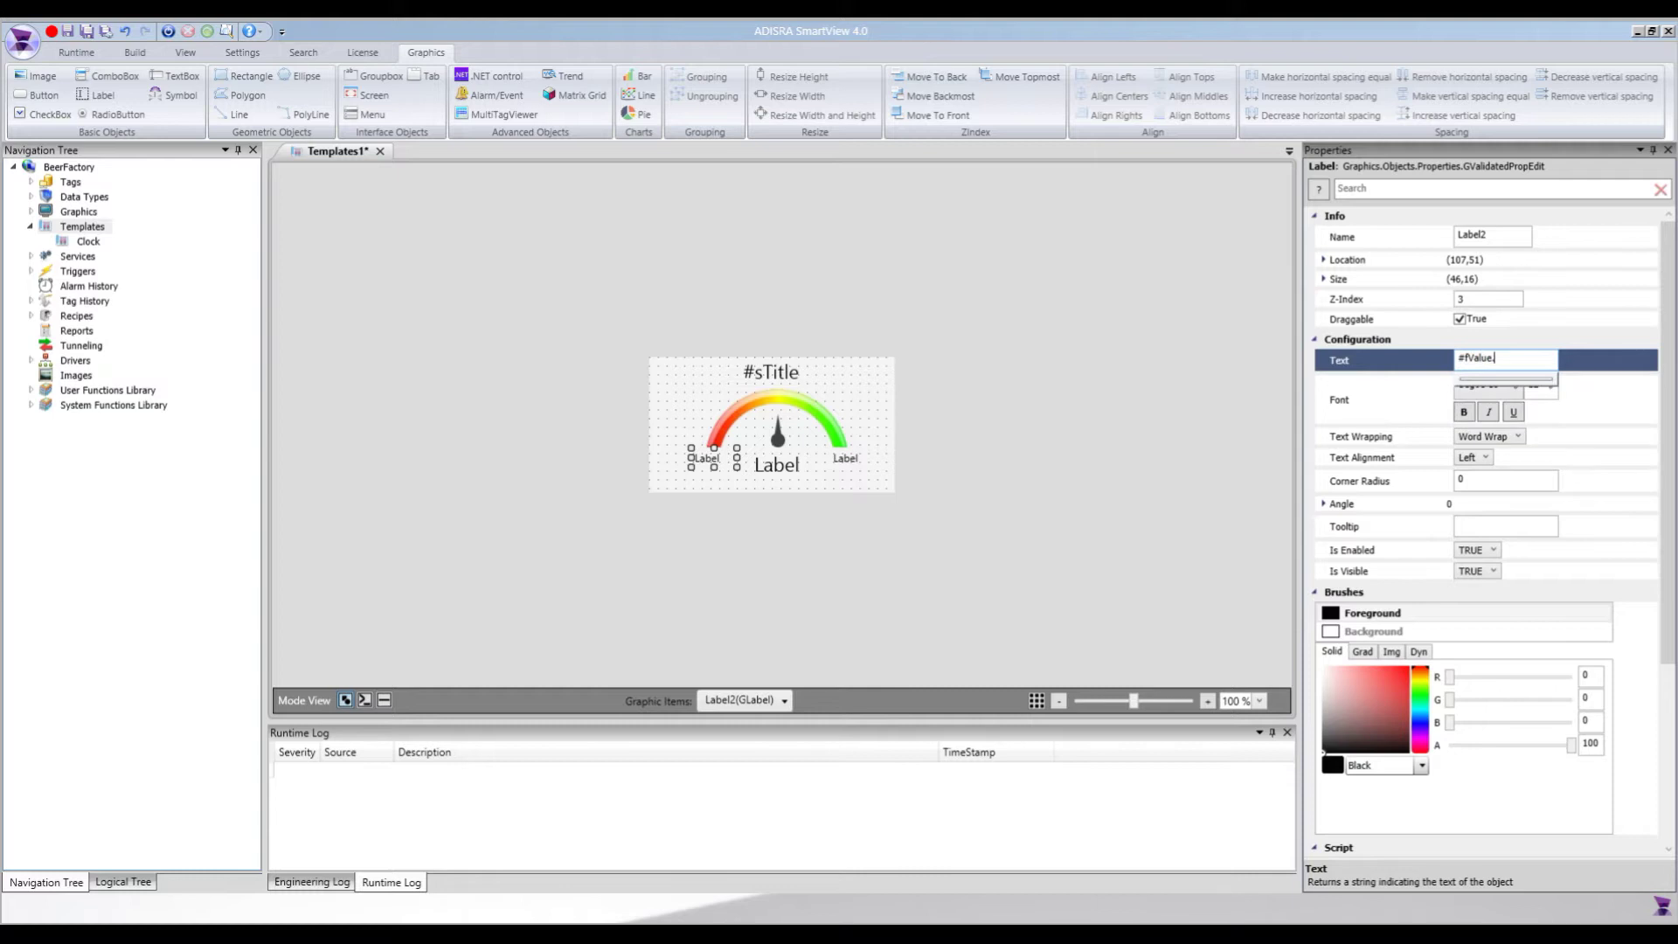
text(MinValue)
Set the text of the small label at the green end of the gauge arc to #fValue.MaxValue
click(844, 461)
click(1487, 360)
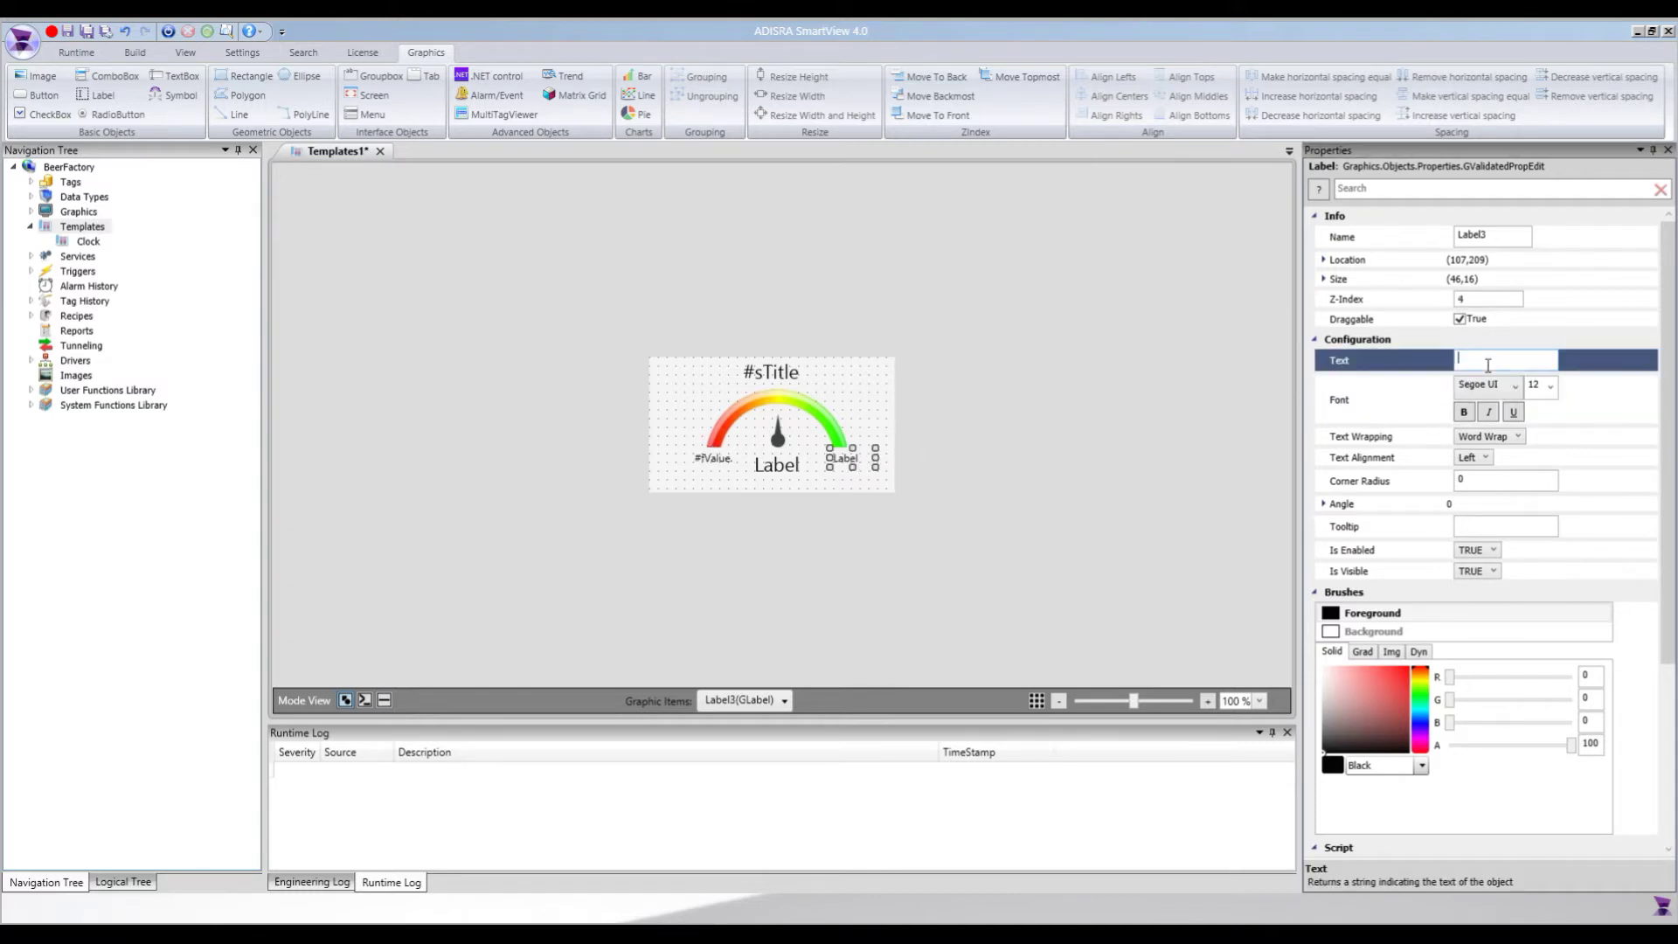
text(#fValue)
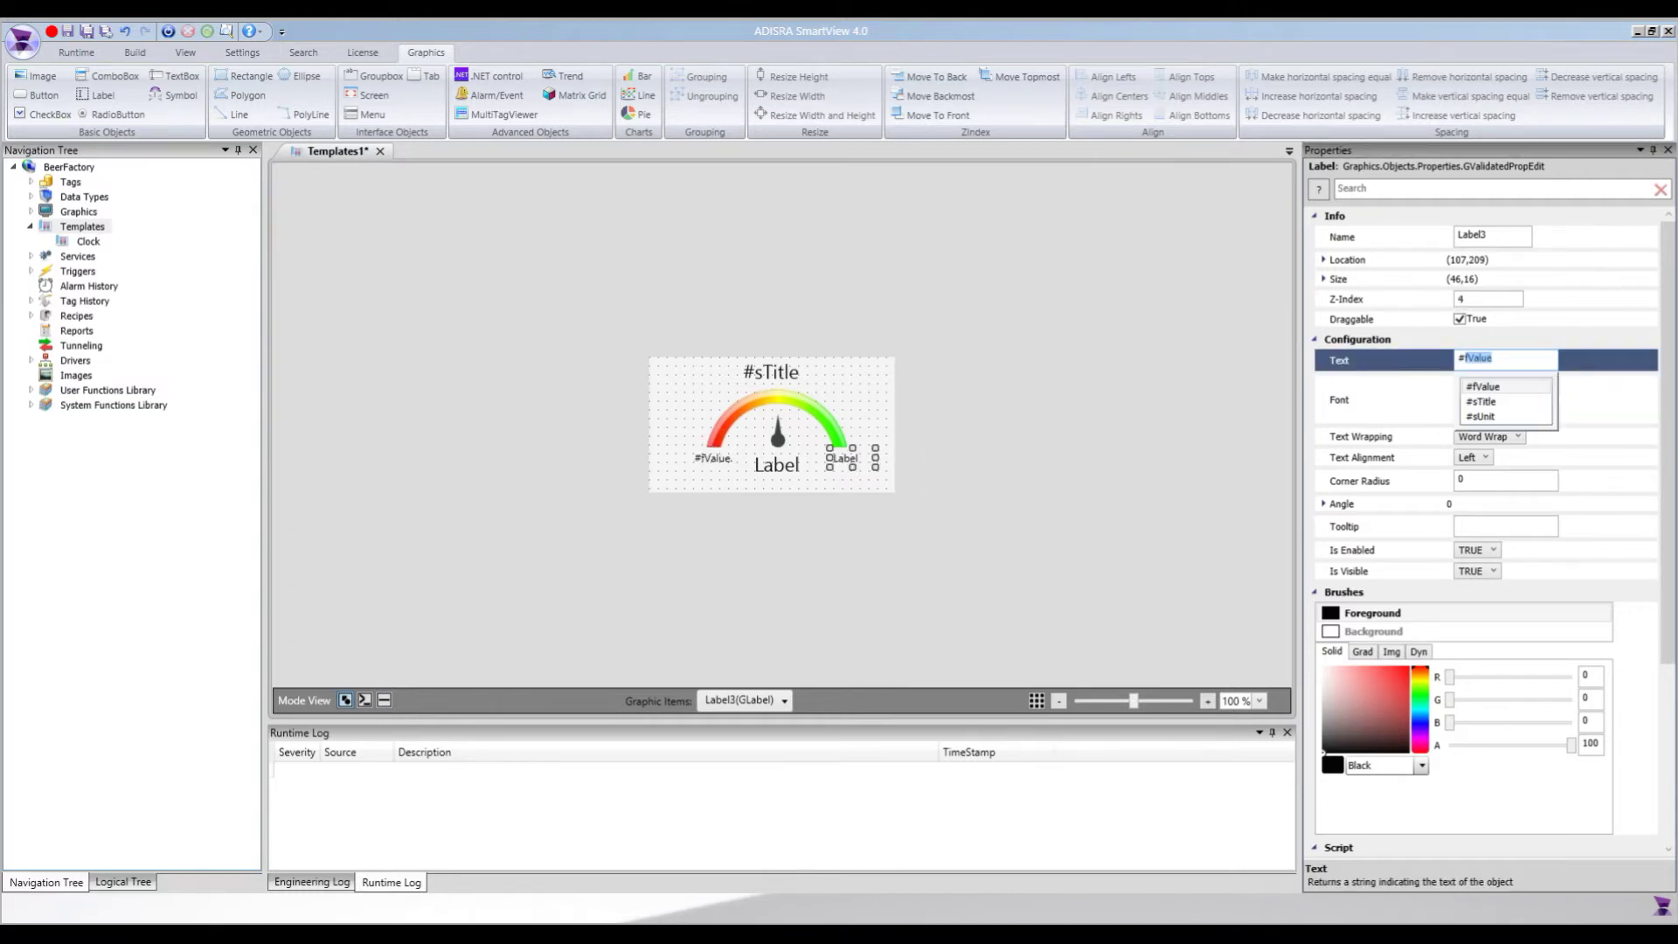
key(Right)
text(.MaxValue)
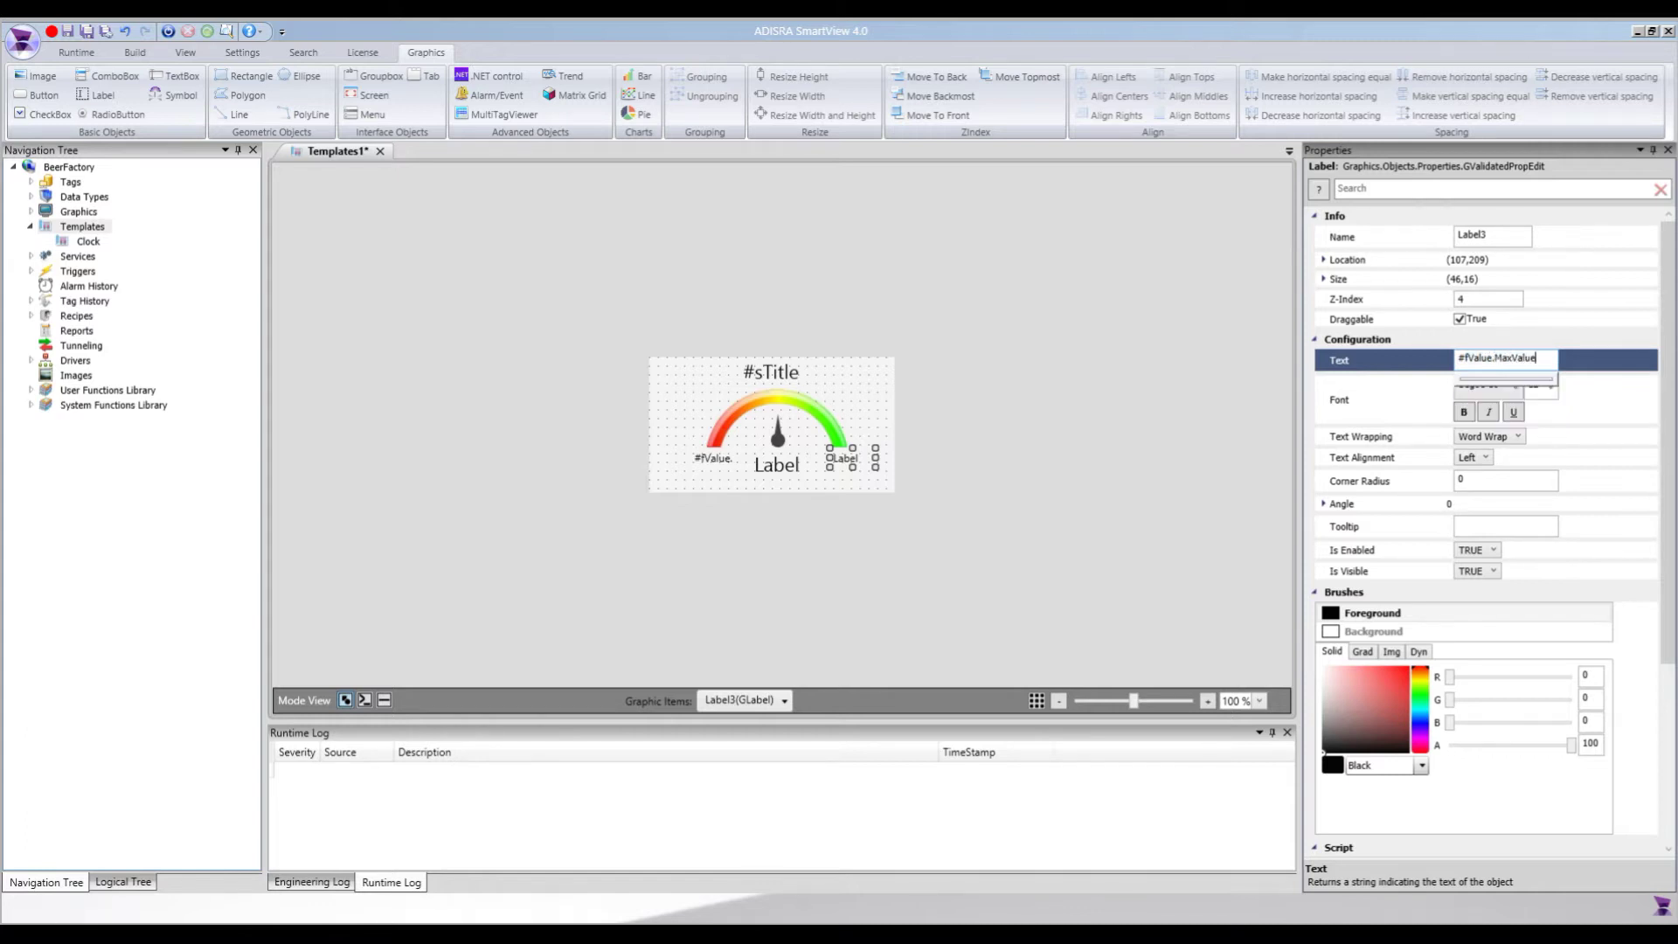
Write fValue's On Change script: LabelValue.Text shows value plus unit; ImageNeedle.Angle = (#fValue - #fValue.MinValue) * 100/(#fValue.MaxValue-#fValue.MinValue) * 1.8 - 90
click(784, 473)
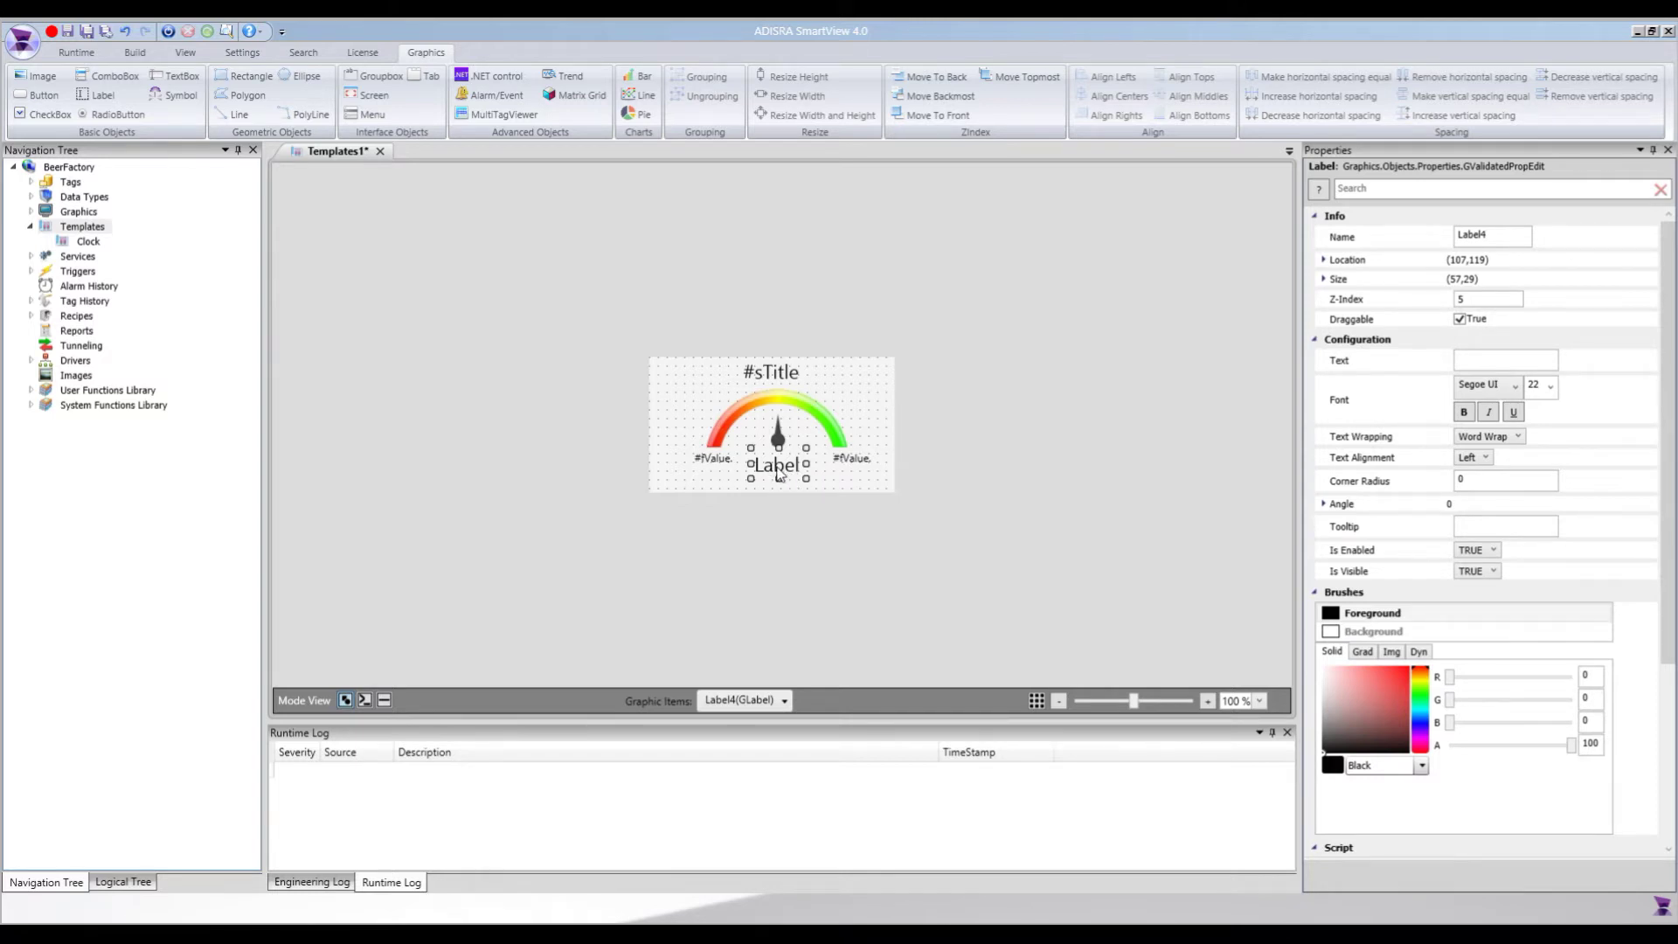
click(891, 411)
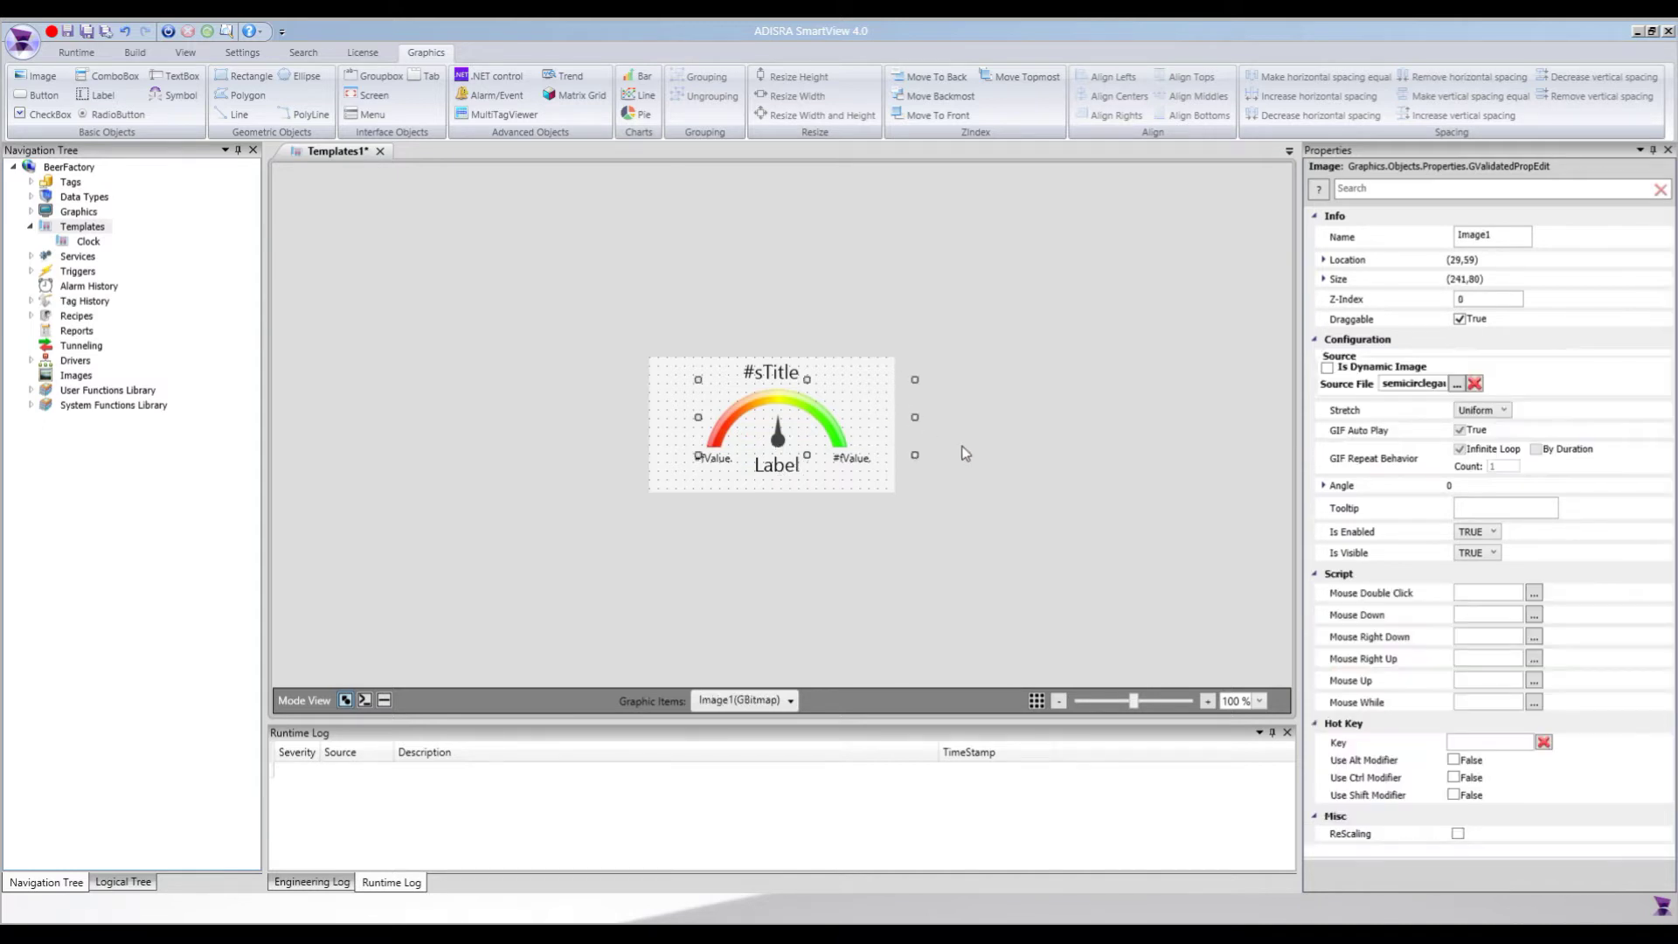
click(869, 483)
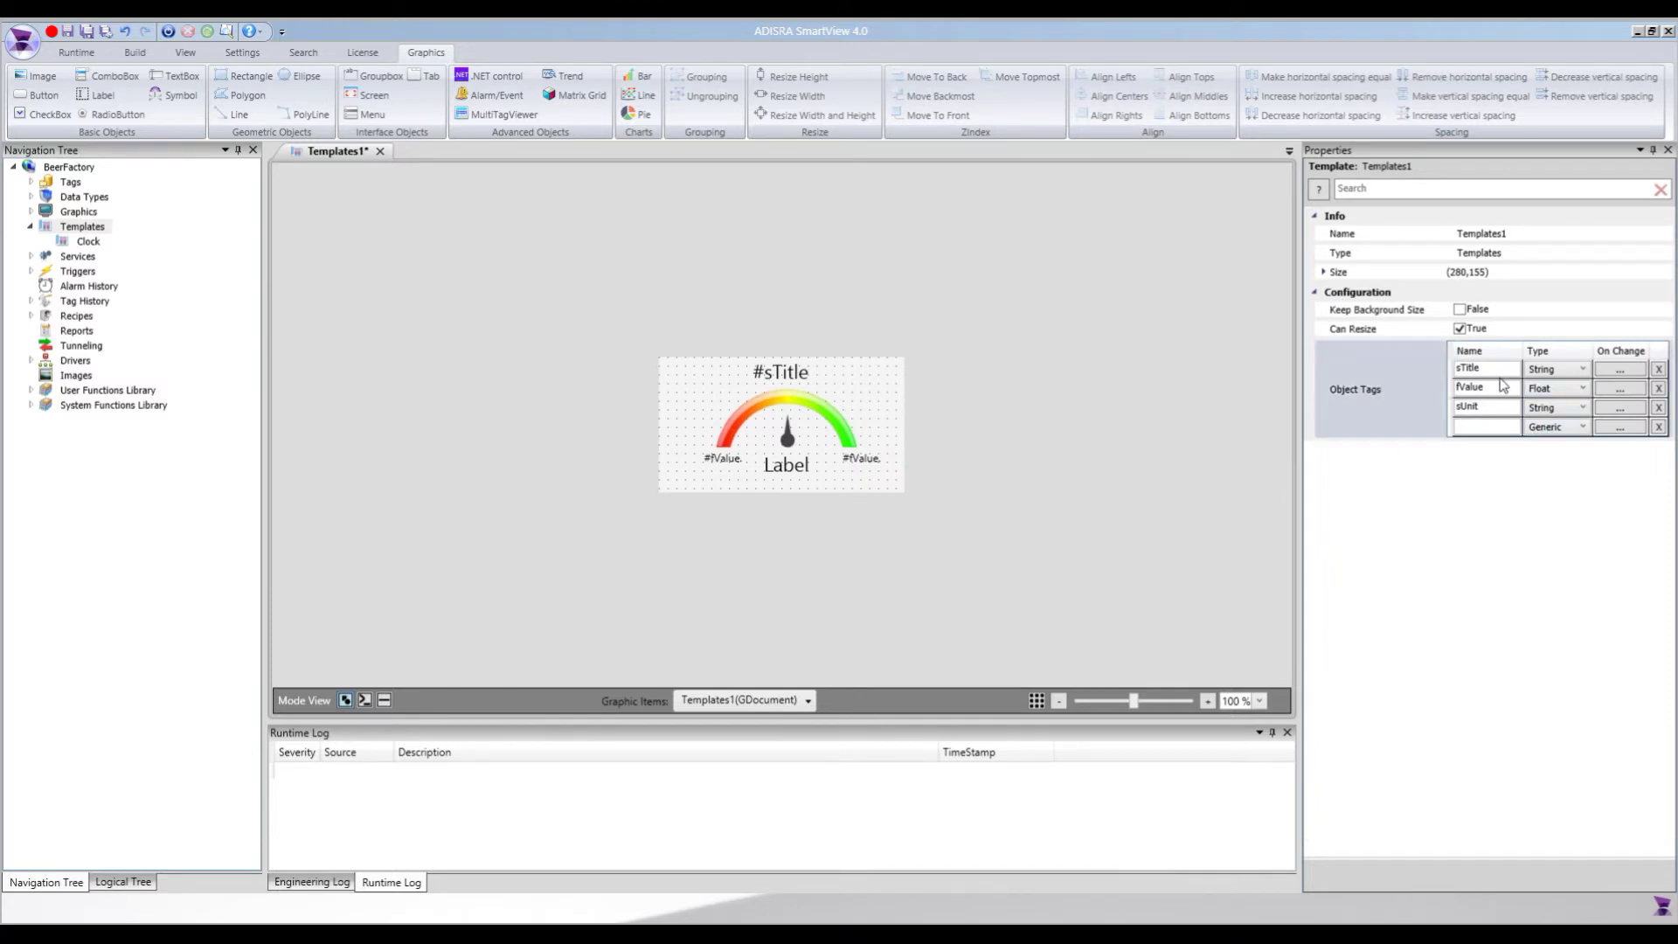
click(1625, 393)
drag(821, 317, 1095, 261)
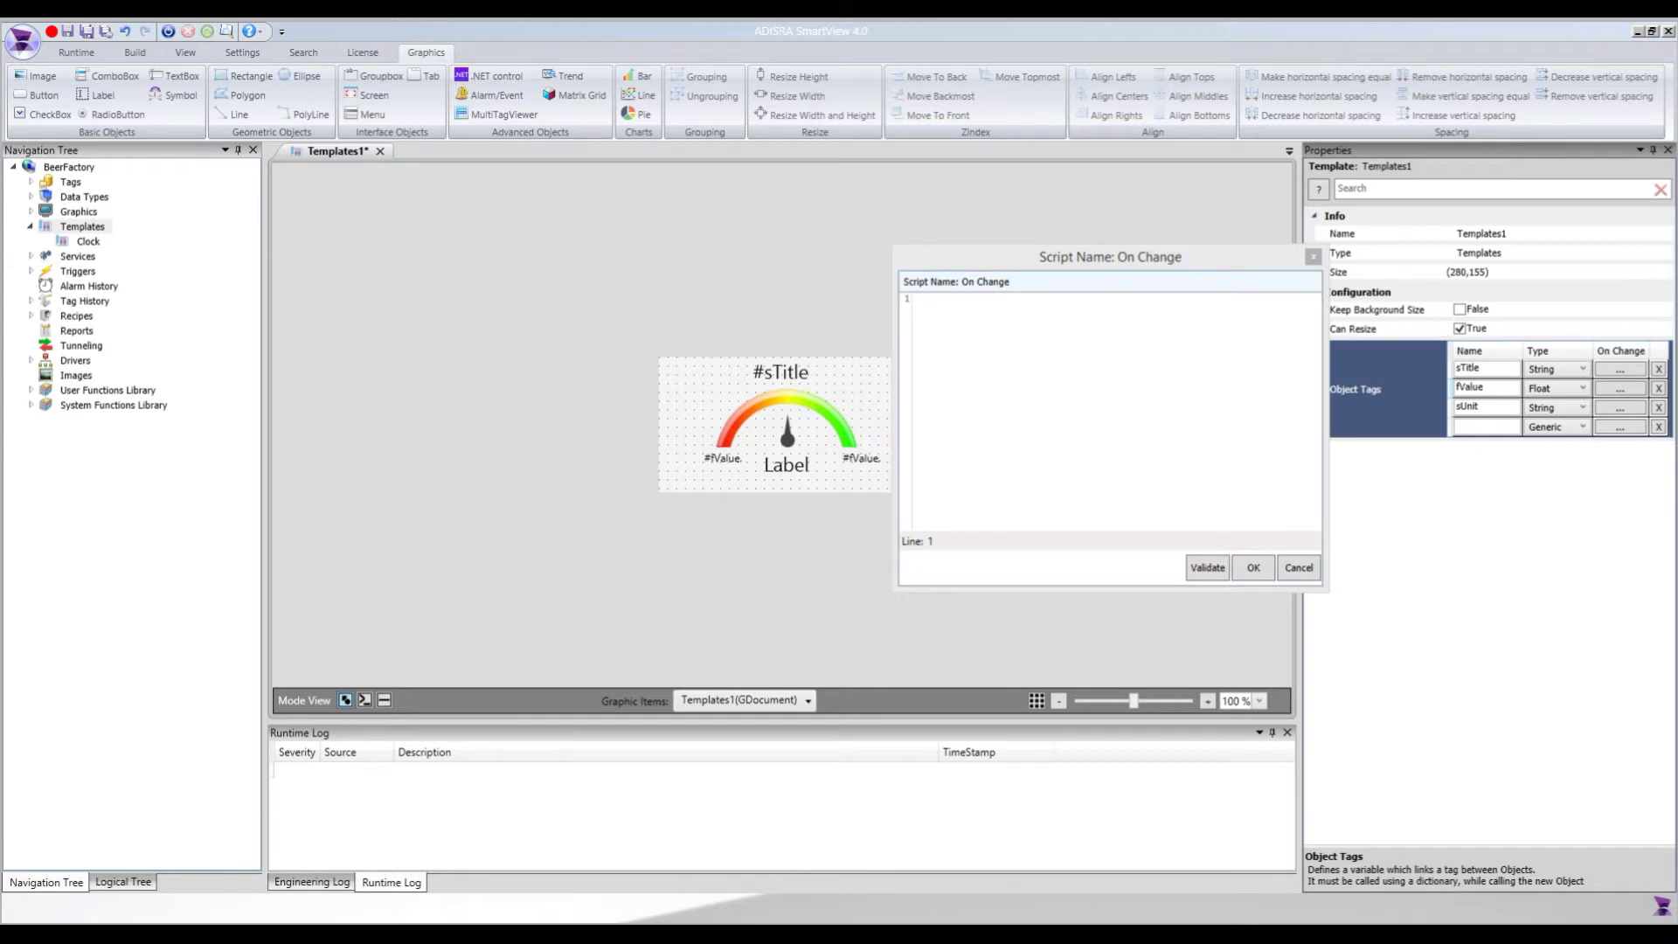
click(992, 404)
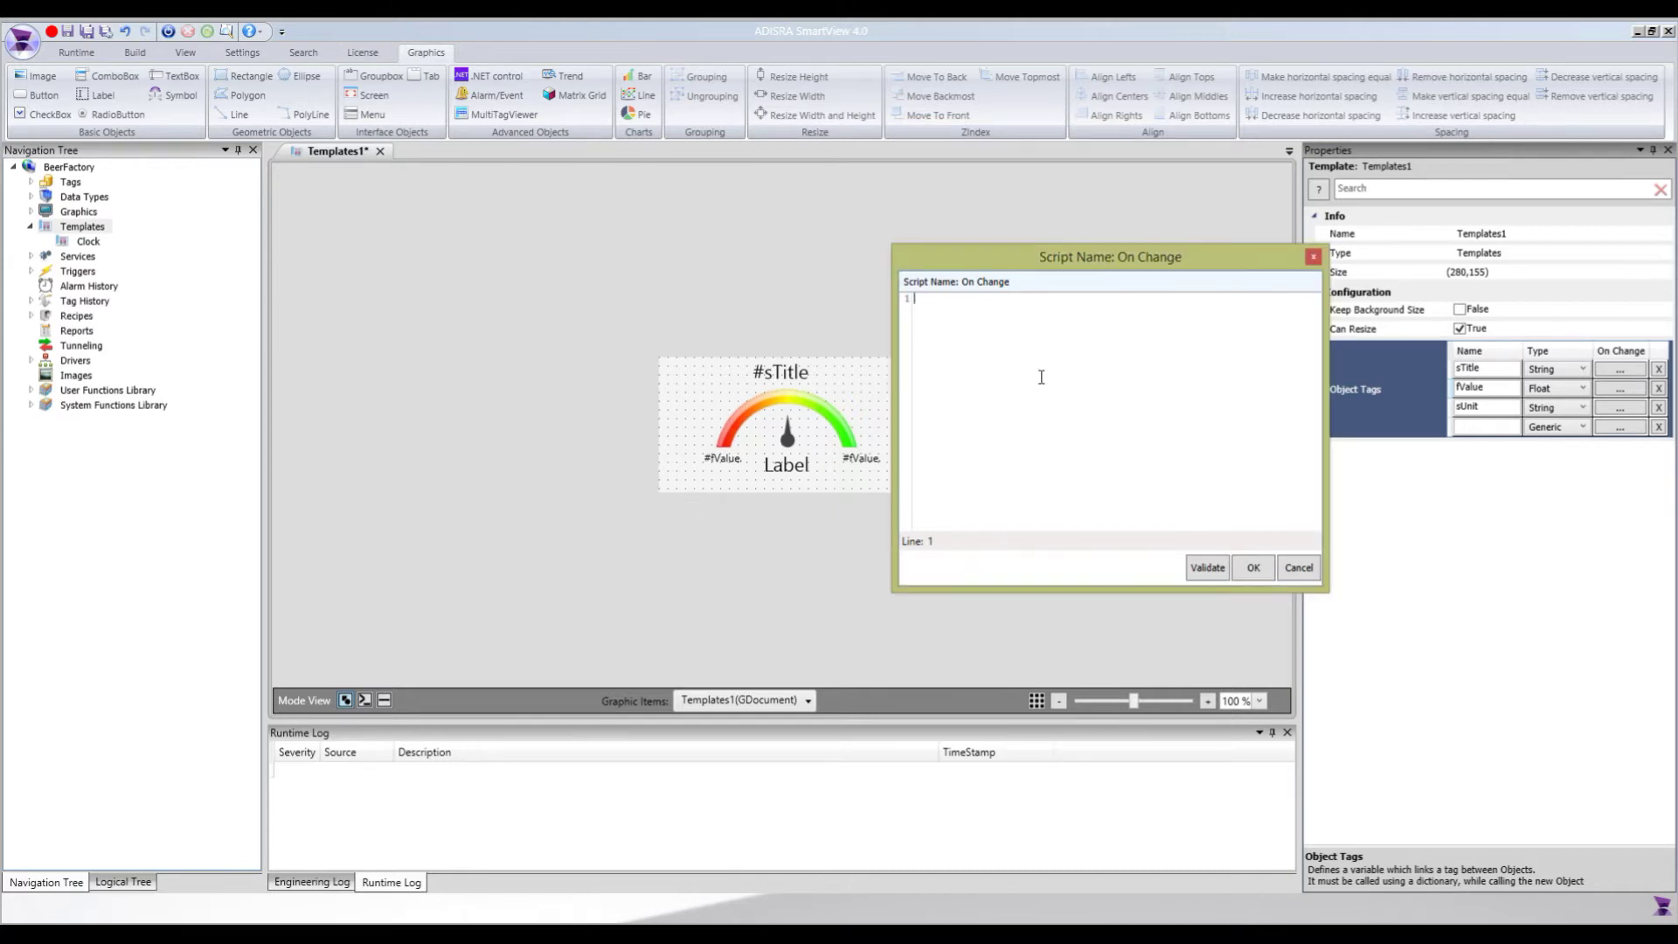
text(double a = (double) #fValue ; string unit = (string) #sUnit ; LabelValue.Text = a.ToString() + " " + unit; a = (double) #fValue.MinValue; a = #fValue - a; double b = (double) 100/ (#fValue.MaxValue-#fValue.MinValue); double c = (double) a * b * 1.8; ImageNeedle.Angle = (double) c - 90;)
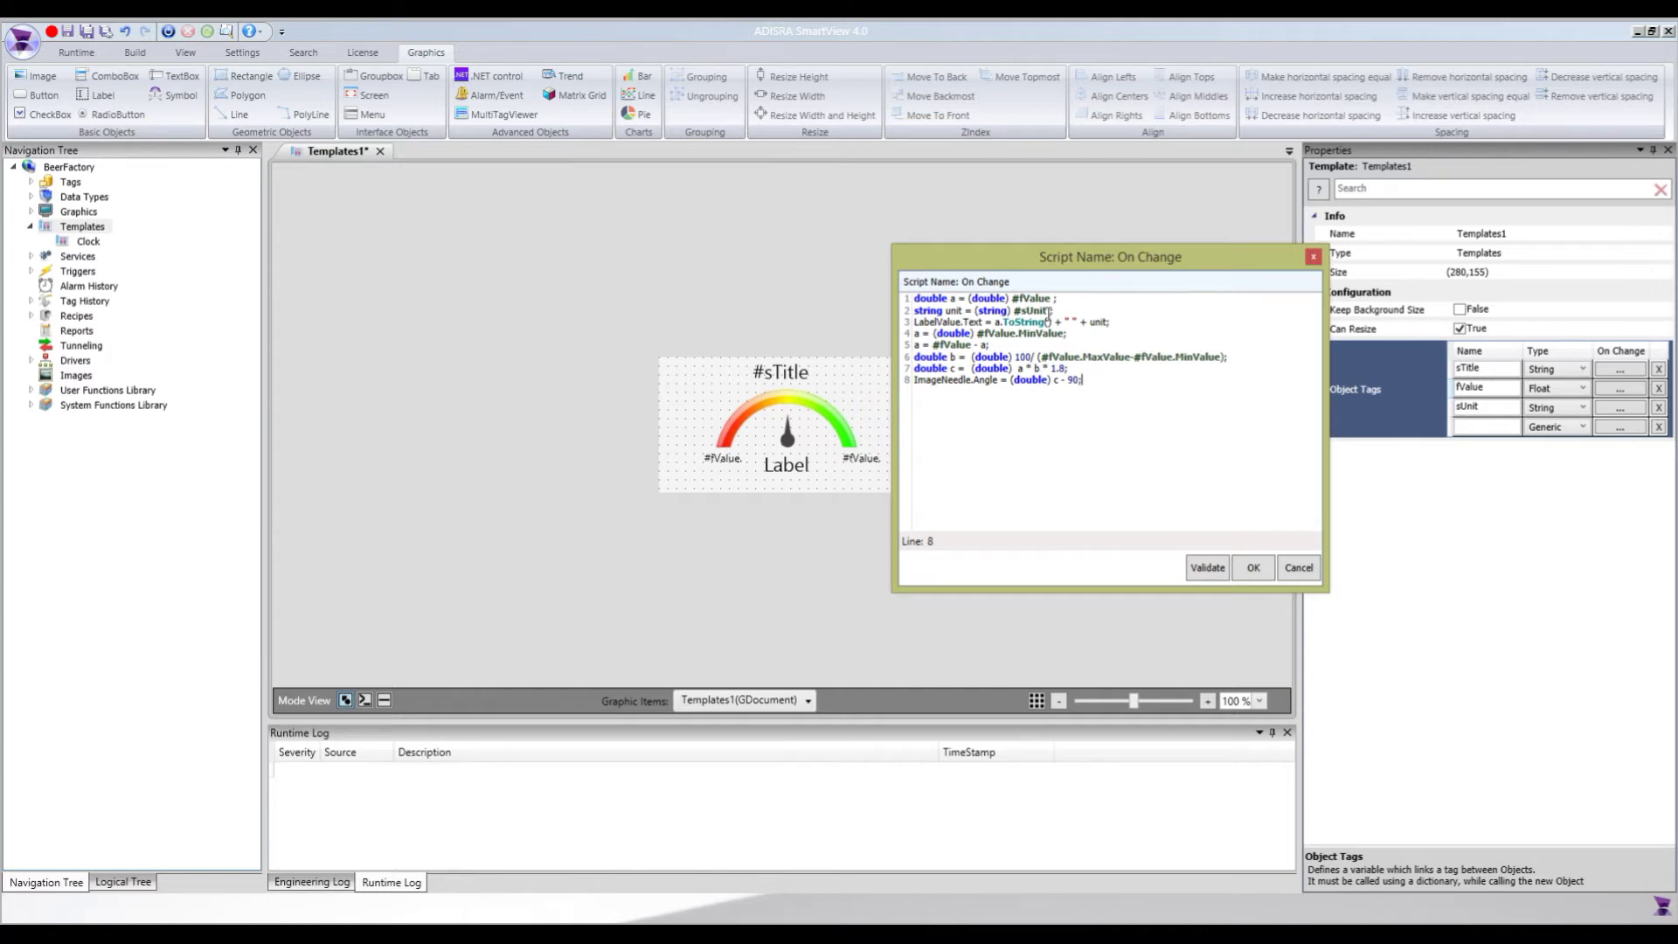
Review the script's tag variables, the LabelValue and ImageNeedle references and the angle calculation, and accept the script
drag(1051, 298, 1019, 298)
double_click(951, 298)
double_click(953, 310)
double_click(1002, 311)
drag(914, 310, 962, 322)
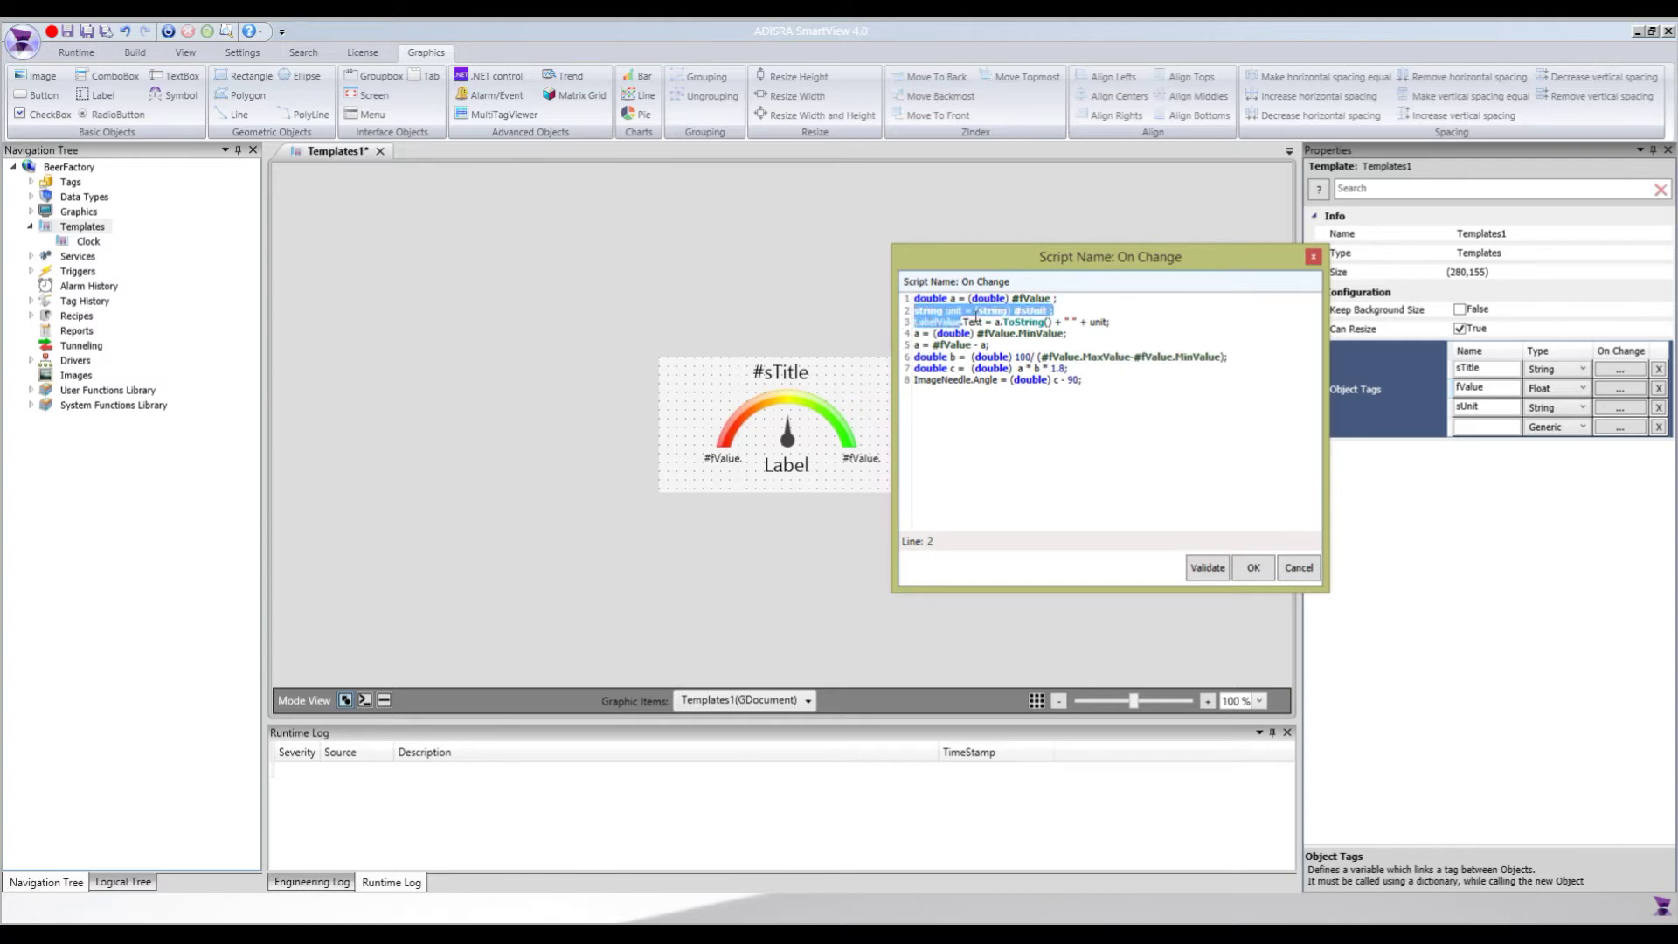
double_click(956, 322)
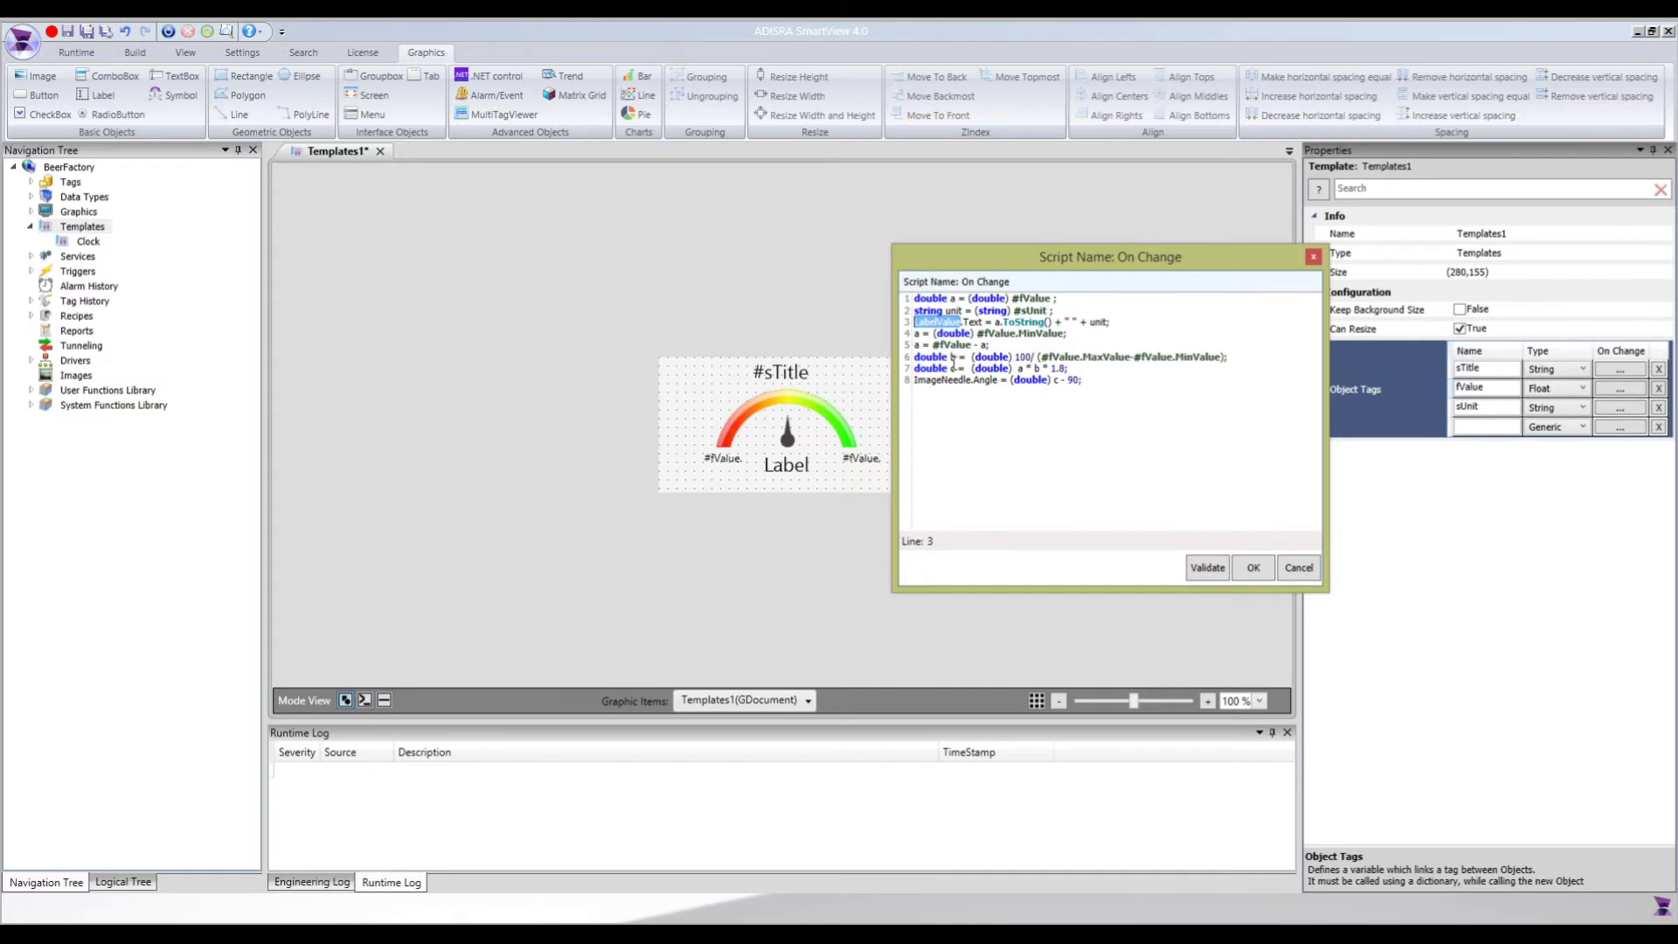
drag(970, 381, 914, 381)
double_click(984, 381)
drag(1082, 381, 912, 359)
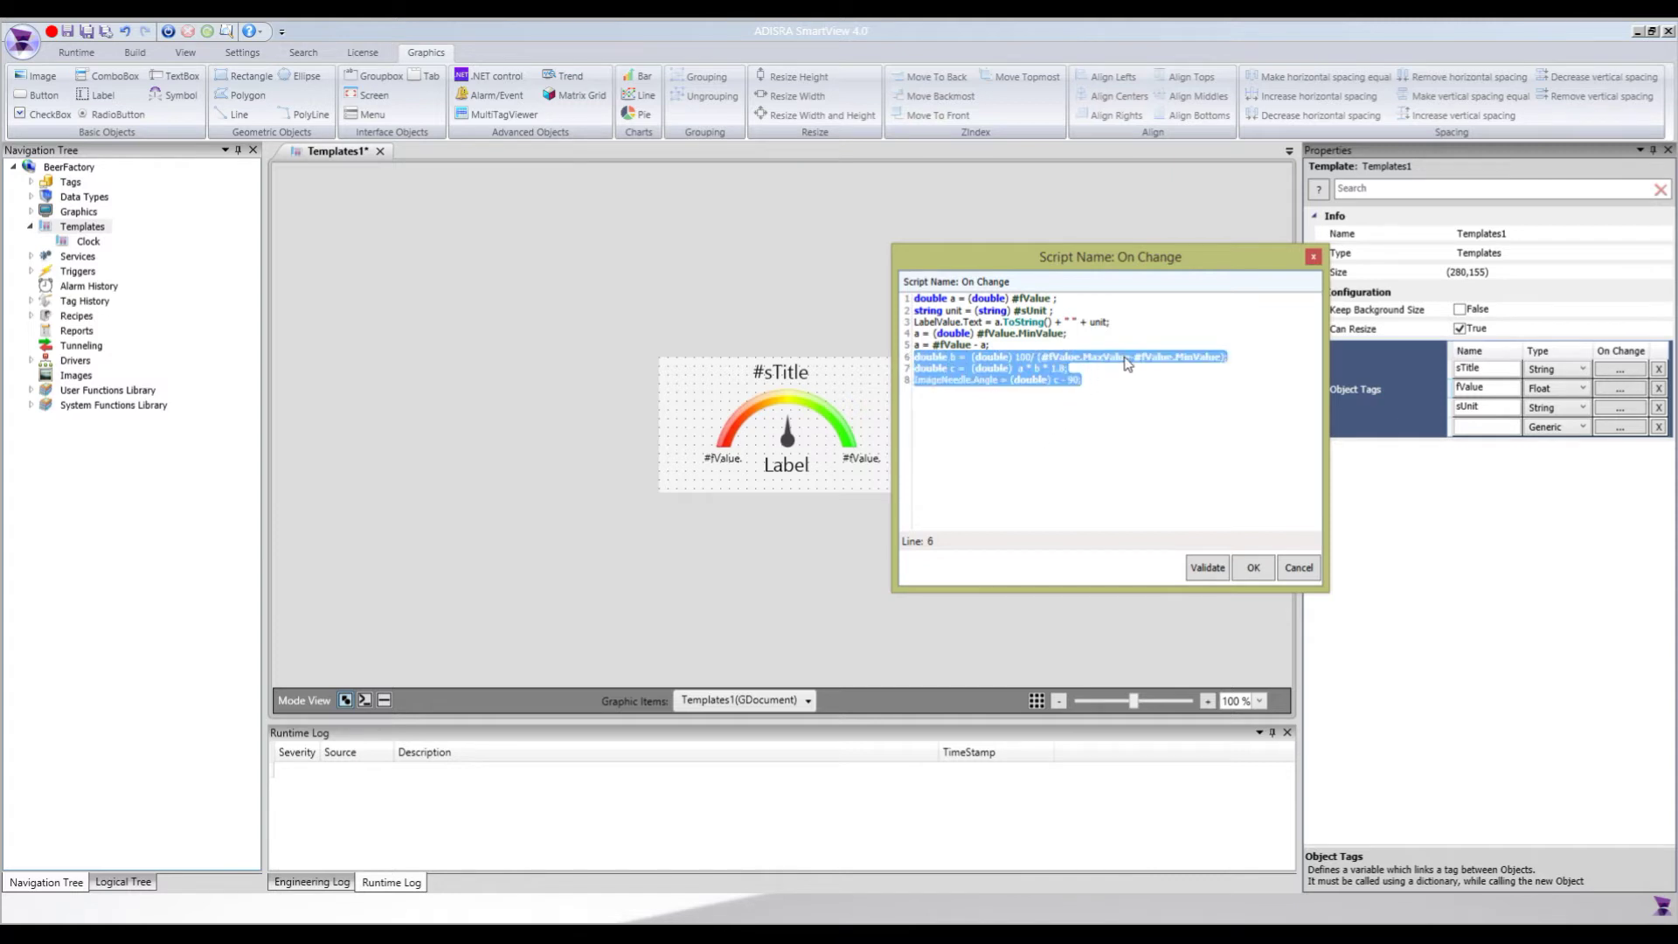
click(1039, 382)
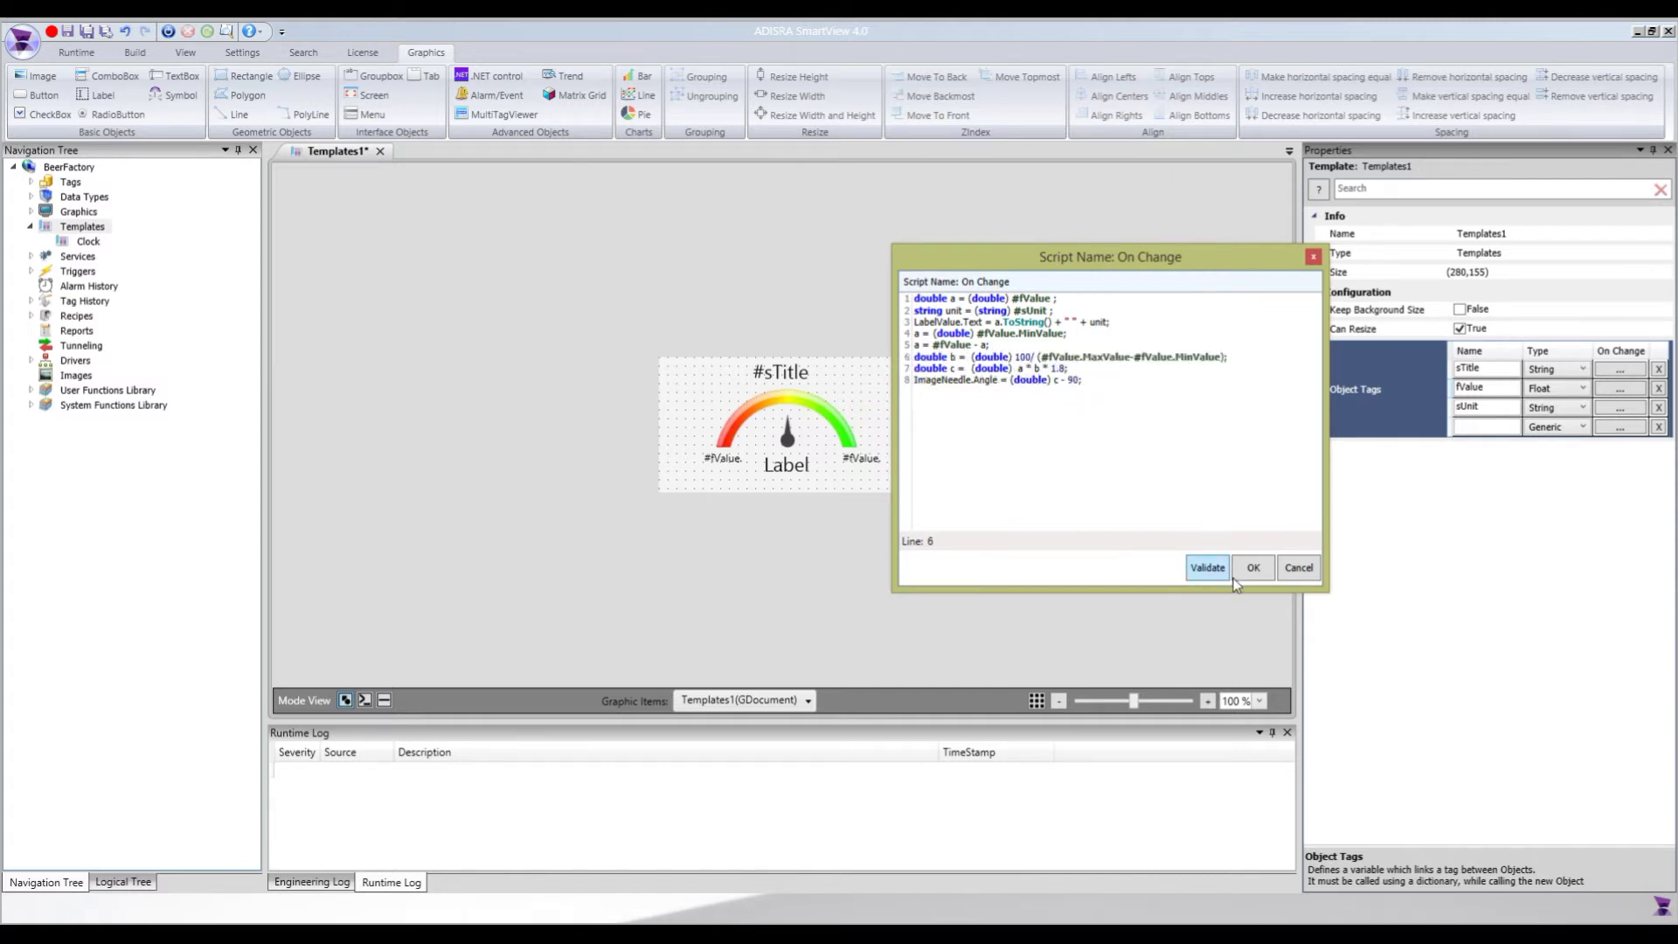
double_click(948, 381)
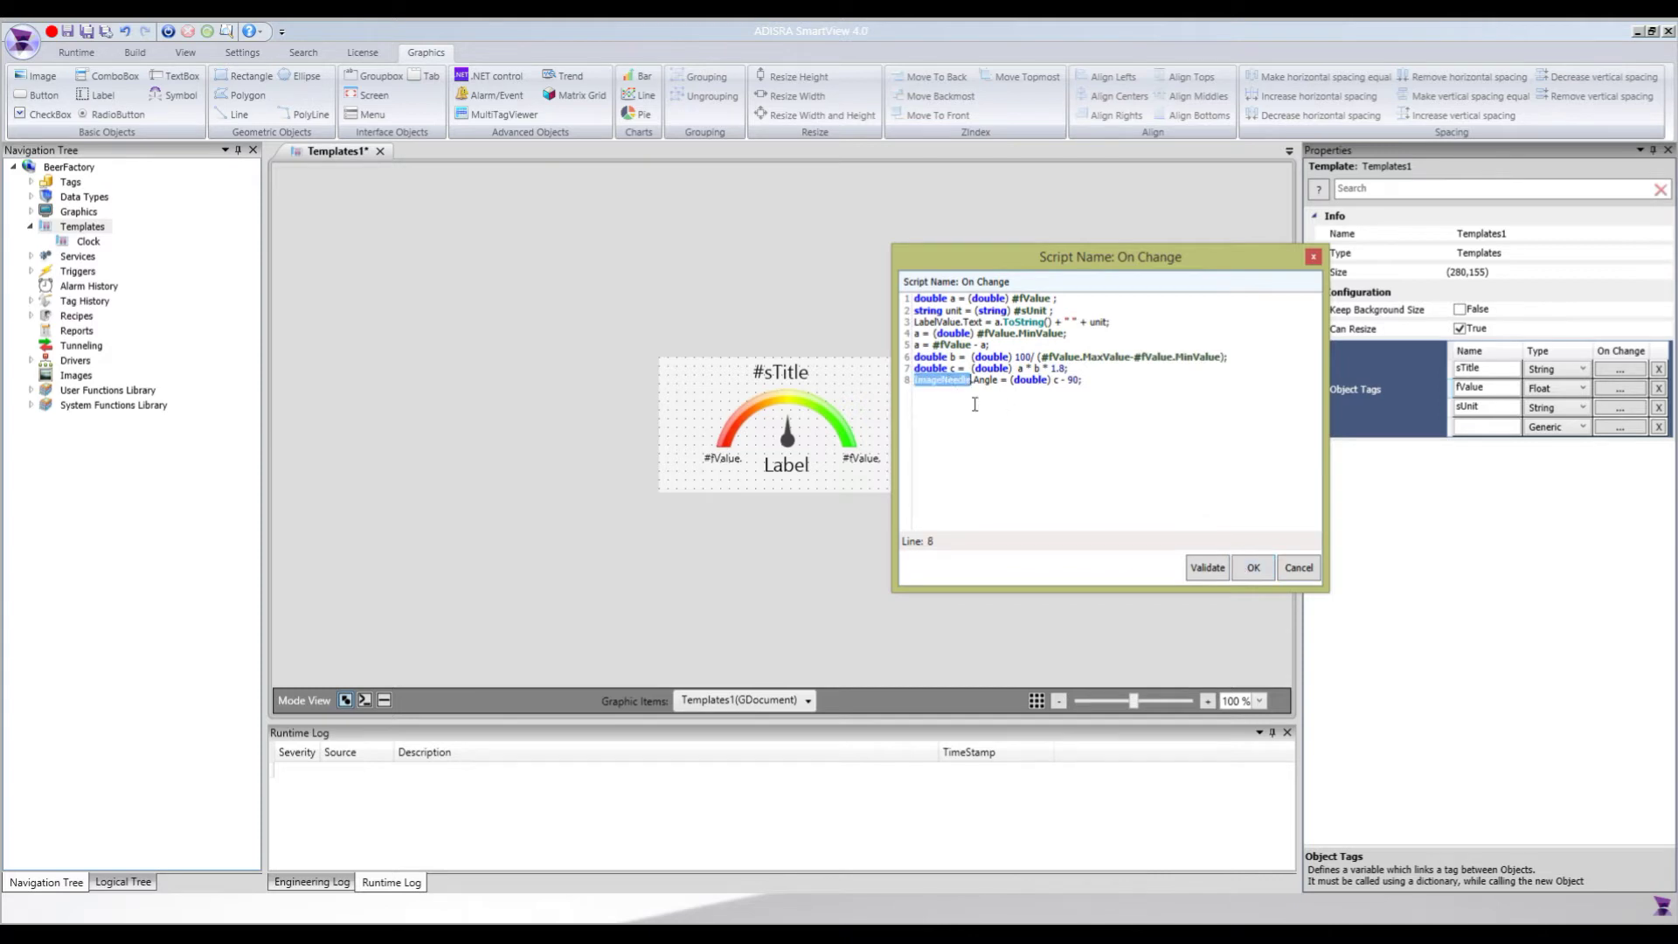
double_click(942, 322)
click(1253, 568)
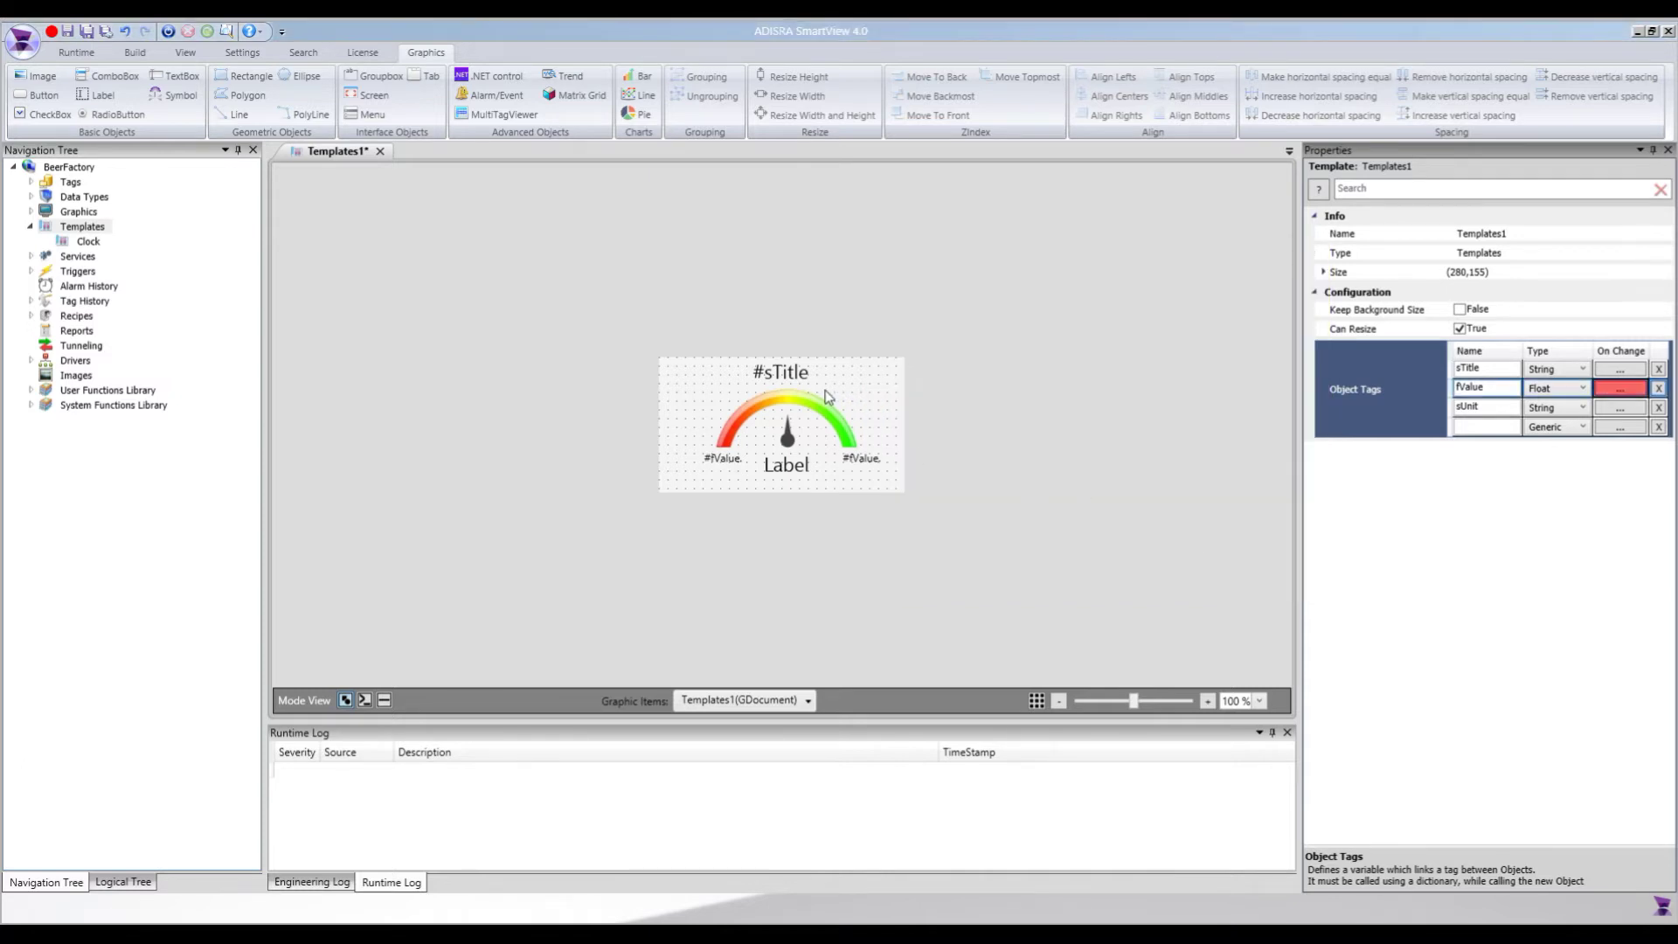
Rename the large label beneath the needle as LabelValue to match the script
click(789, 467)
click(1490, 236)
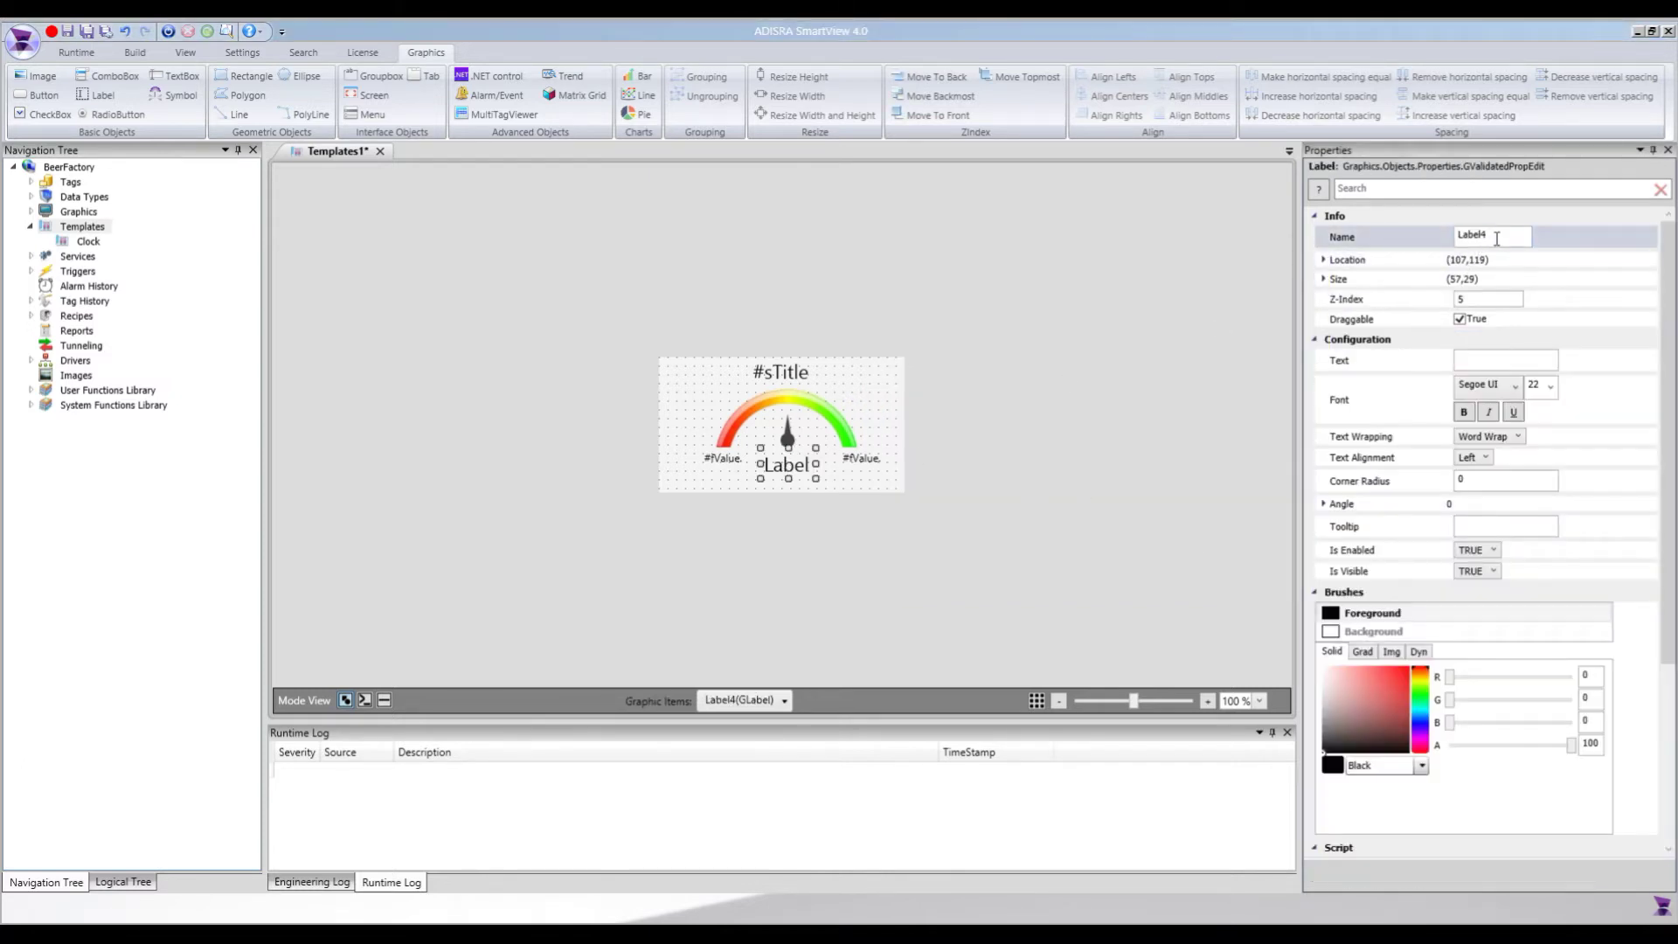
double_click(1490, 236)
text(LabelValue)
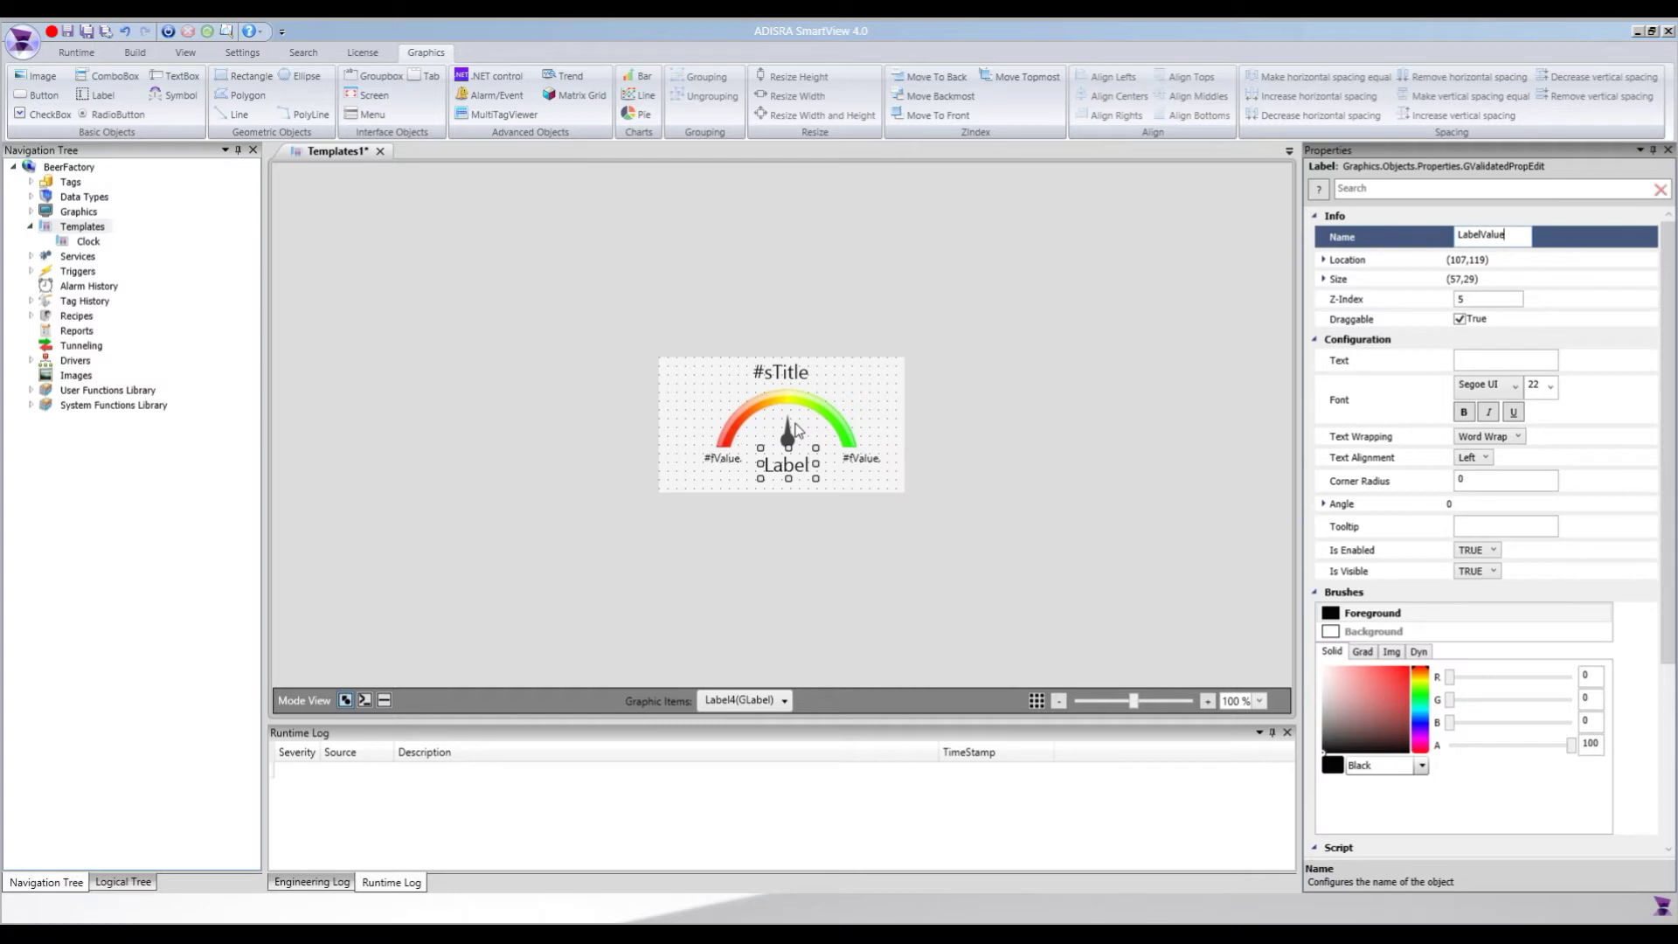
Rename the needle image as ImageNeedle to match the script
click(790, 436)
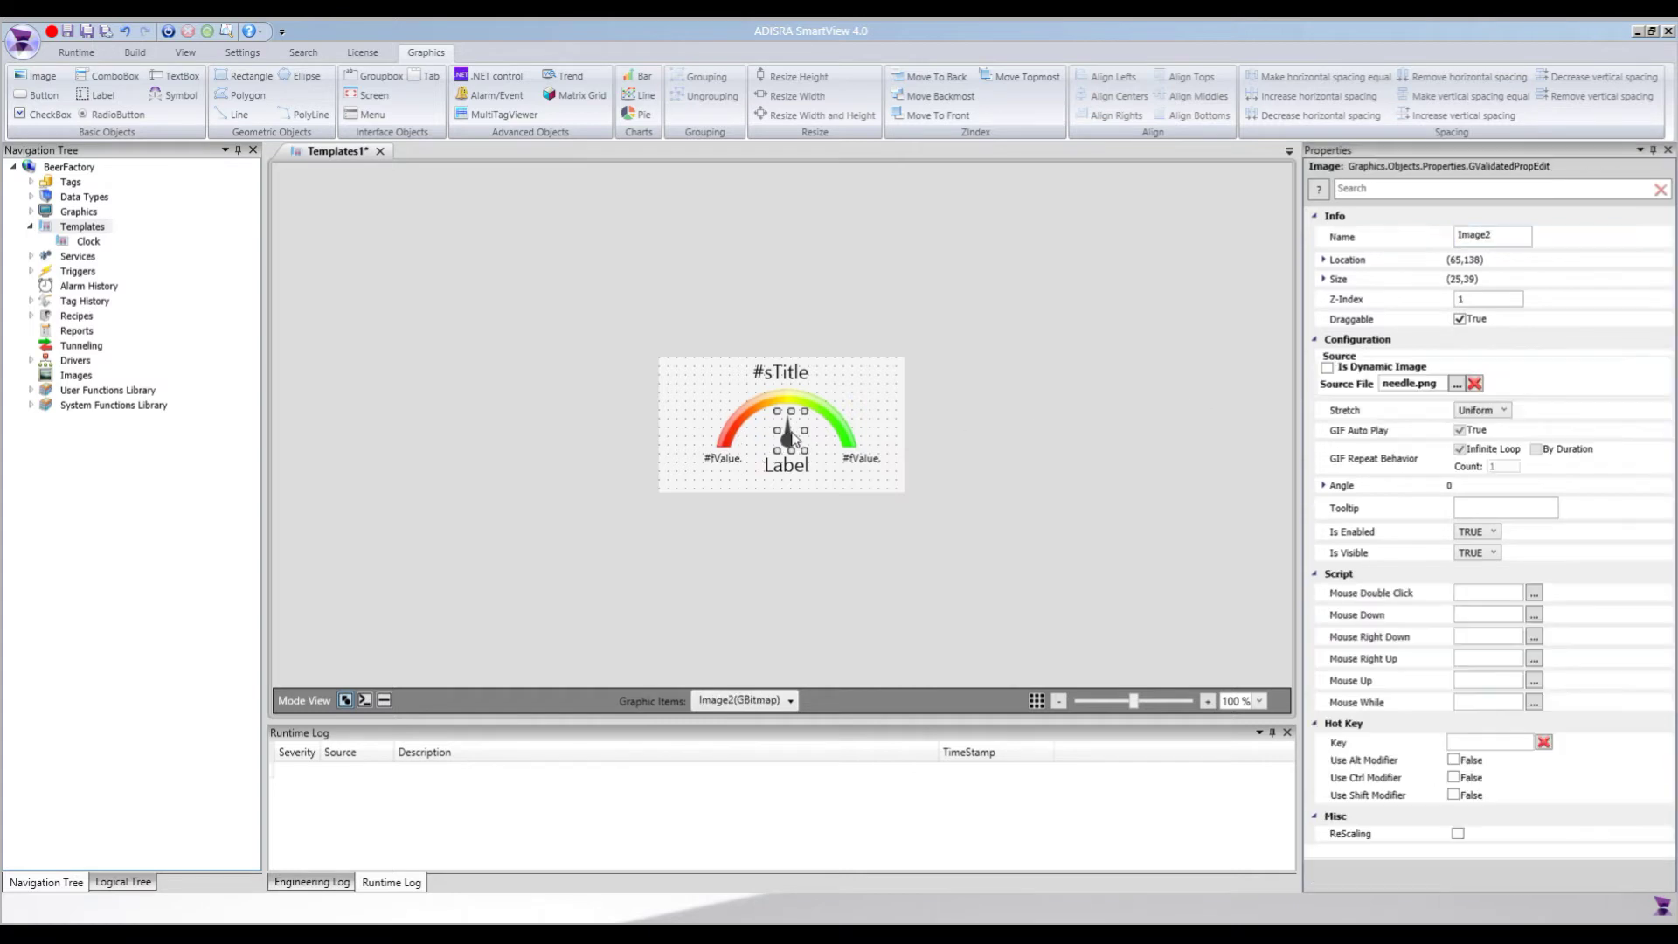
click(1489, 236)
key(BackSpace)
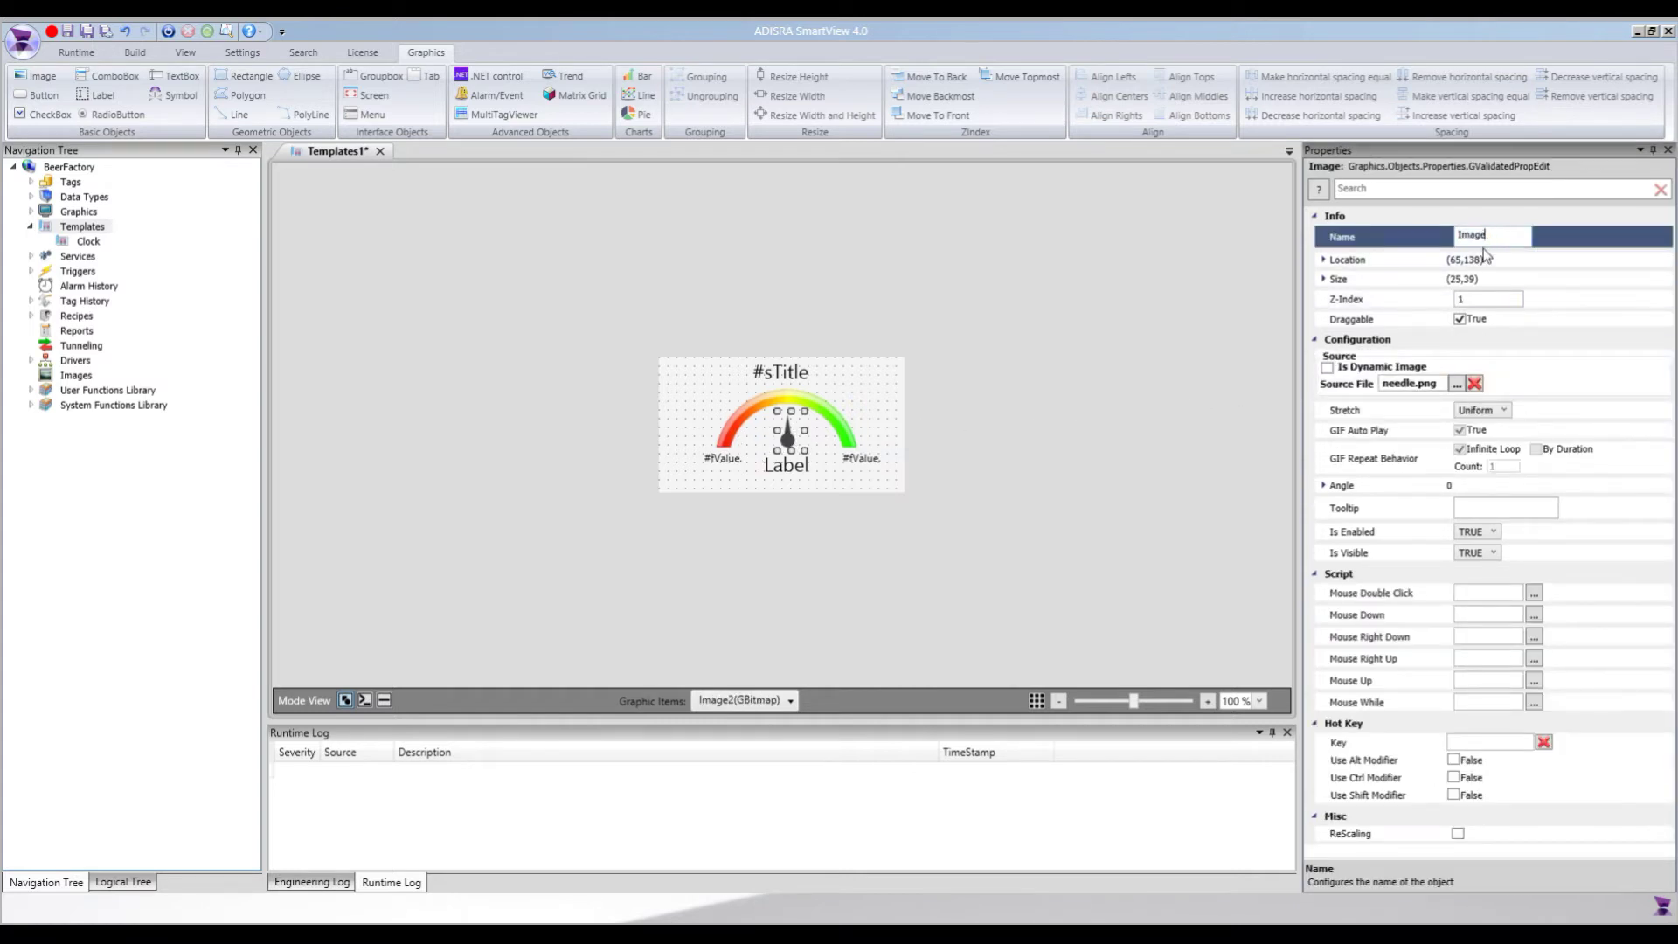
text(Needle)
click(1107, 351)
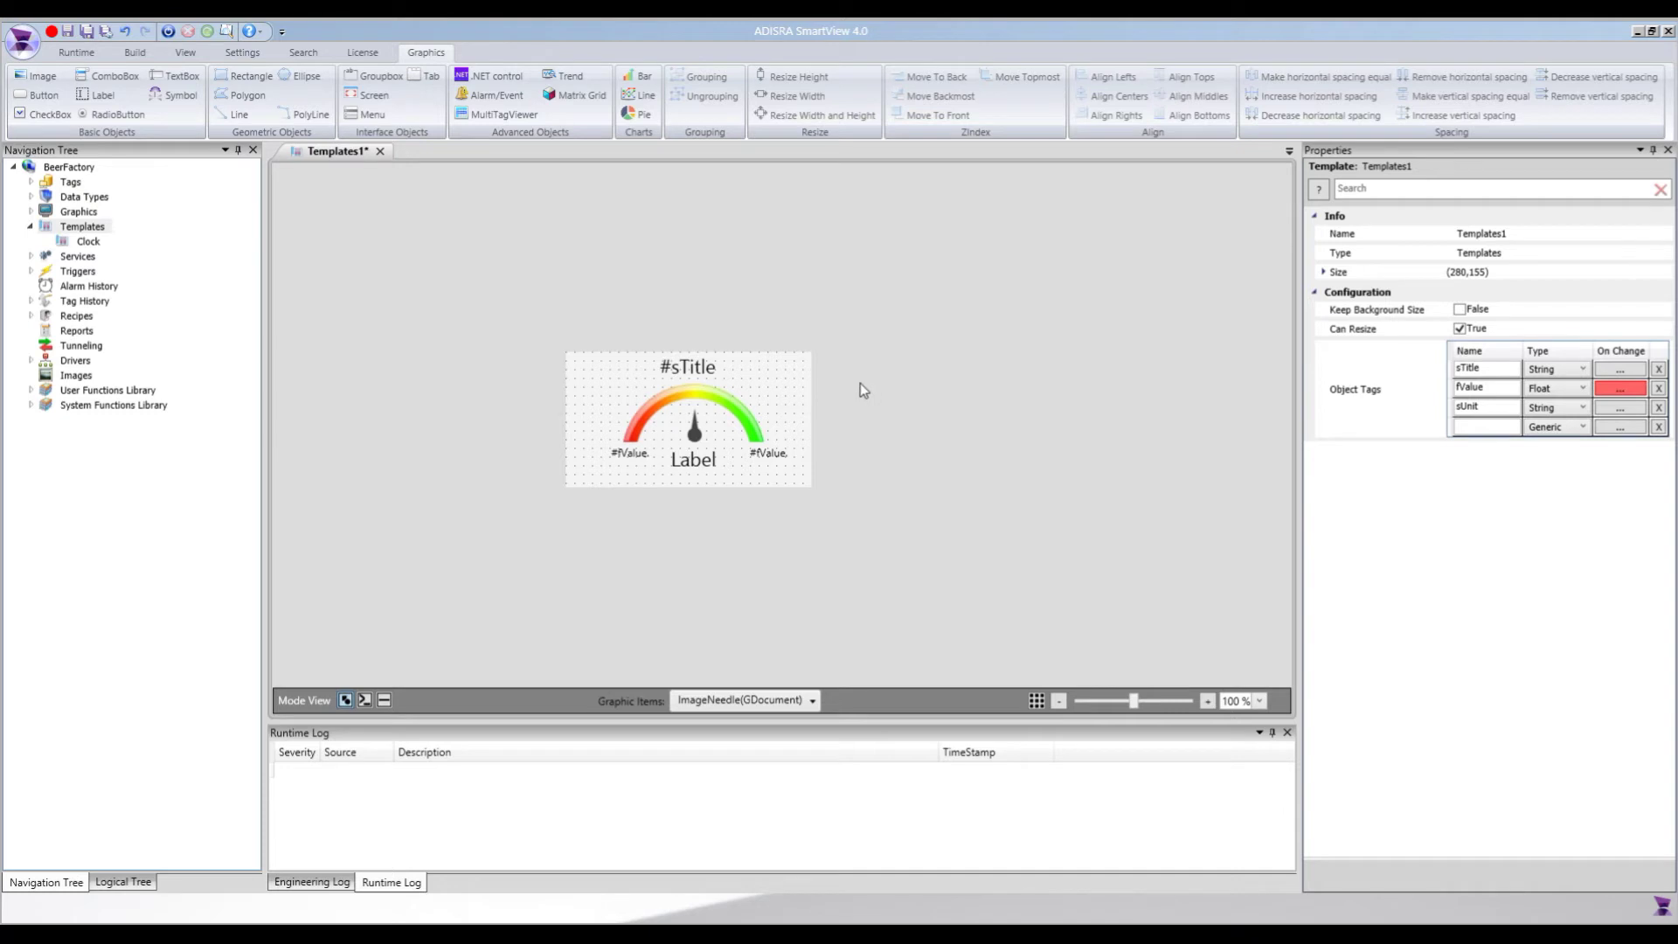
Save the template as SemiCircularGauge.tplt in the project's Templates folder and close it
key(ctrl+s)
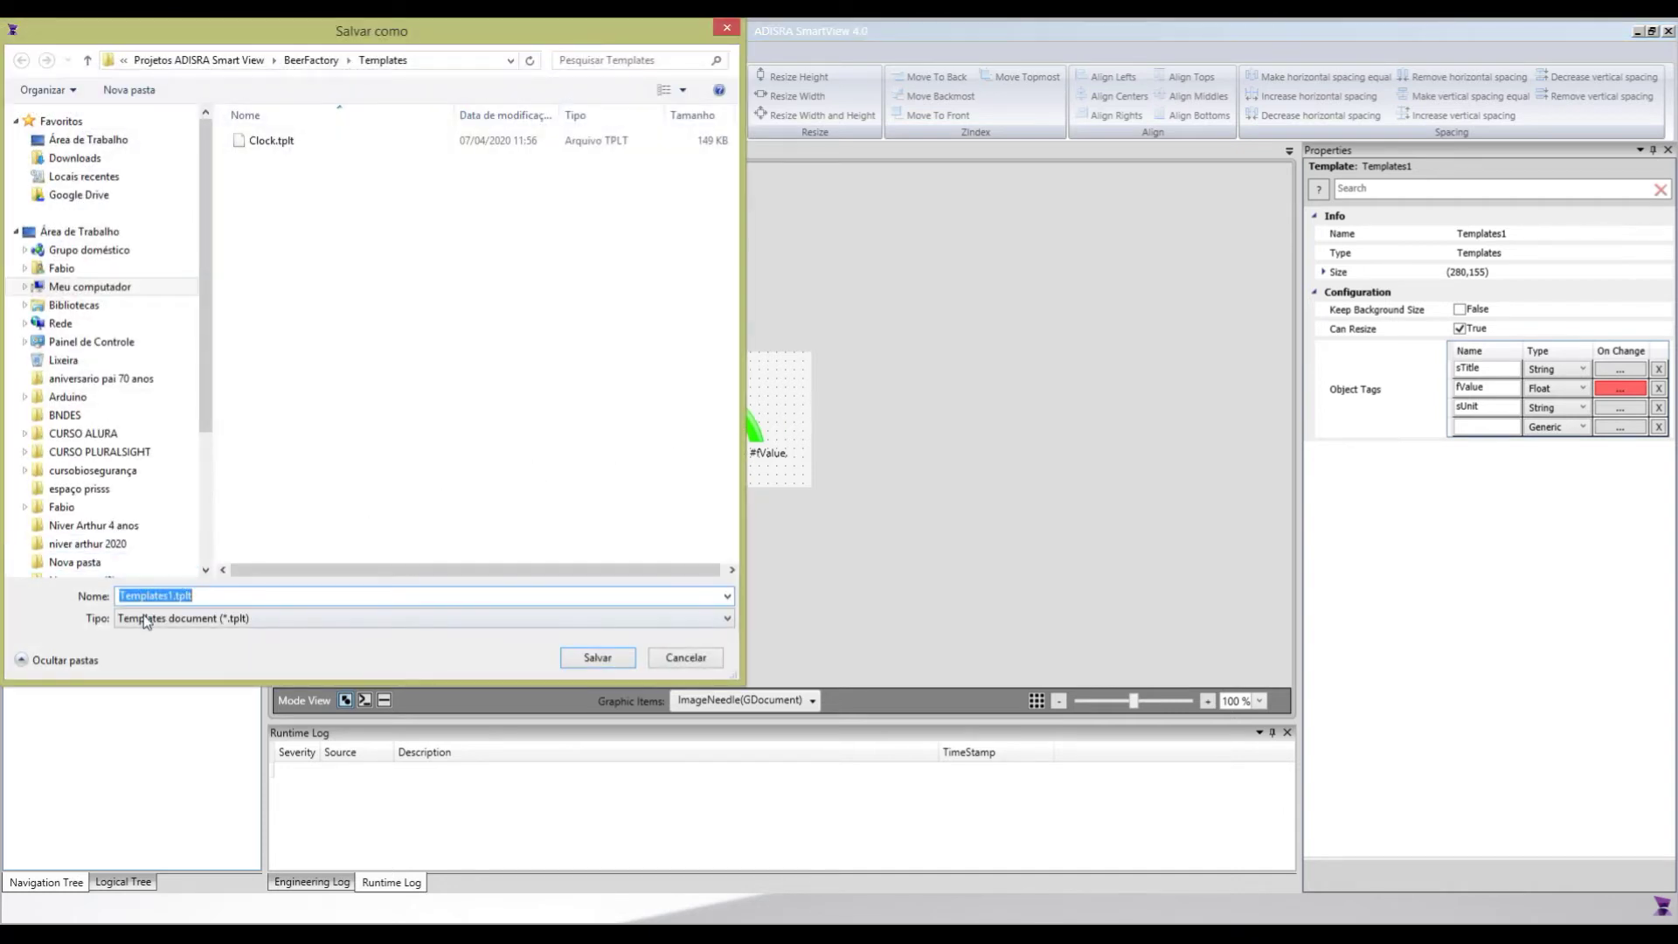
drag(169, 596, 176, 595)
double_click(175, 594)
text(SemiCircularGauge)
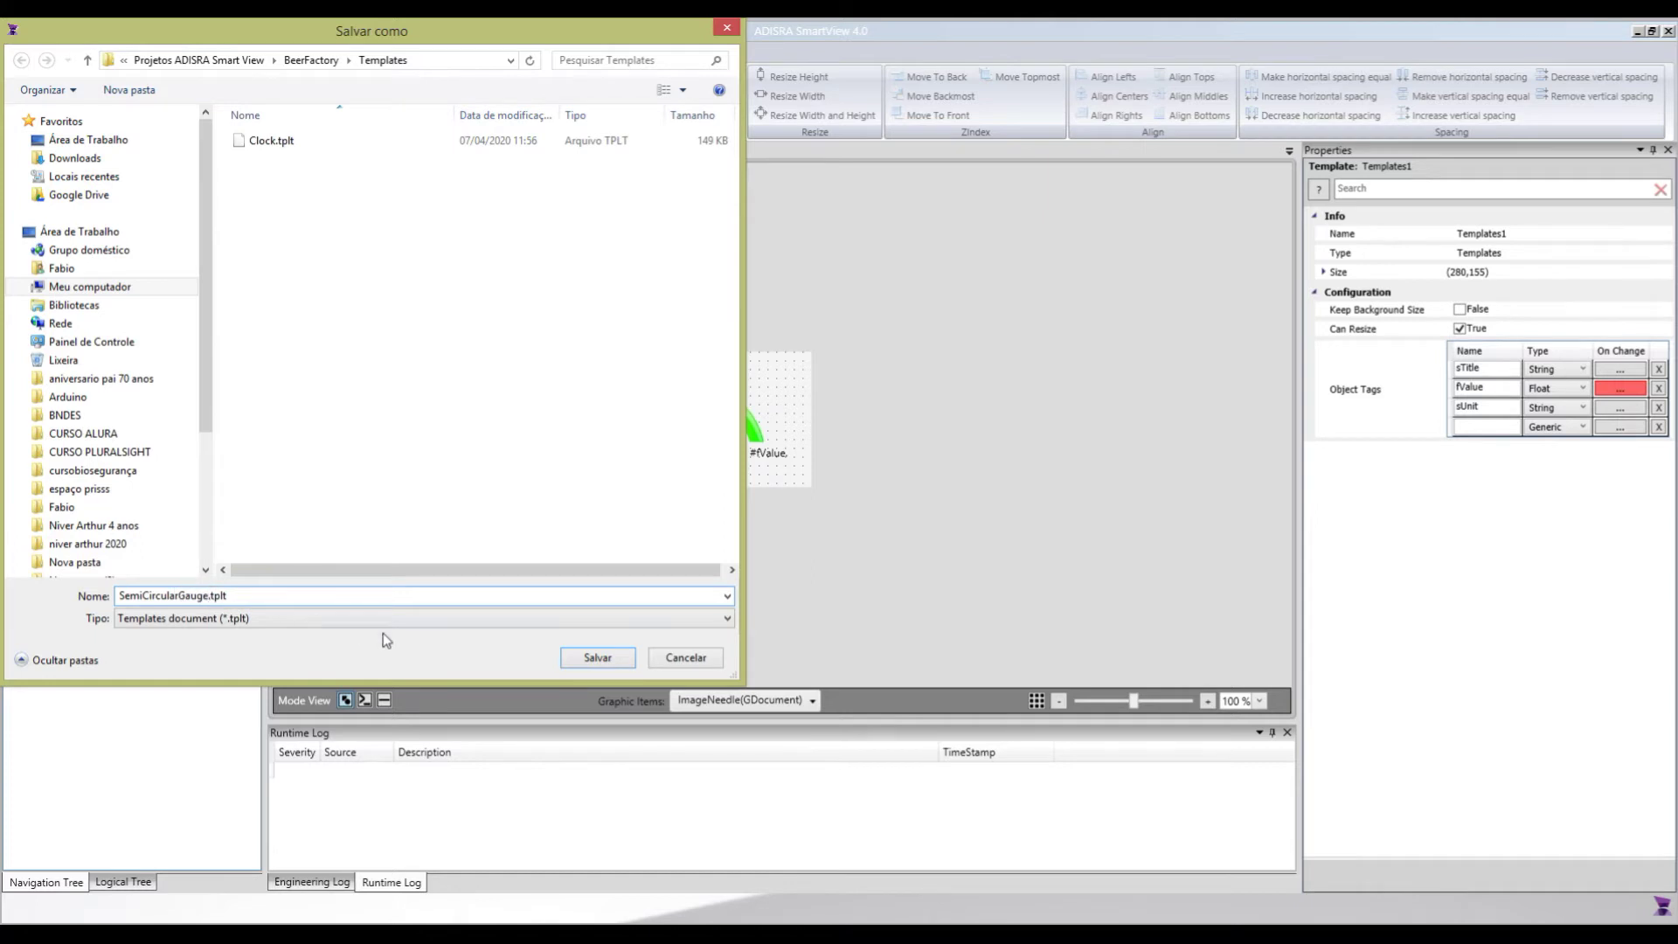
click(566, 658)
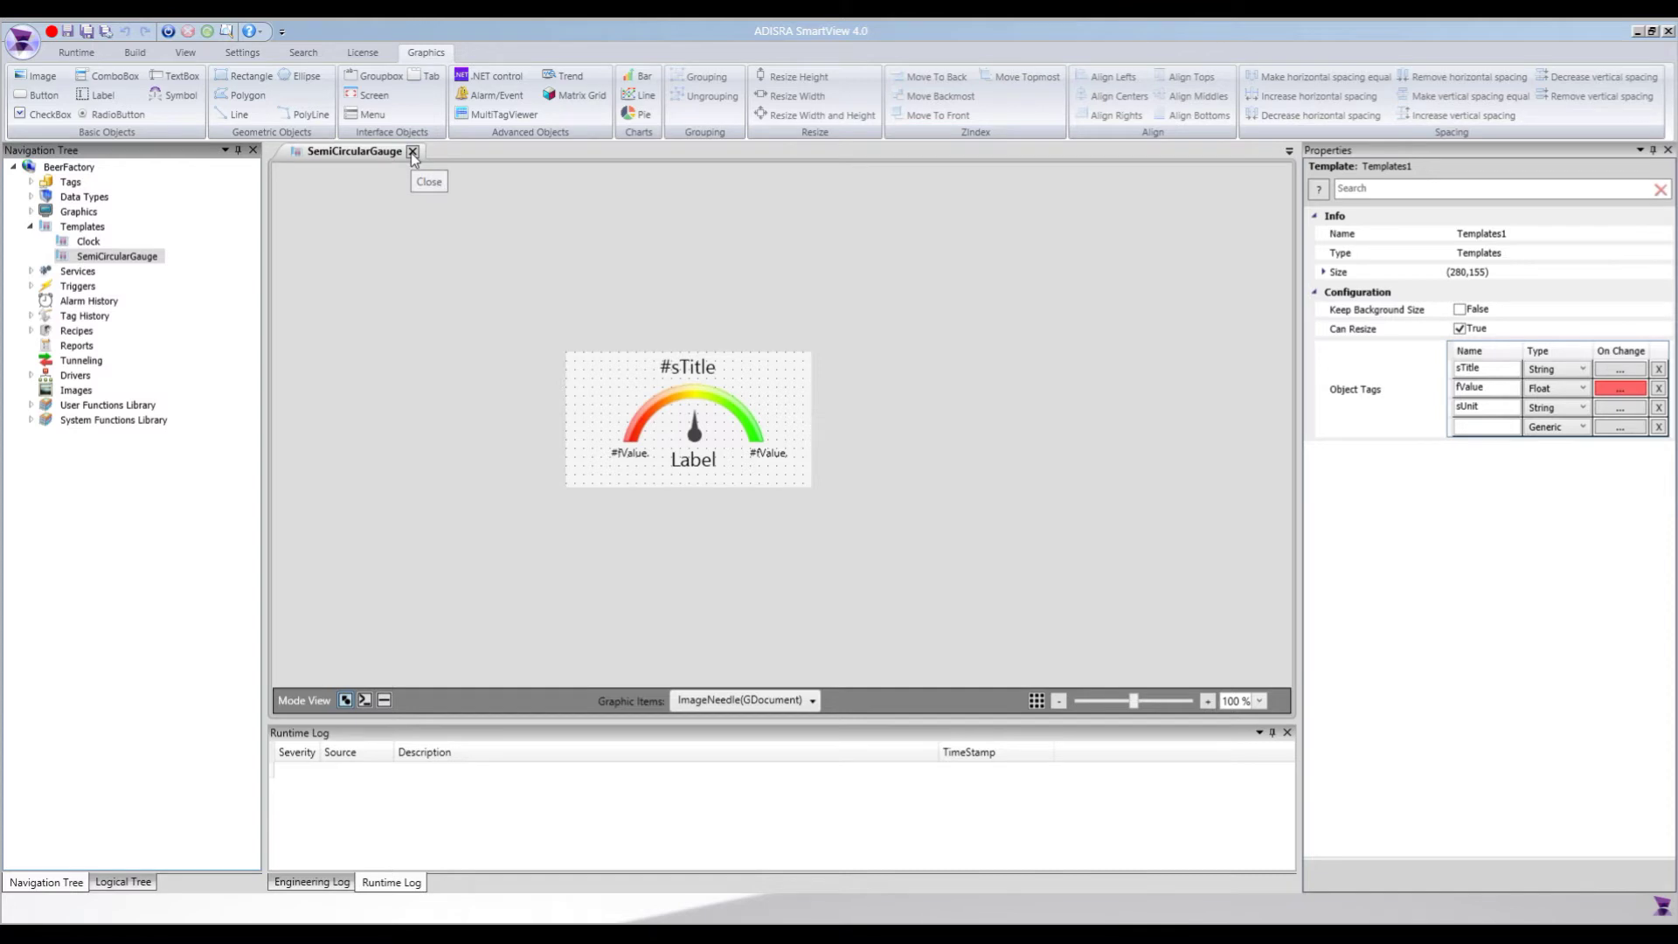
click(413, 154)
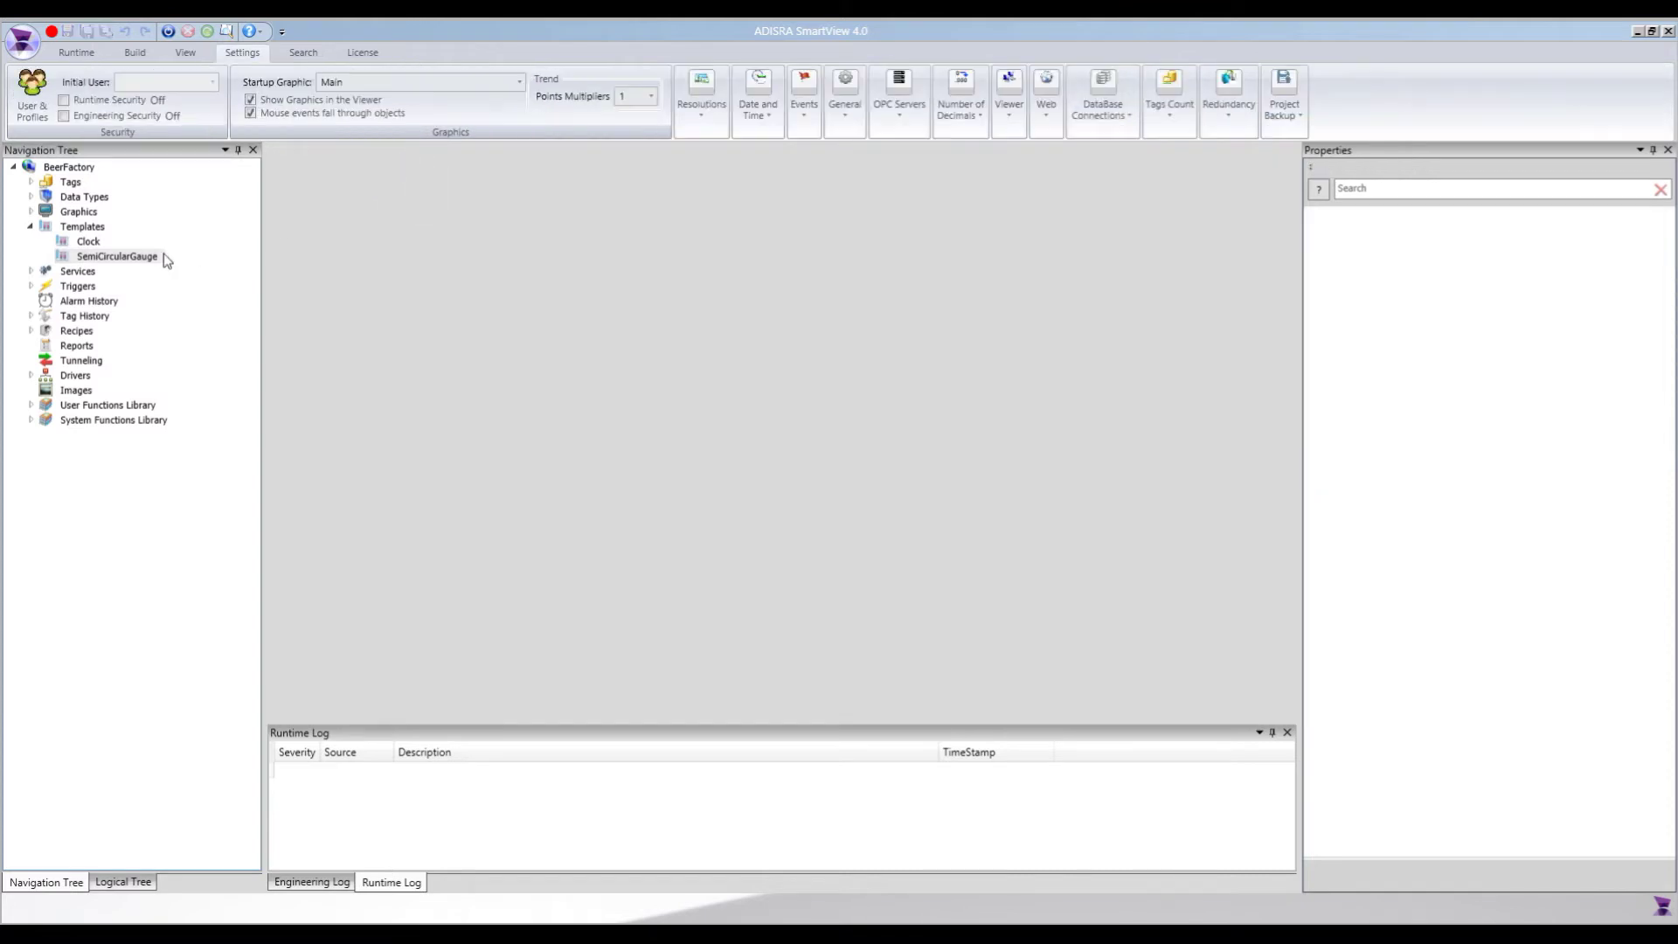
Open the Clock and SemiCircularGauge templates from the project to view them
double_click(87, 242)
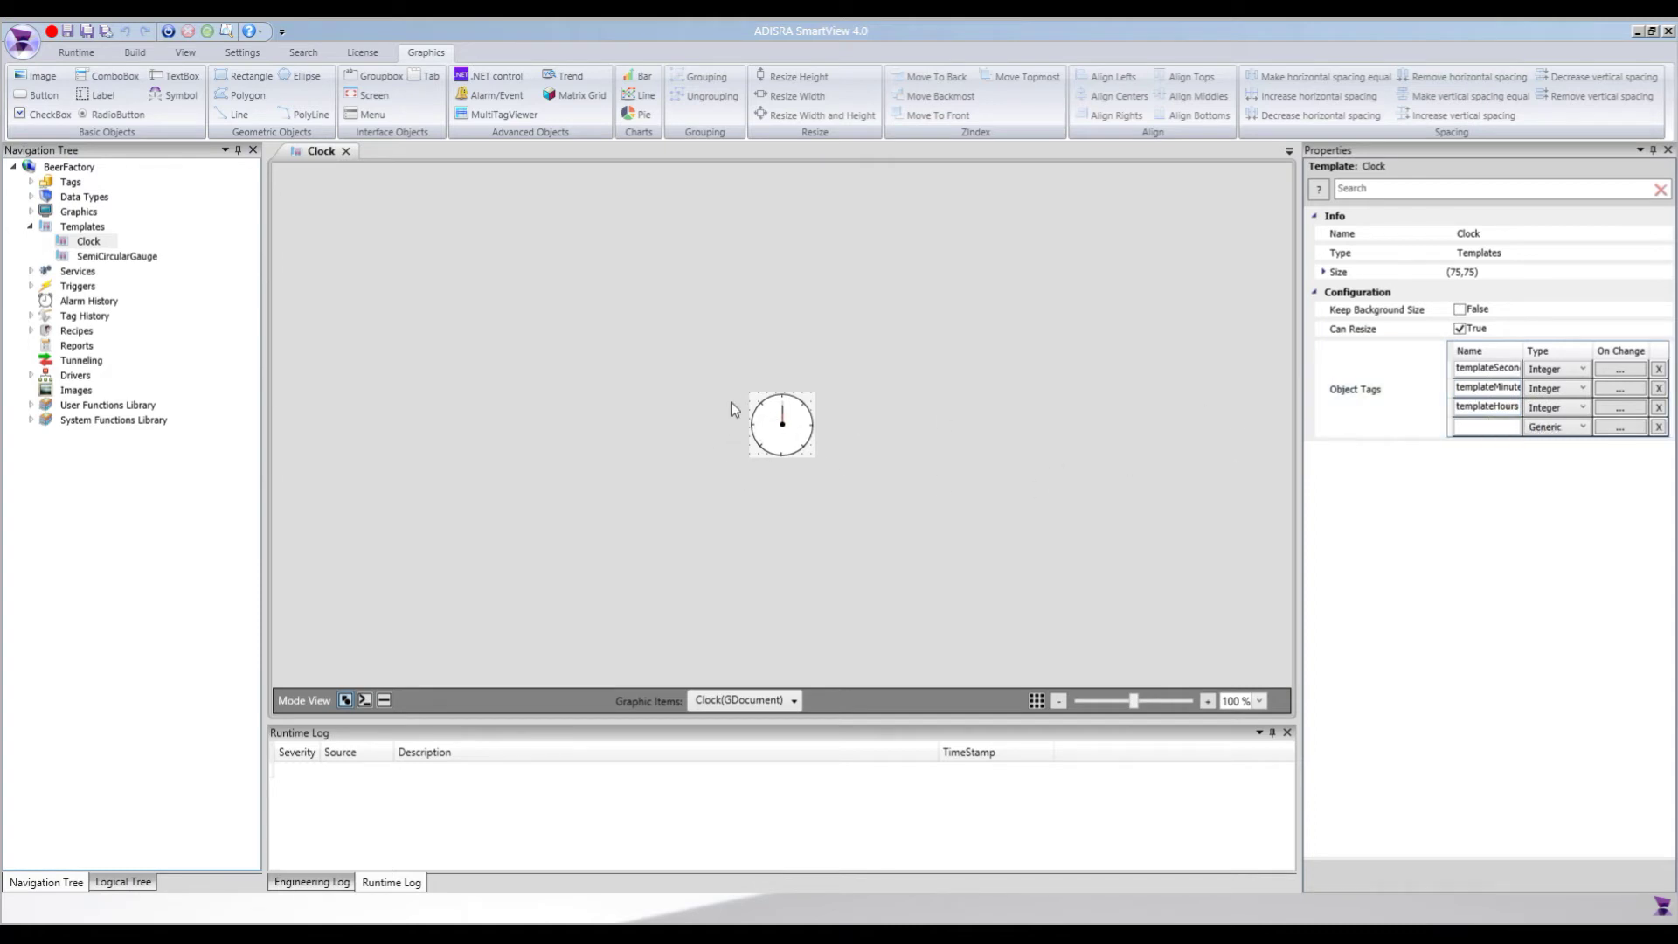
double_click(117, 257)
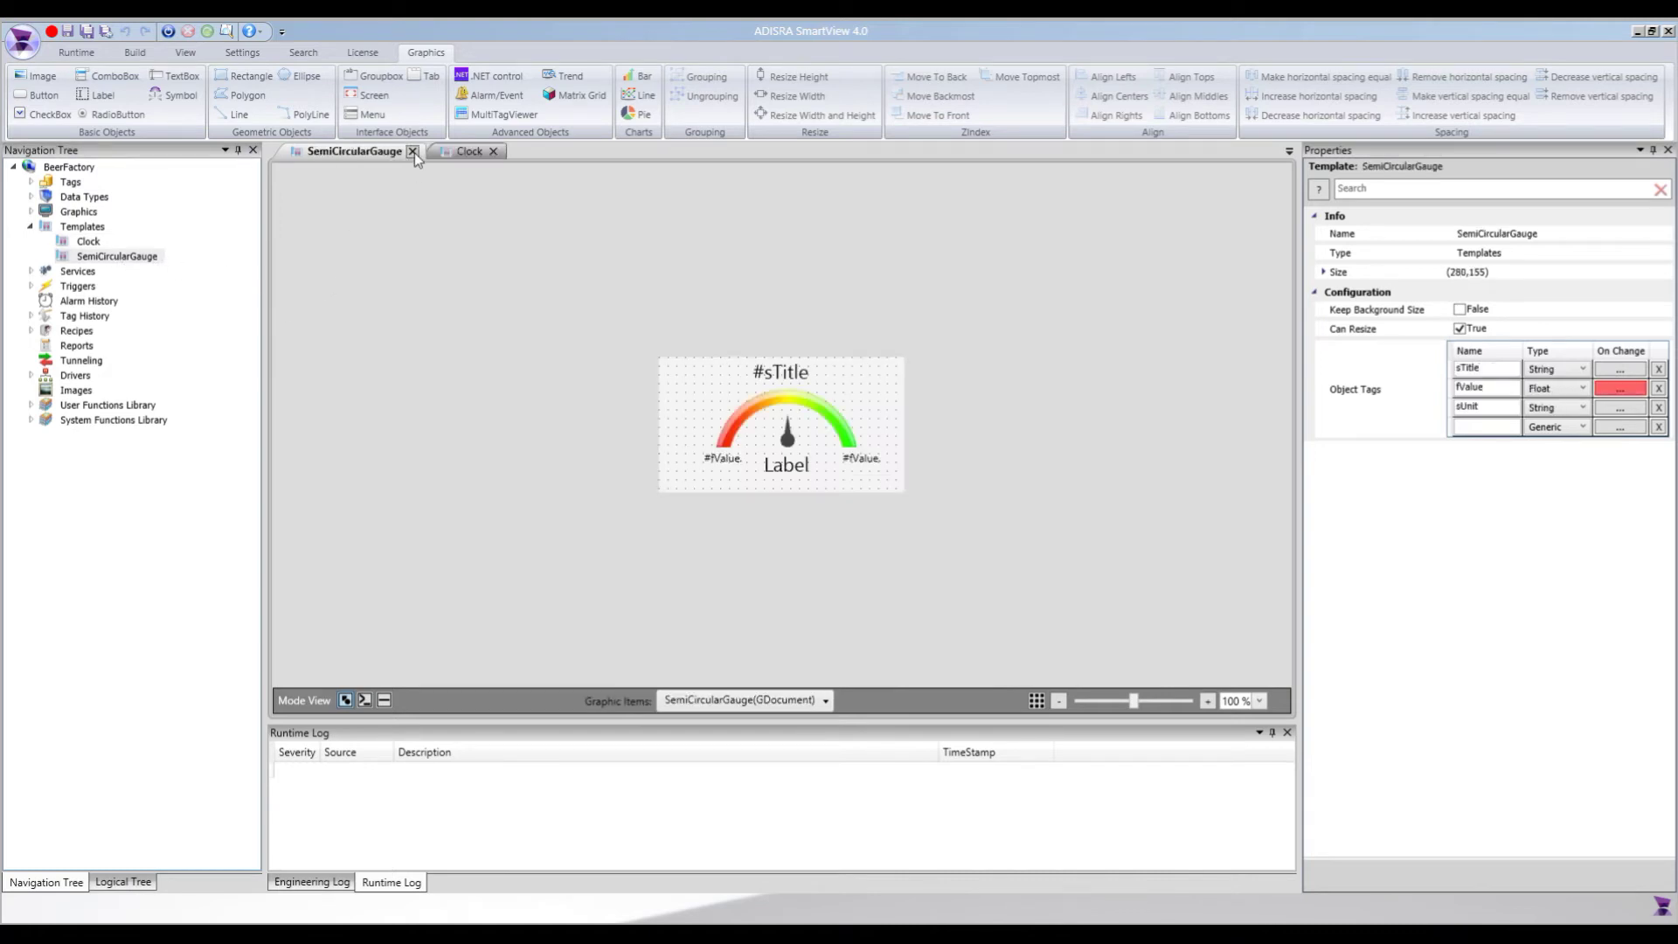
Close both open templates and open the Process graphic to examine the brewing stages
click(414, 152)
click(344, 151)
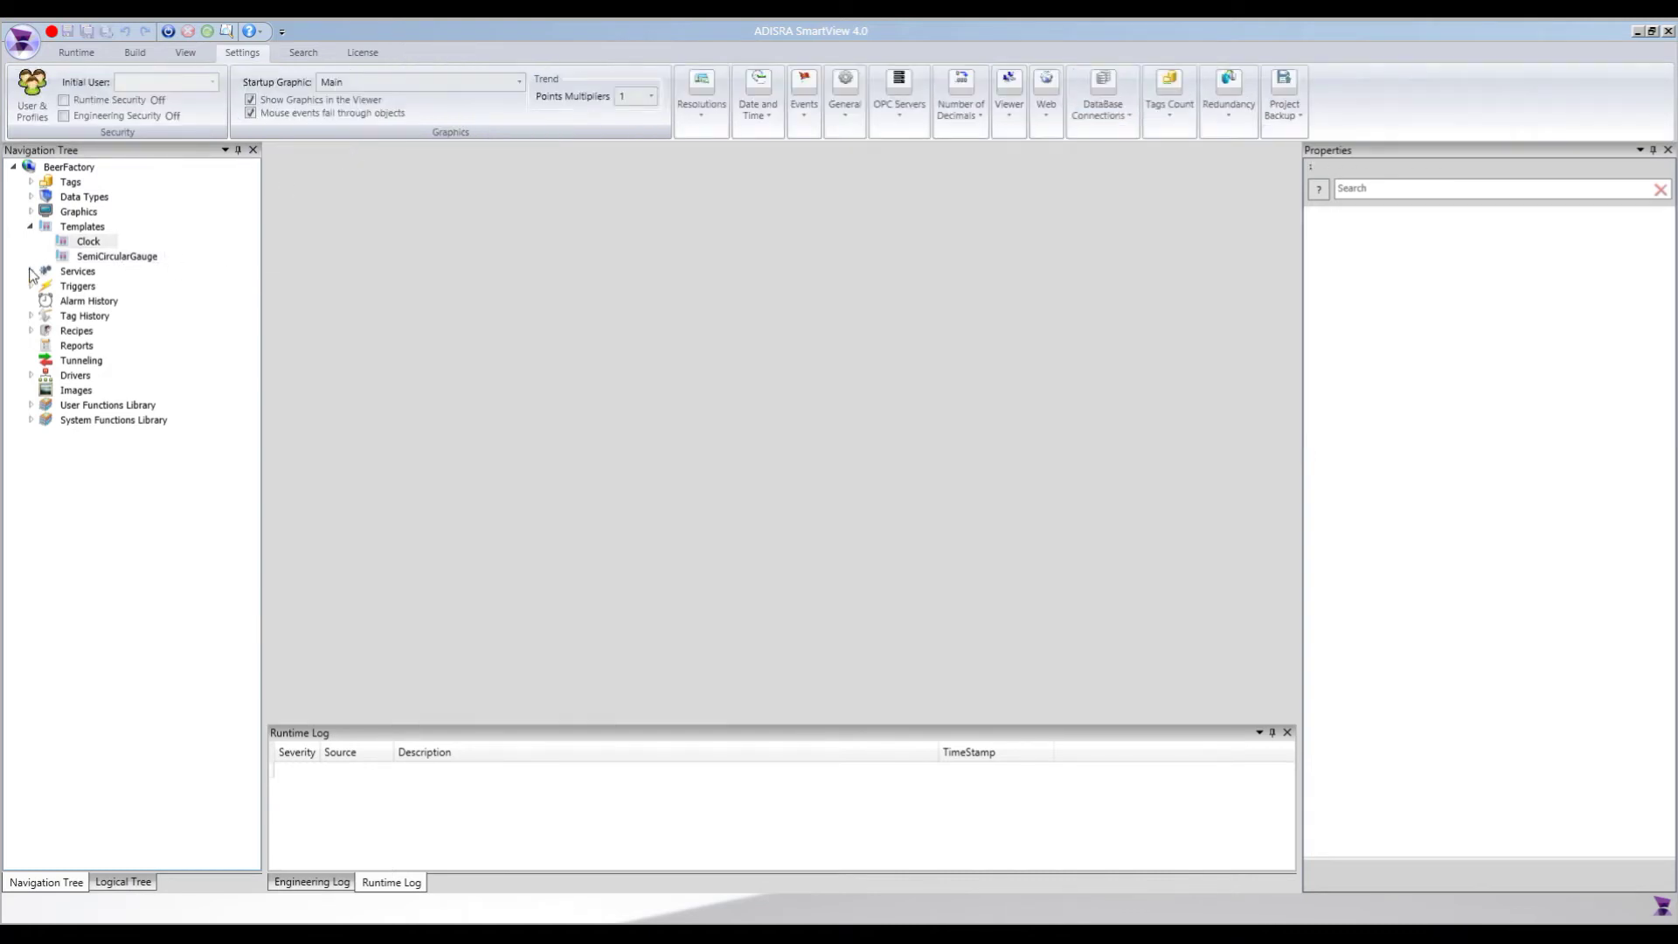
click(31, 226)
click(31, 212)
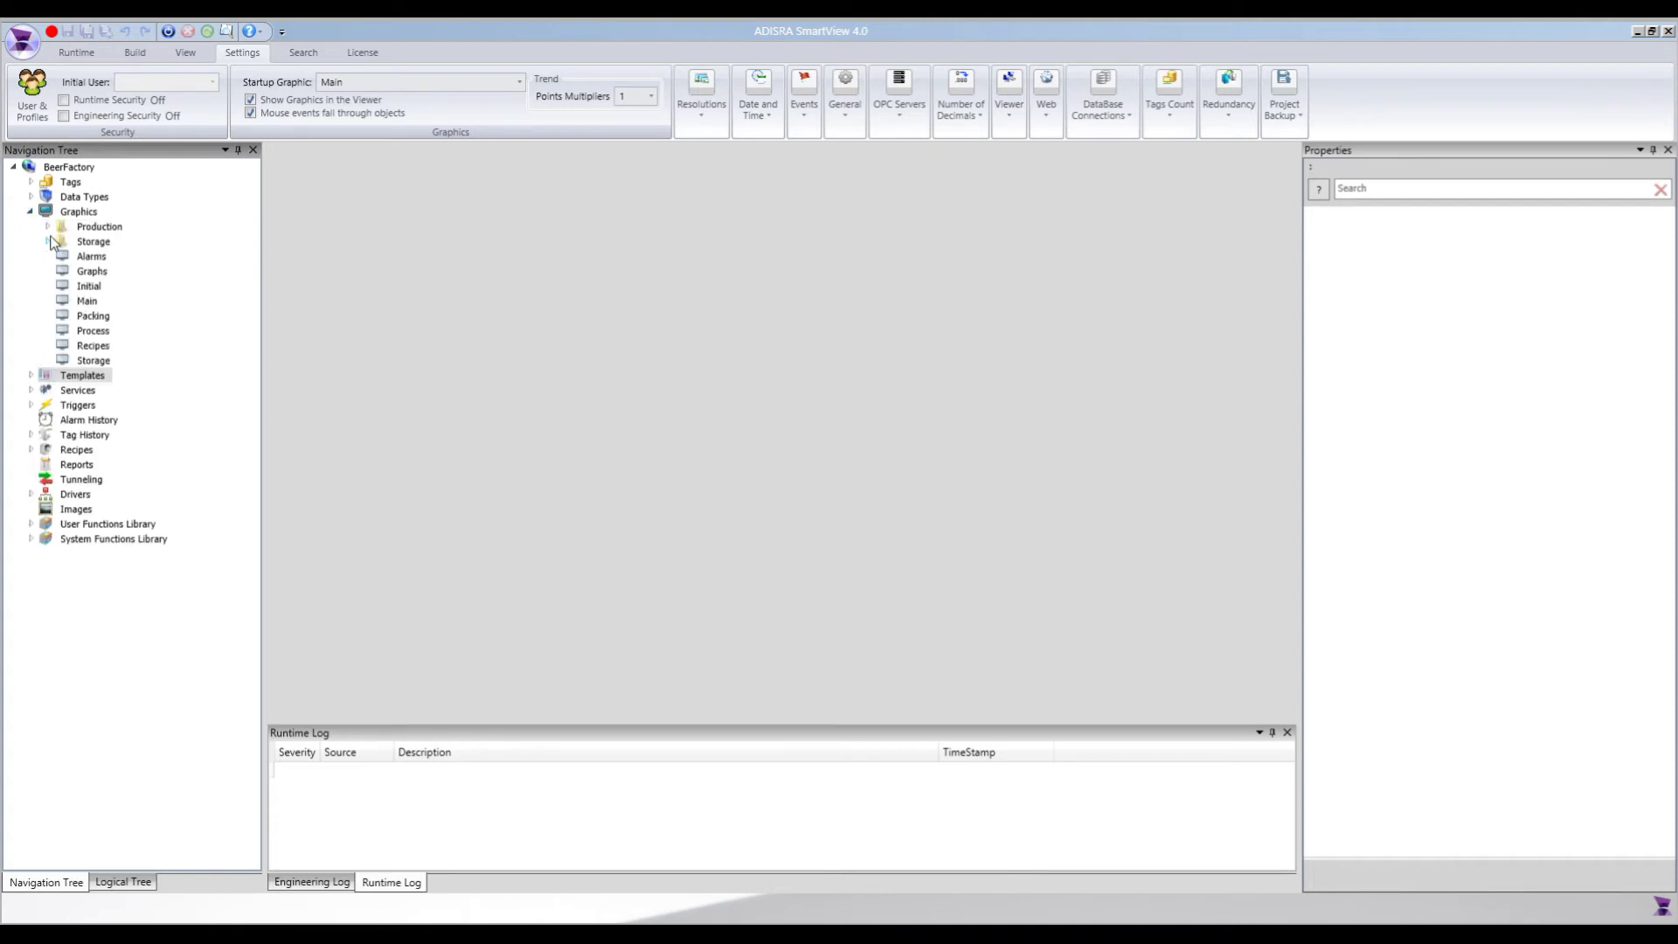
double_click(95, 330)
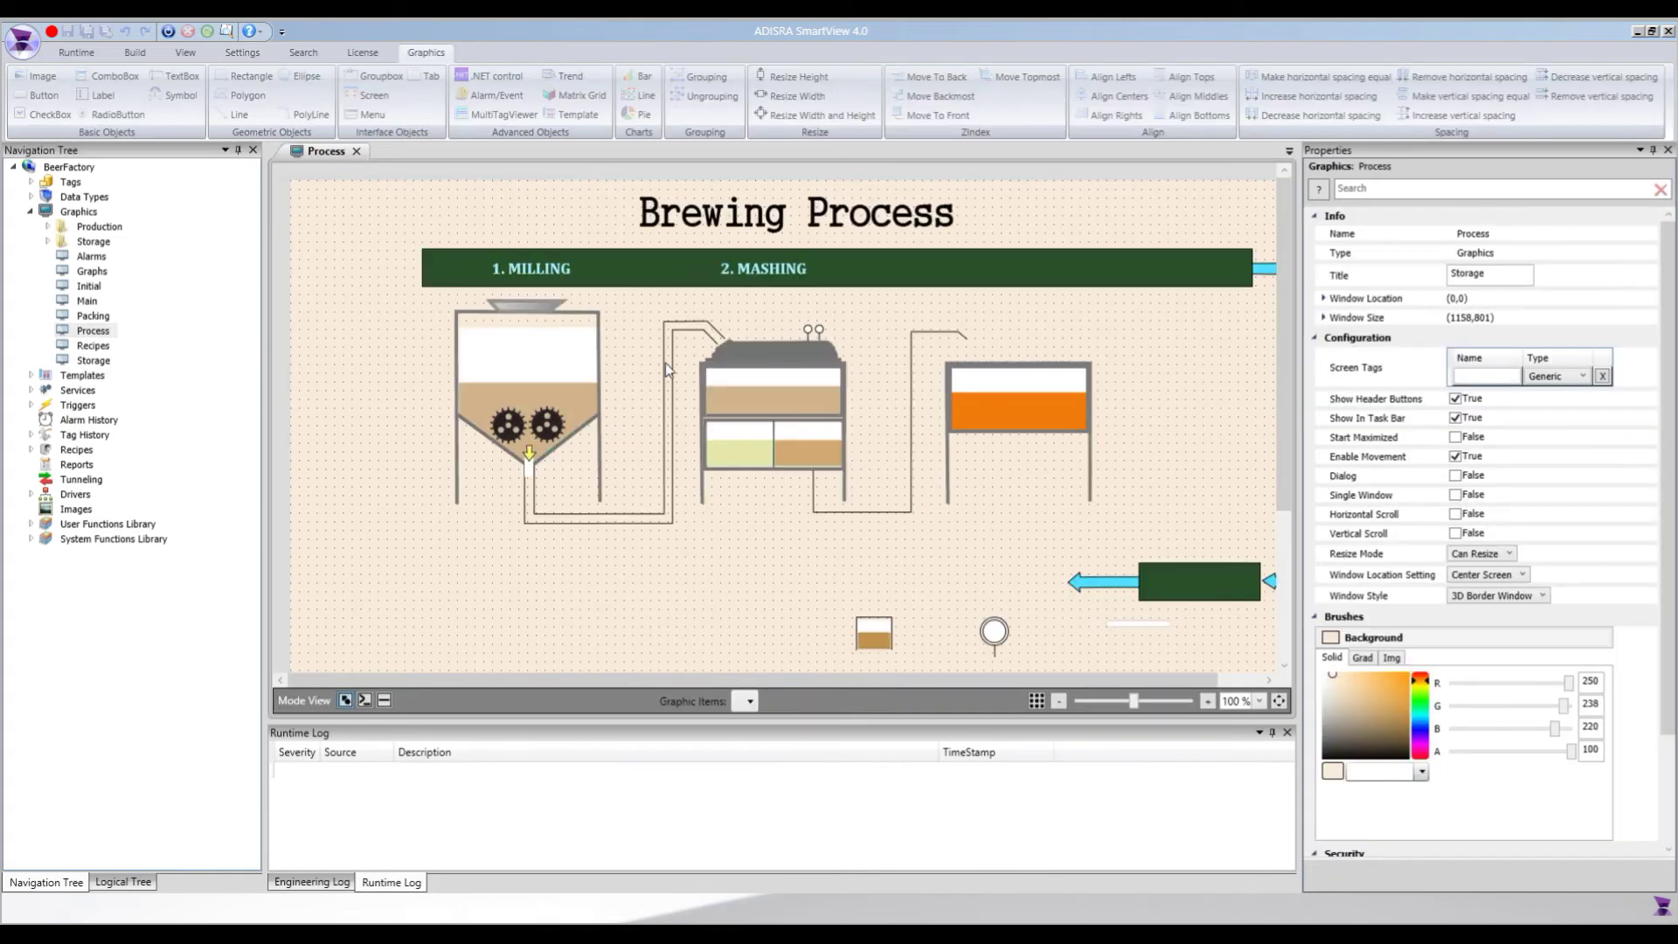
scroll(1112, 364, down, 5)
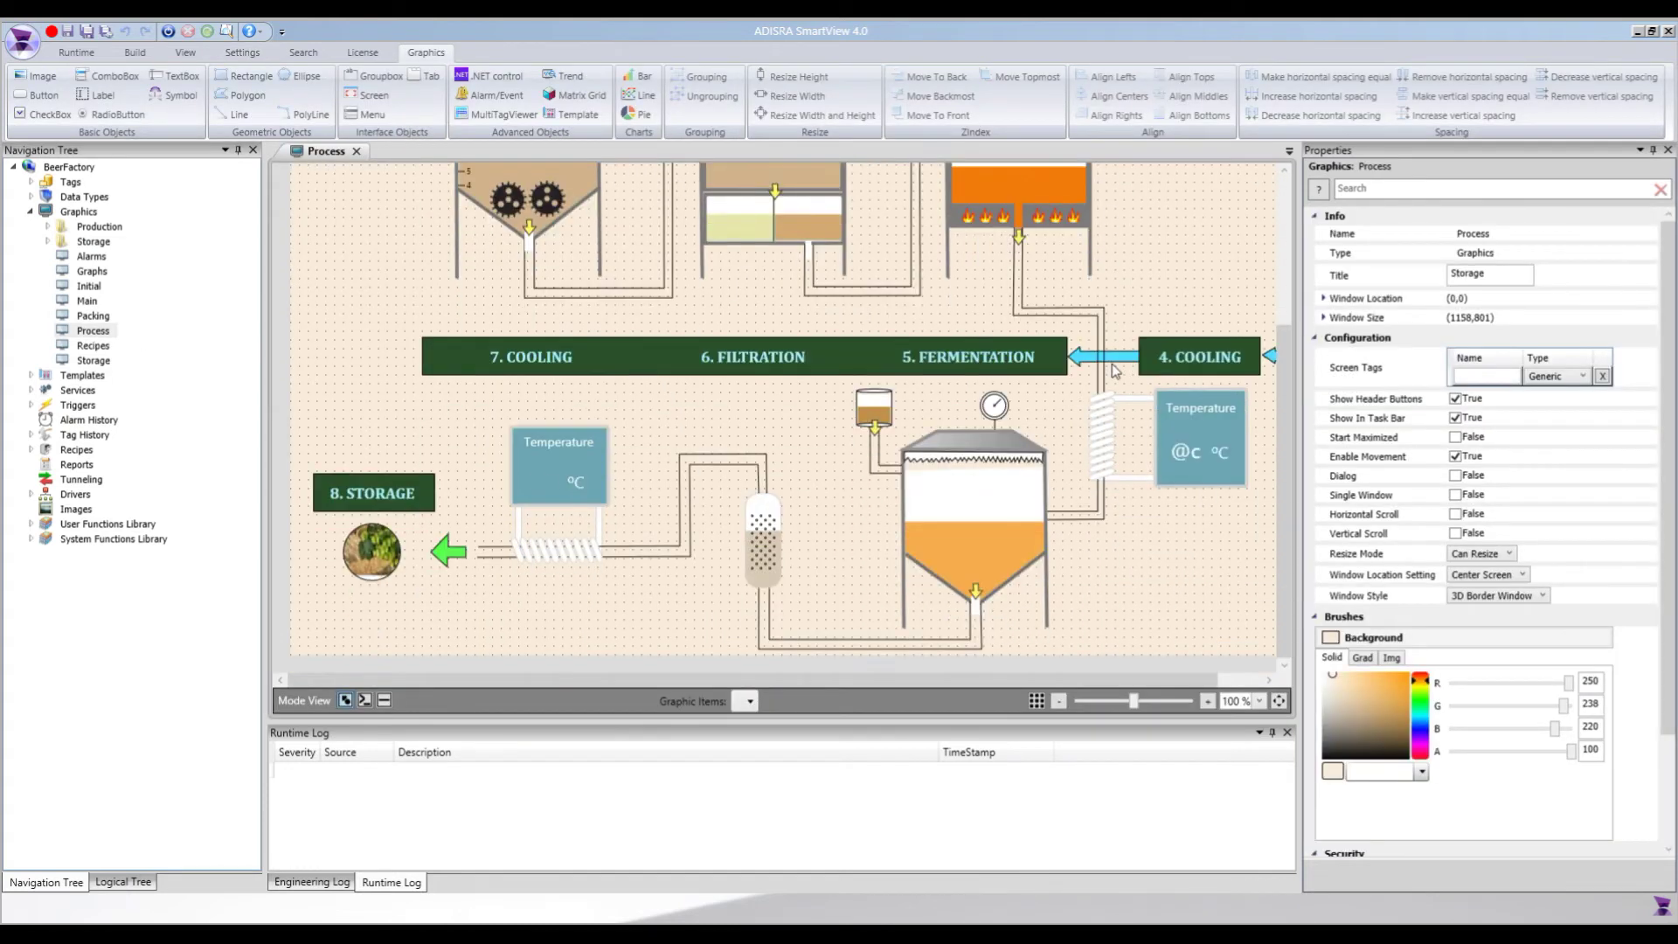
drag(739, 670, 920, 680)
scroll(831, 556, up, 5)
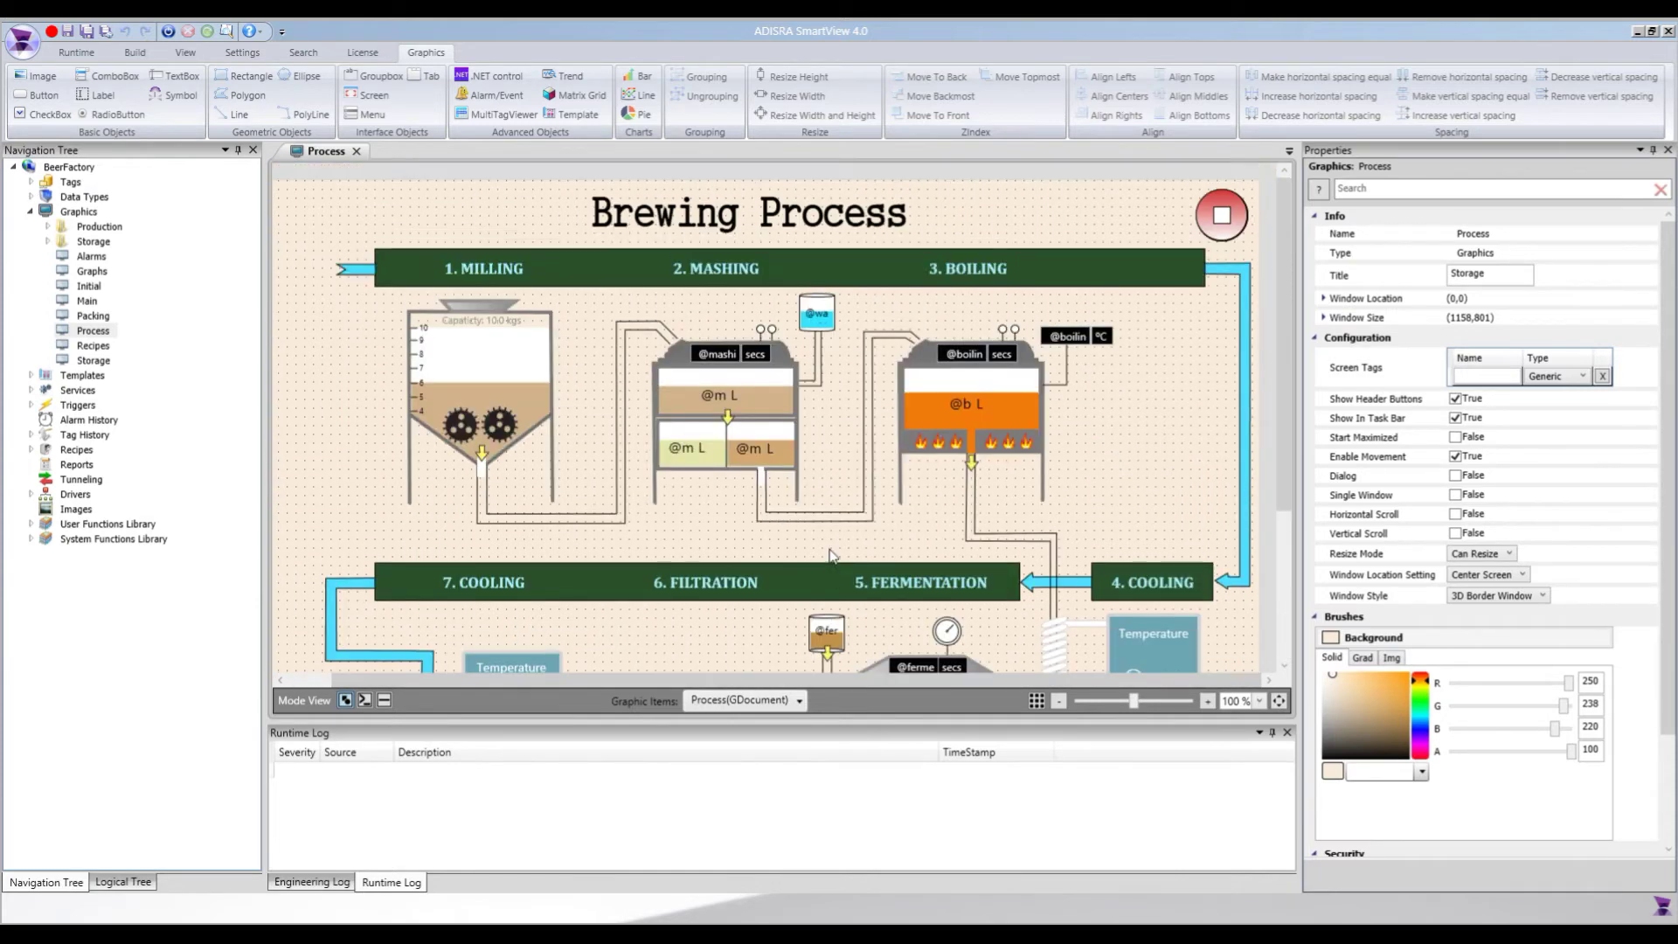
mouse_move(683, 678)
mouse_down()
mouse_move(572, 679)
mouse_move(667, 673)
mouse_up()
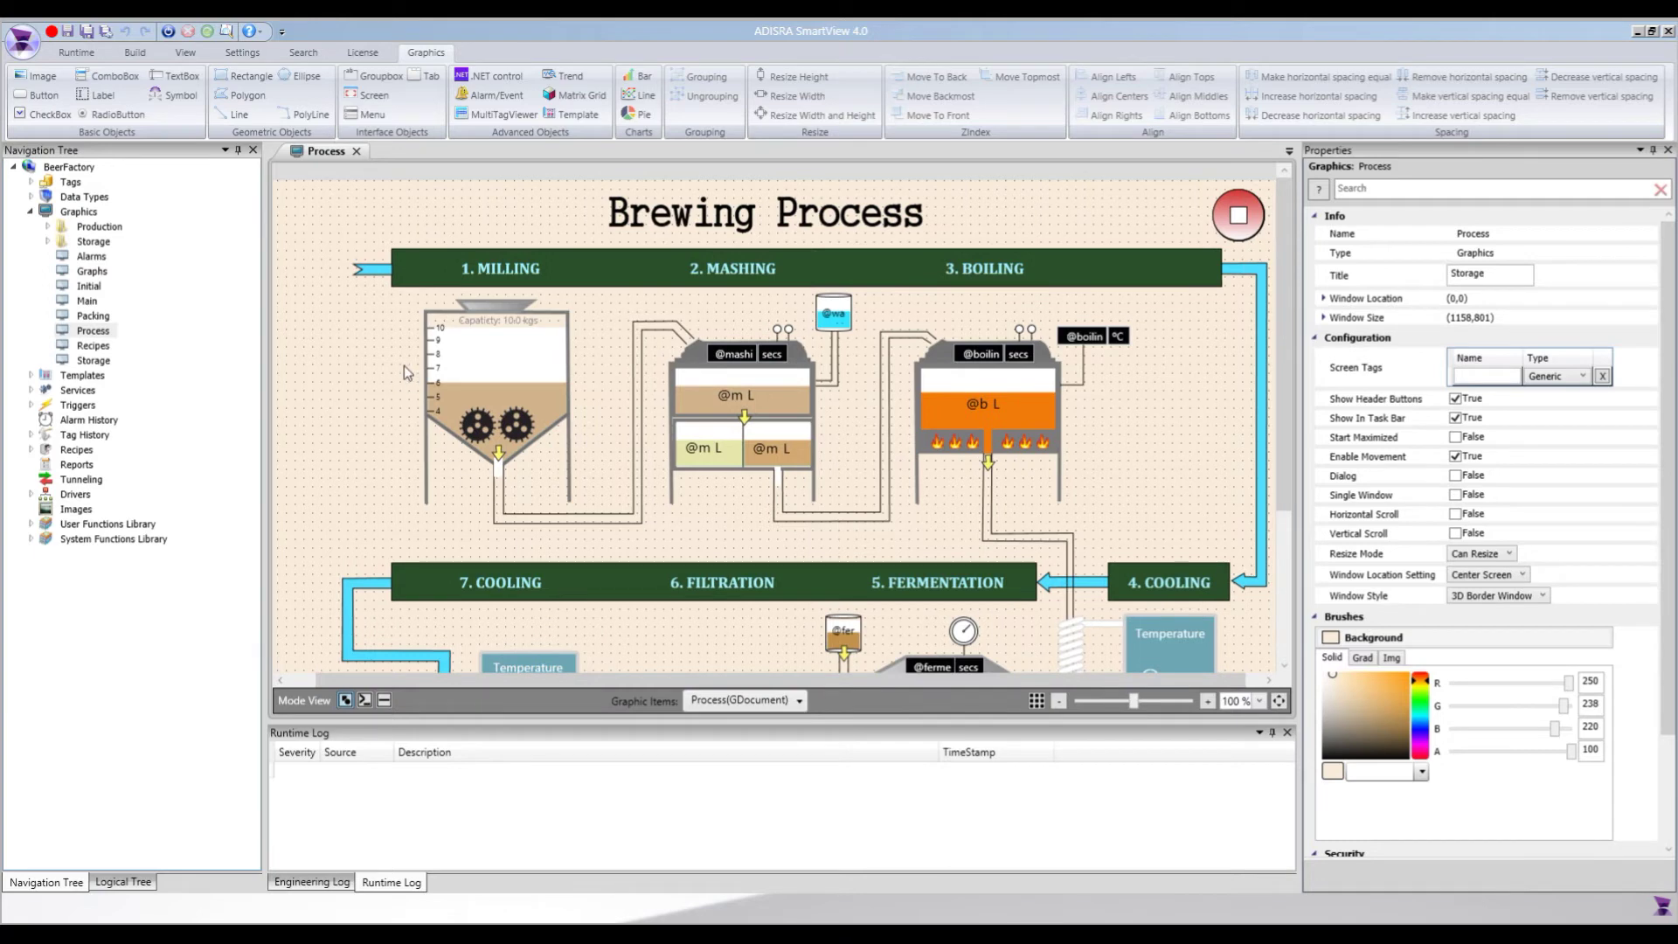
Create a new graphic document and set its window size to 600 wide by 700 high
right_click(87, 215)
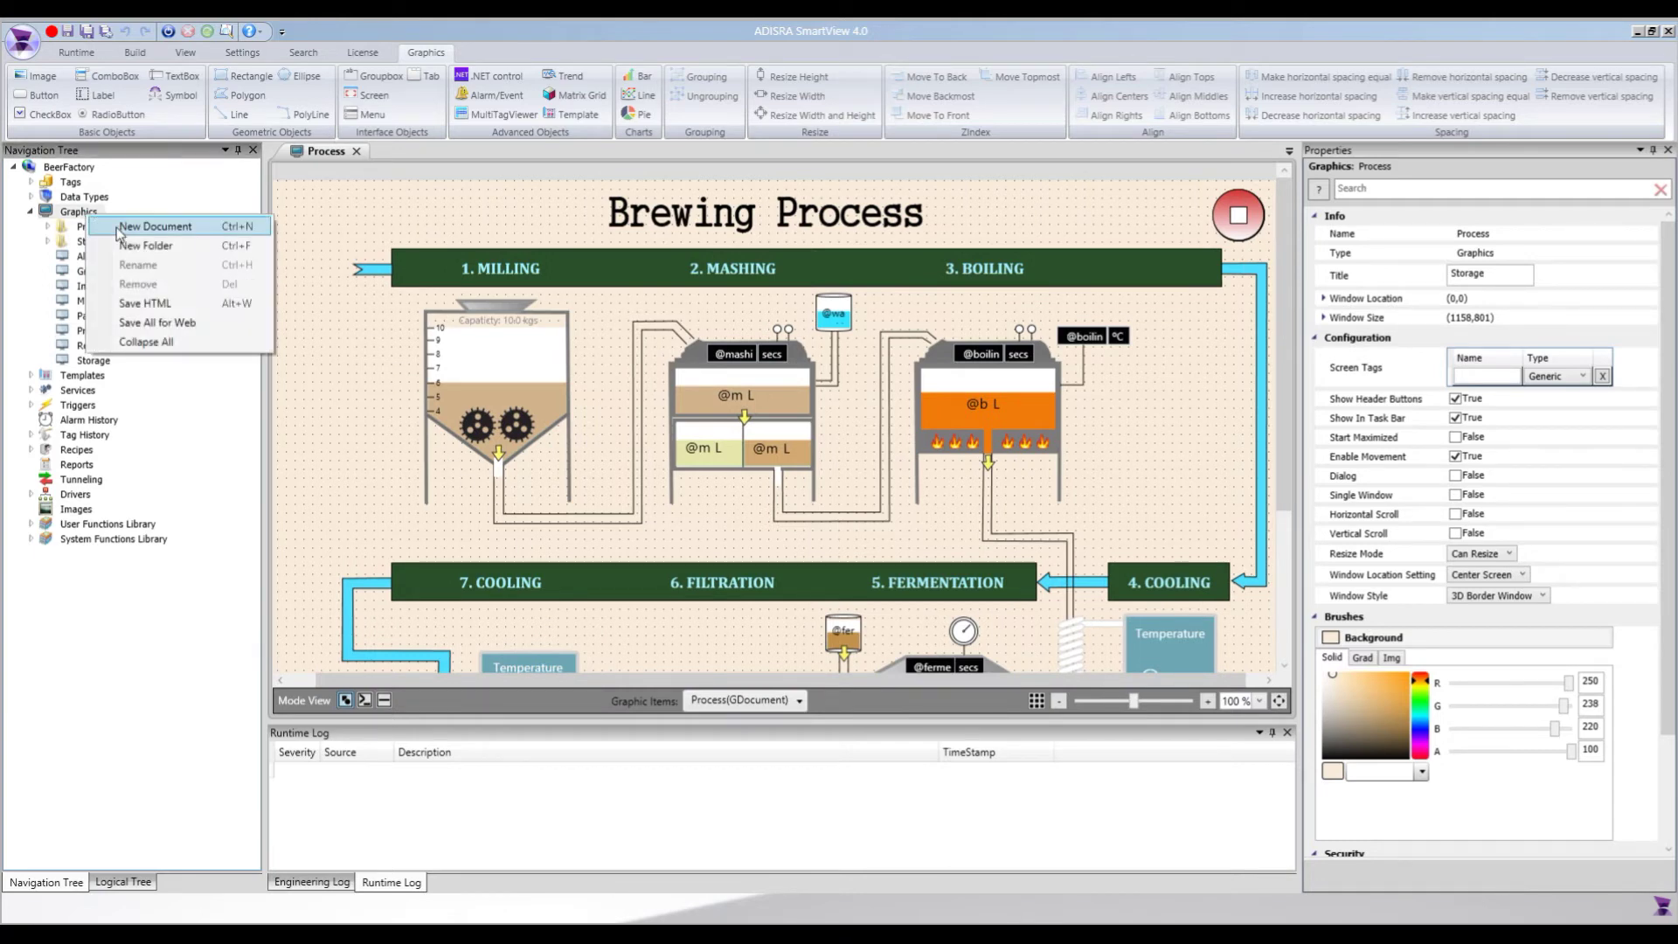
click(126, 229)
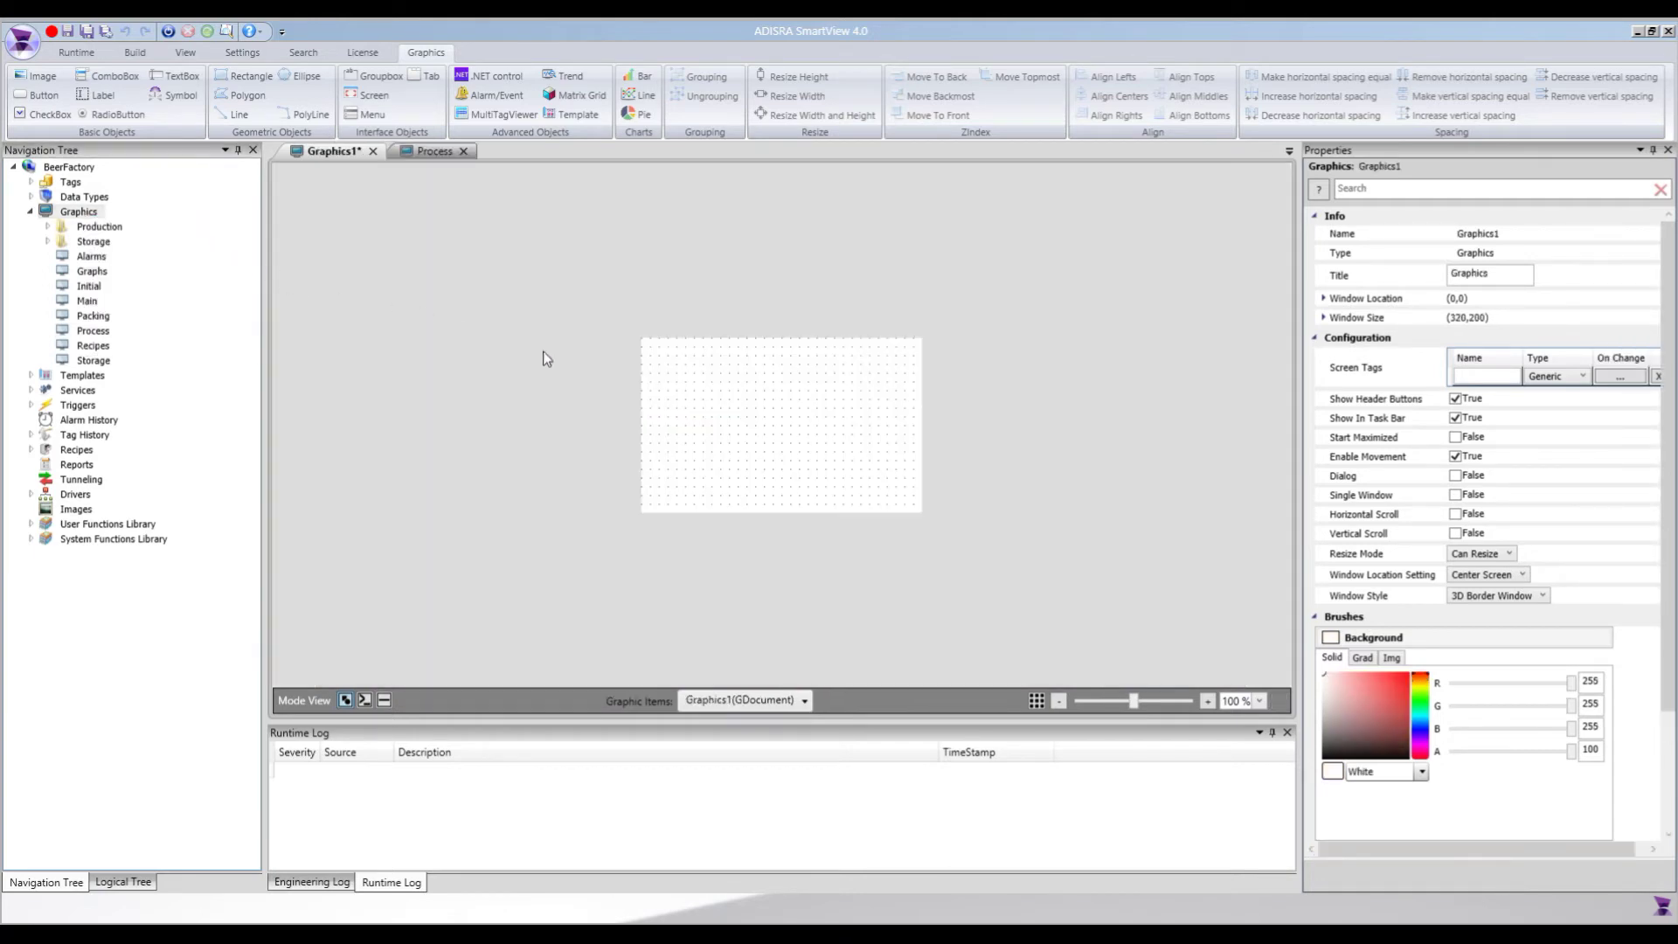
click(1323, 317)
click(1337, 342)
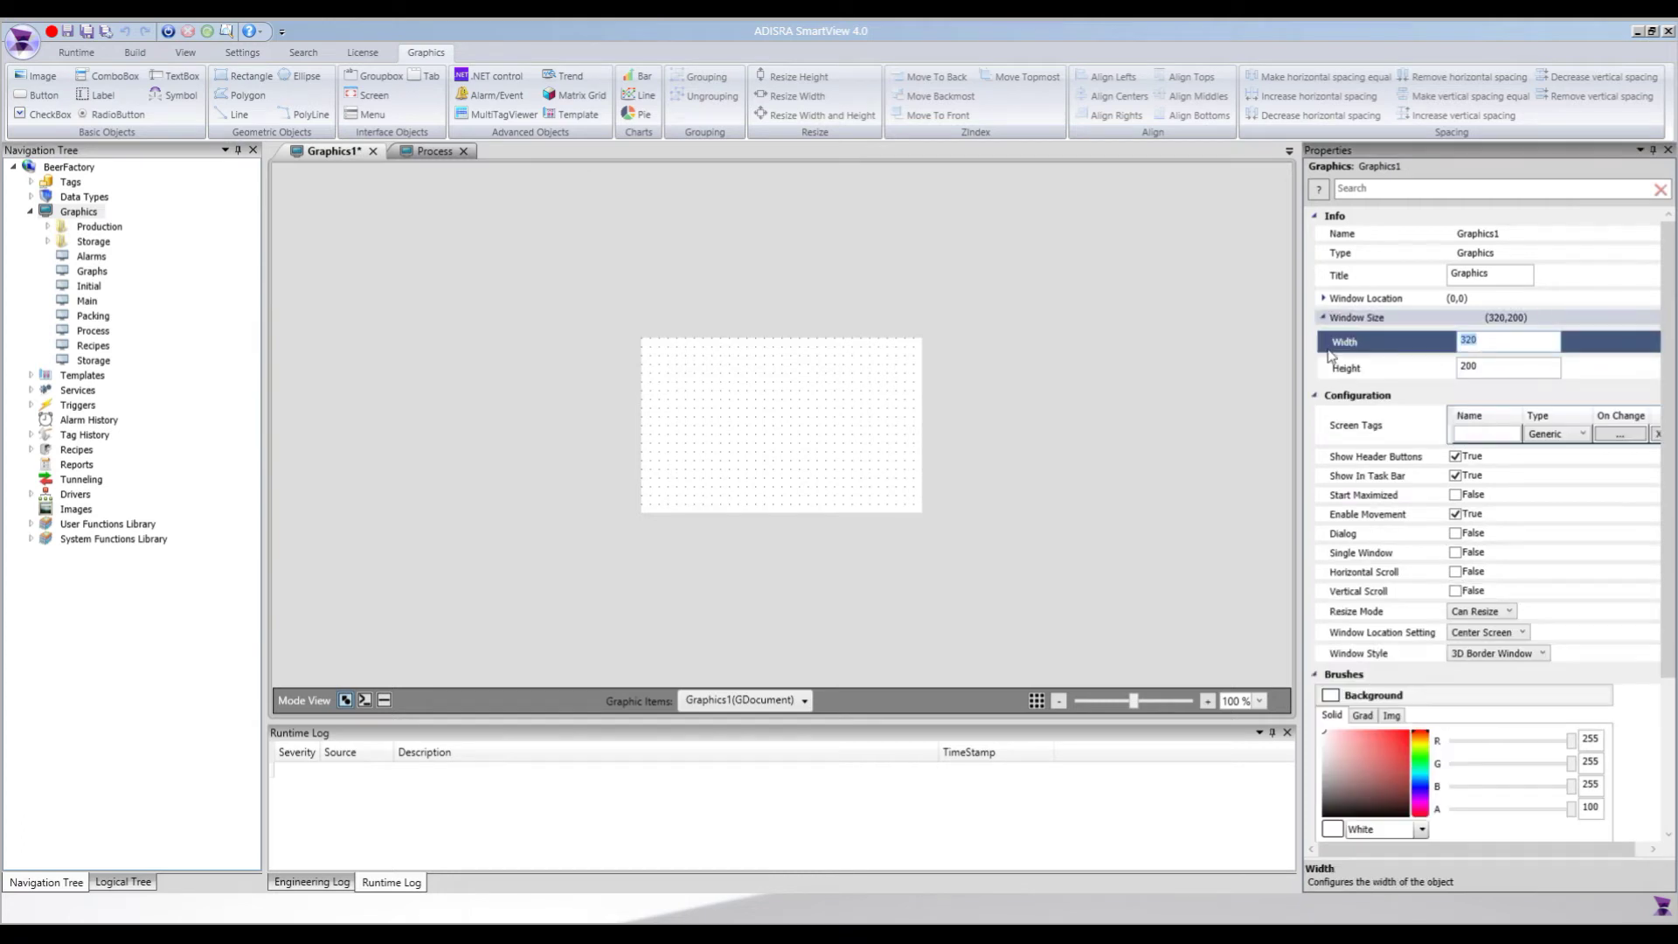
text(600)
click(1424, 369)
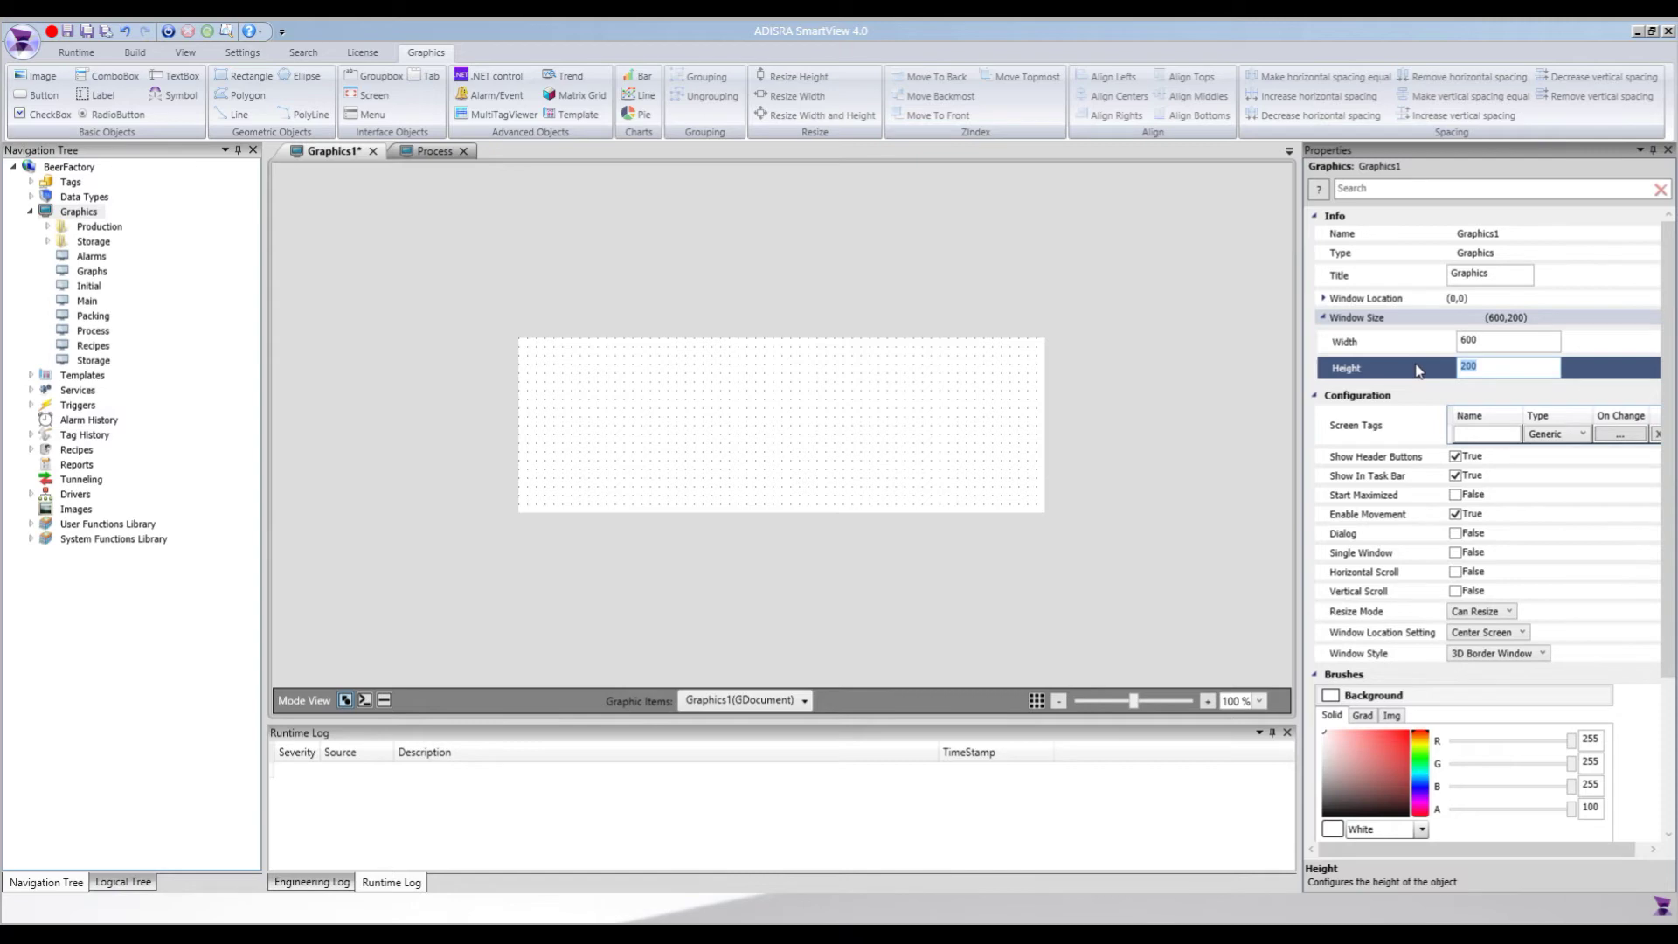
text(700)
key(Return)
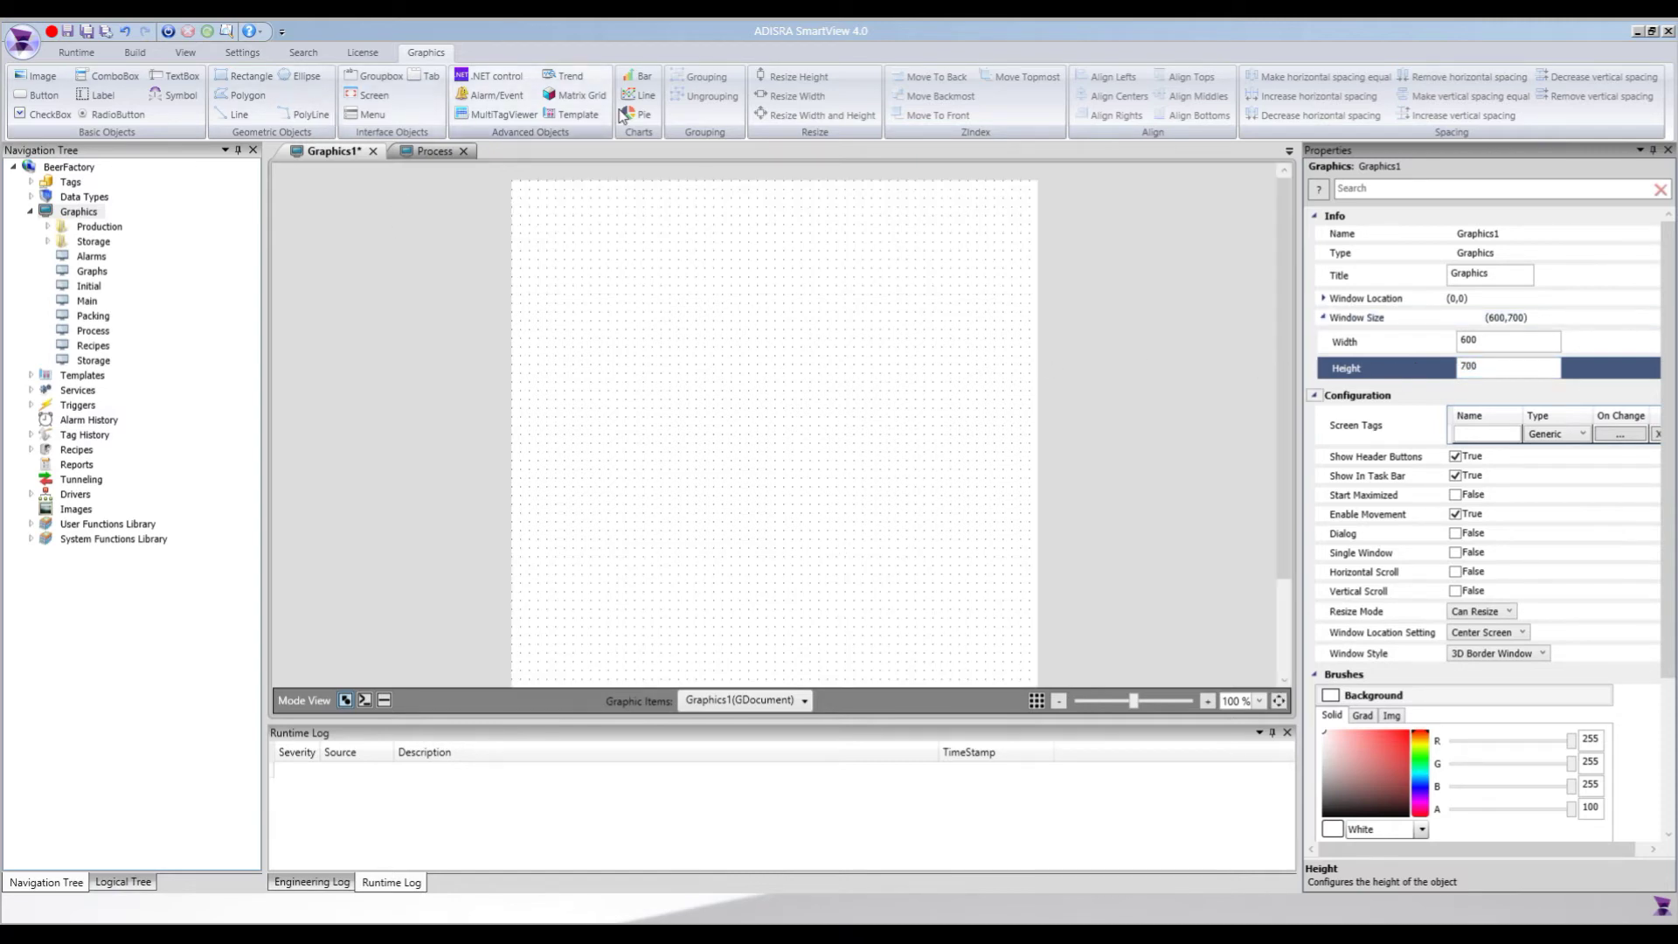
click(601, 241)
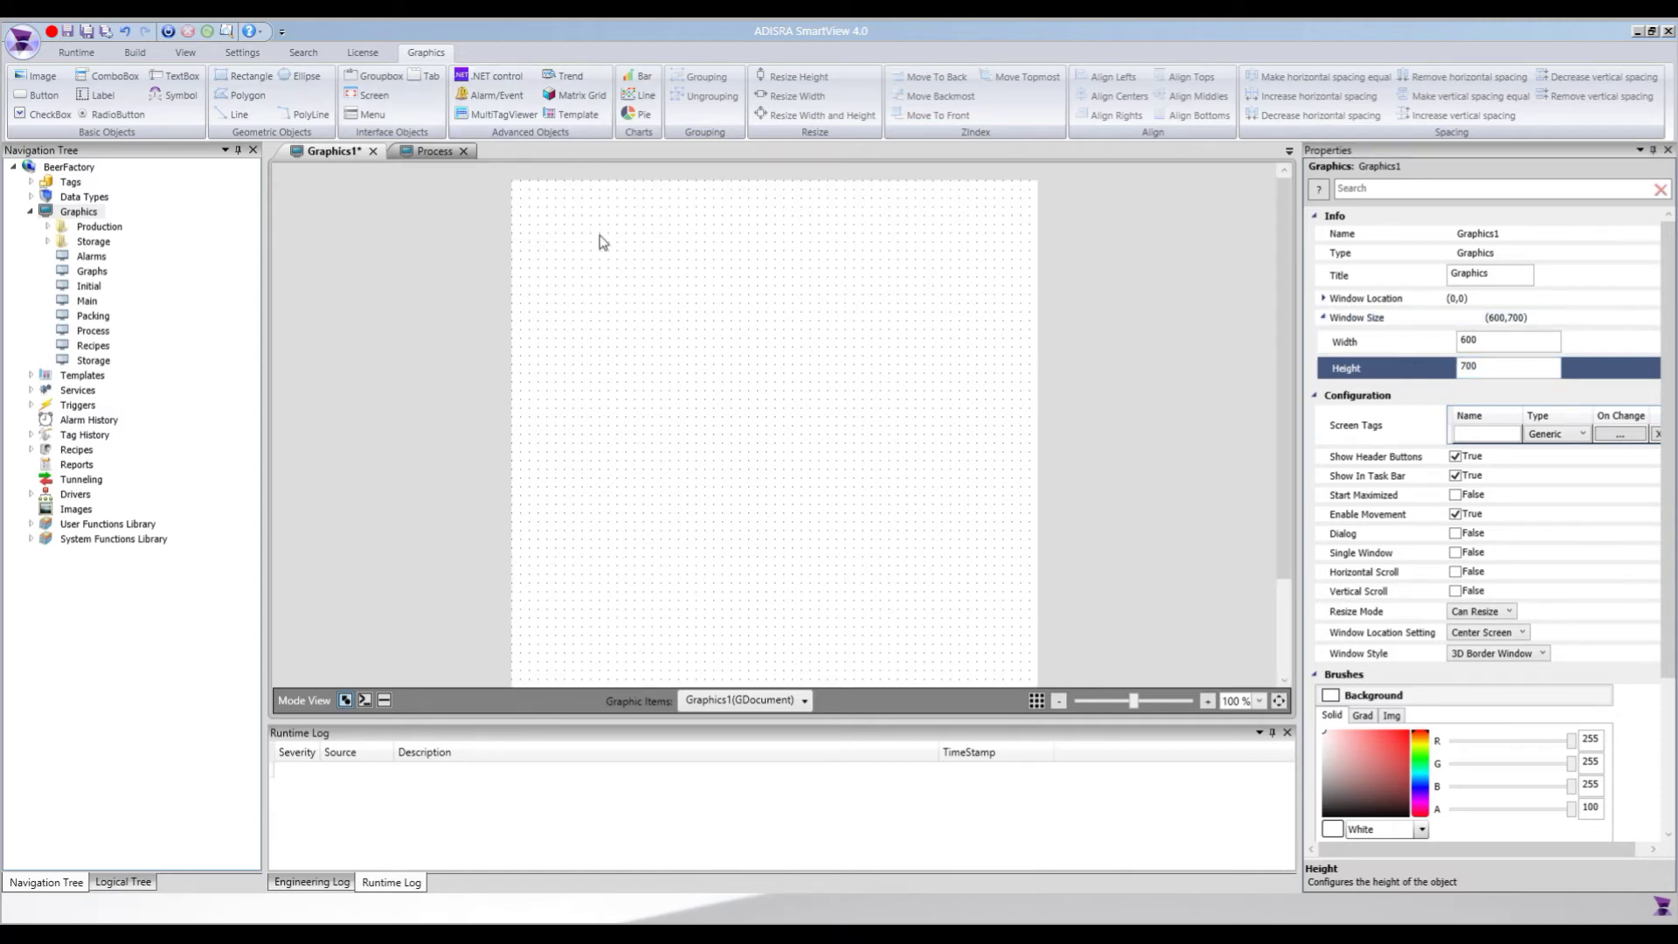
Insert the SemiCircularGauge template in the upper part of the new graphic
click(574, 116)
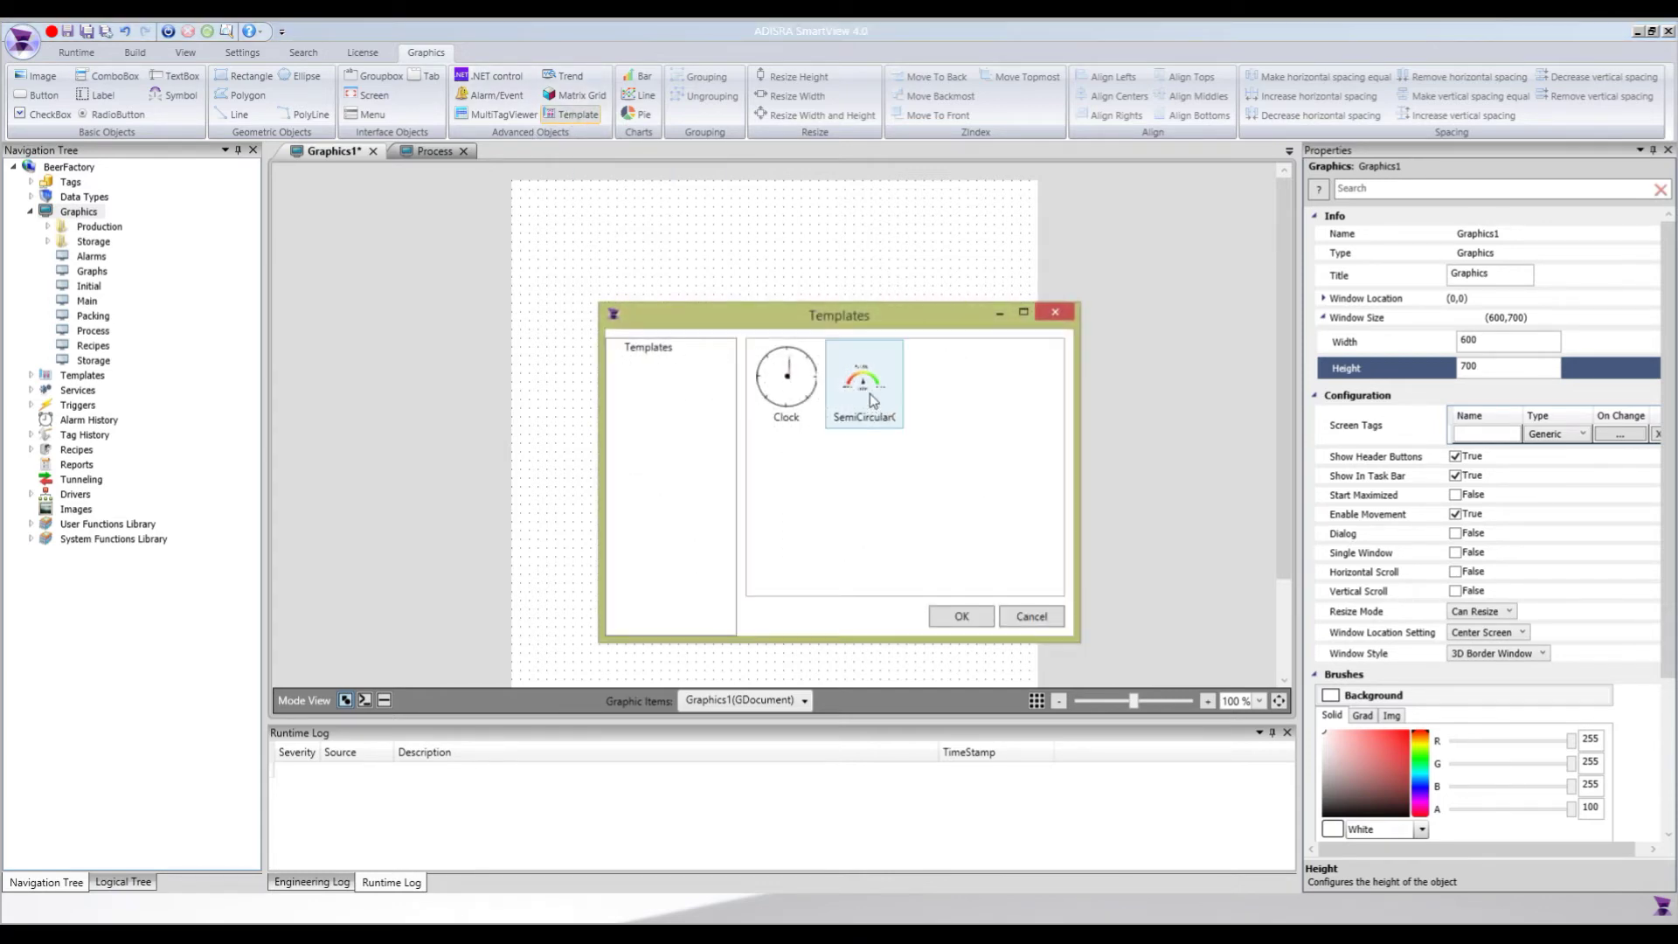
click(961, 616)
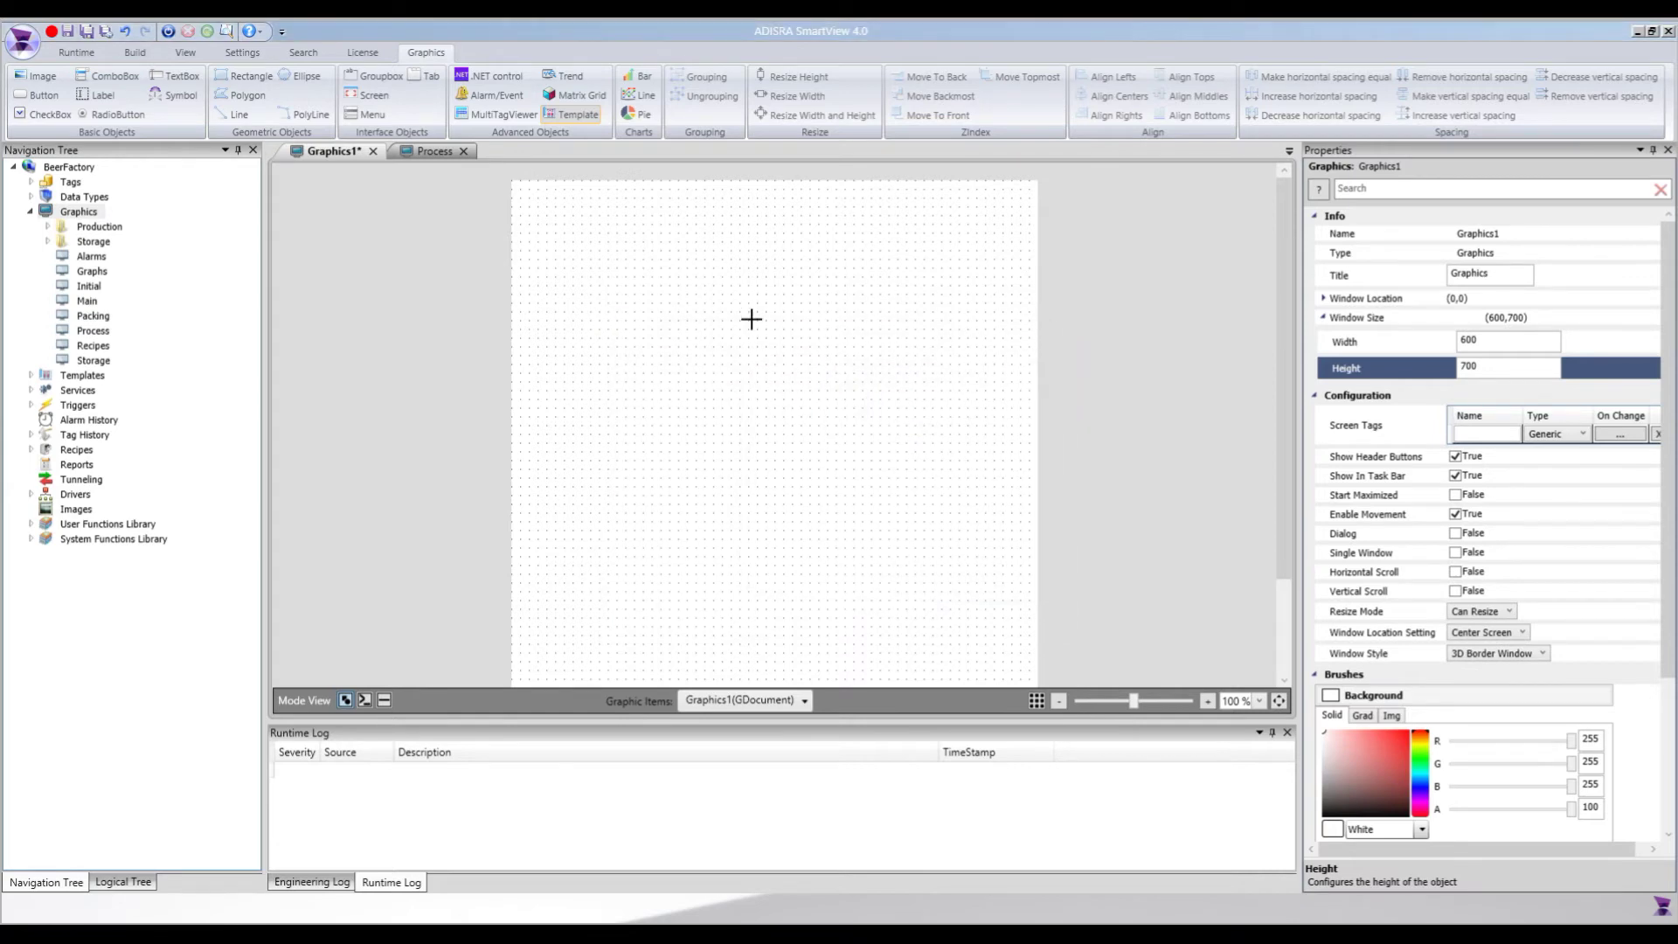
click(721, 285)
drag(716, 297, 758, 311)
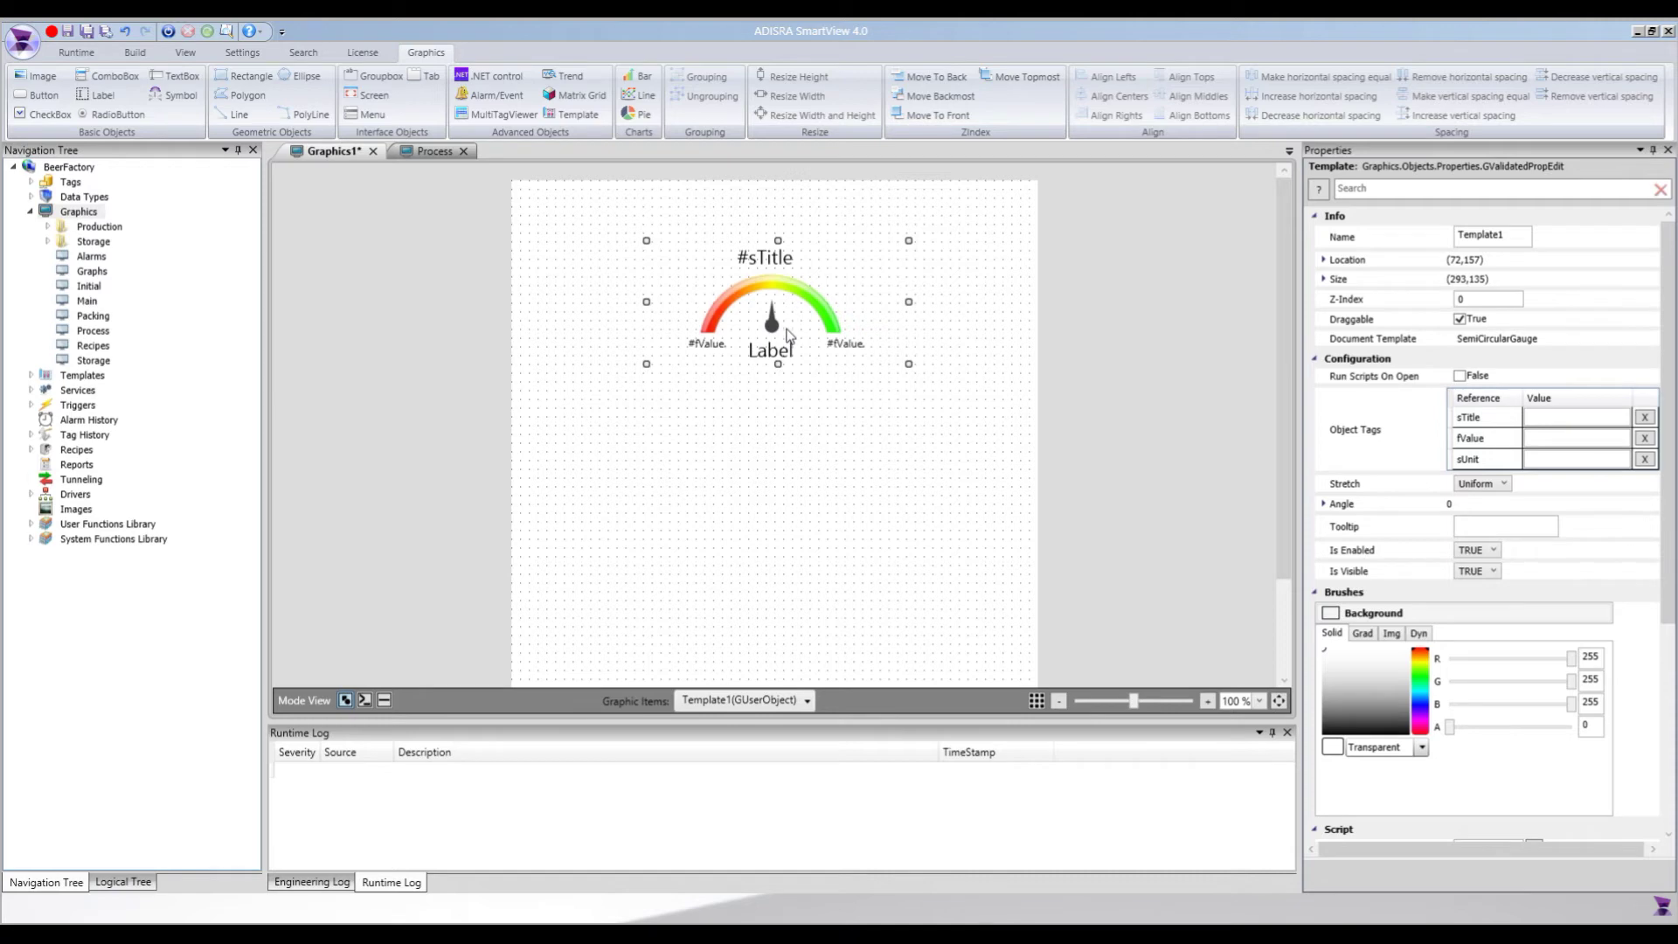
Insert a second SemiCircularGauge template directly below the first gauge
click(566, 115)
click(865, 413)
click(952, 625)
click(778, 540)
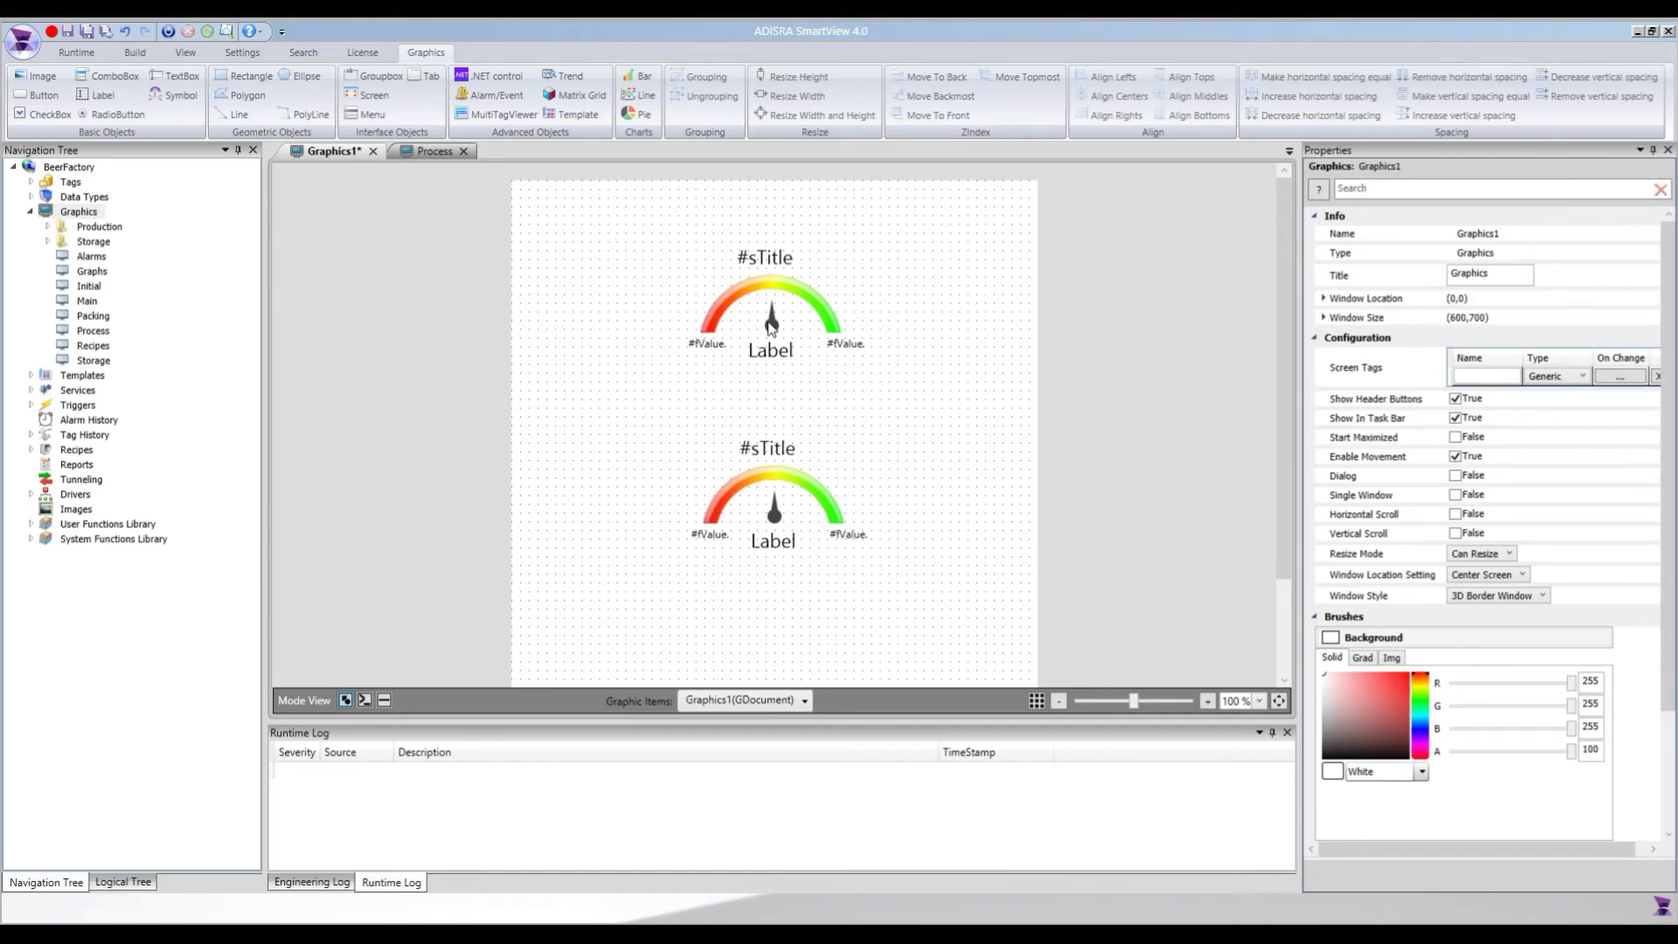
Set the upper gauge's sTitle object tag to Boiling Temperature
click(771, 328)
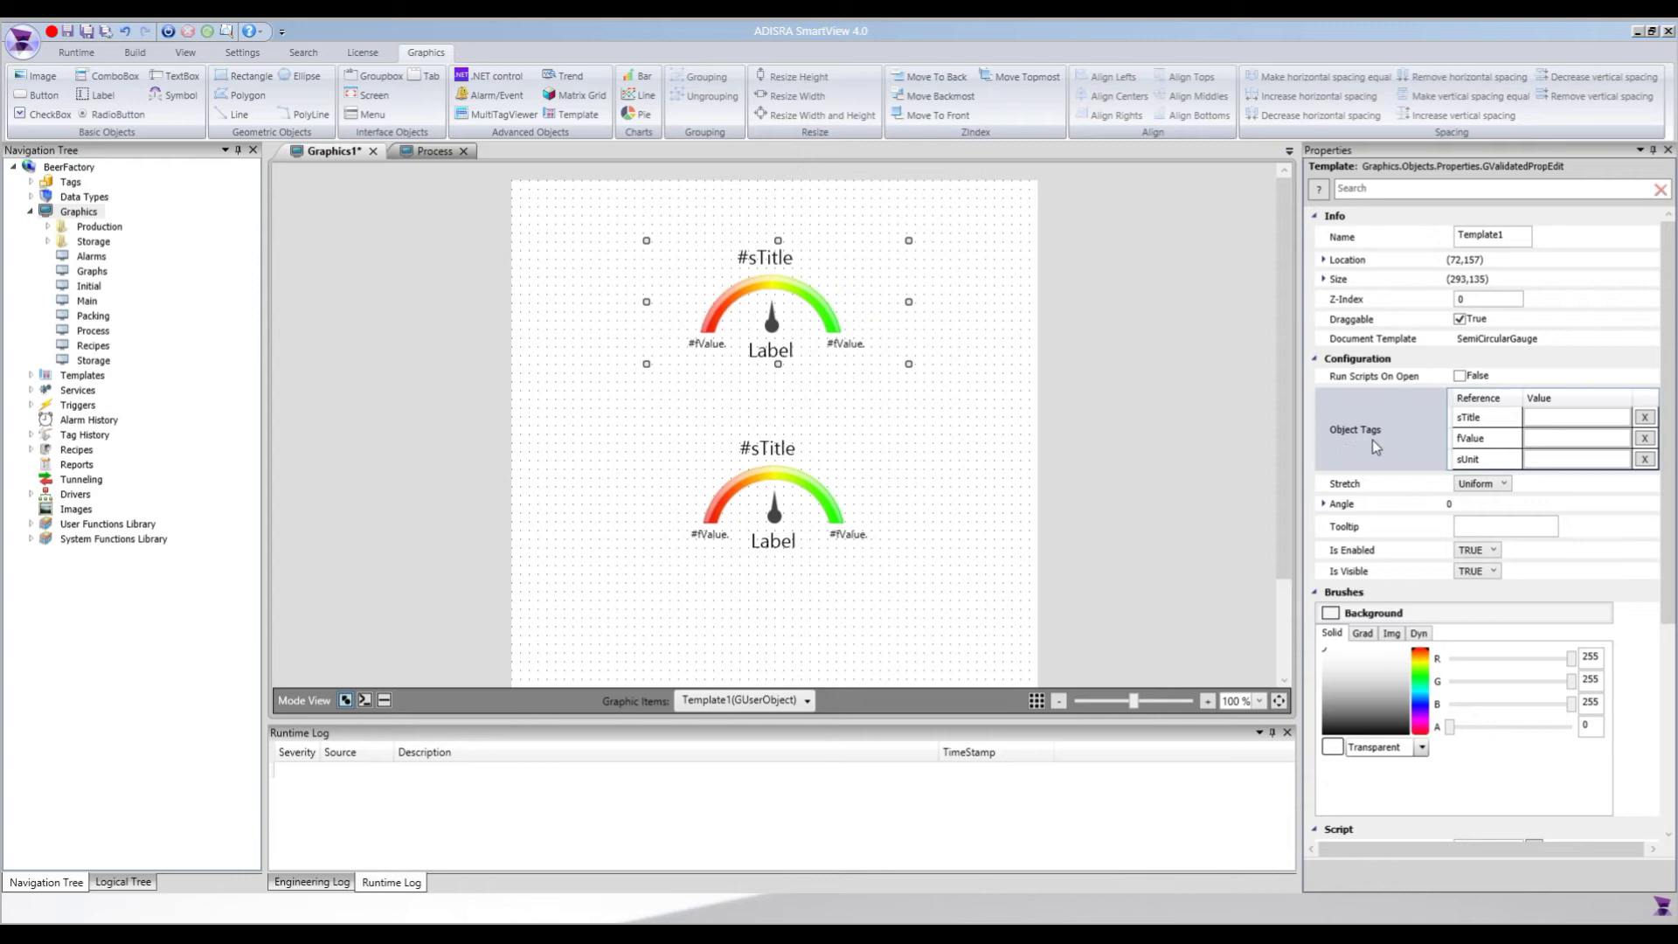
click(1552, 417)
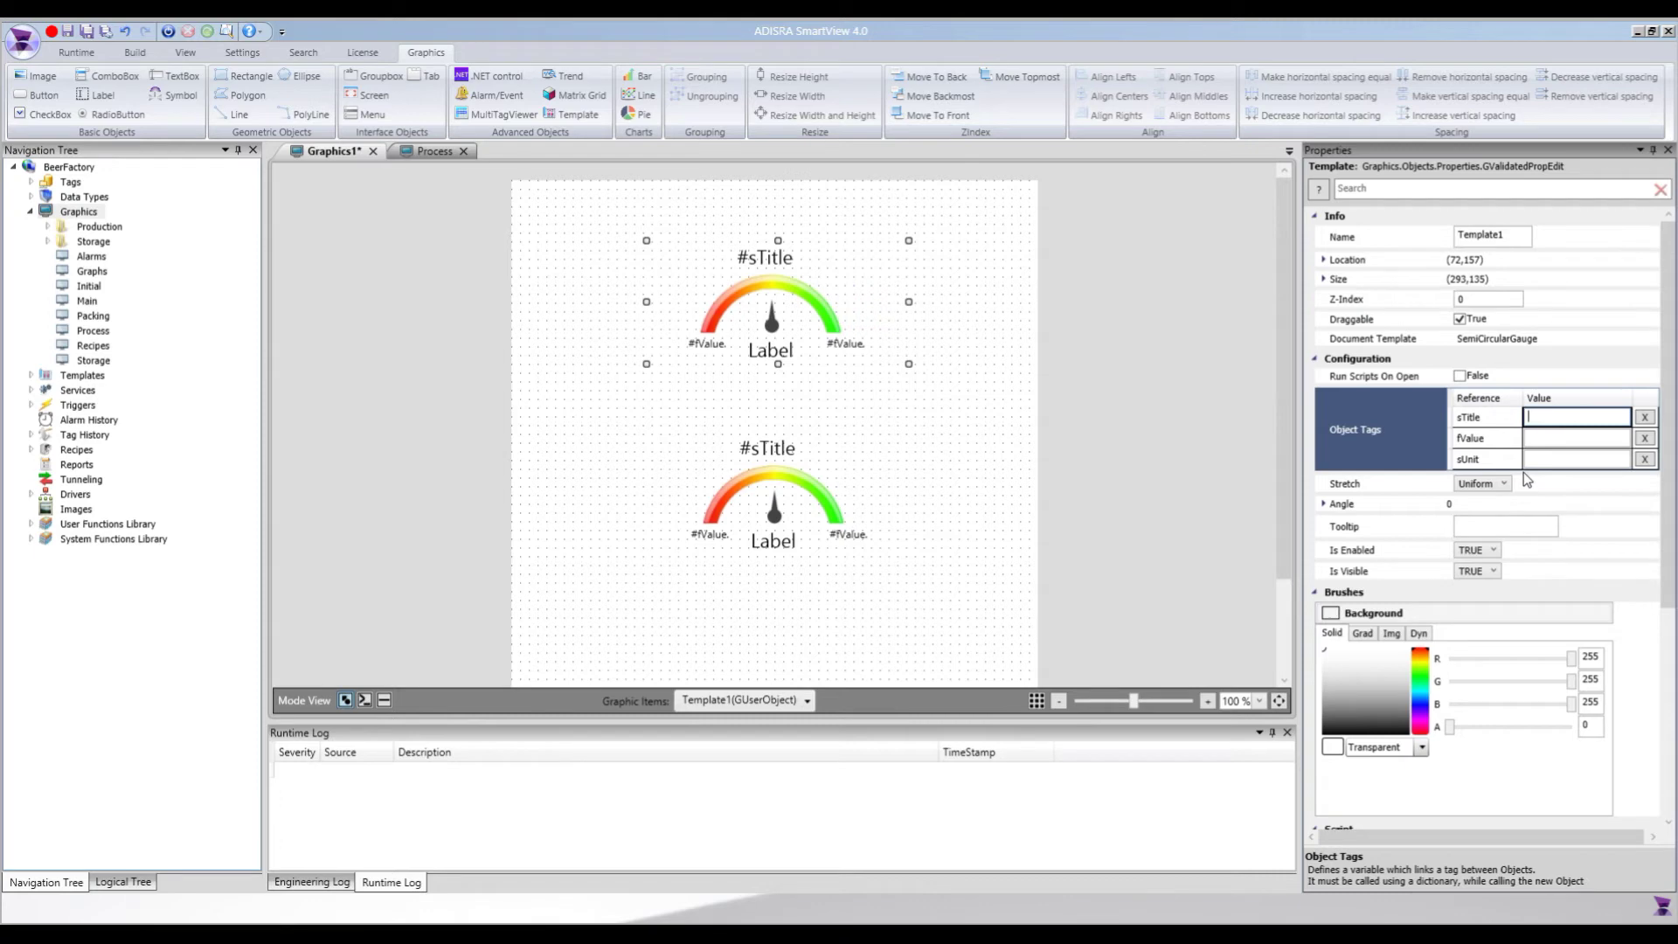
text(Boiling Temperature)
key(Return)
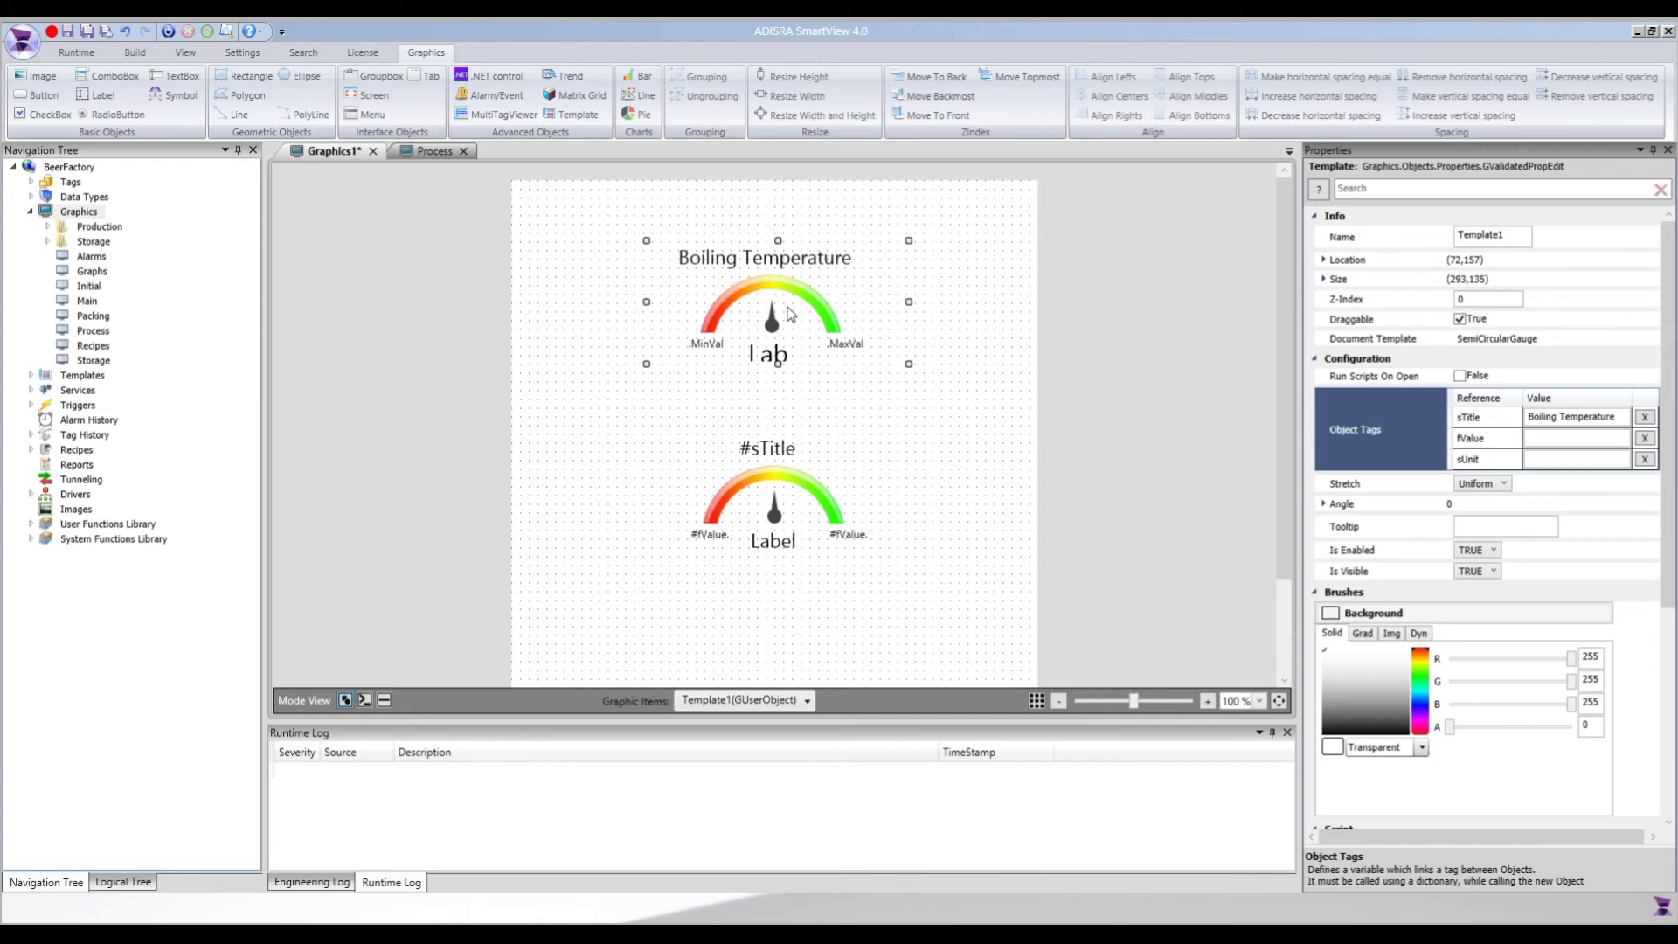
click(1562, 440)
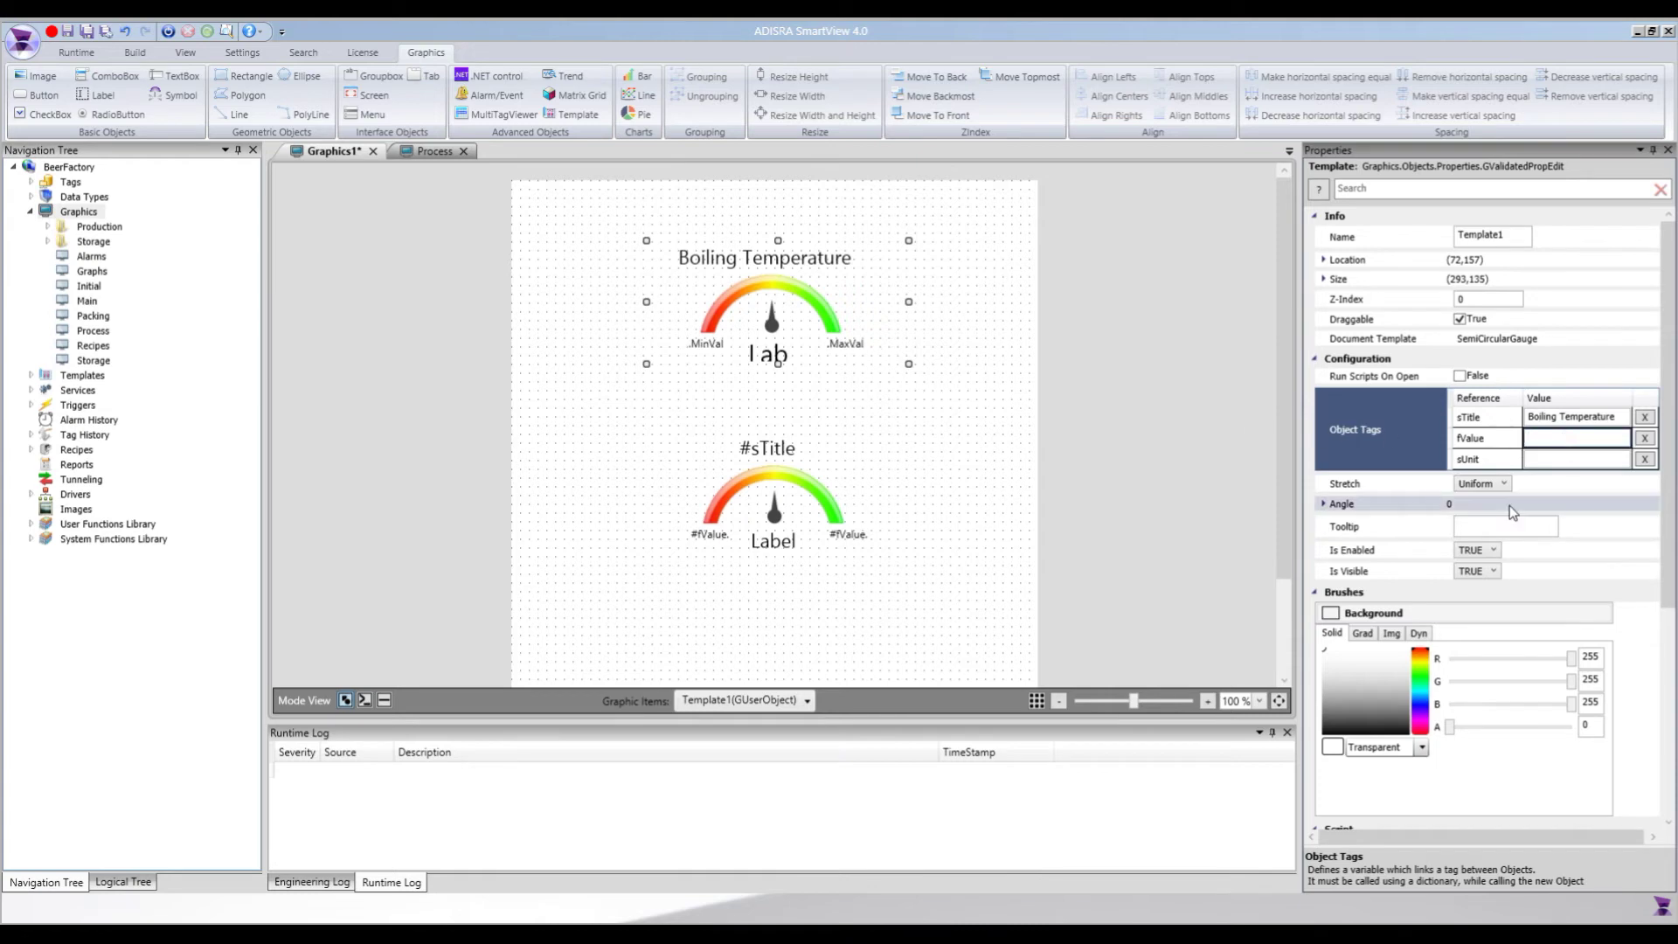
text(@)
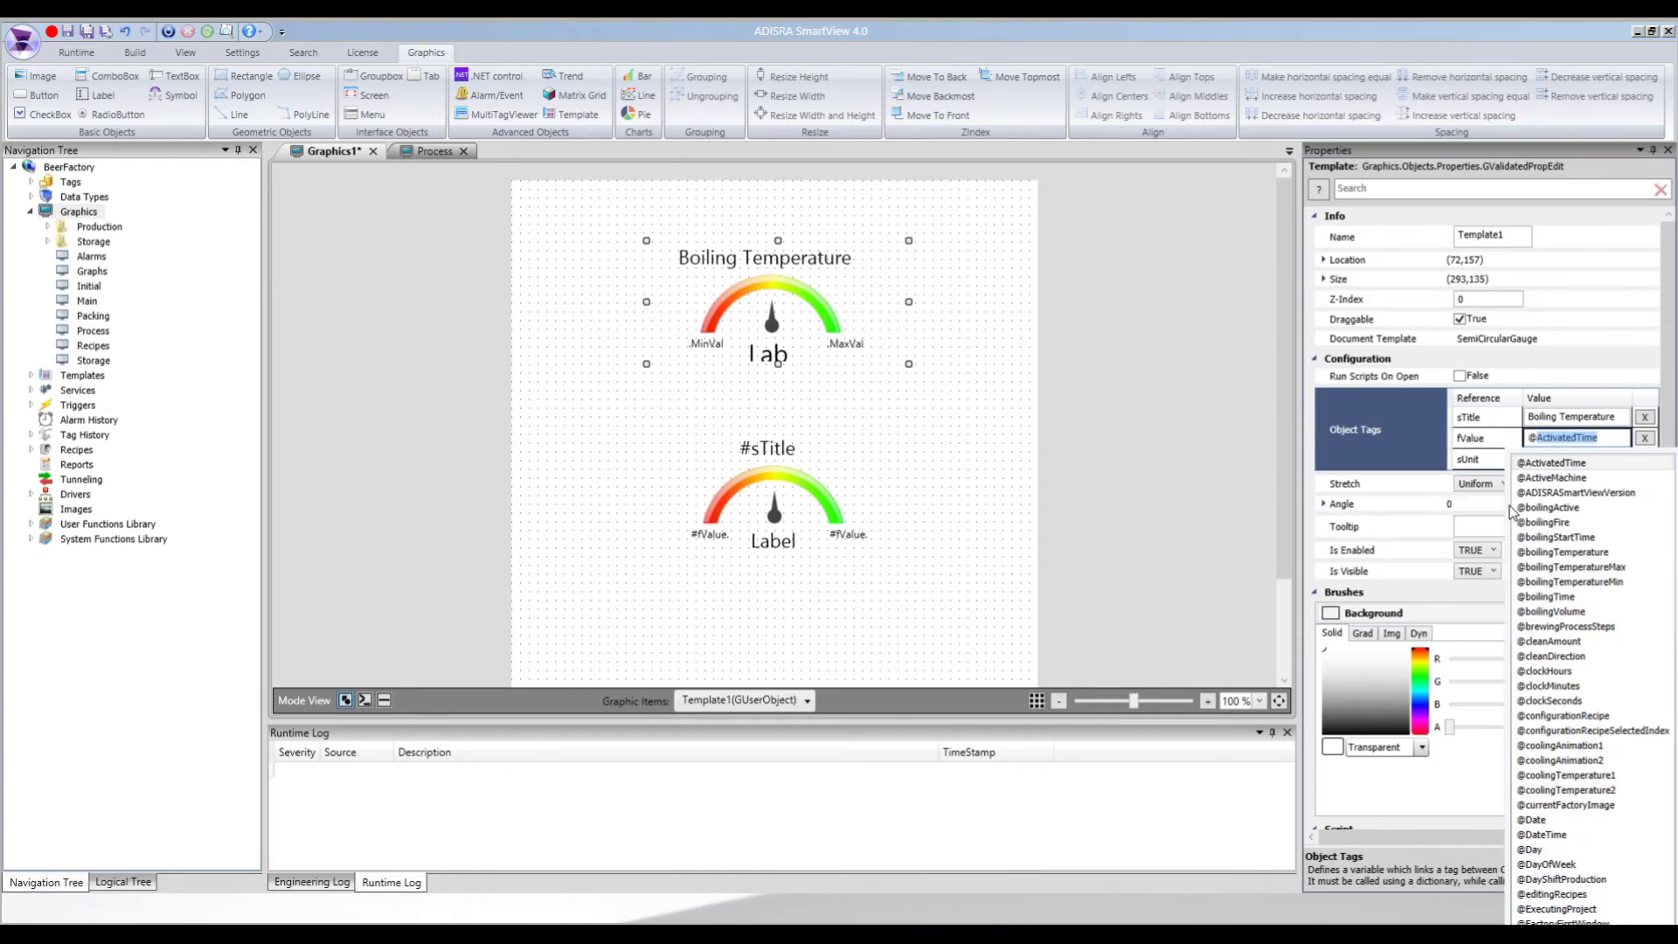
text(boiling)
key(Down)
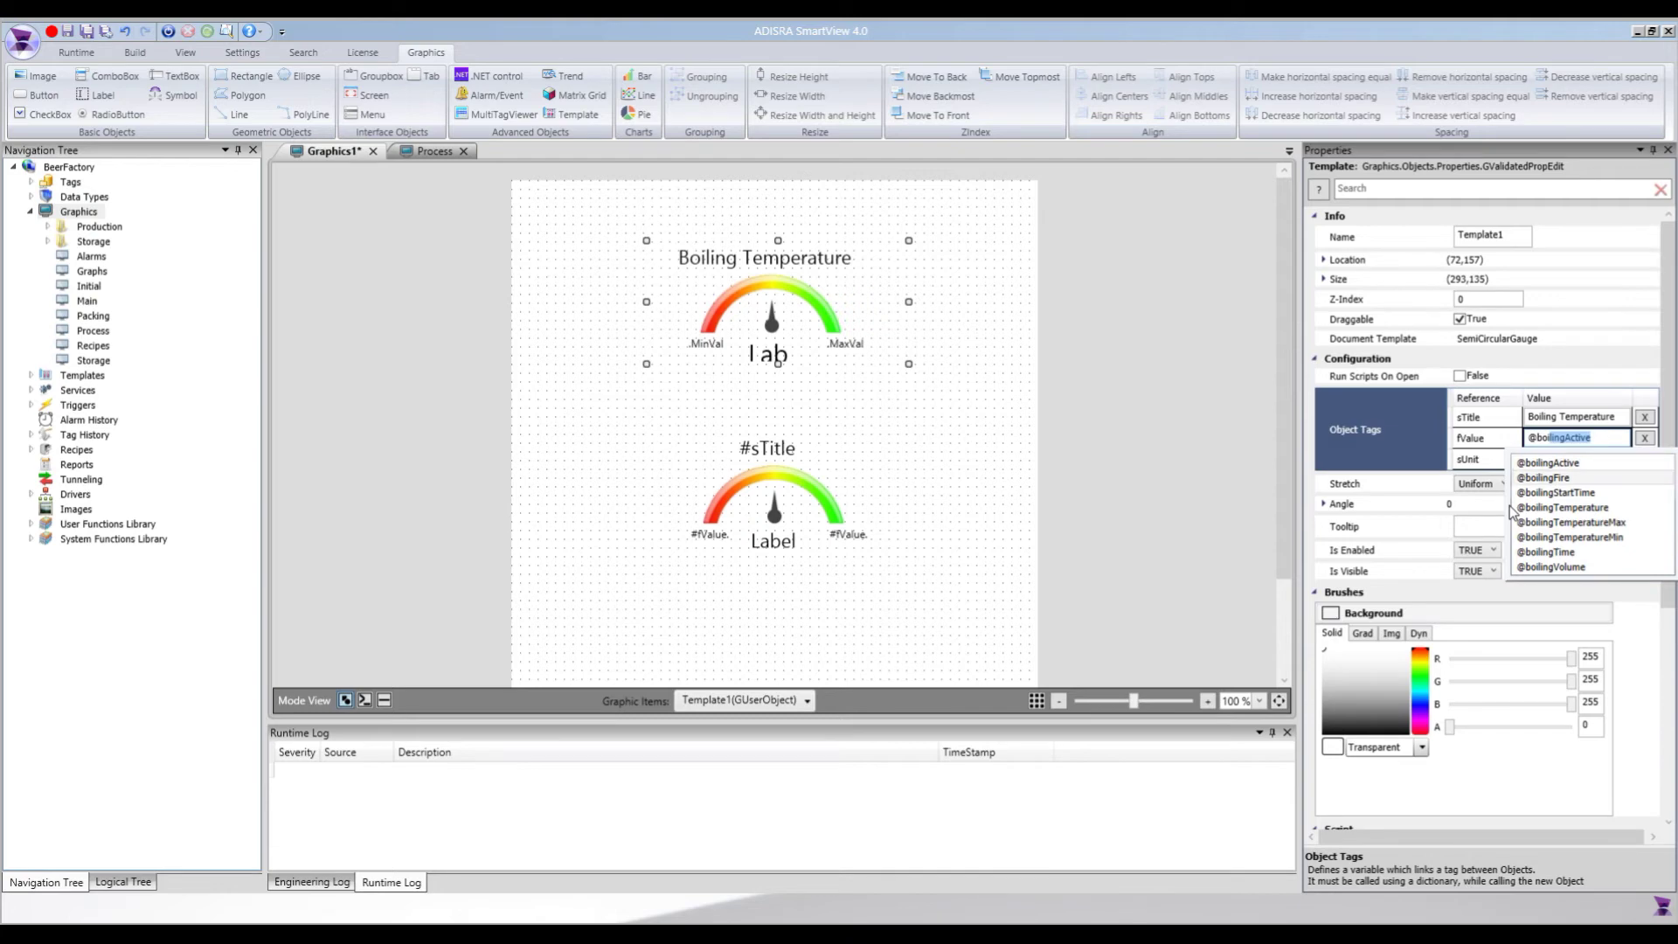
key(Down)
key(Down)
key(Down)
key(Down)
key(Down)
key(Up)
key(Up)
key(Up)
key(Return)
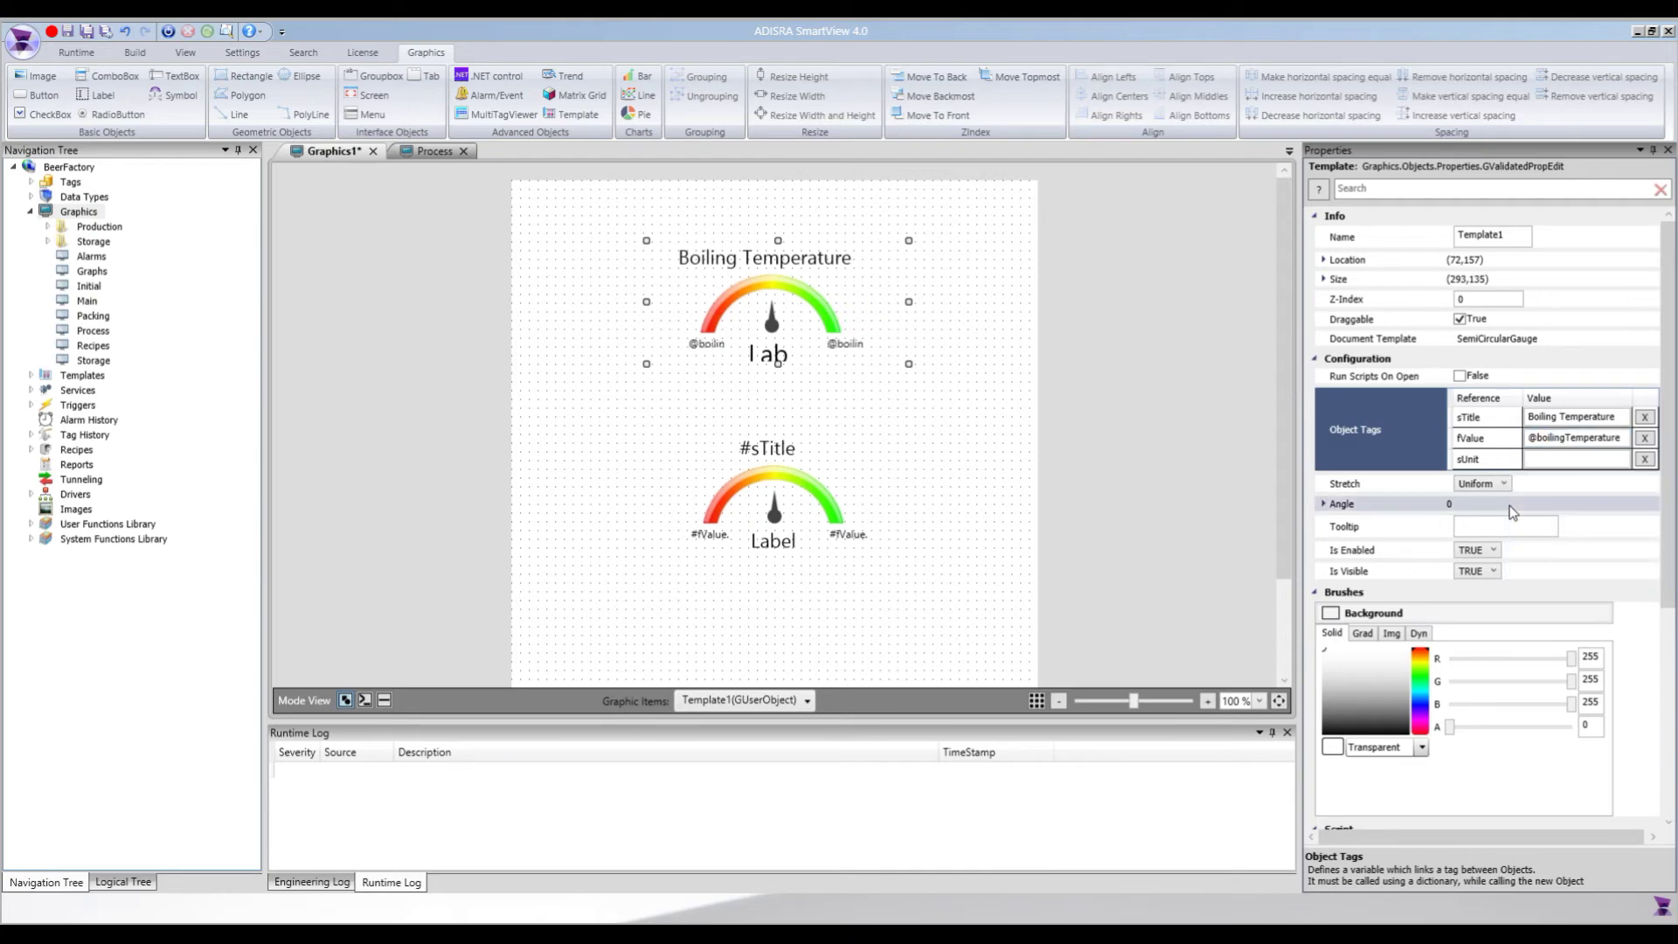
click(1549, 460)
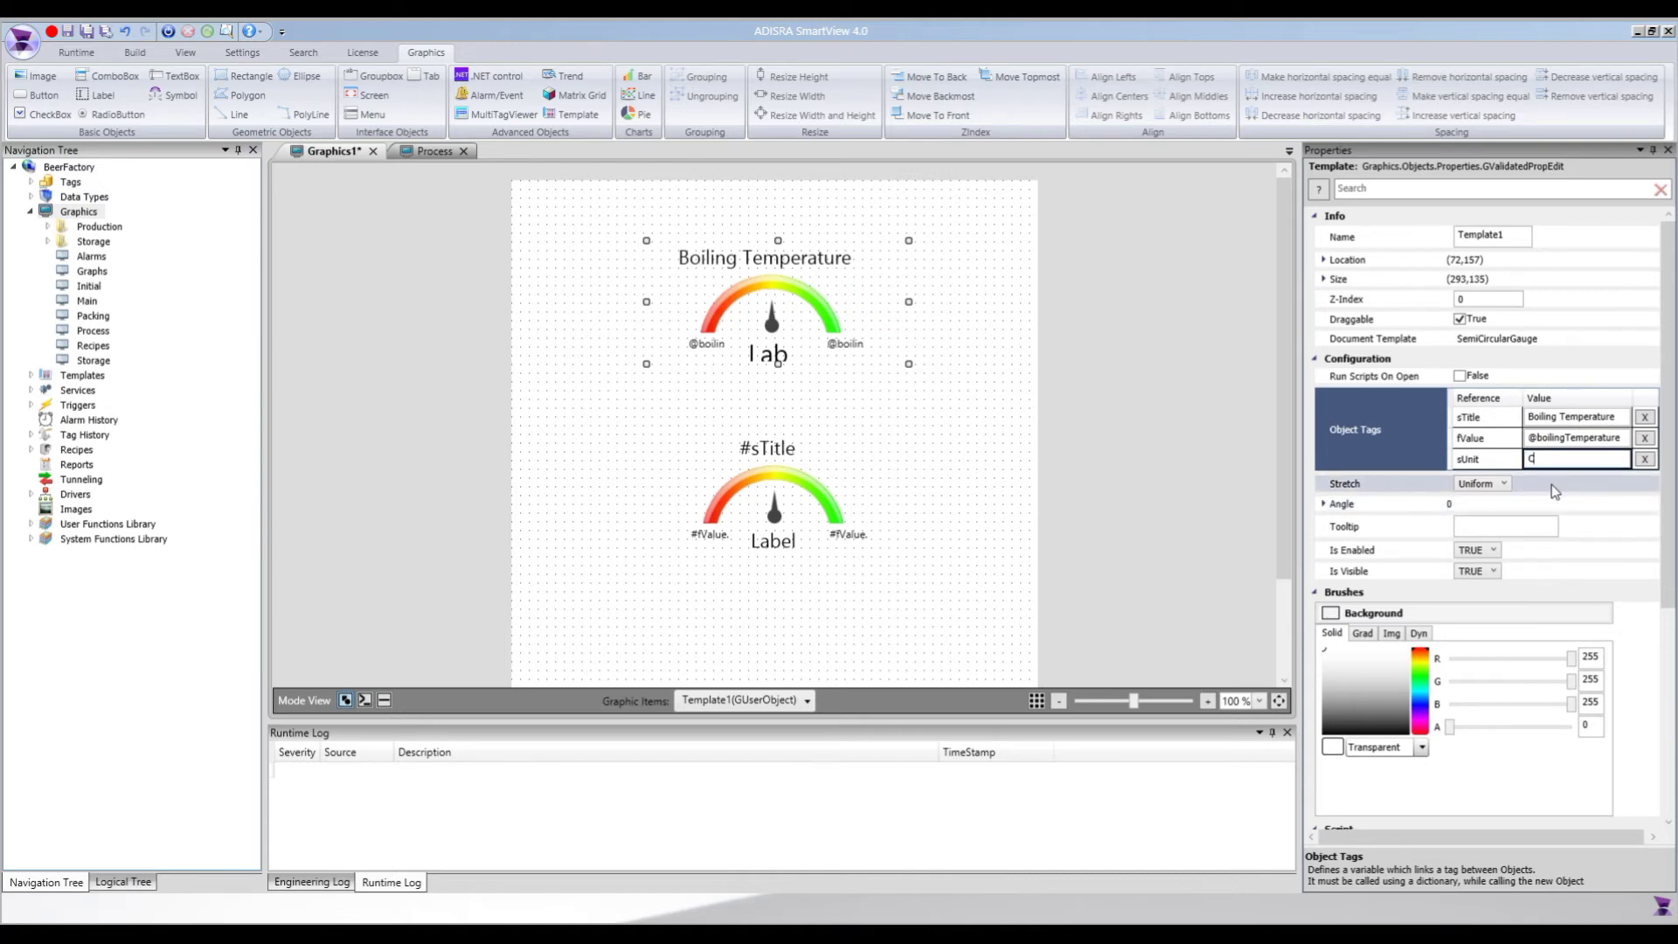
Set the lower gauge's sTitle object tag to Boiling Volume
click(783, 491)
click(1578, 418)
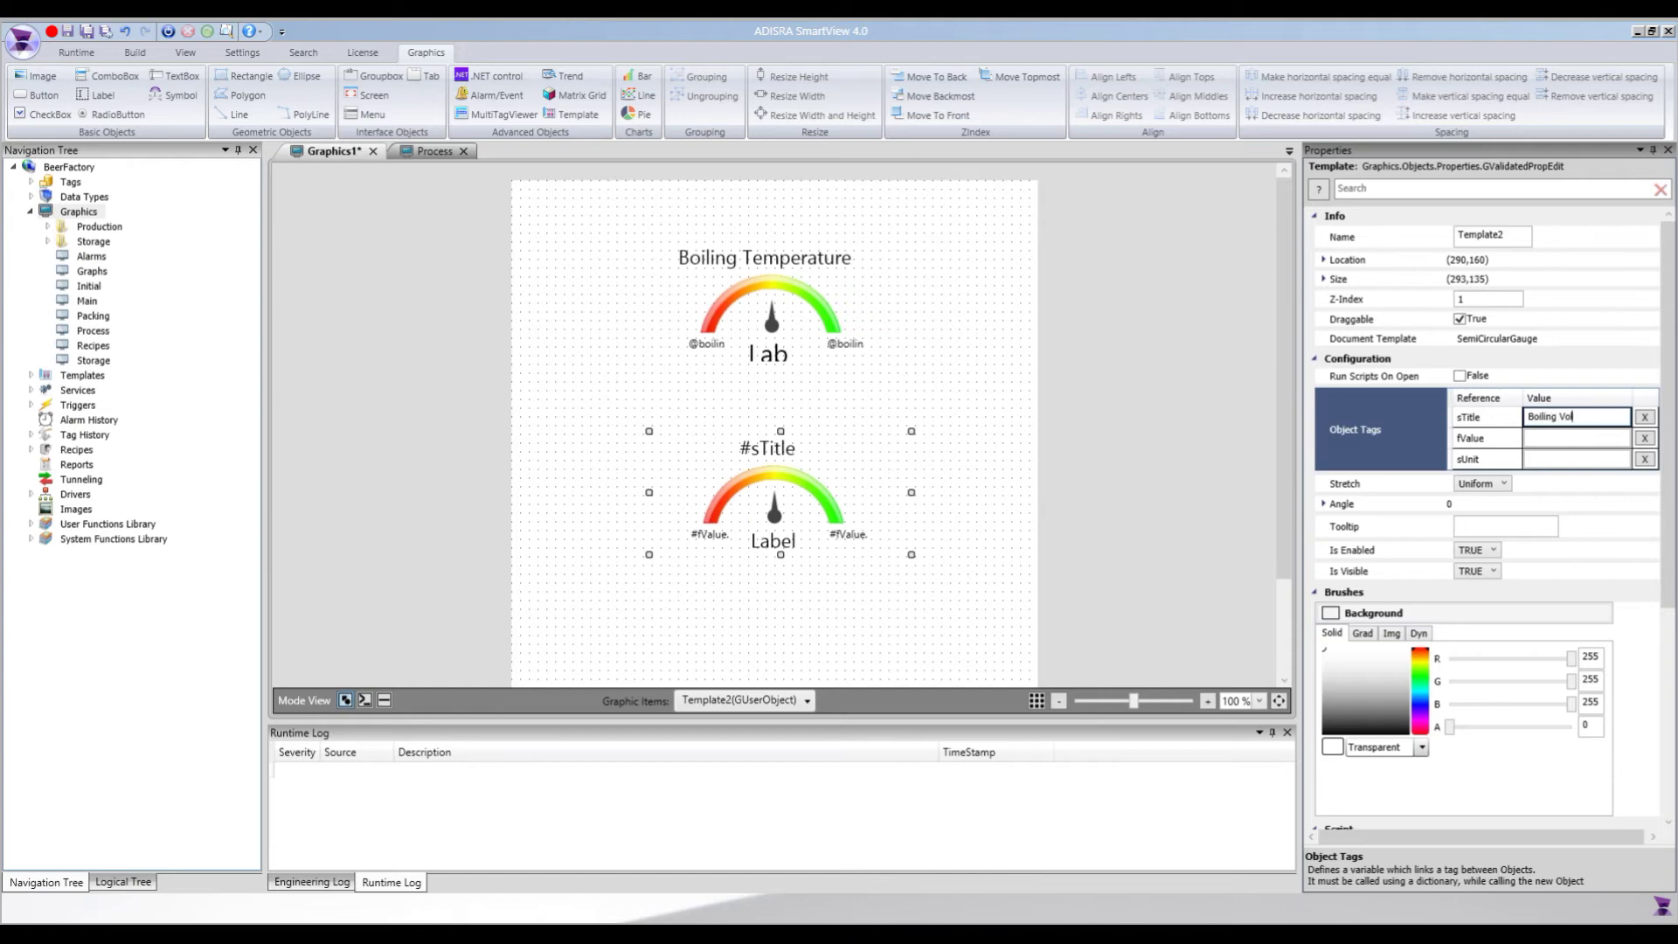
key(Return)
click(1540, 438)
text(@)
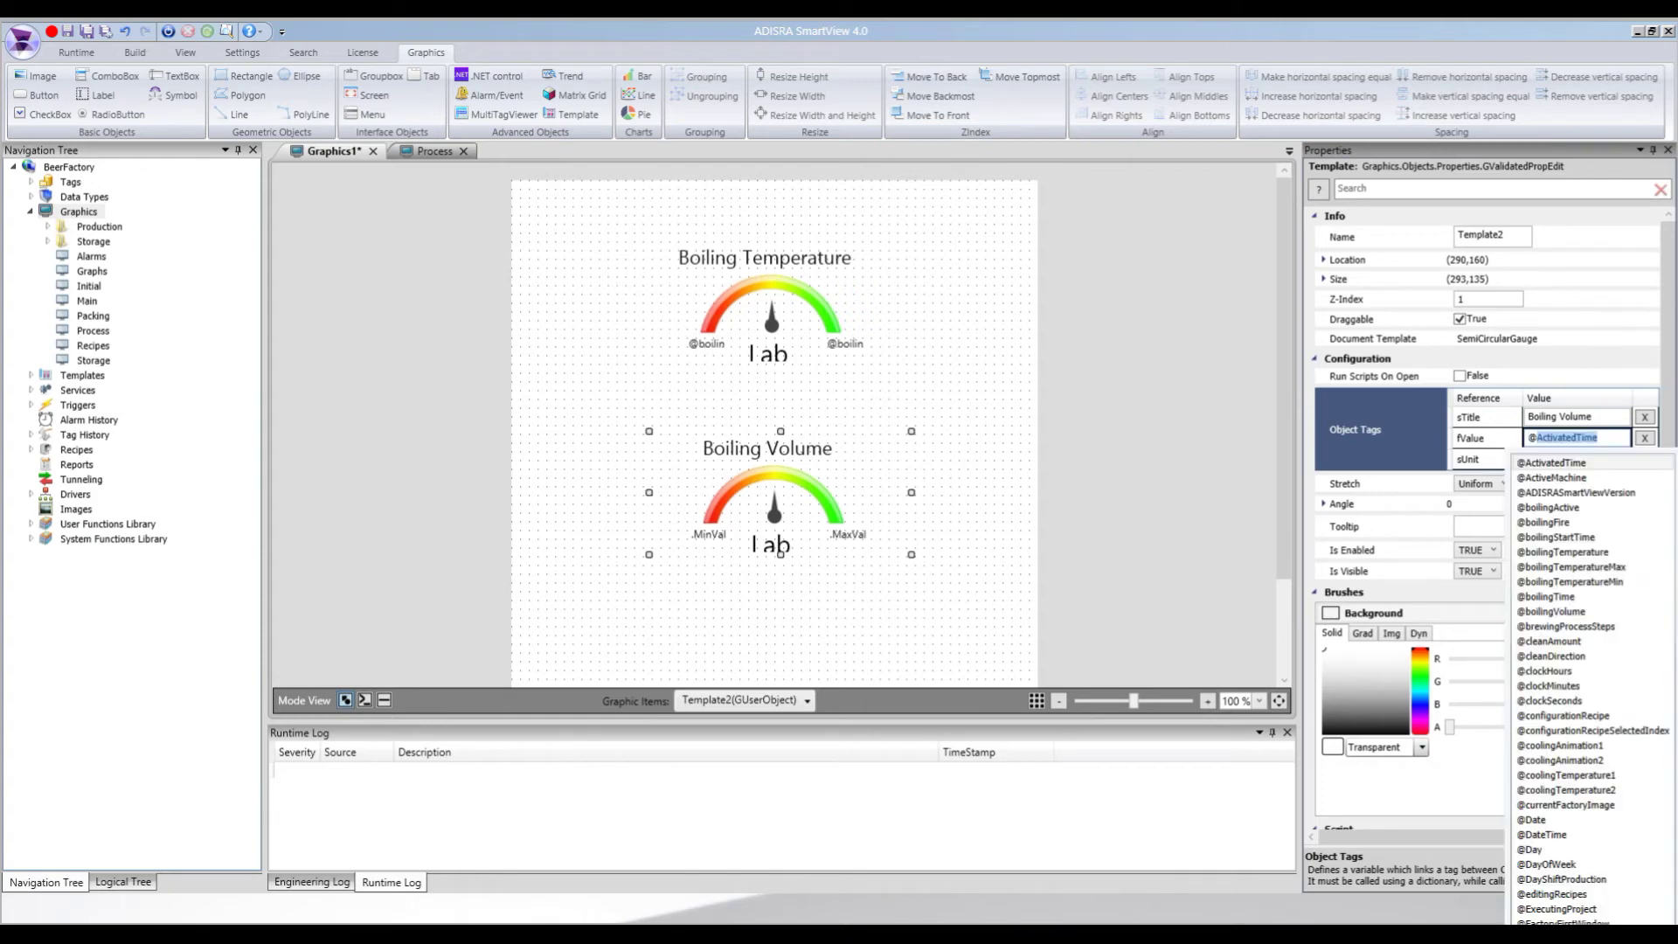
text(boi)
key(Down)
key(Down)
key(Down)
key(Down)
key(Down)
key(Down)
key(Down)
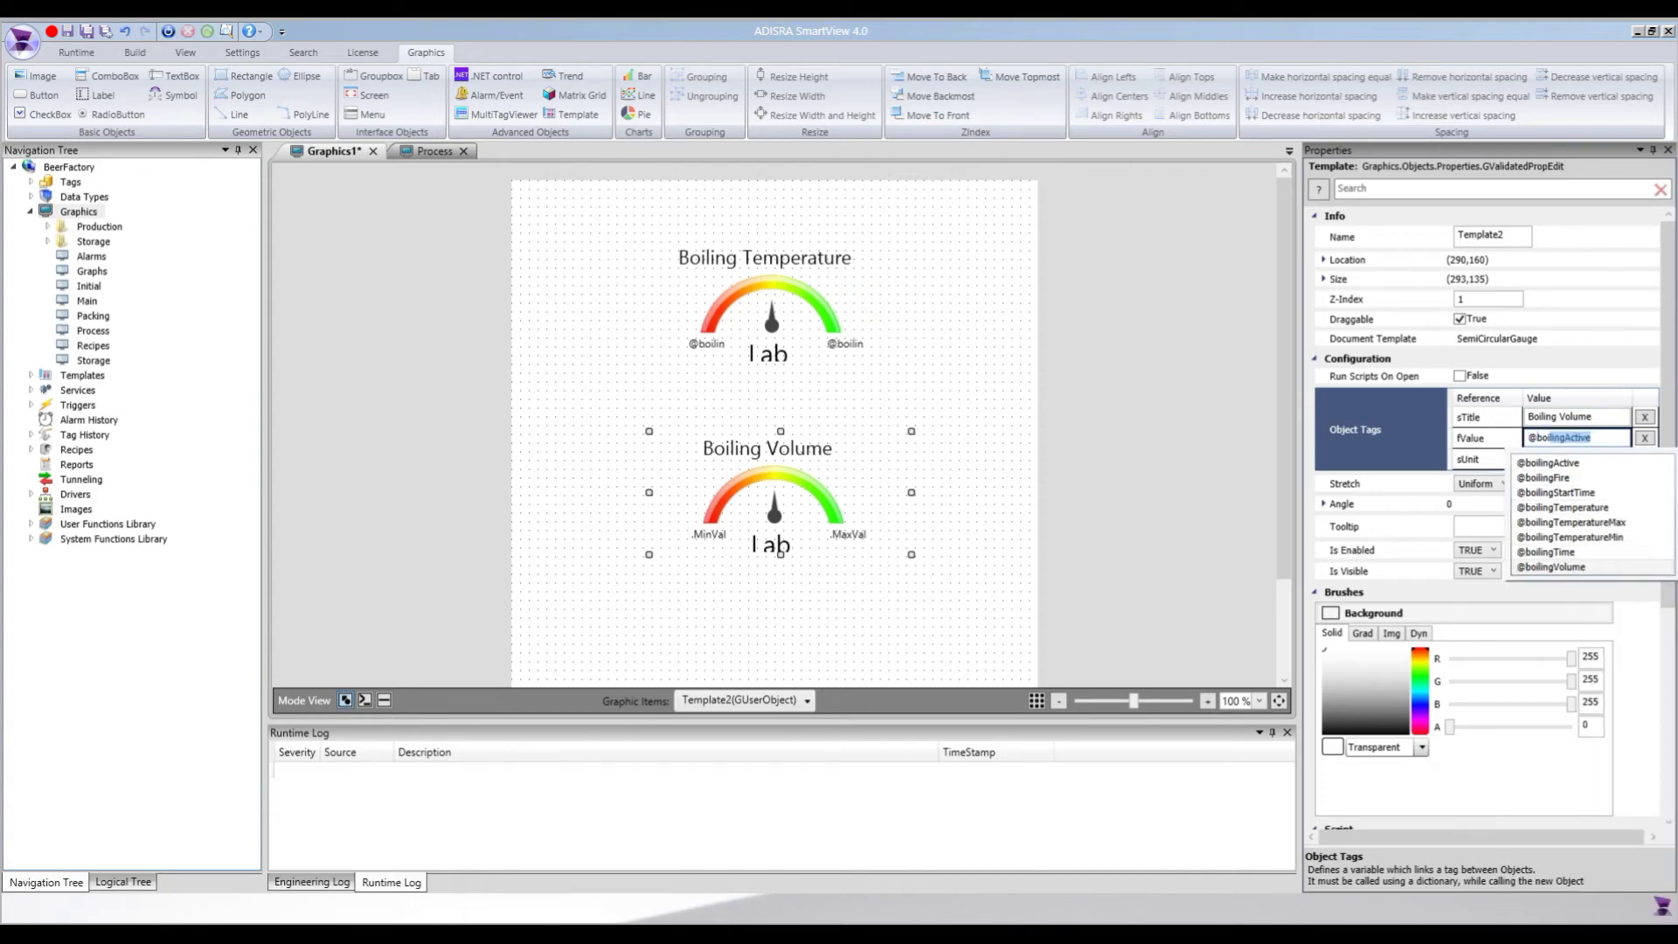
key(Return)
click(1547, 458)
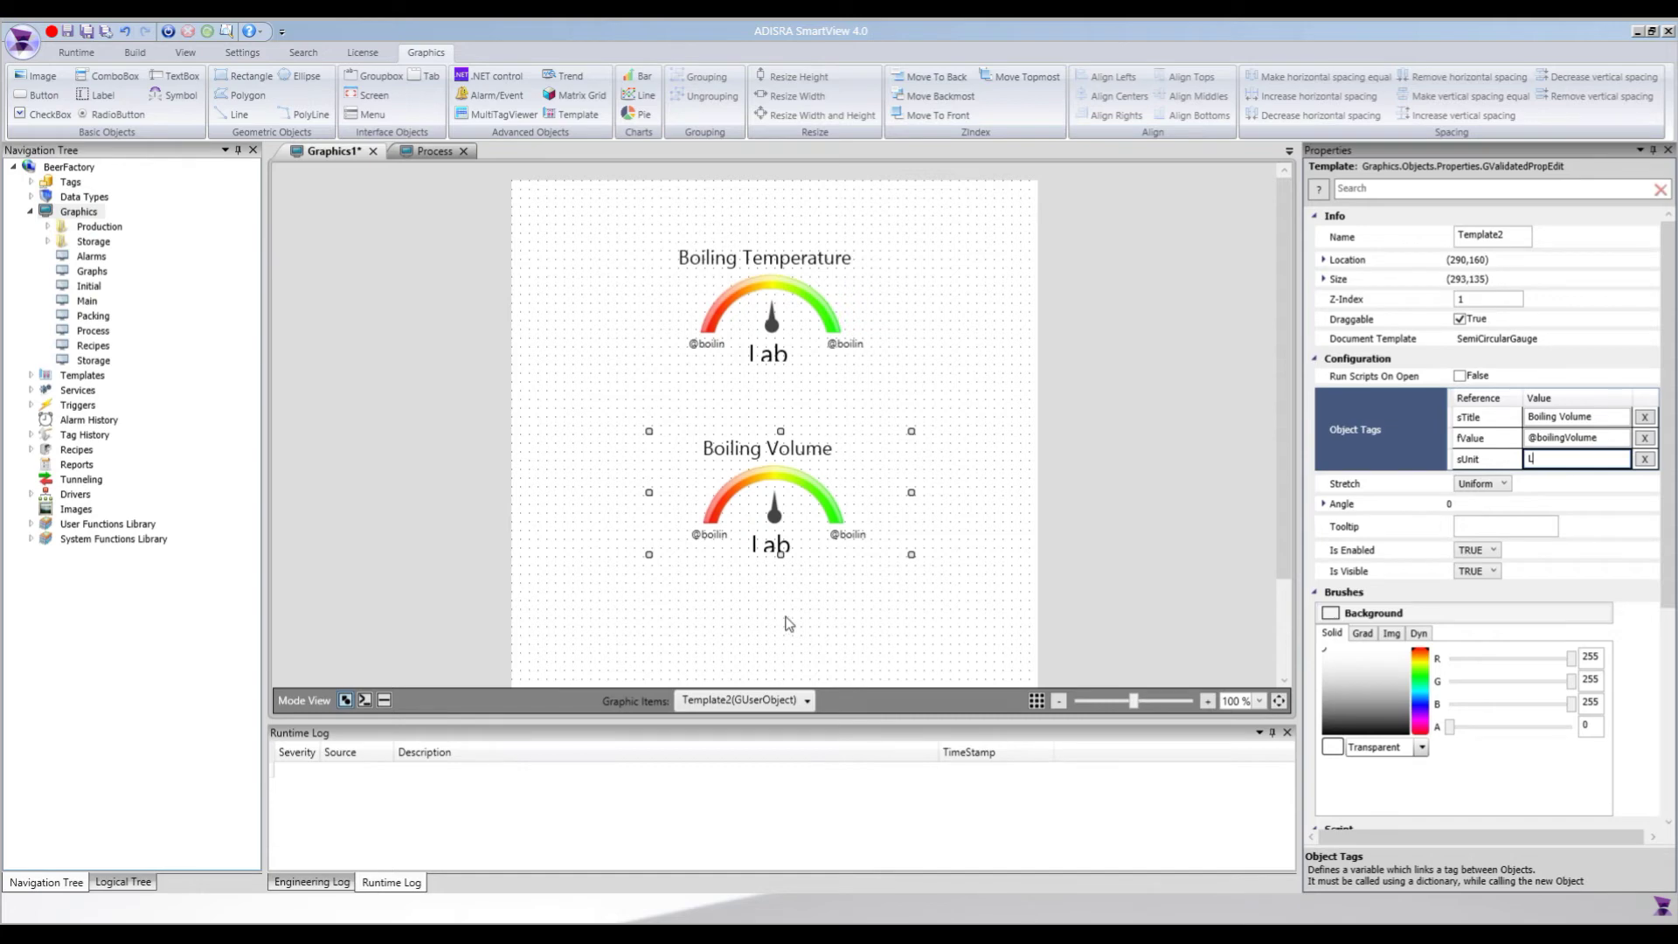
click(920, 486)
Save the new graphic as BoilingInformation.gra in the project's Graphics folder
click(820, 330)
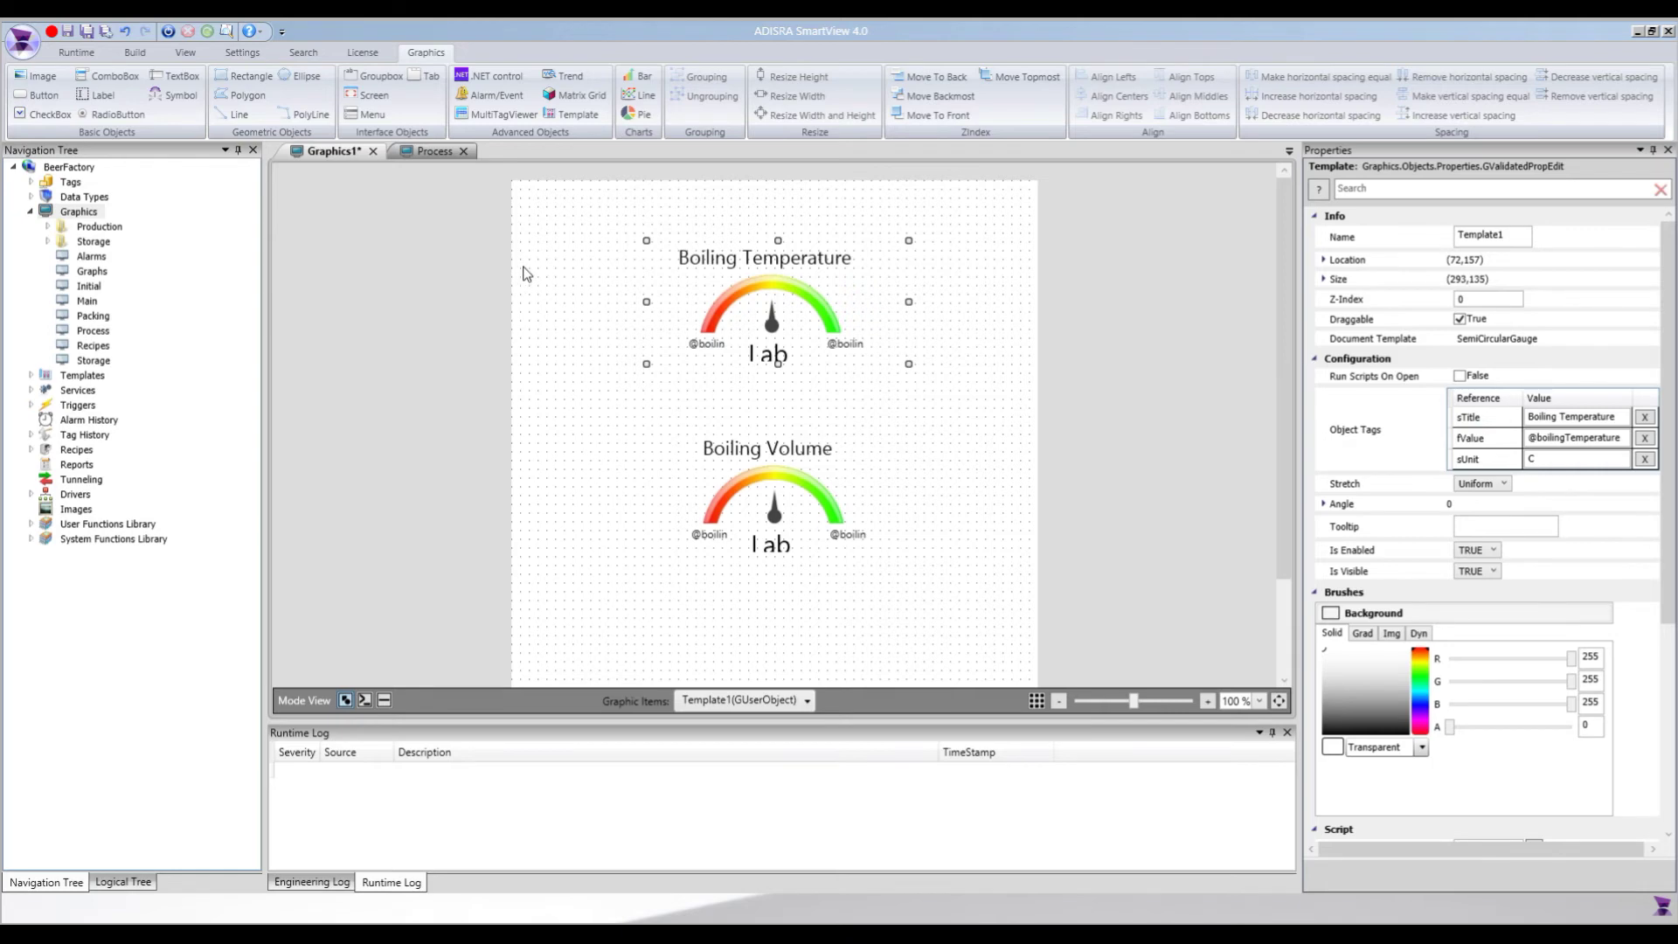
key(ctrl+s)
drag(162, 596, 54, 590)
text(Boiling)
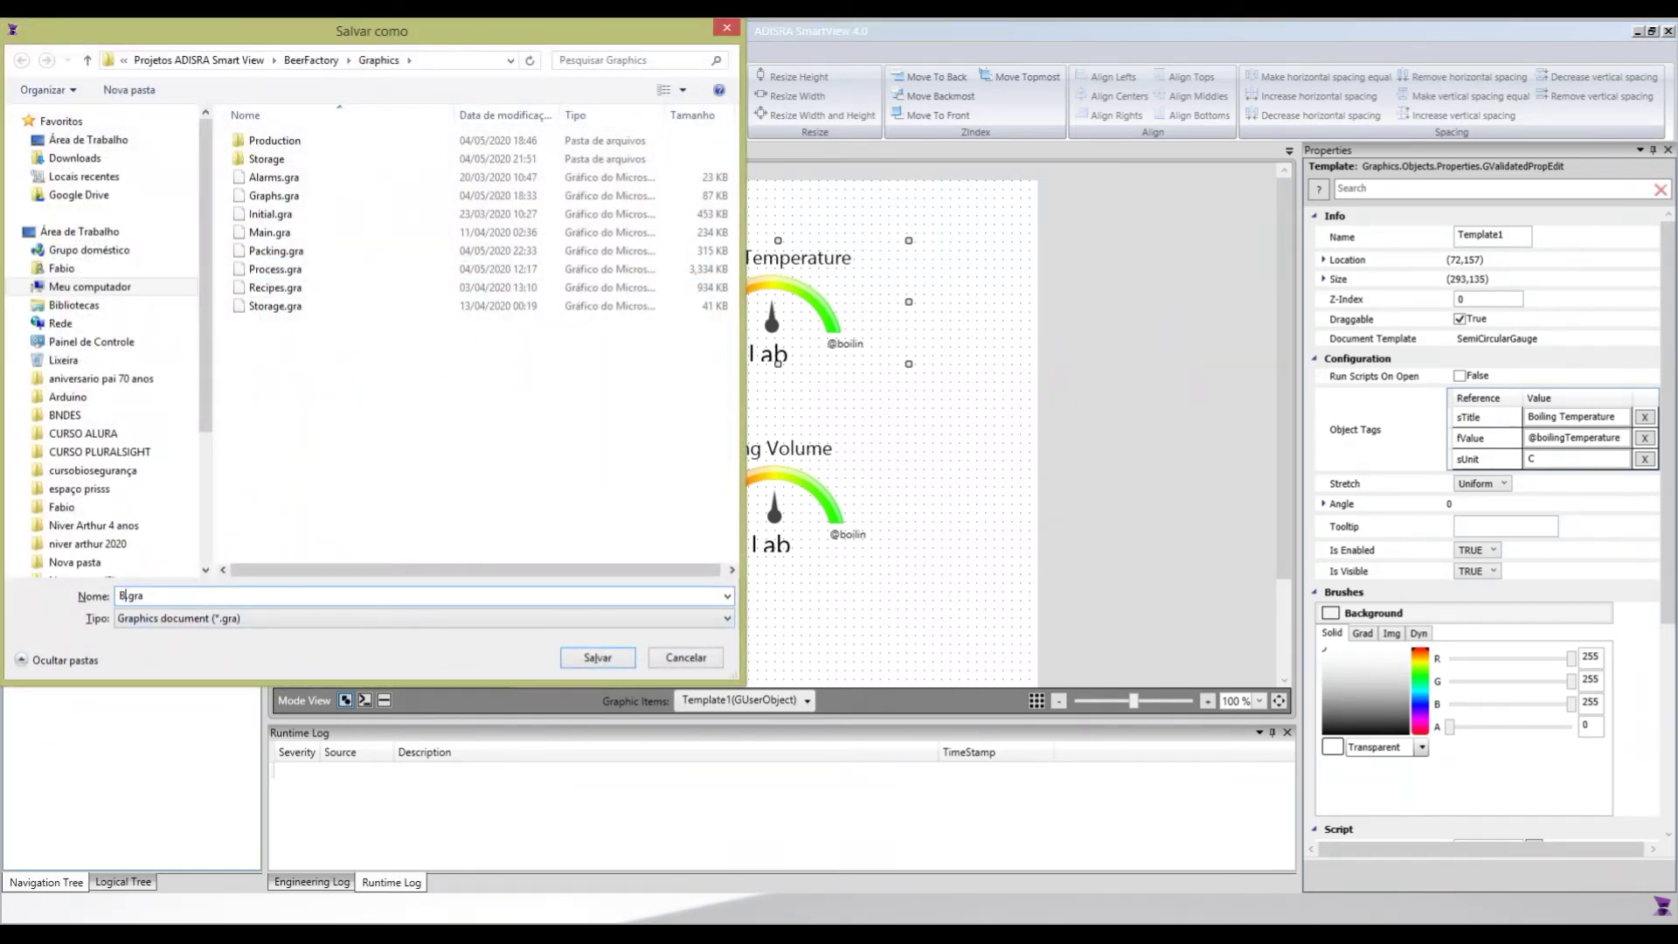
text(Information)
click(577, 667)
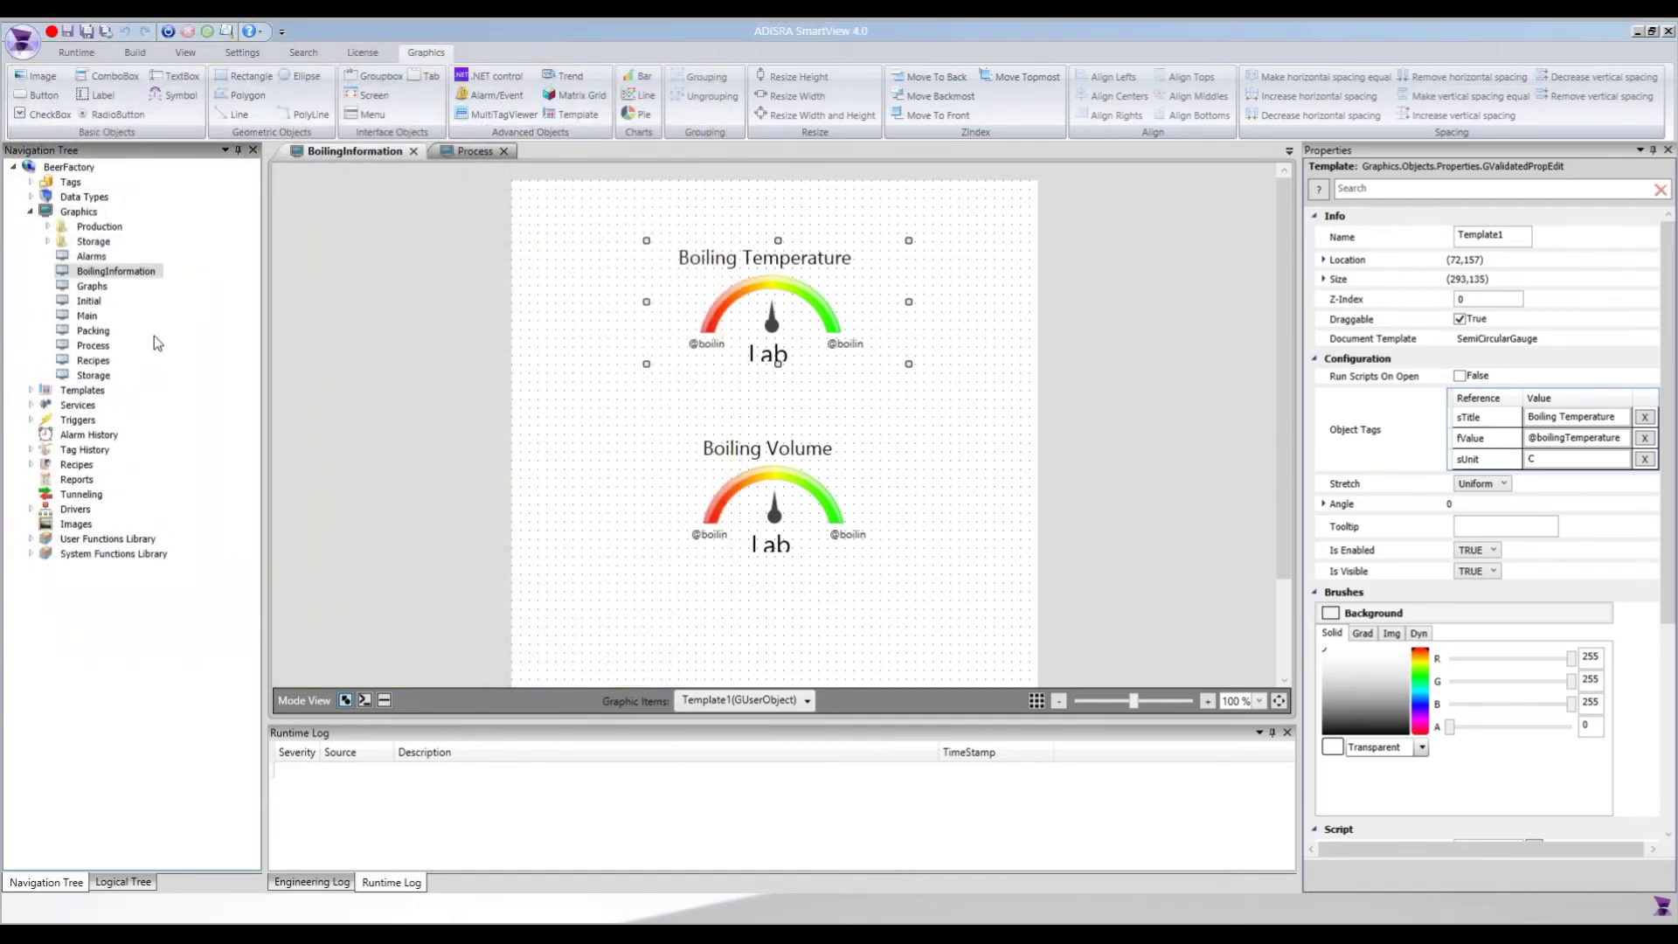
Nudge the value label slightly upward in the SemiCircularGauge template and save the template
click(35, 391)
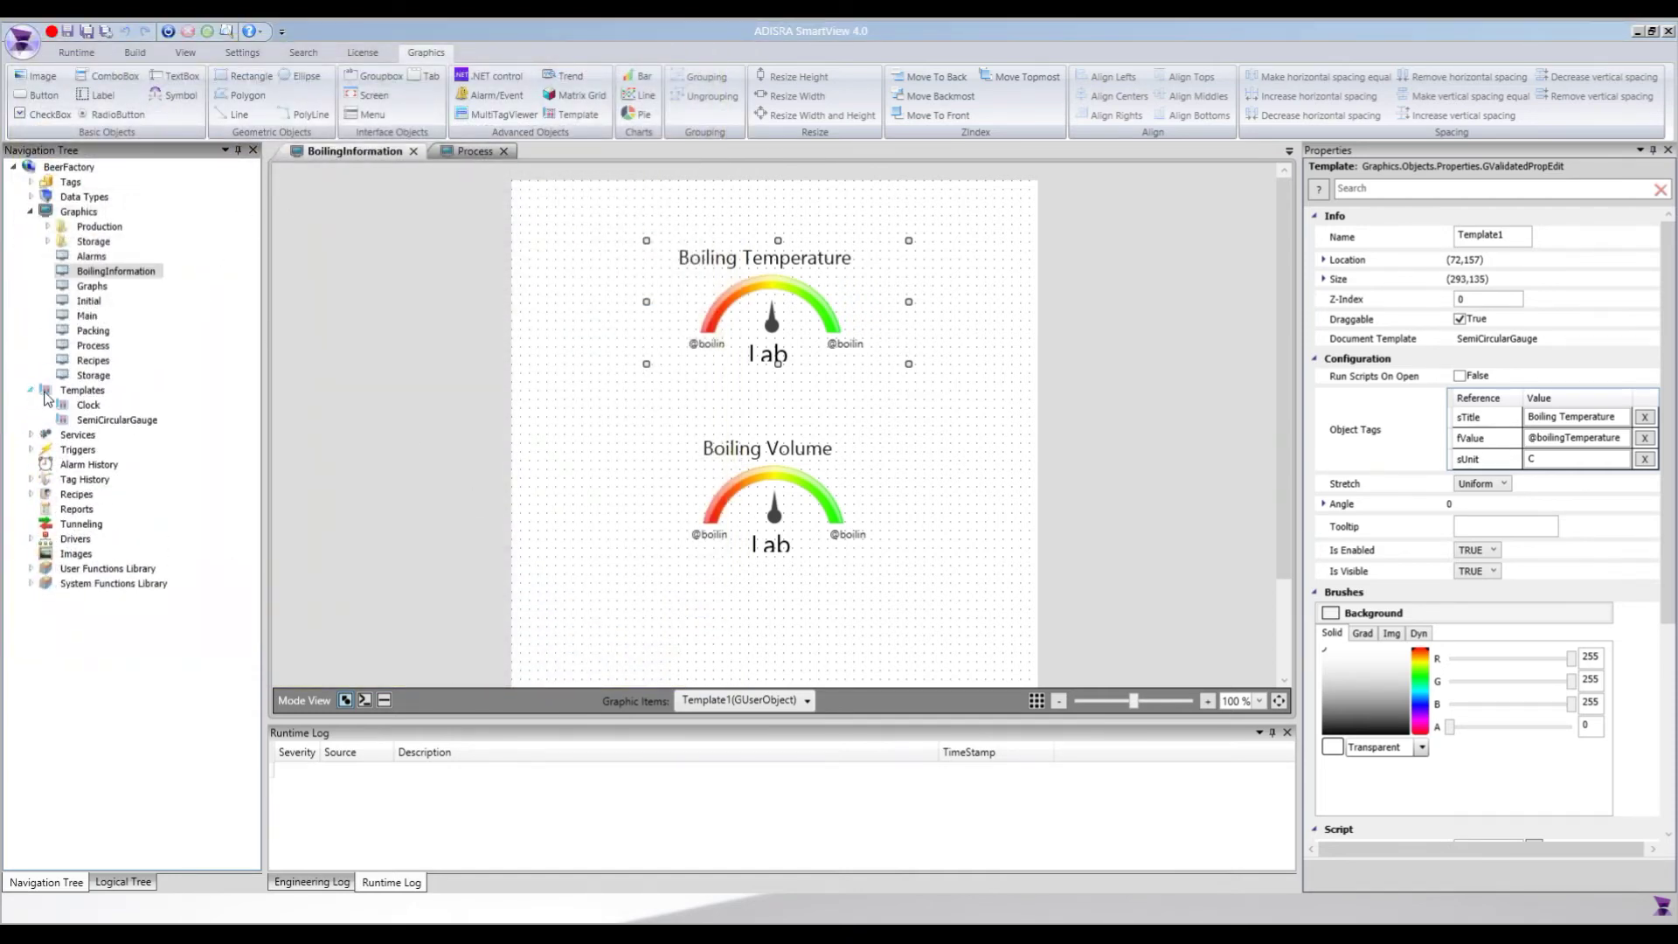
double_click(92, 419)
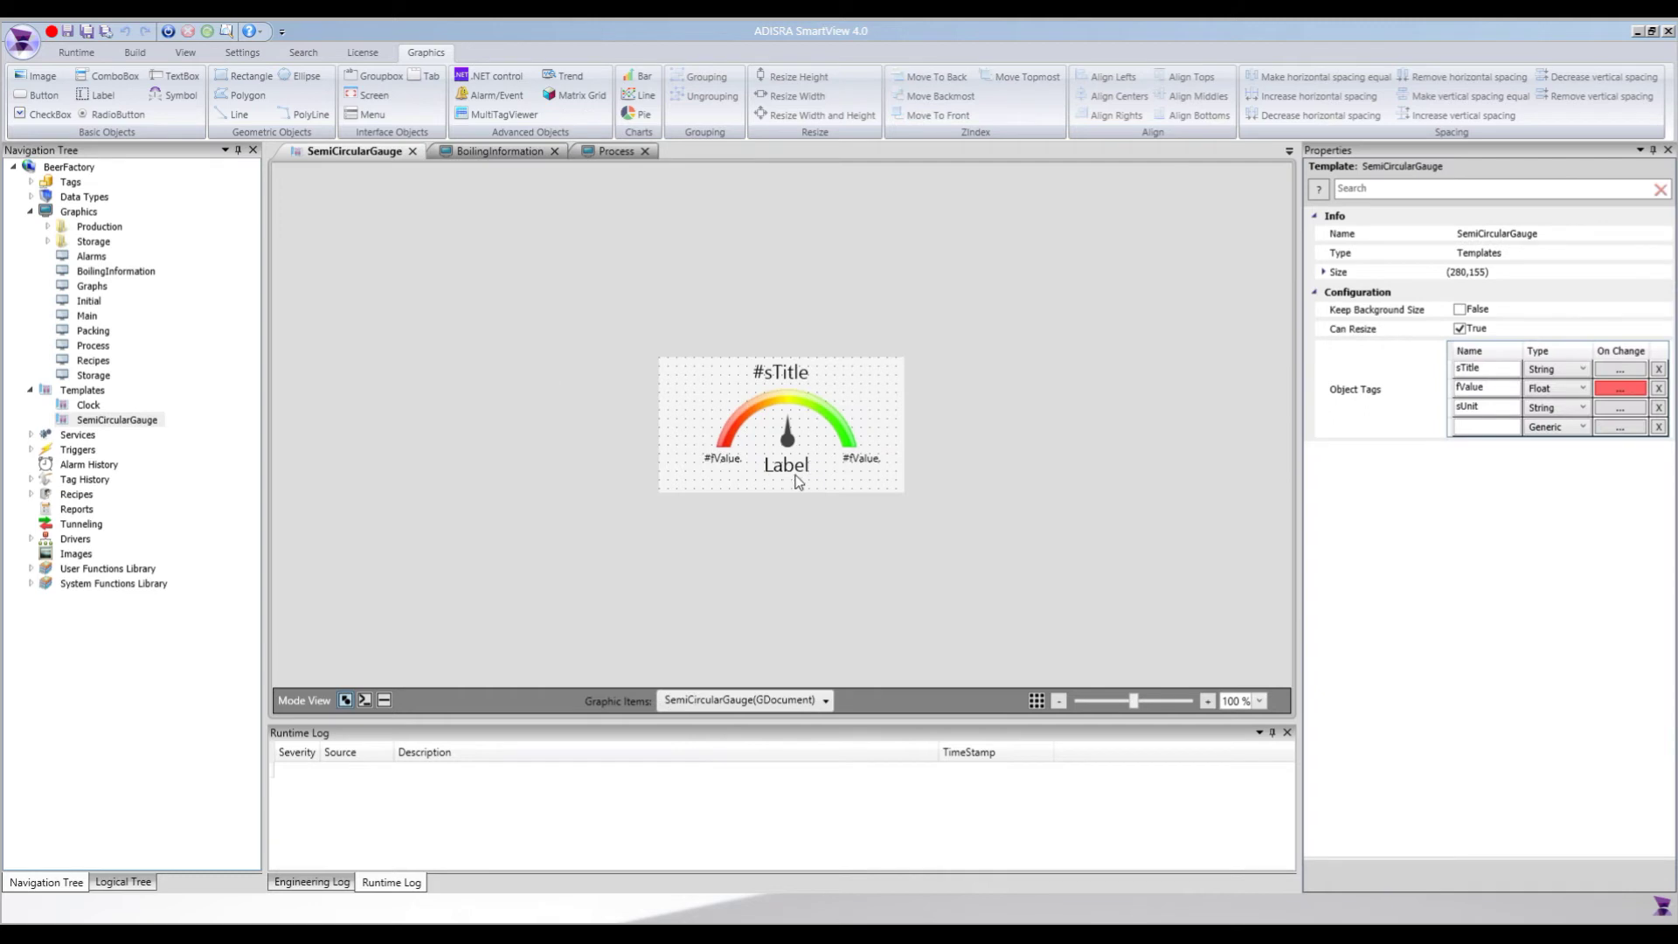
click(797, 479)
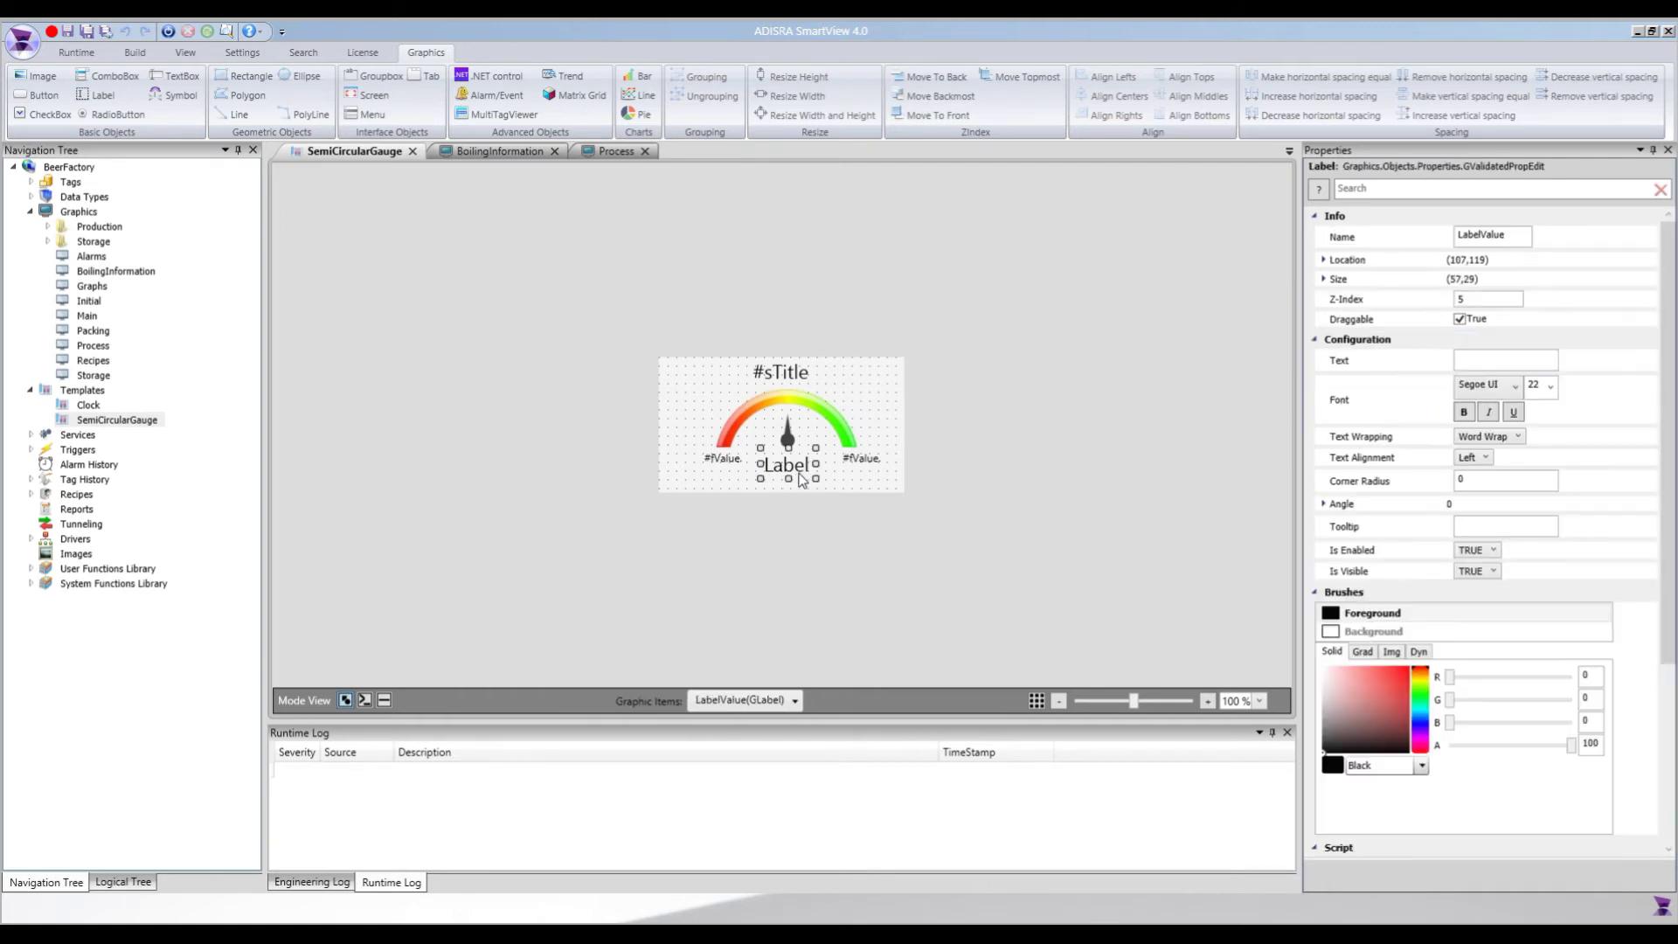
drag(800, 482, 787, 475)
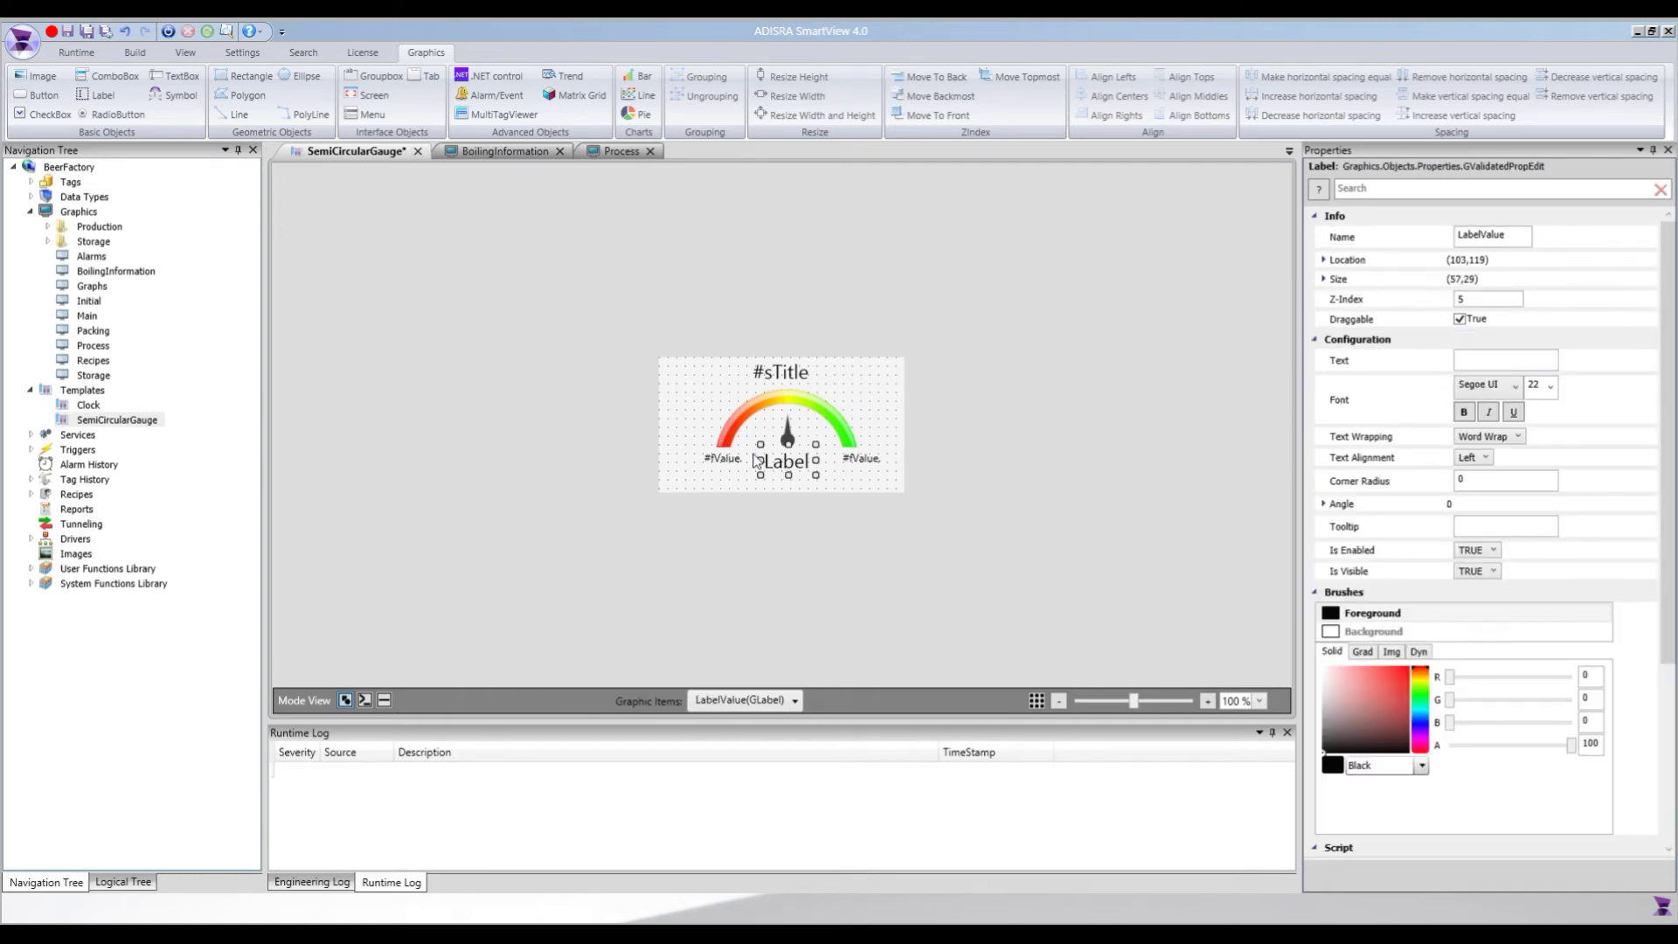
click(707, 392)
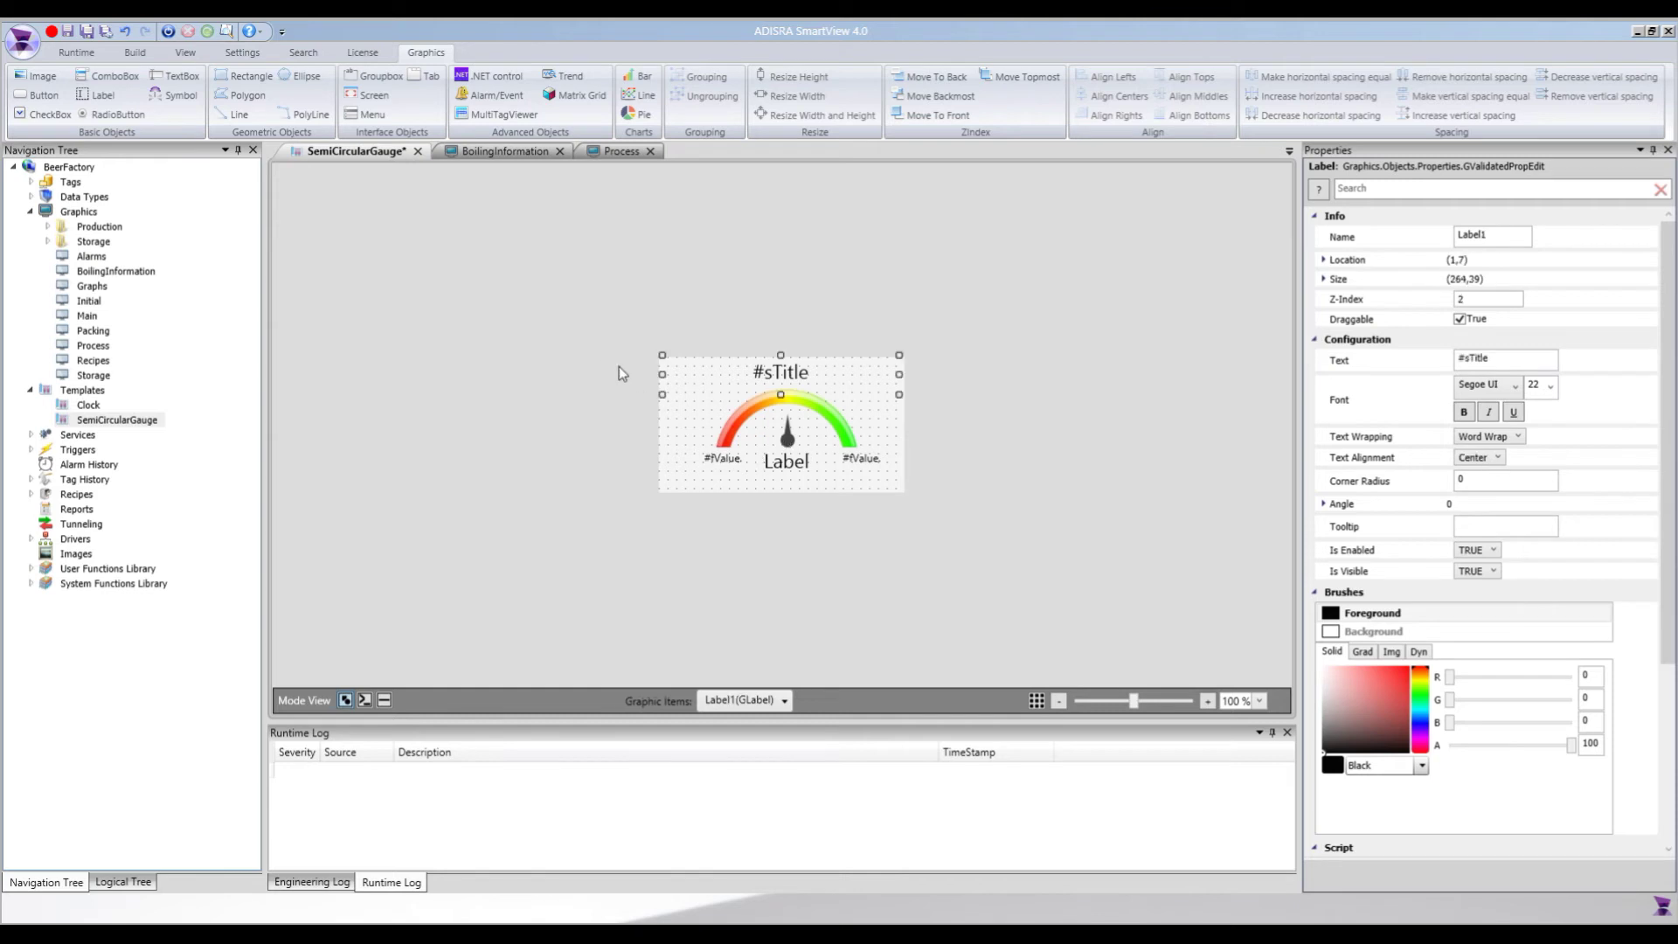
key(ctrl+s)
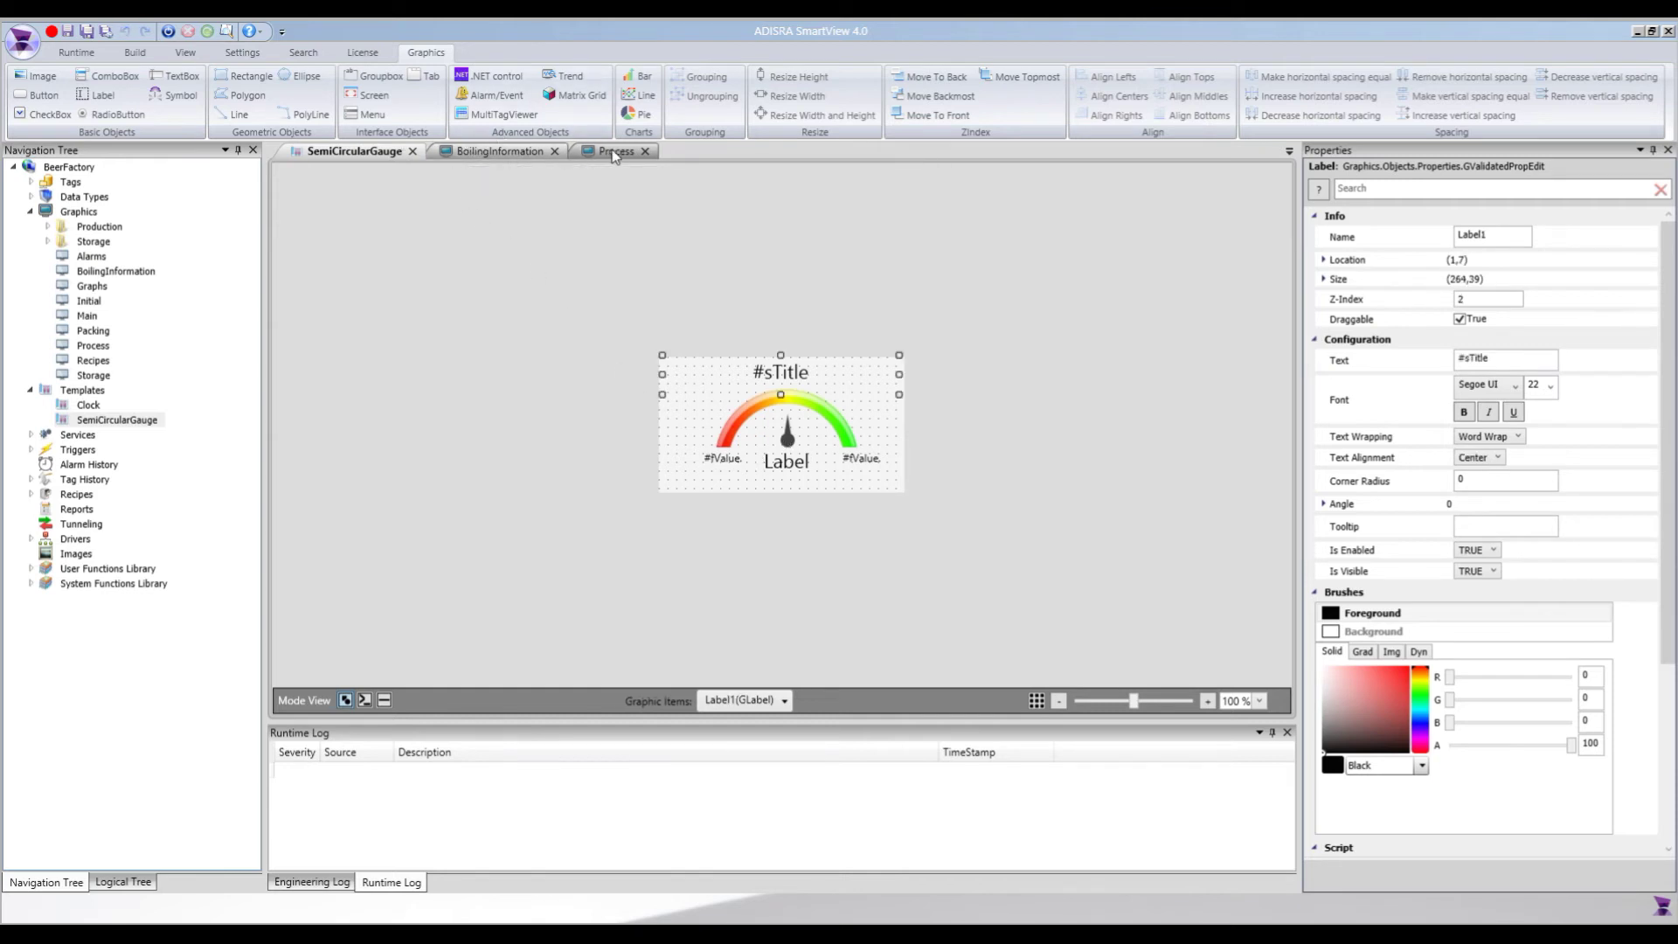
Close and reopen the BoilingInformation graphic to reload its gauges from the saved template
click(502, 149)
key(ctrl+F4)
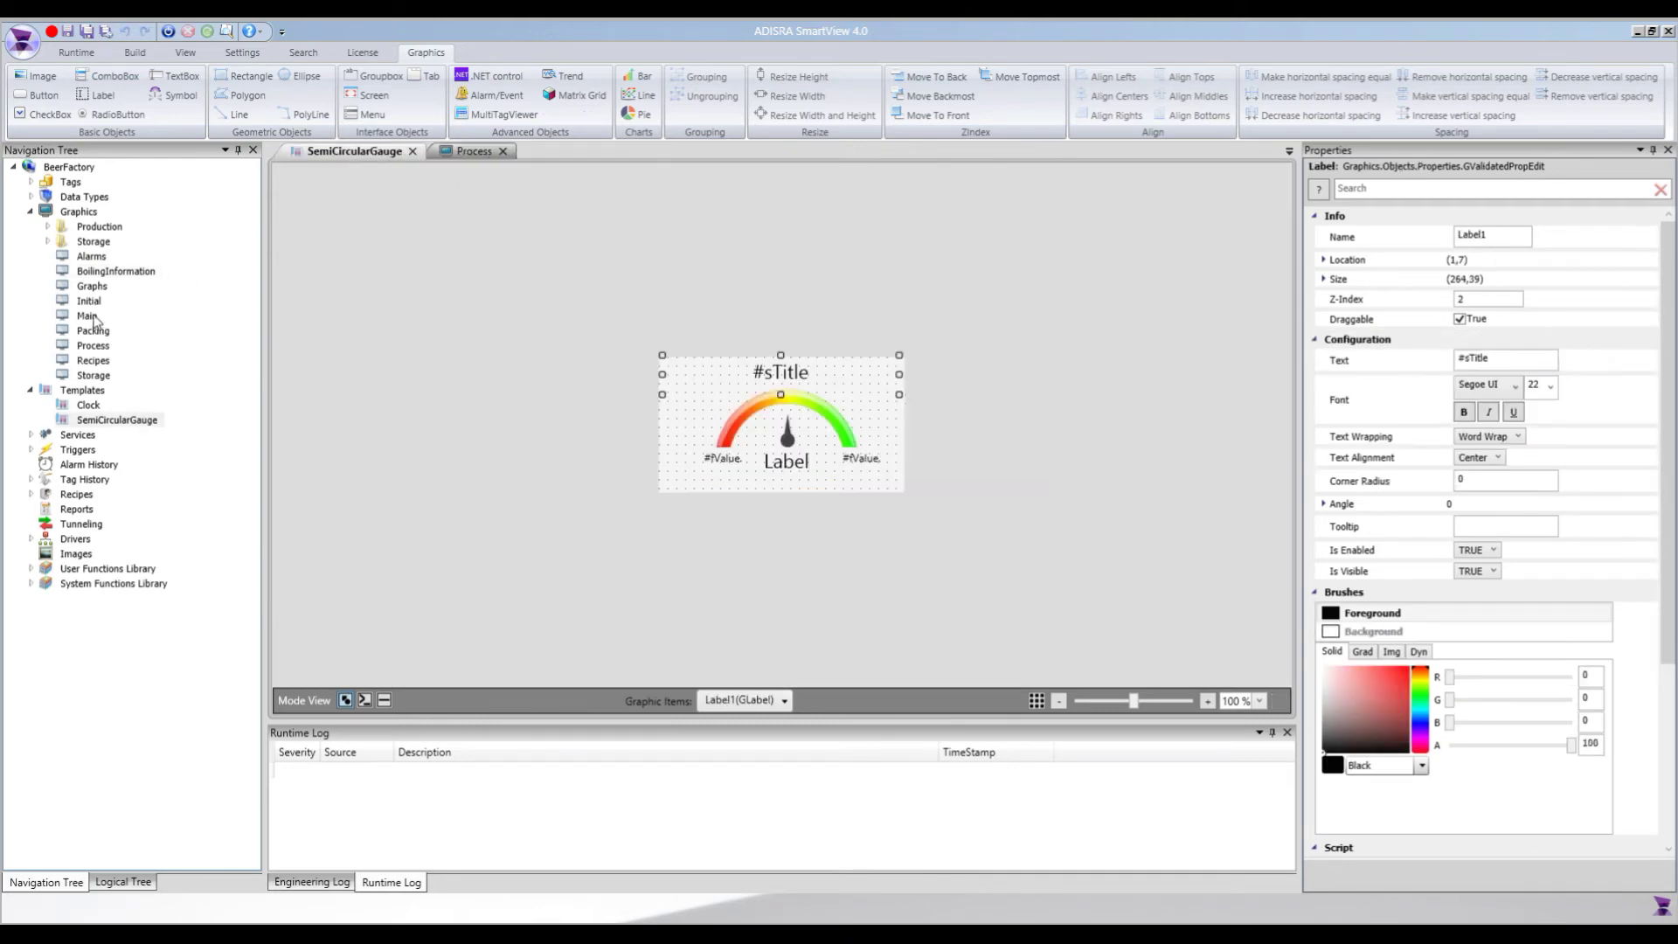
double_click(97, 272)
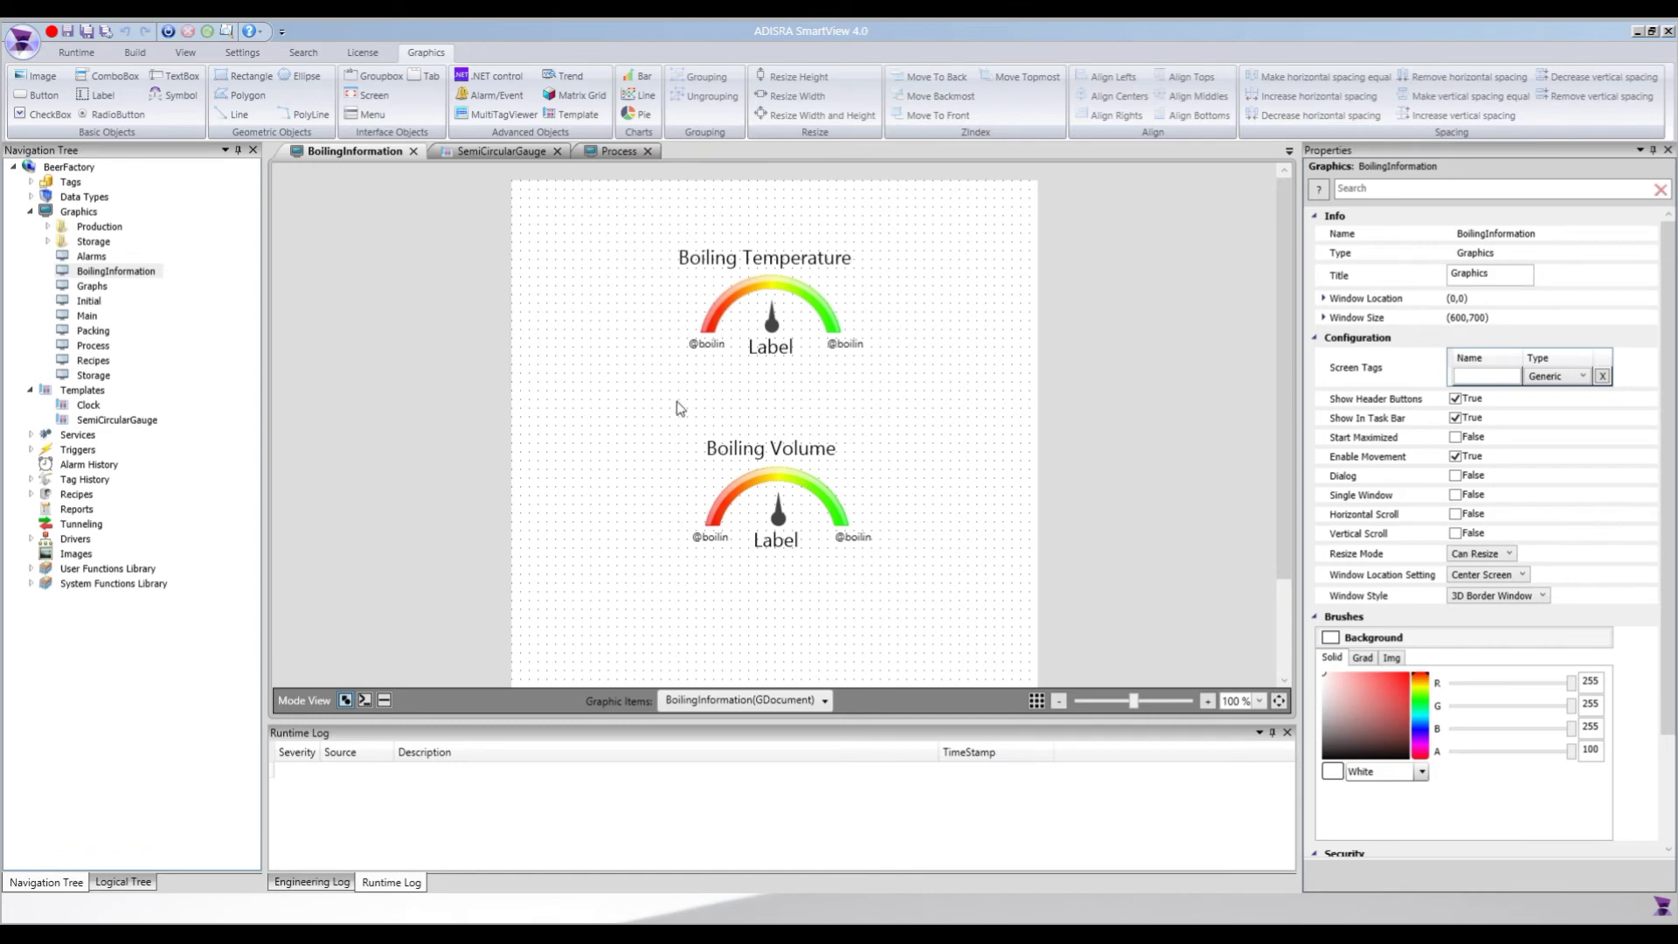
Move the Boiling Temperature and Boiling Volume gauges together closer to the upper edge of the graphic
click(775, 495)
ctrl+click(757, 320)
key(Up)
key(Up)
key(Up)
key(Up)
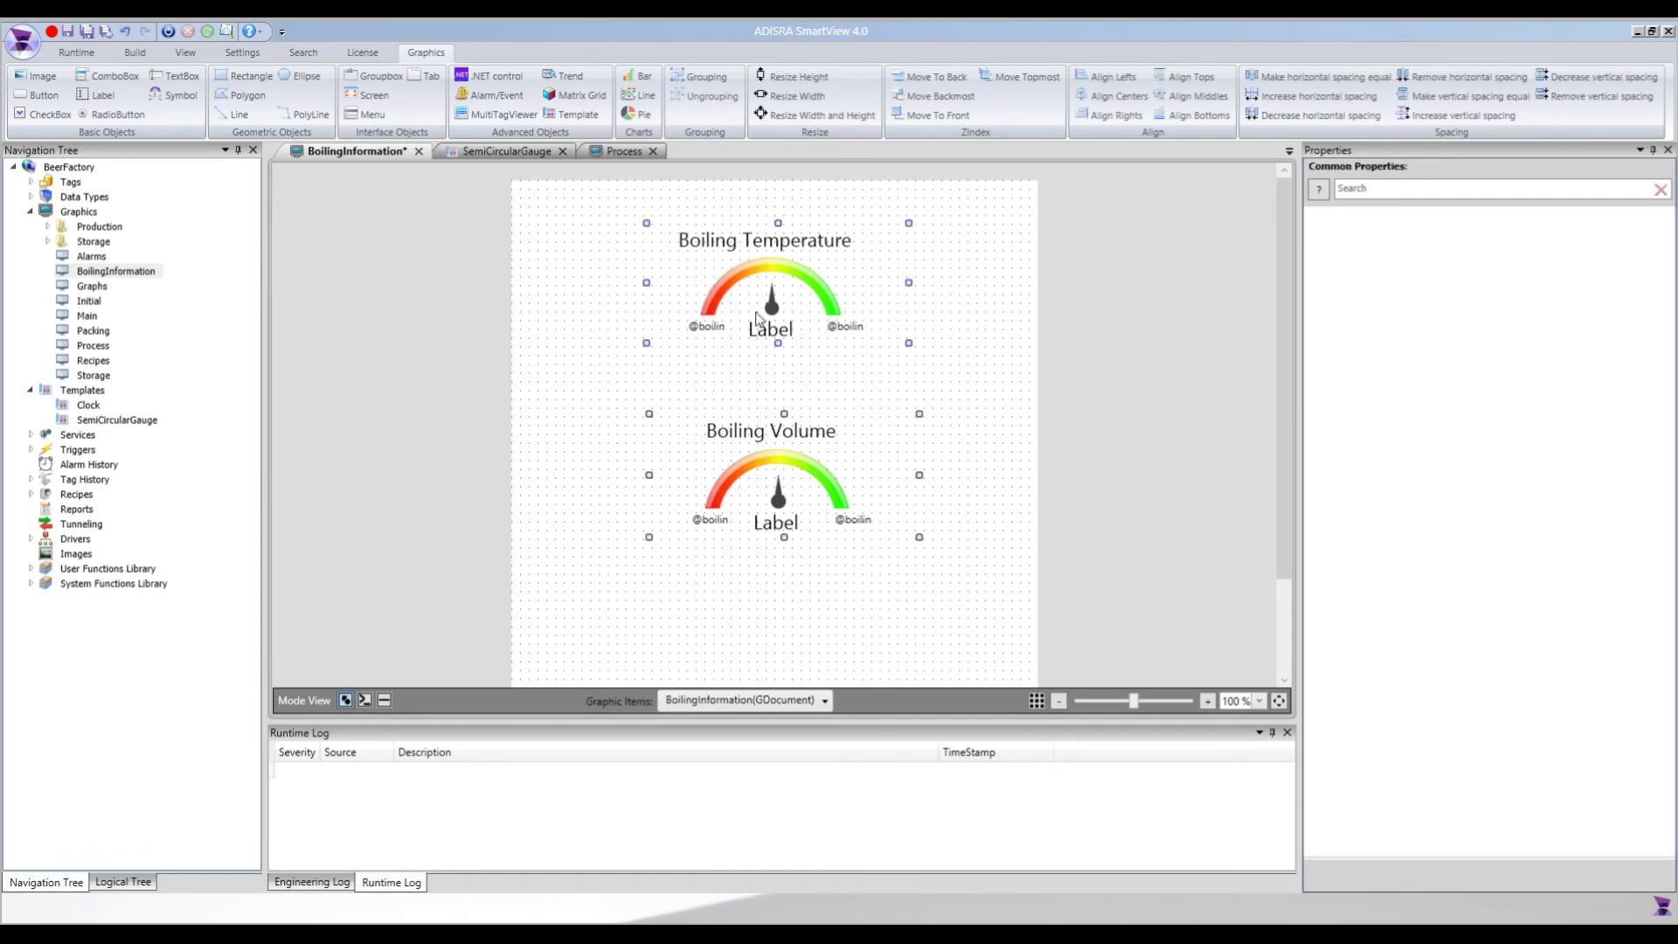
click(981, 326)
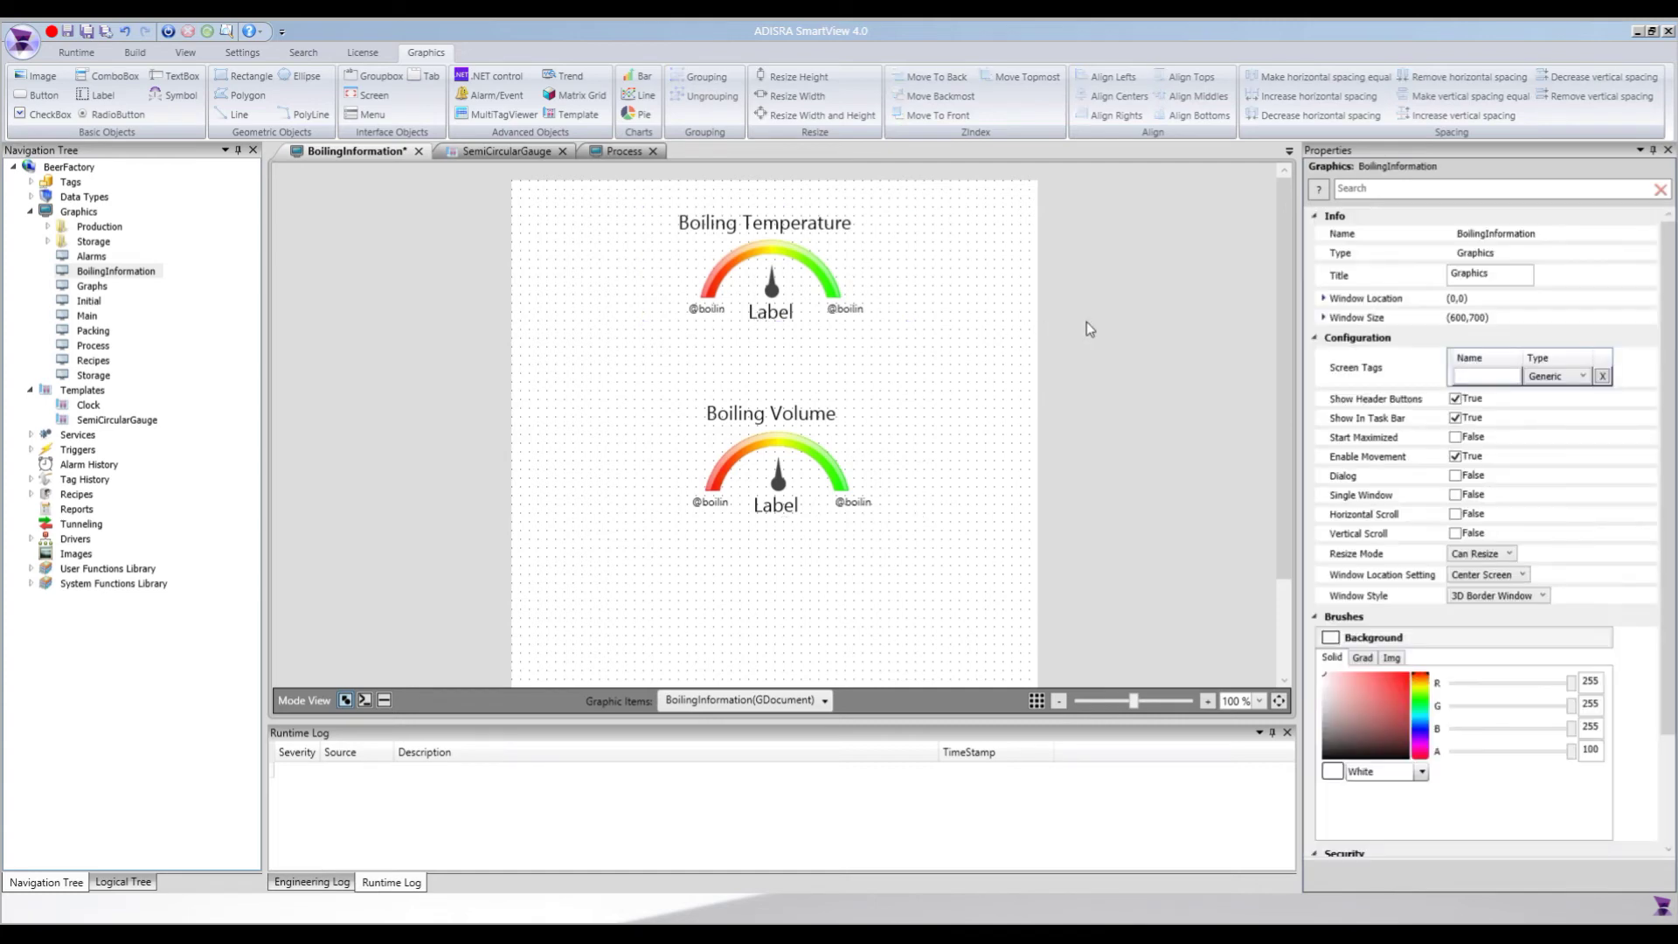
Set the BoilingInformation window size to a width of 400 and a height of 500
click(1321, 318)
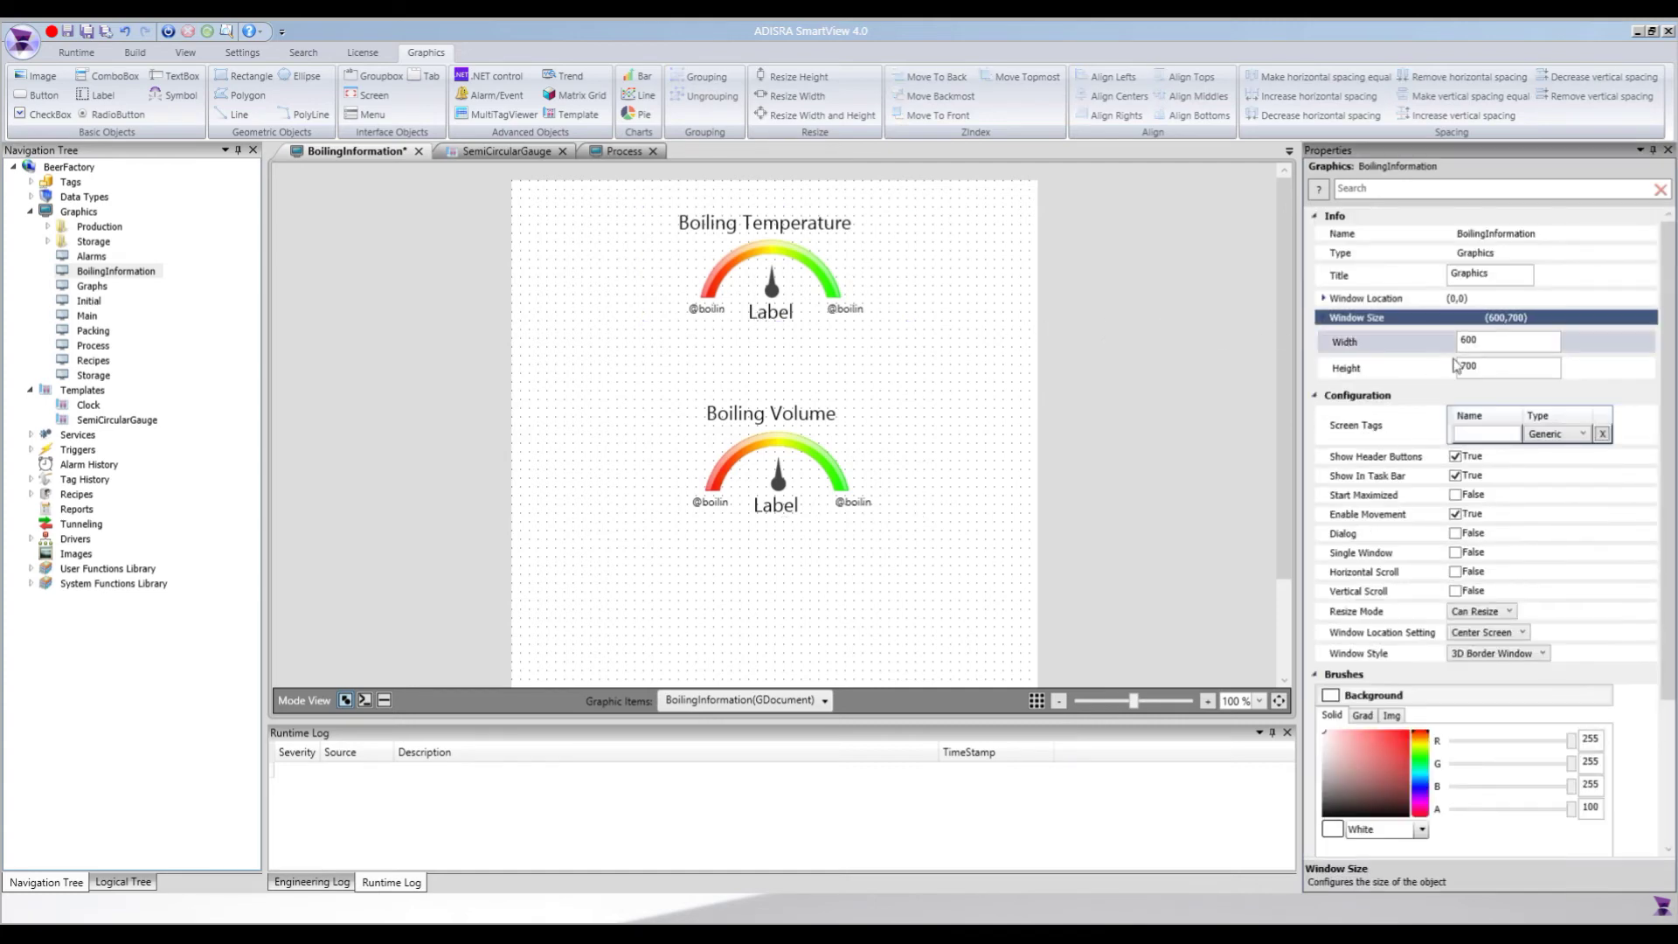
click(1487, 343)
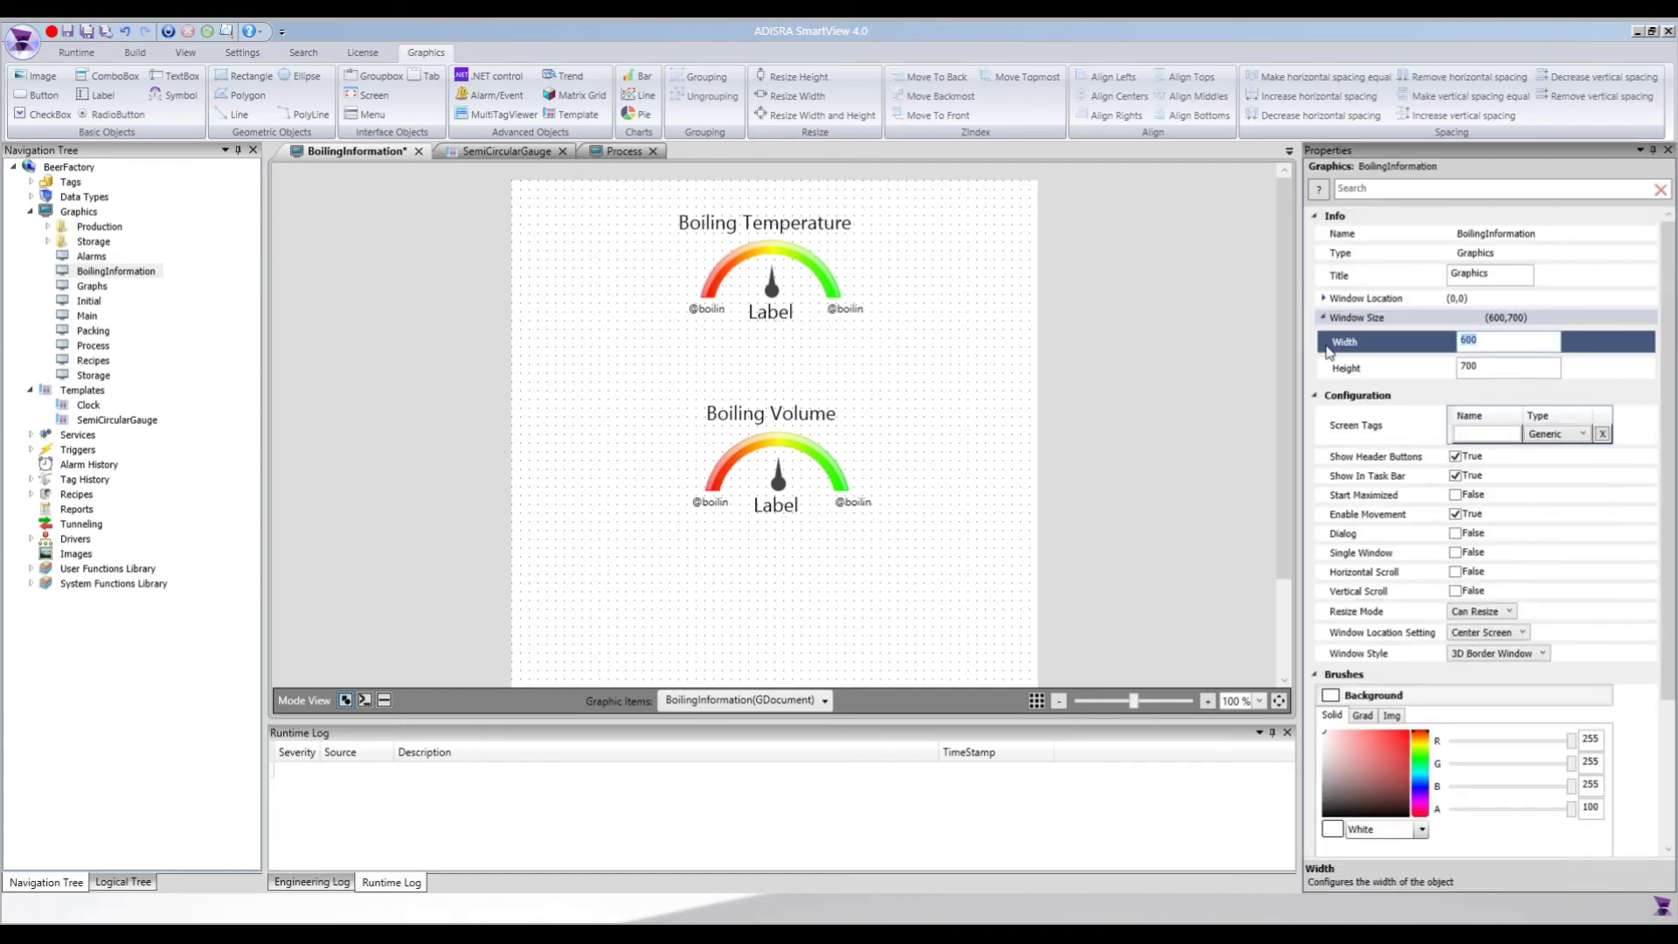
text(400)
key(Tab)
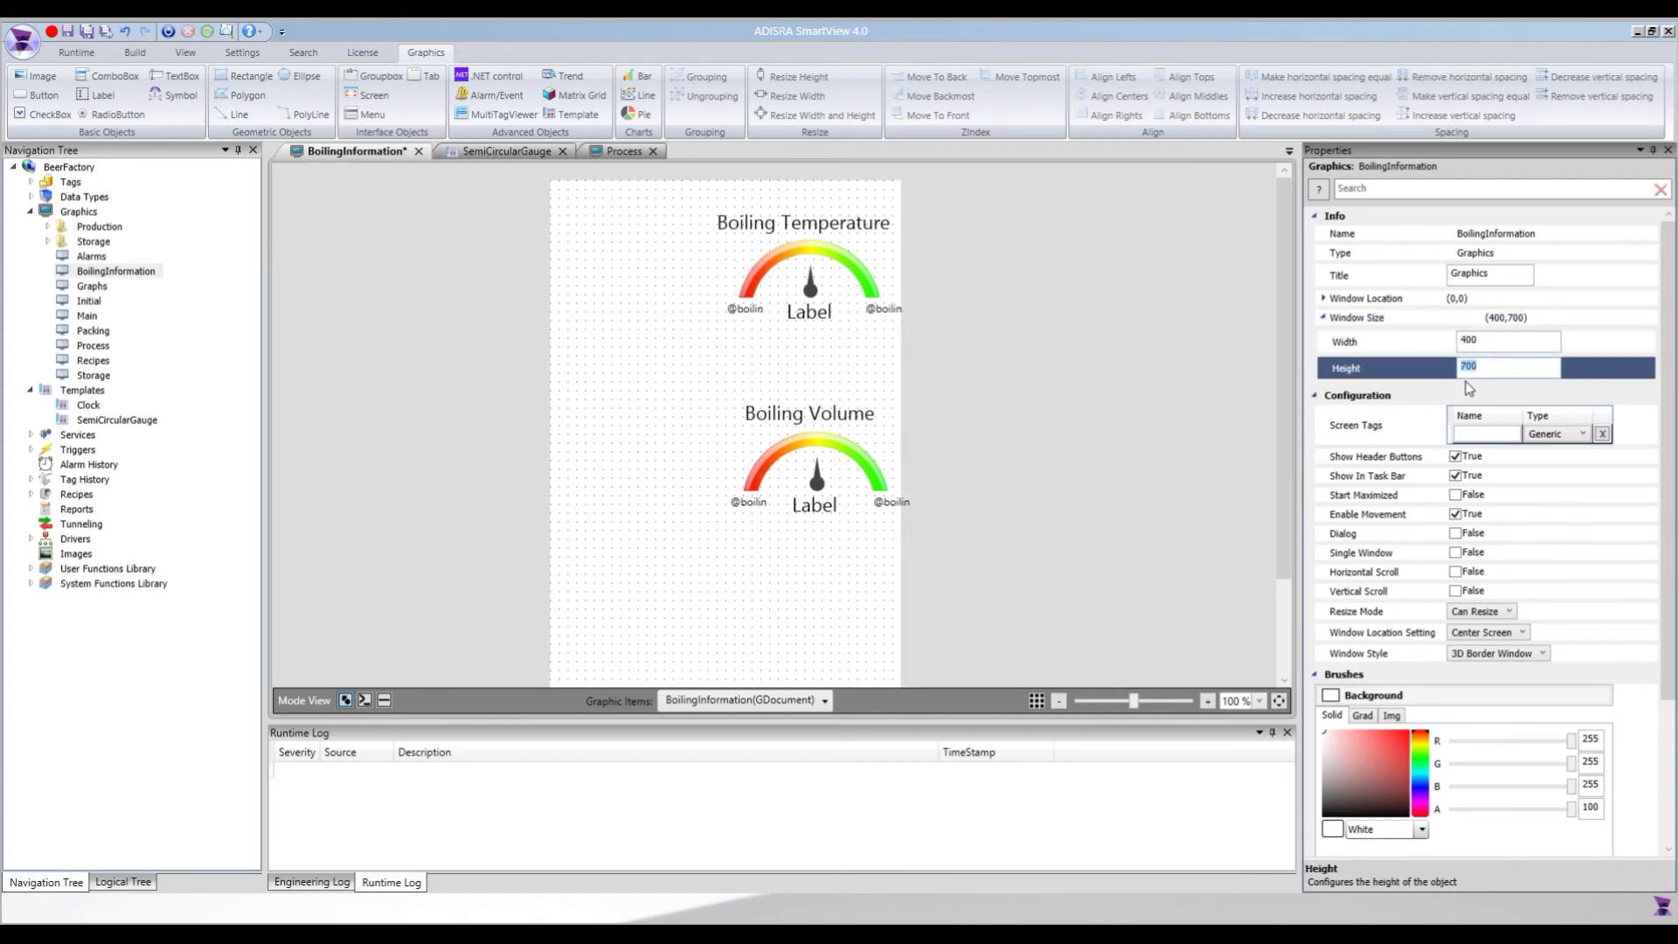
text(500)
key(Return)
Reposition both gauges together so they sit centred in the resized graphic, and save it
click(817, 319)
ctrl+click(805, 498)
drag(804, 498, 720, 513)
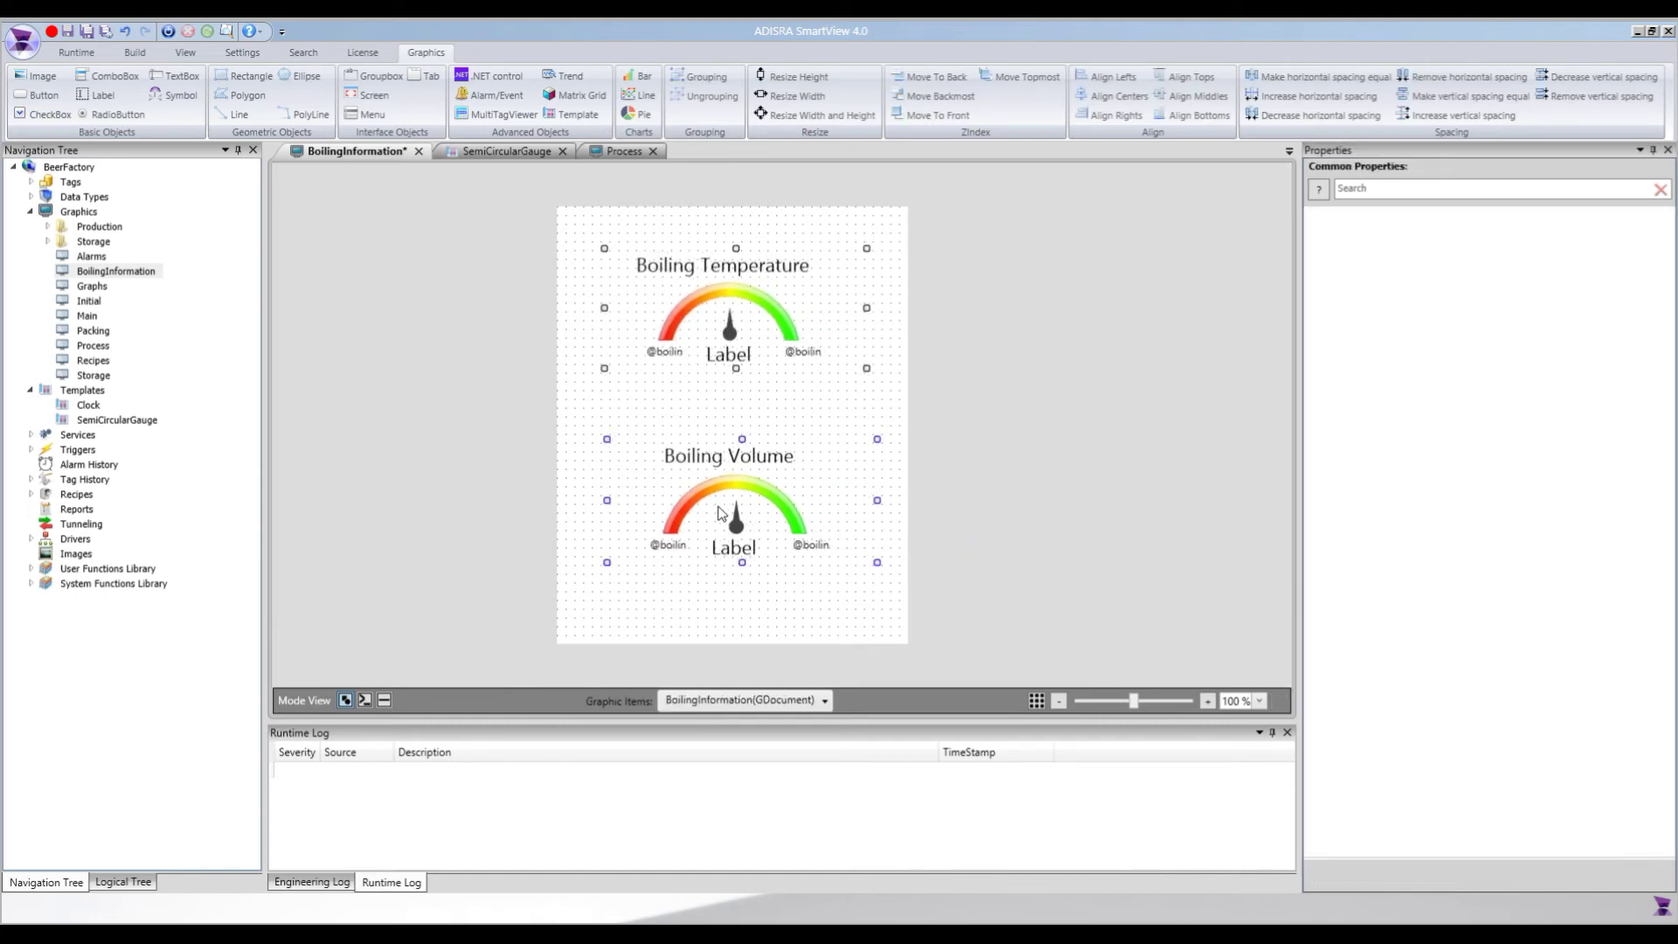
click(734, 625)
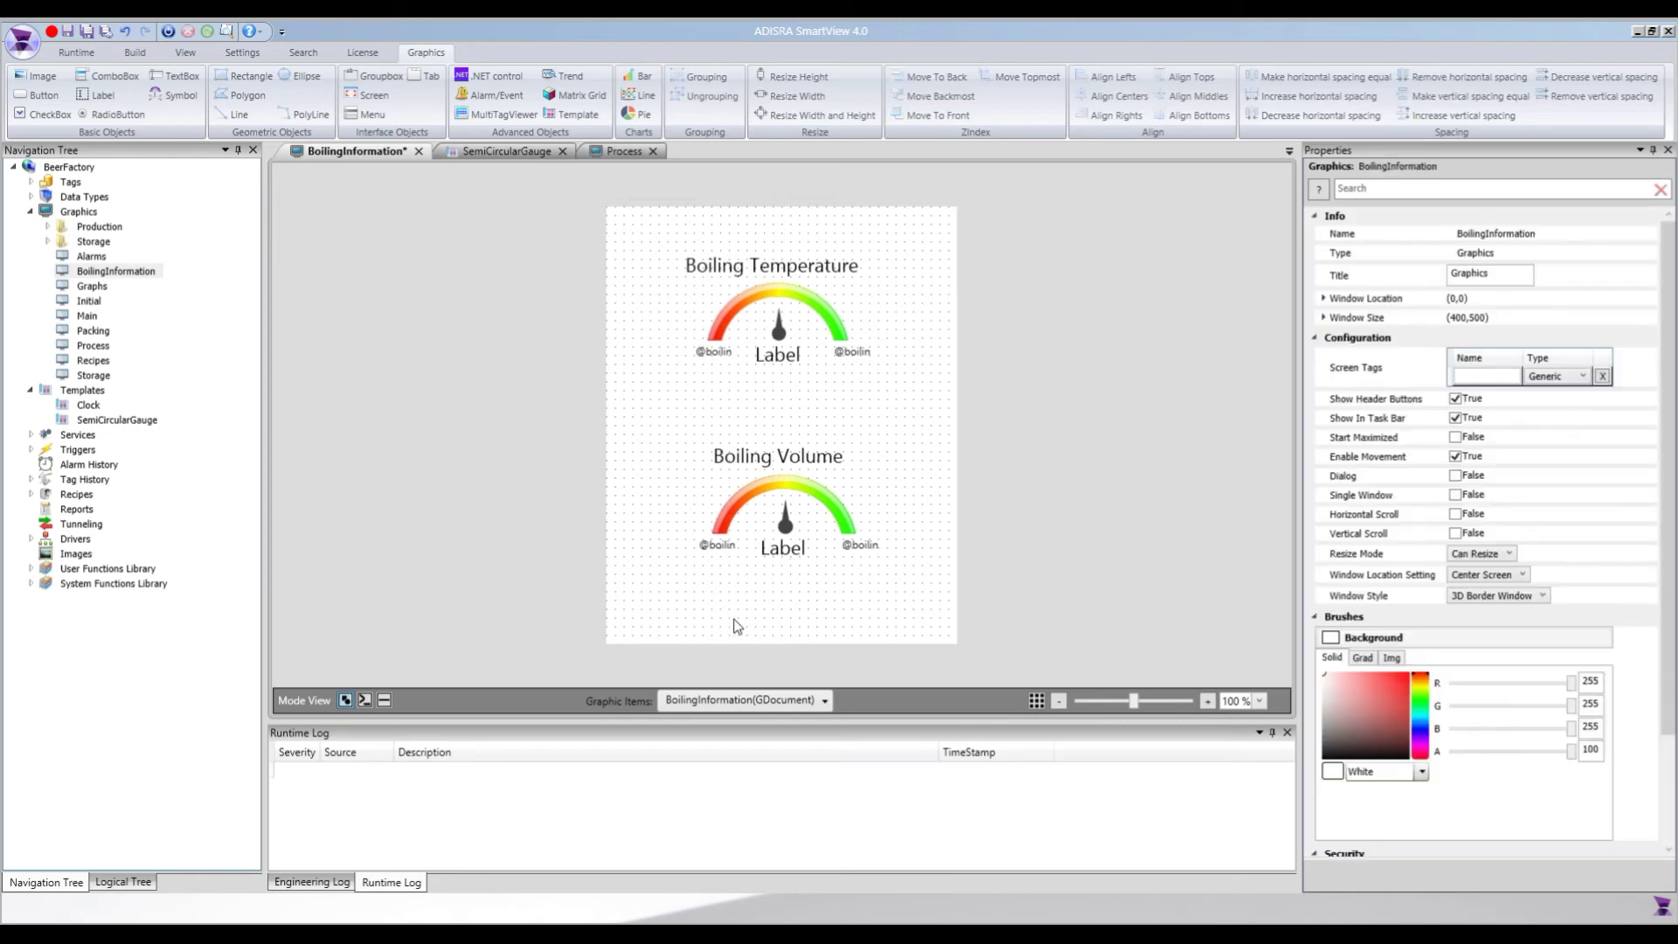
key(ctrl+s)
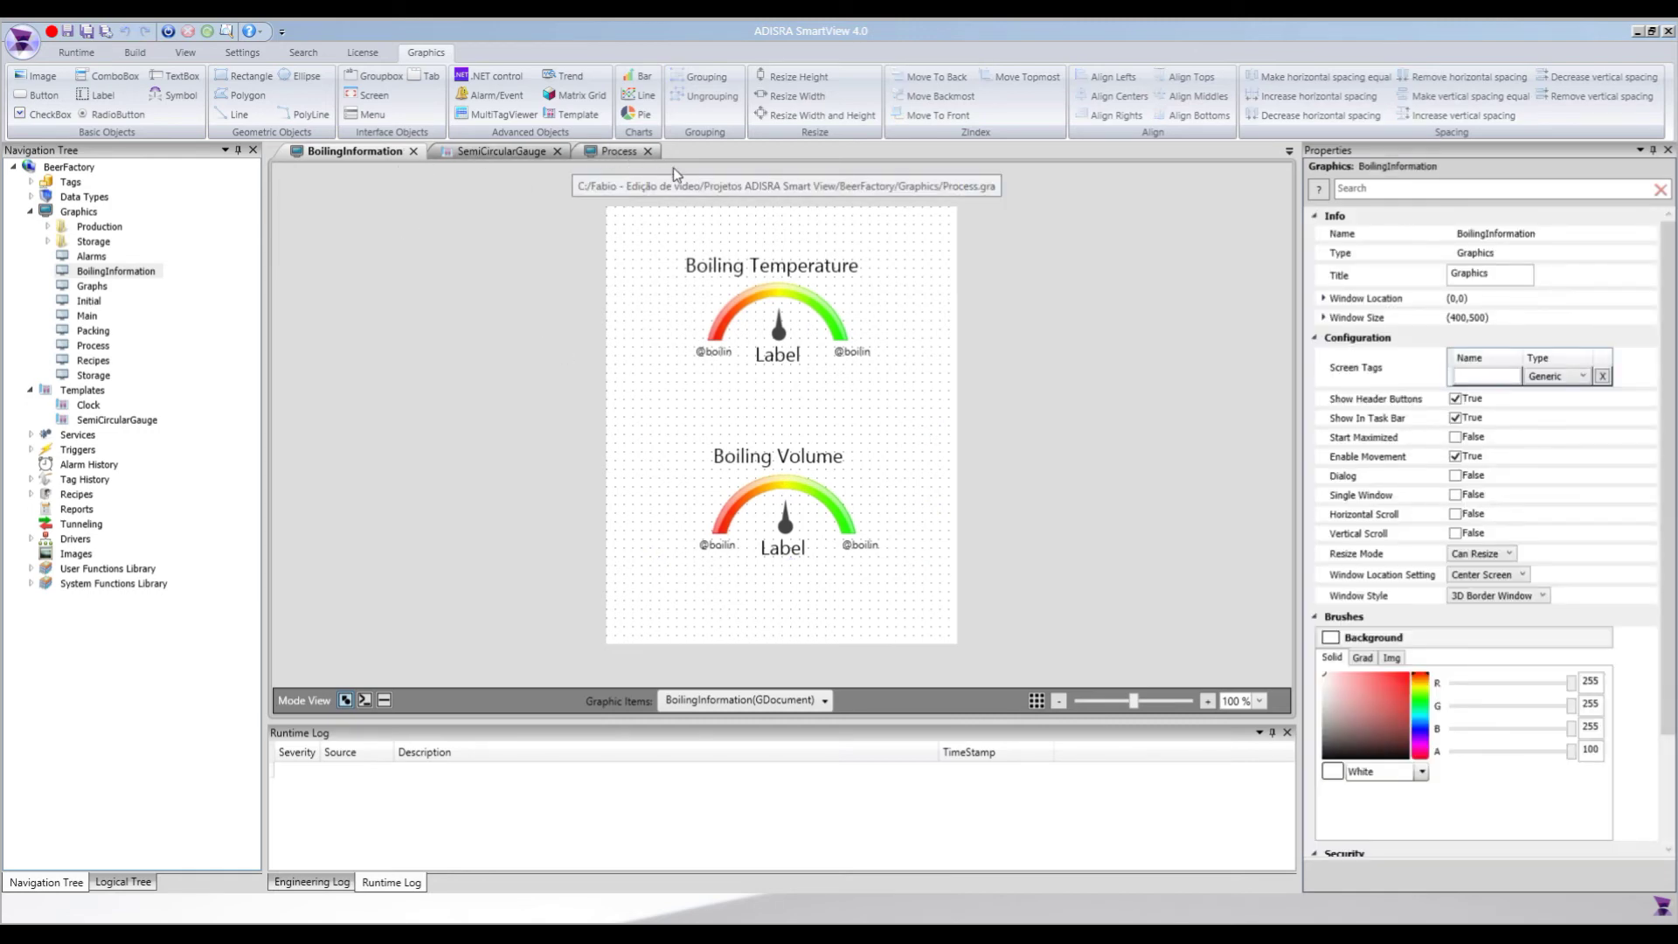
Add a small button above the boiling tank in the Process graphic and set its text to Info
click(616, 153)
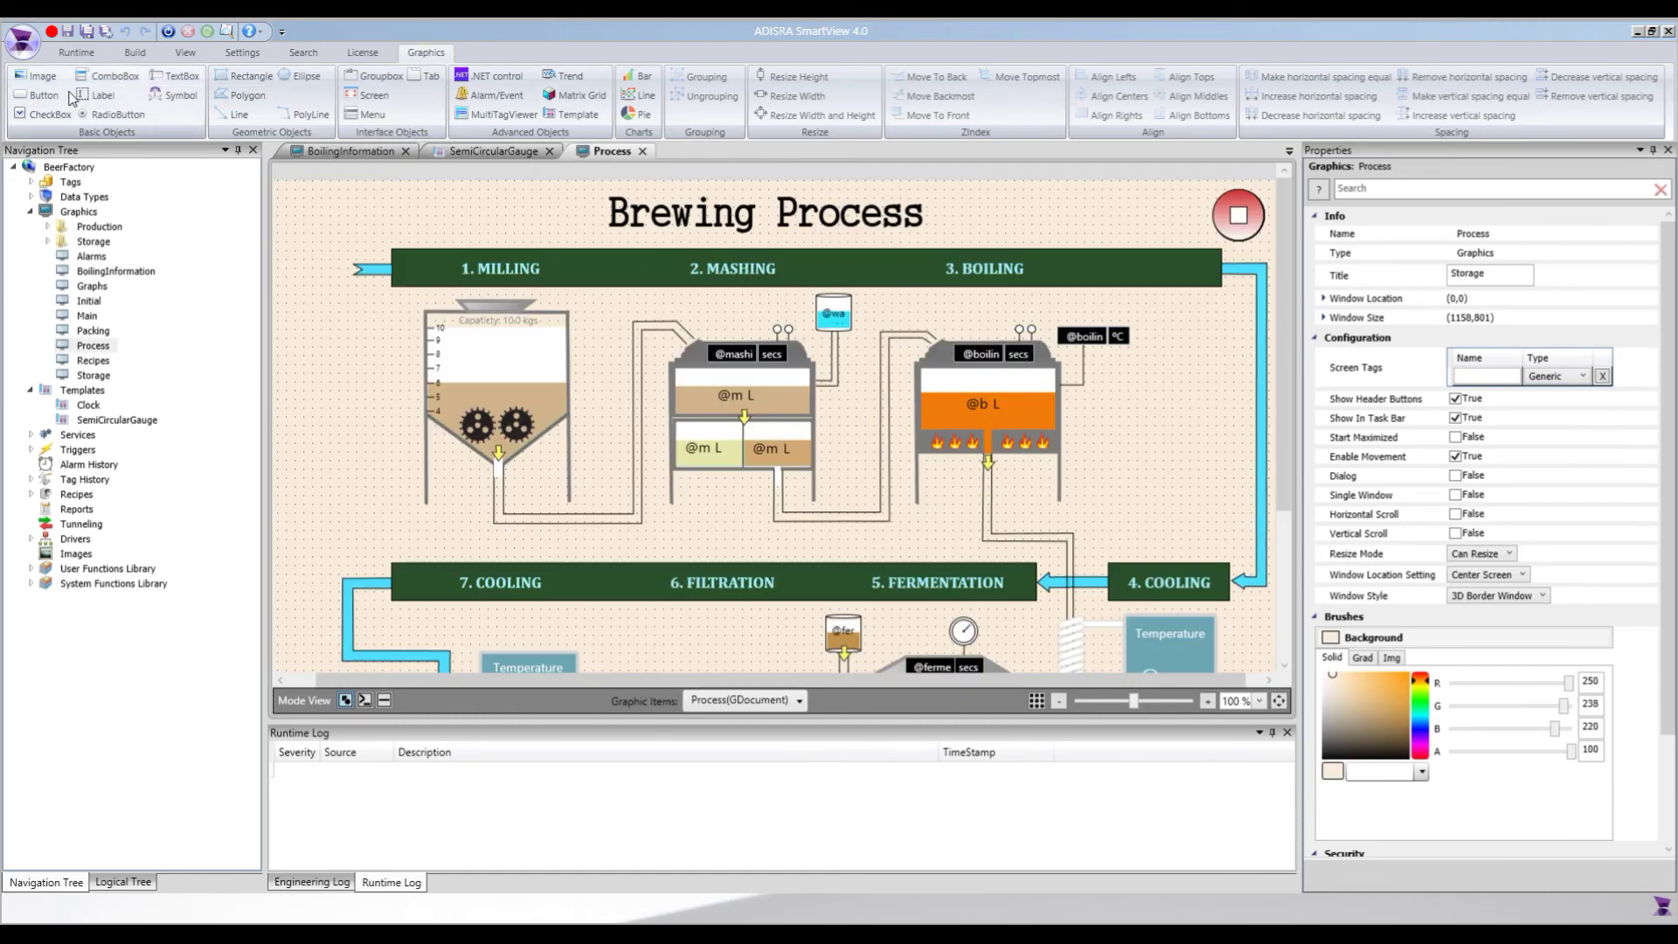
click(39, 95)
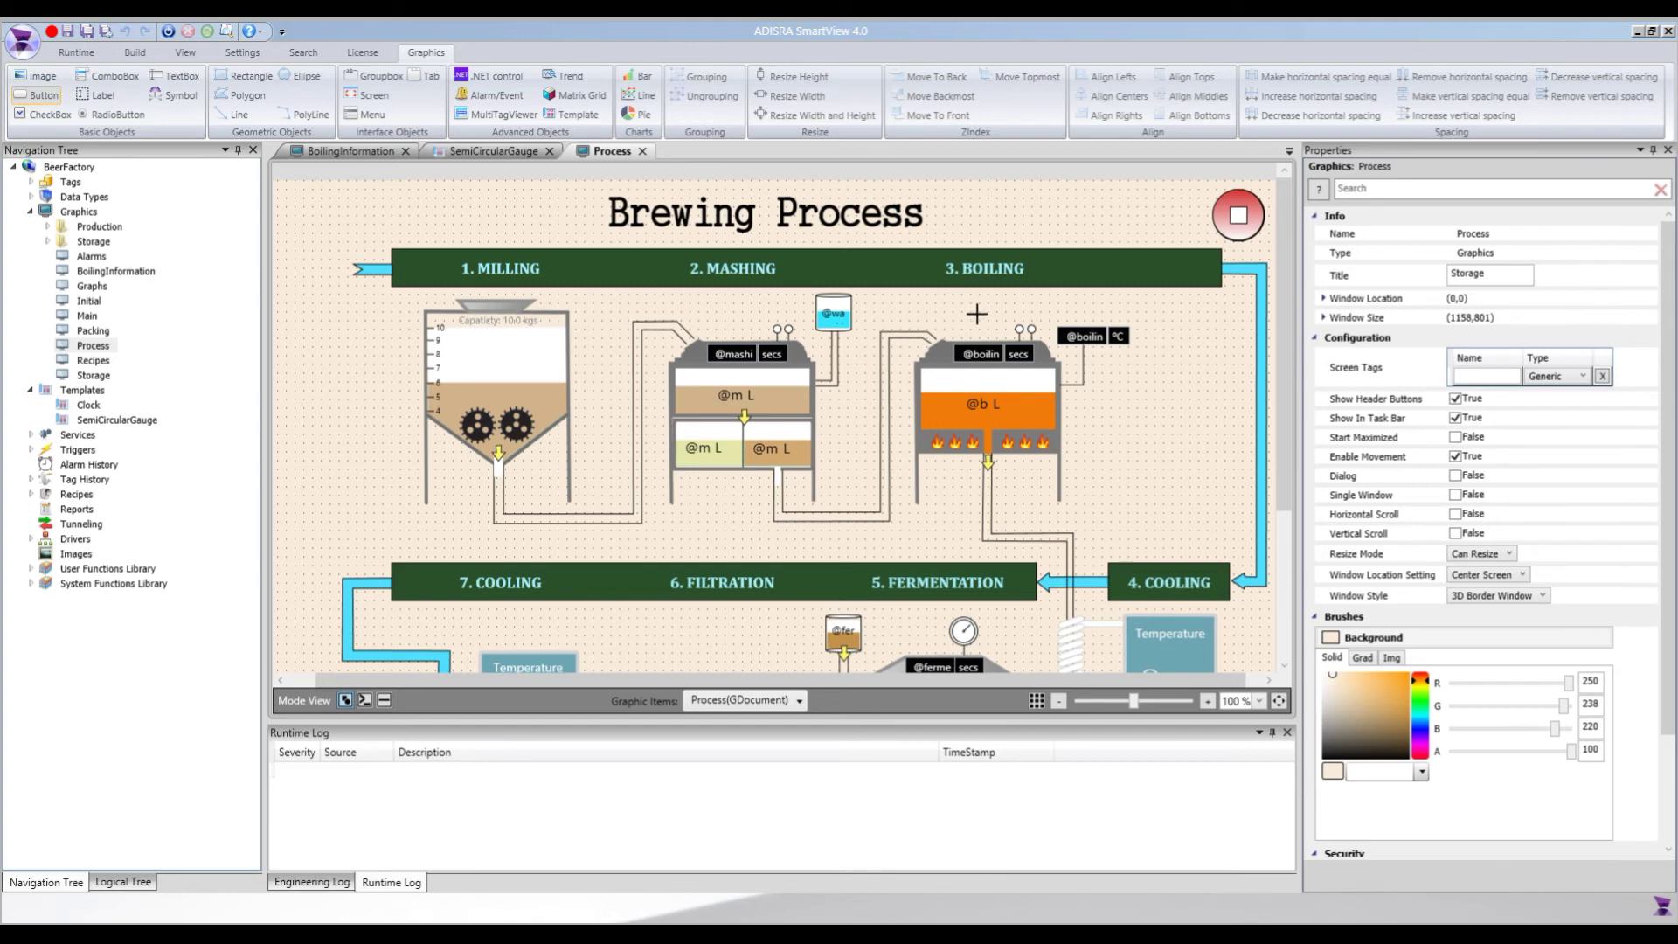
drag(967, 317, 1008, 336)
click(1493, 361)
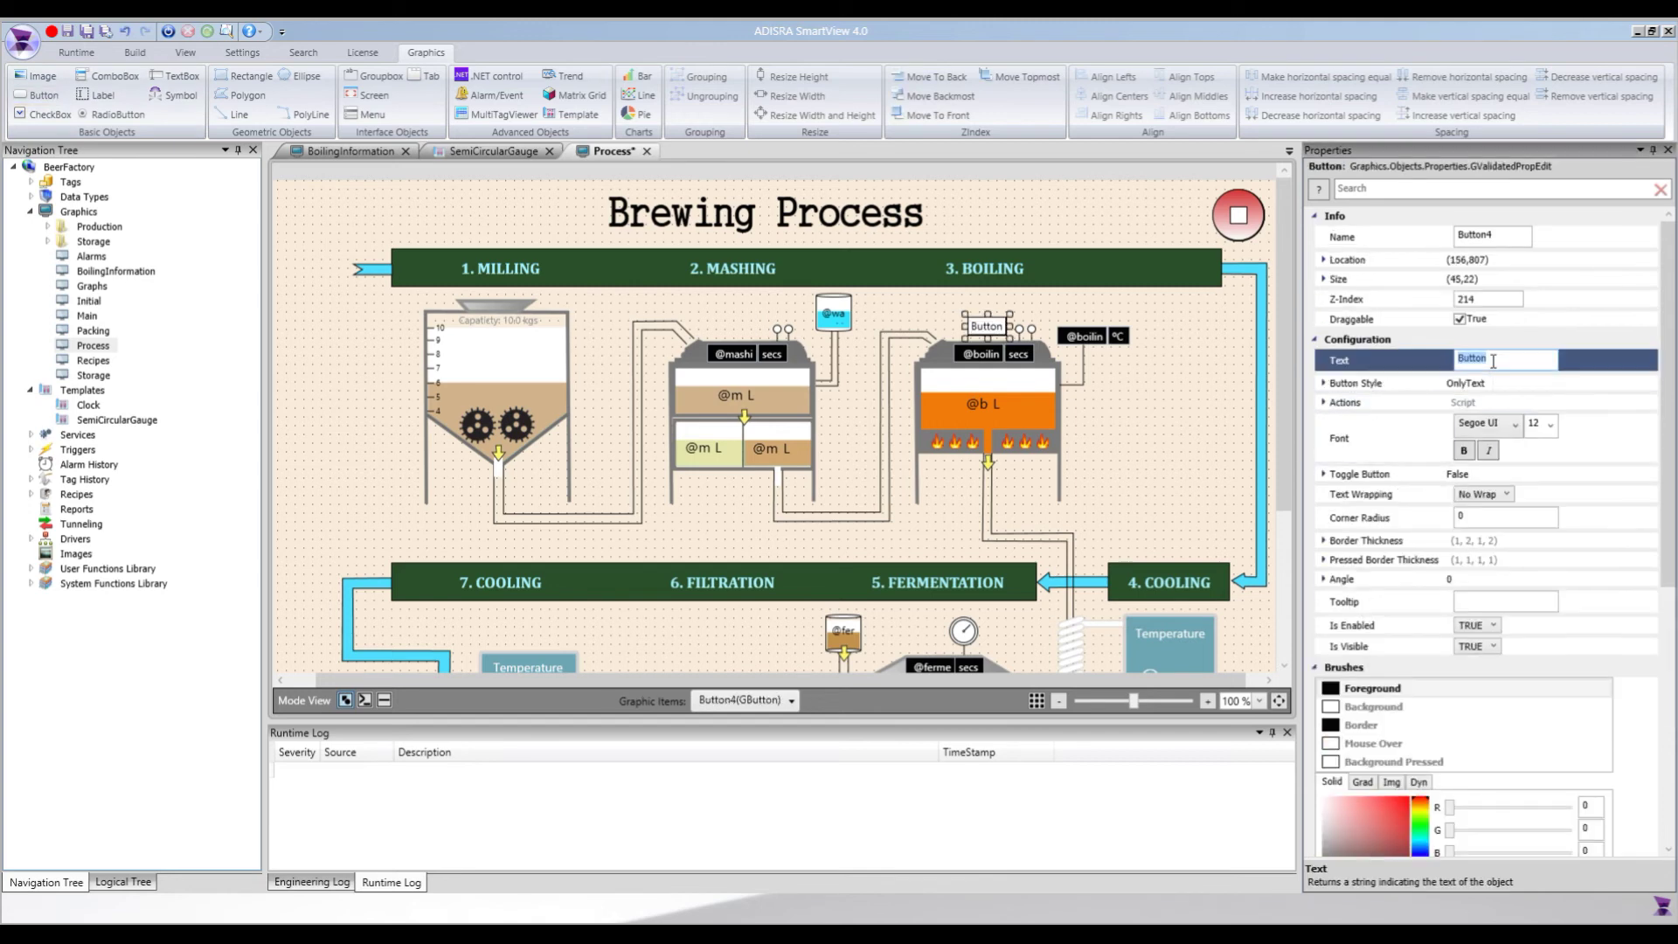
text(Info)
key(Tab)
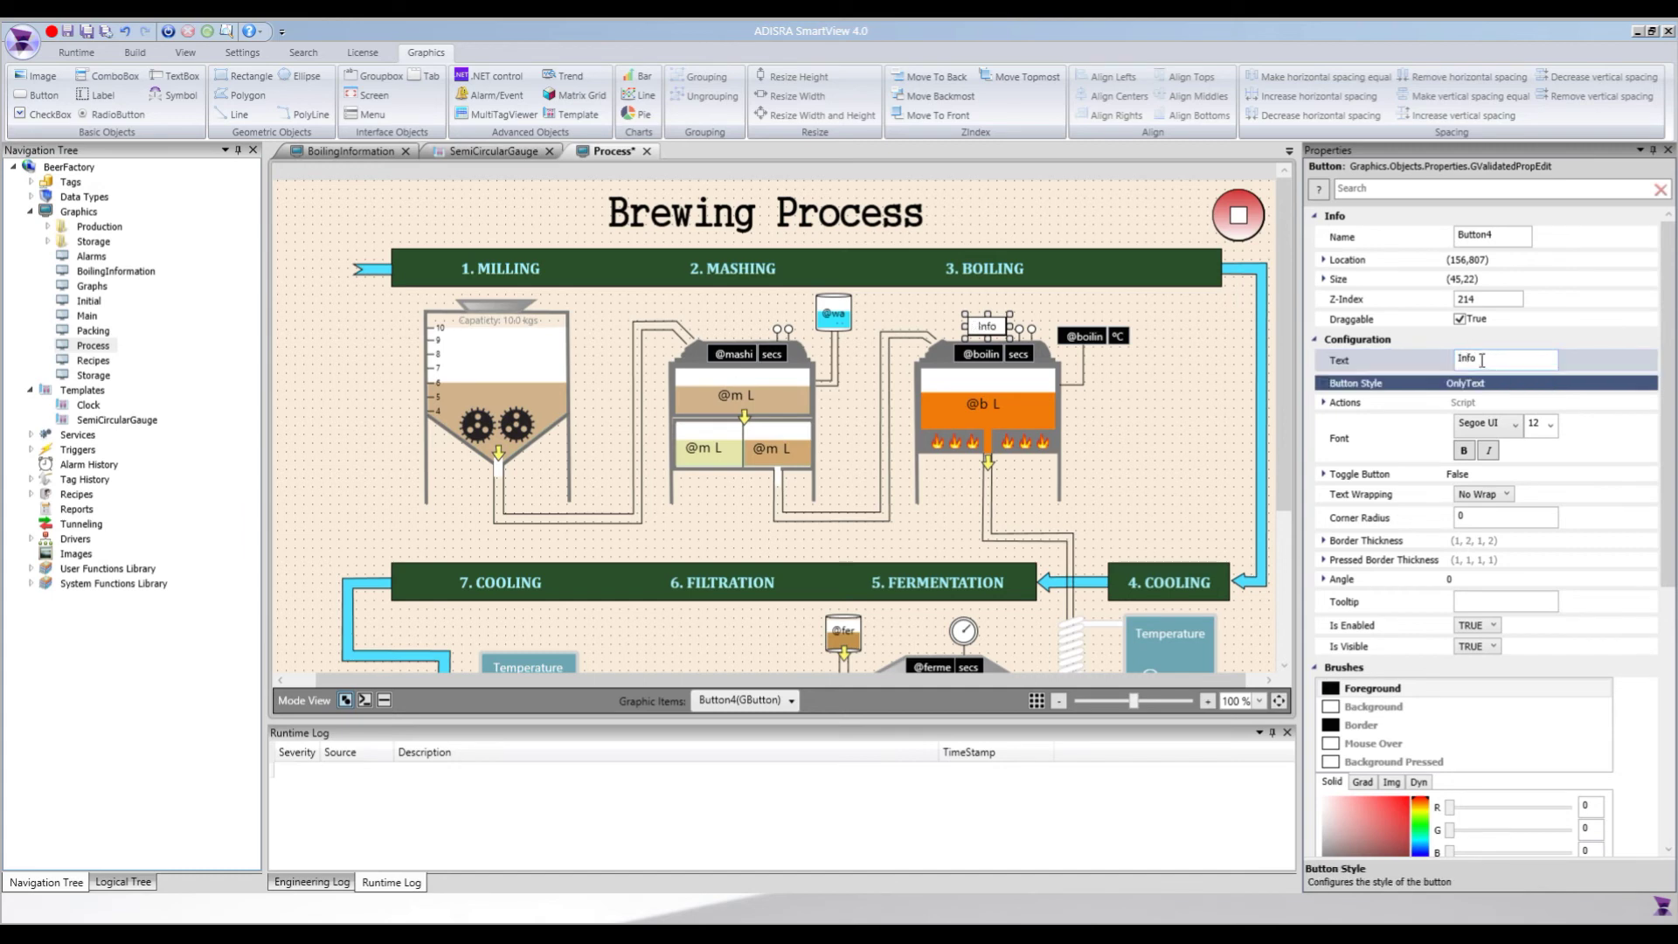
Give the Info button the Mouse Up script SVGraphics.Open("BoilingInformation"); and save the Process graphic
click(384, 700)
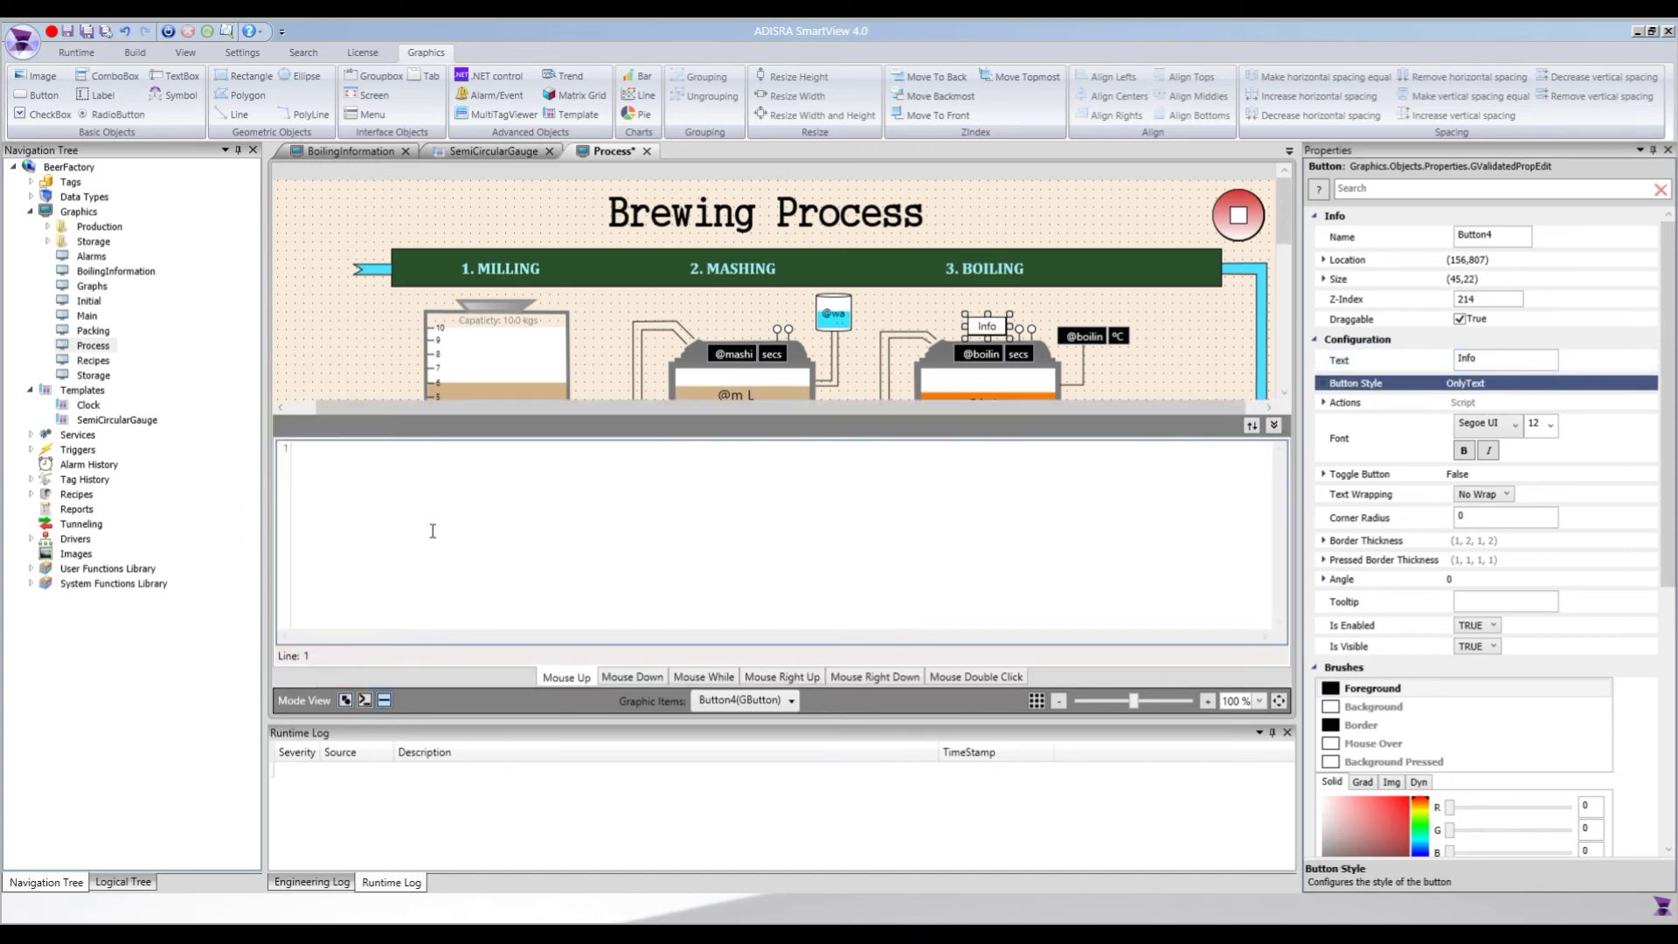
text(SVGraphics)
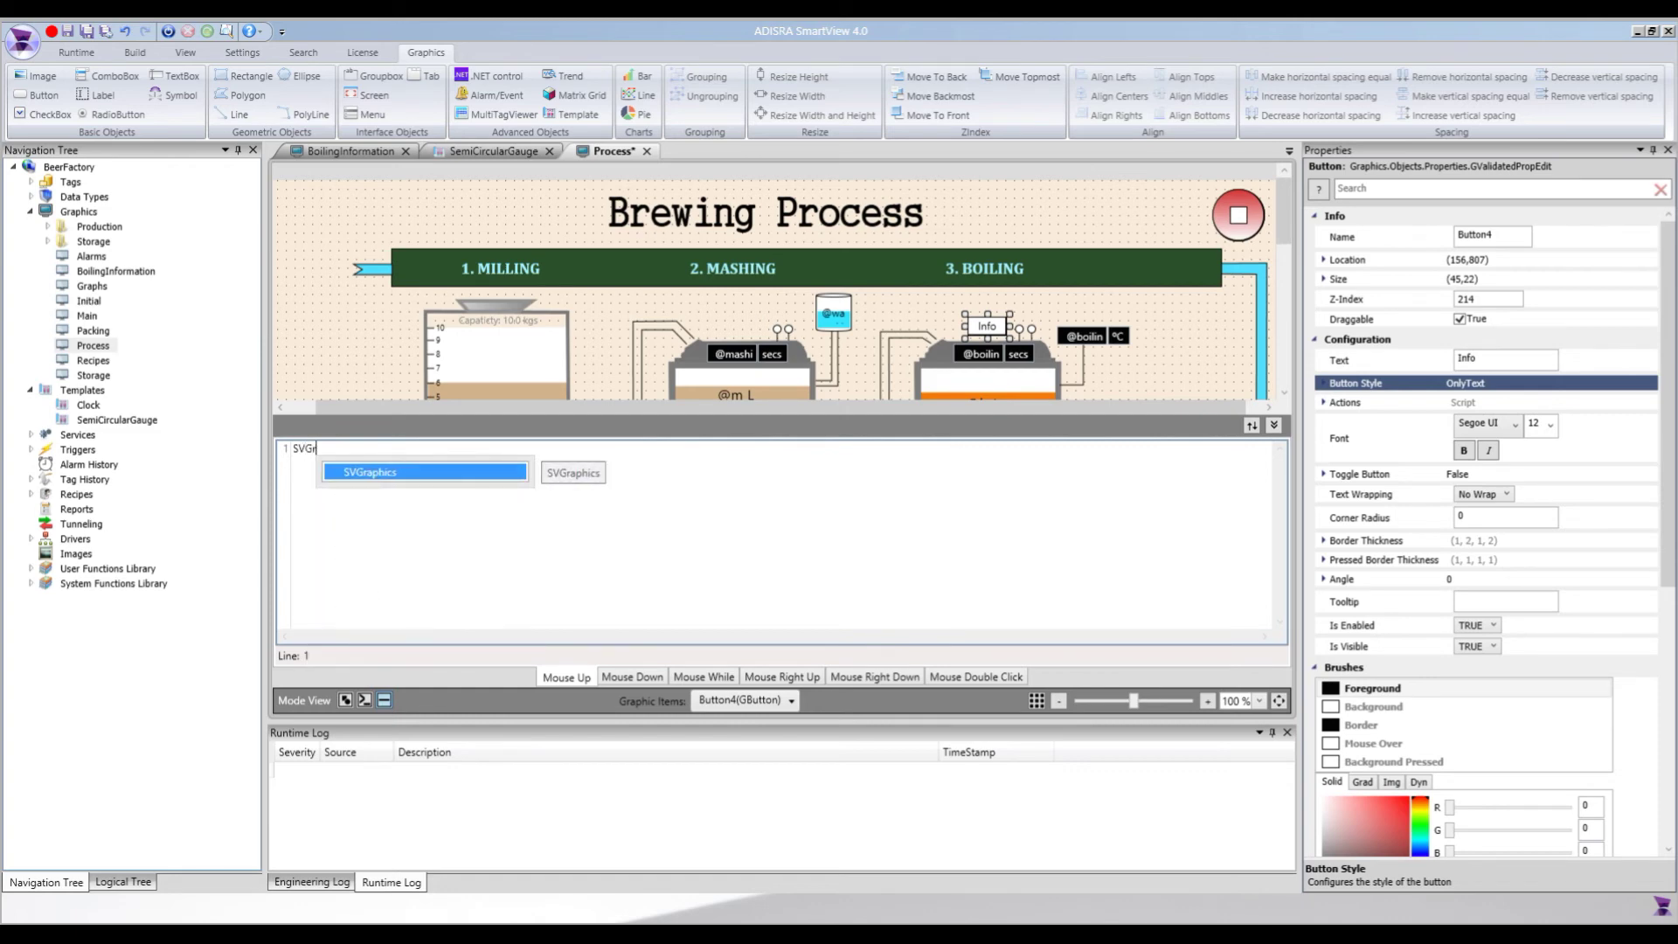
key(Tab)
text(.Ope)
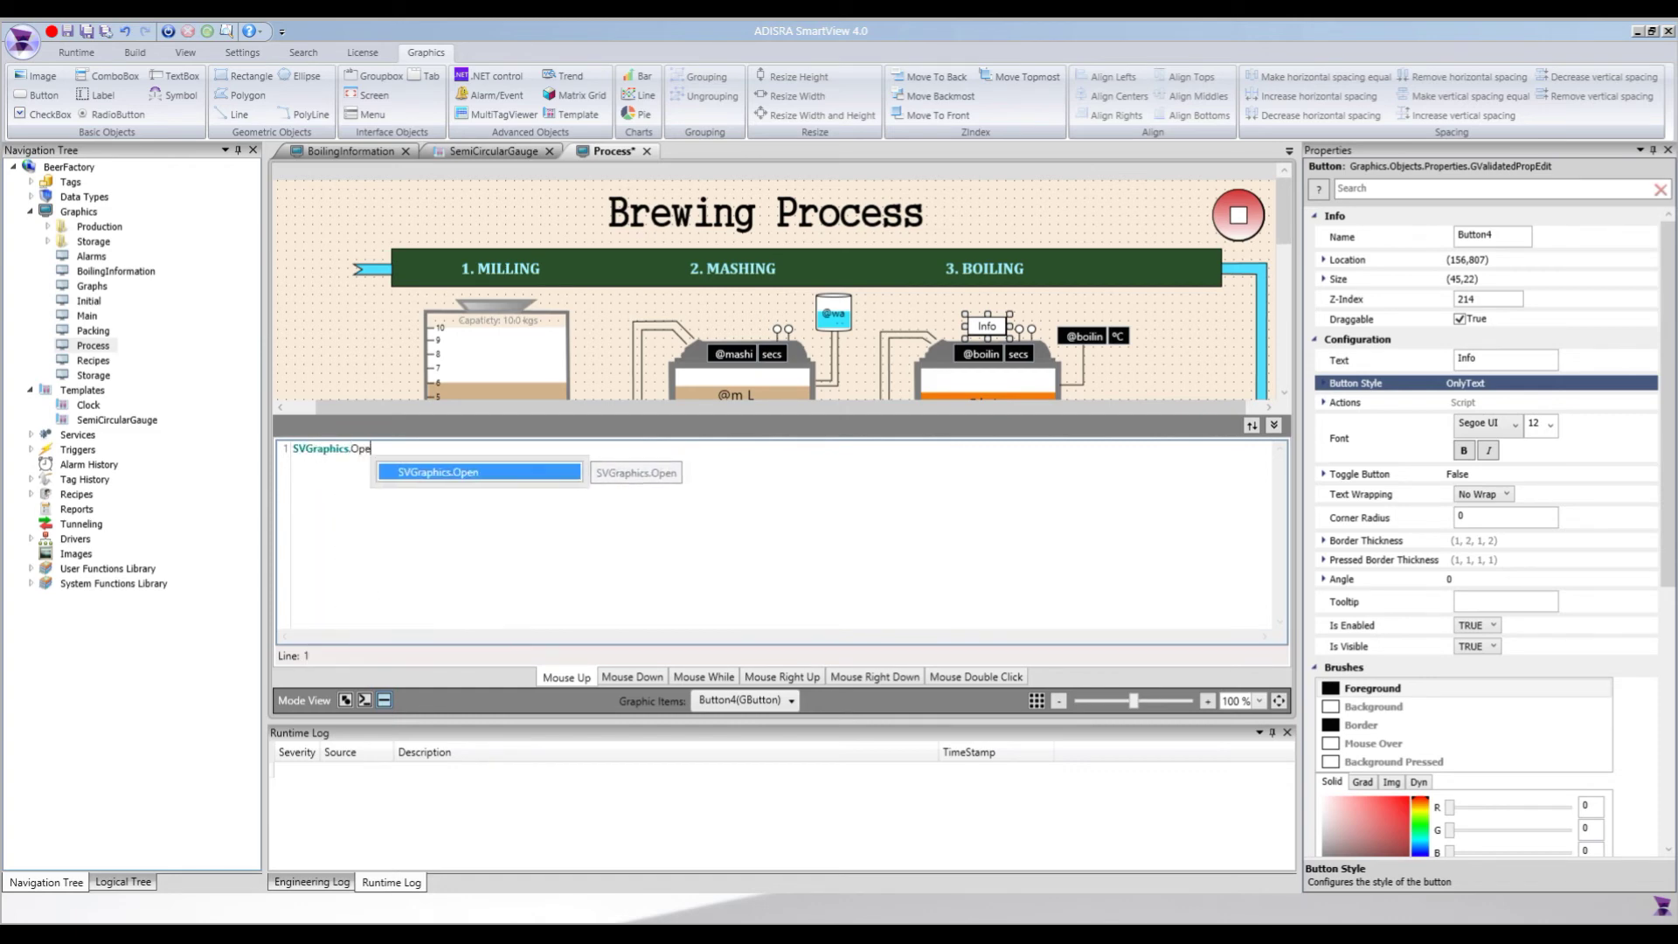
key(Tab)
text(())
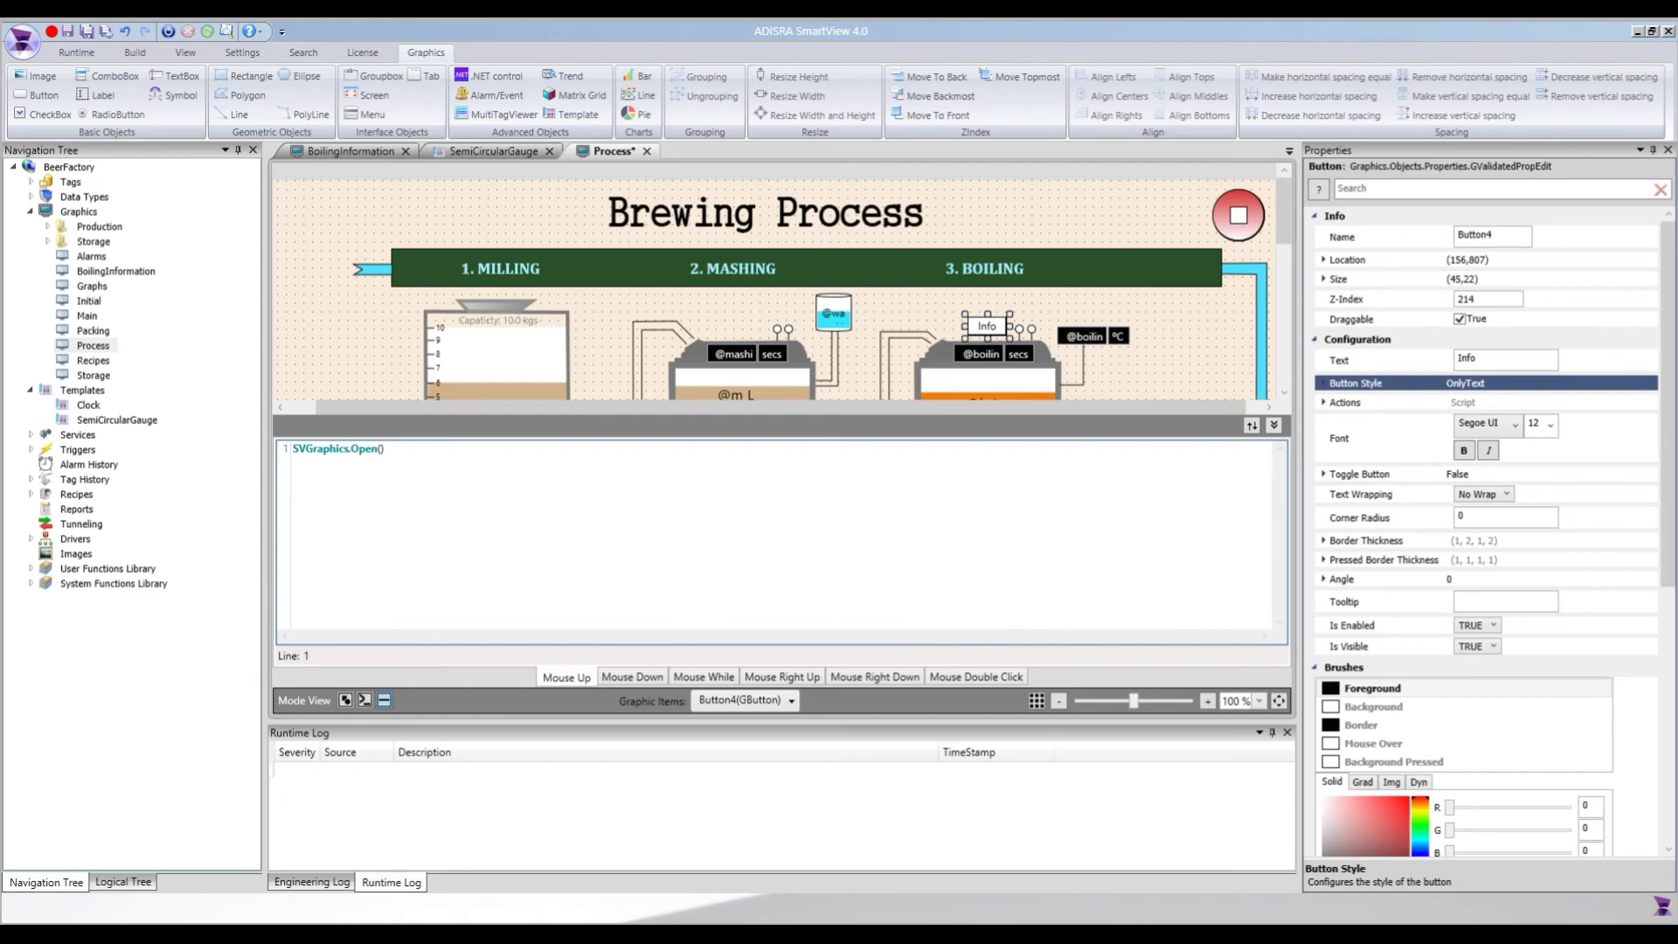
text("")
text(BoilingI)
text(nformation)
key(ctrl+s)
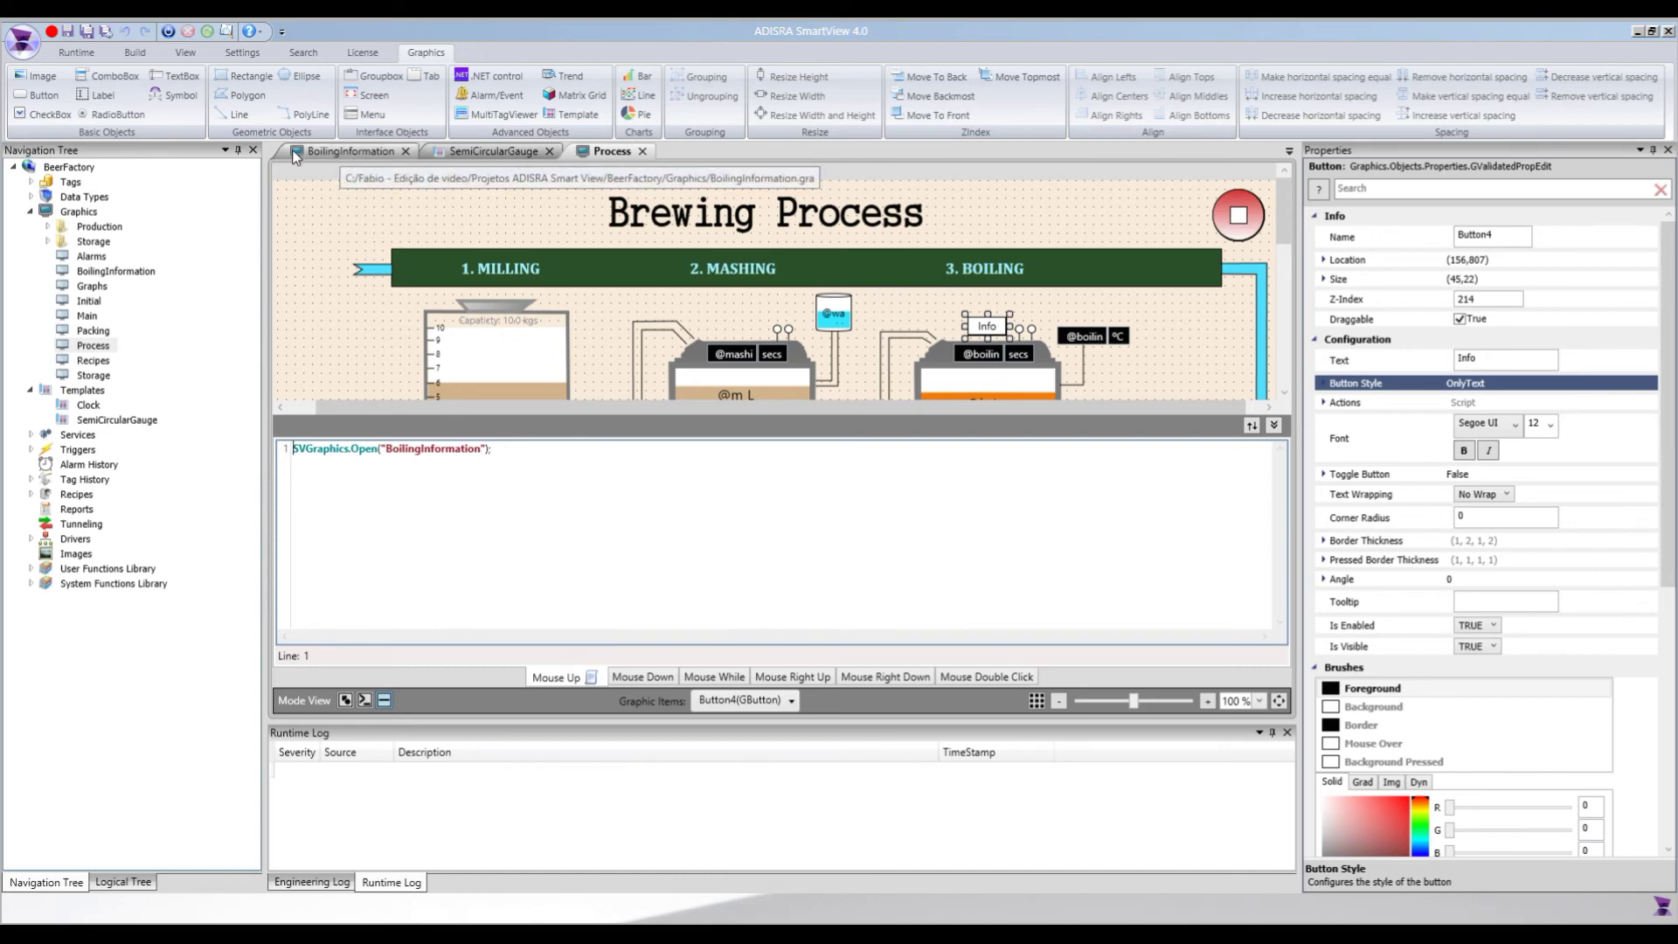
Run the project and show the Brewing Process screen in the runtime window
click(77, 52)
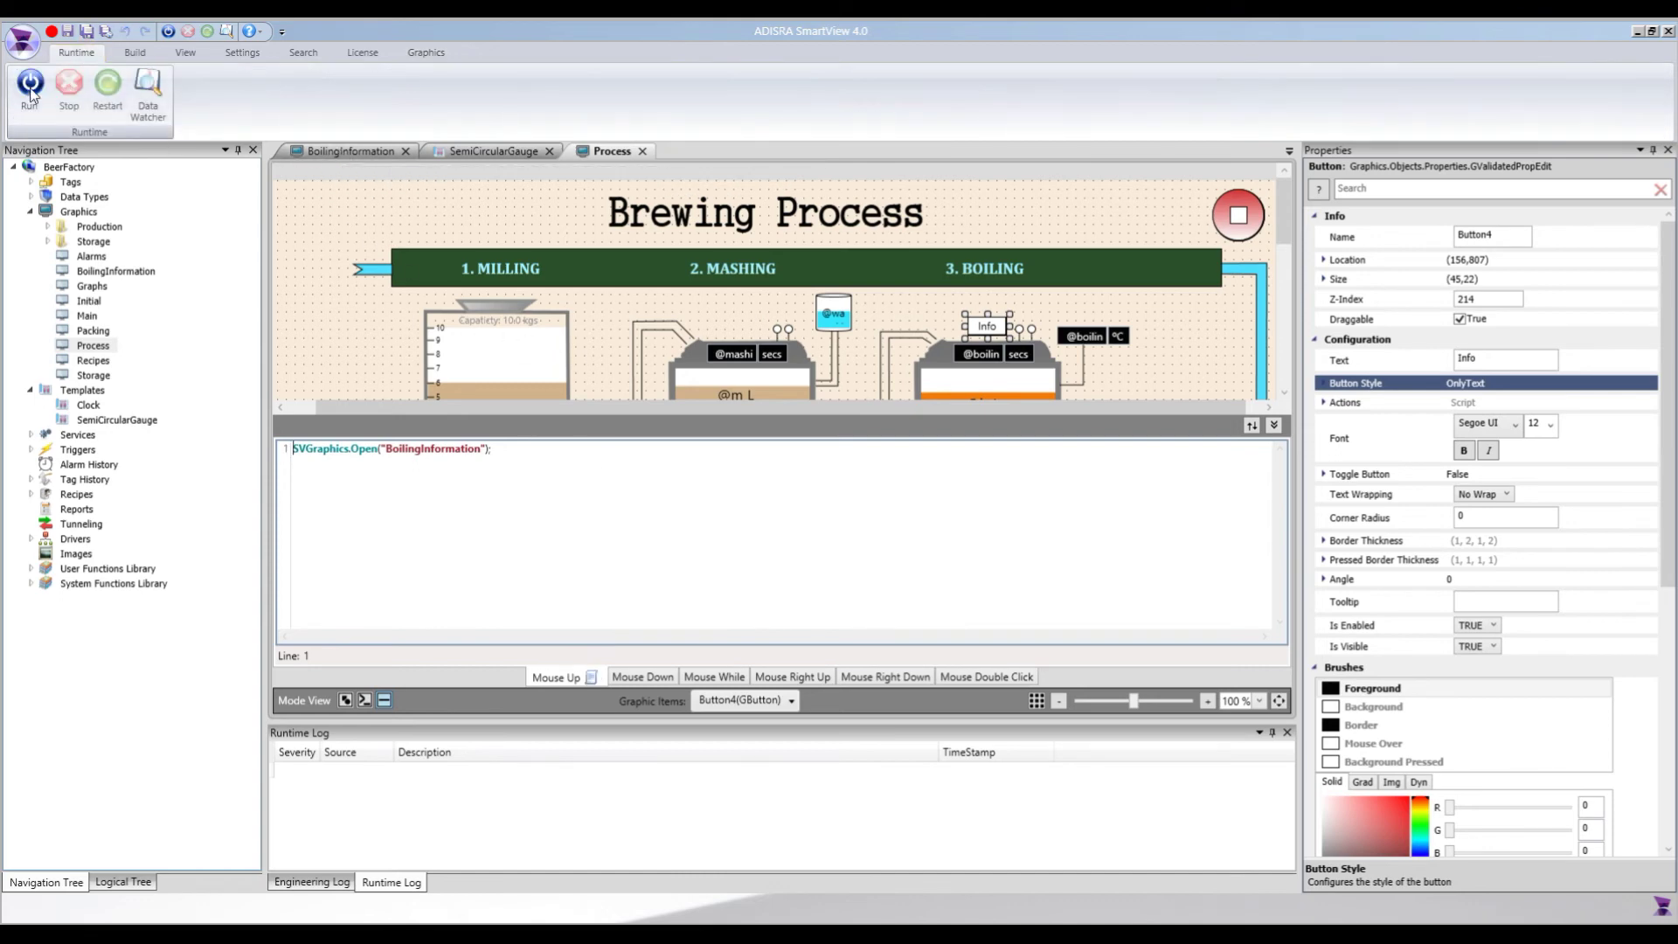
click(26, 94)
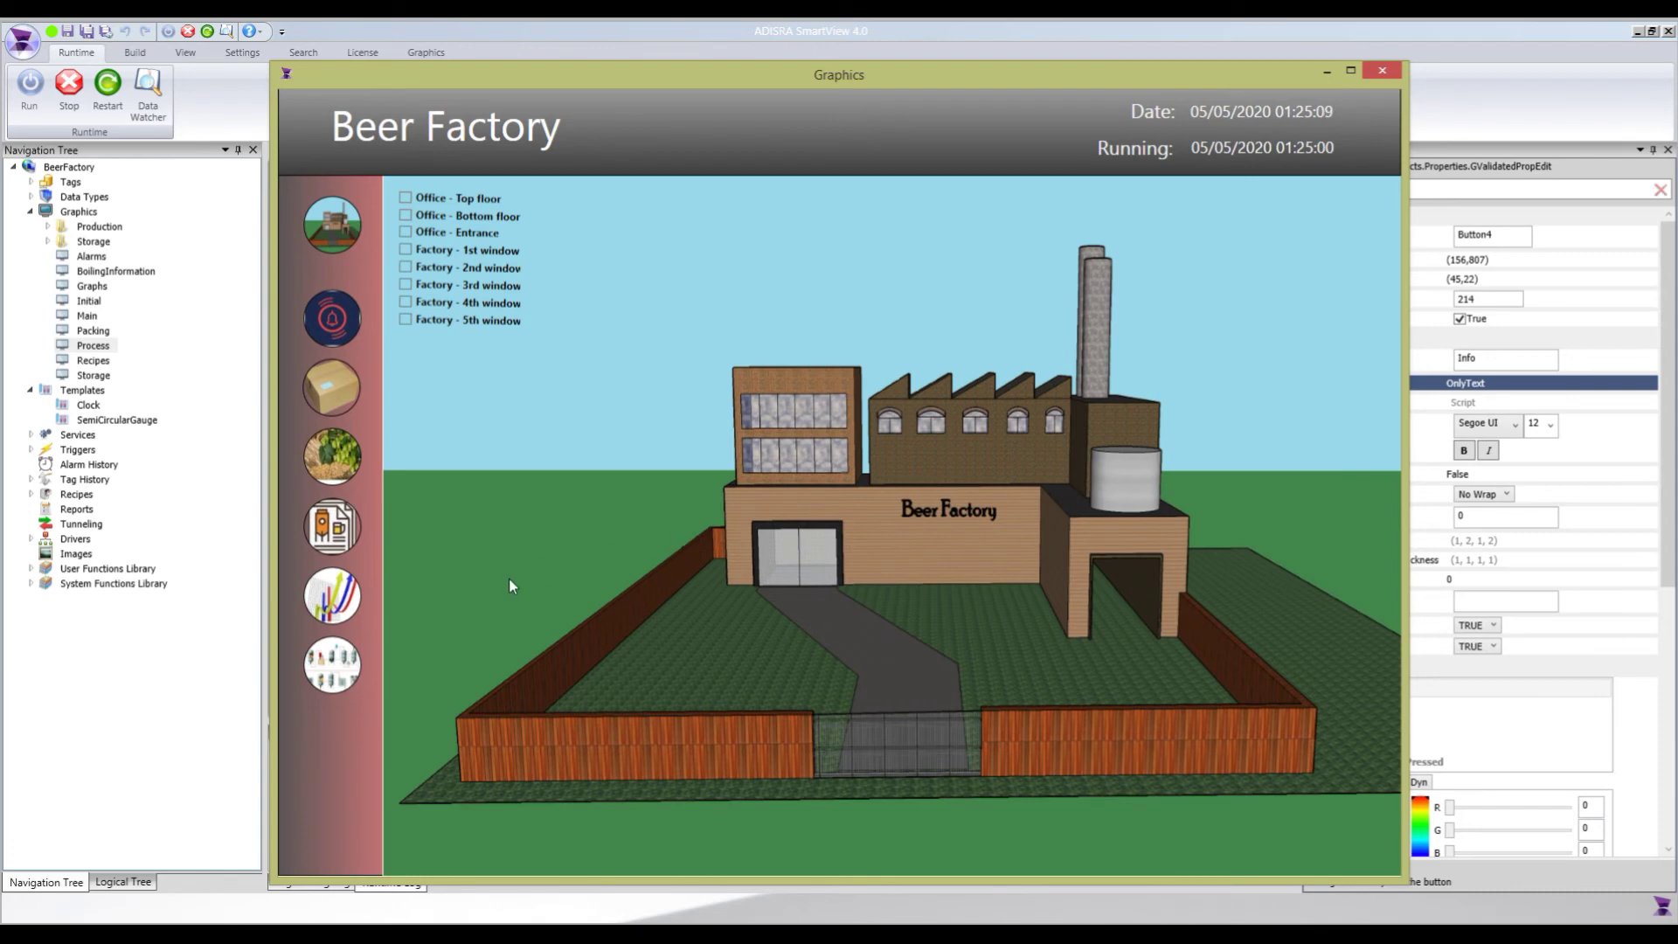
click(323, 675)
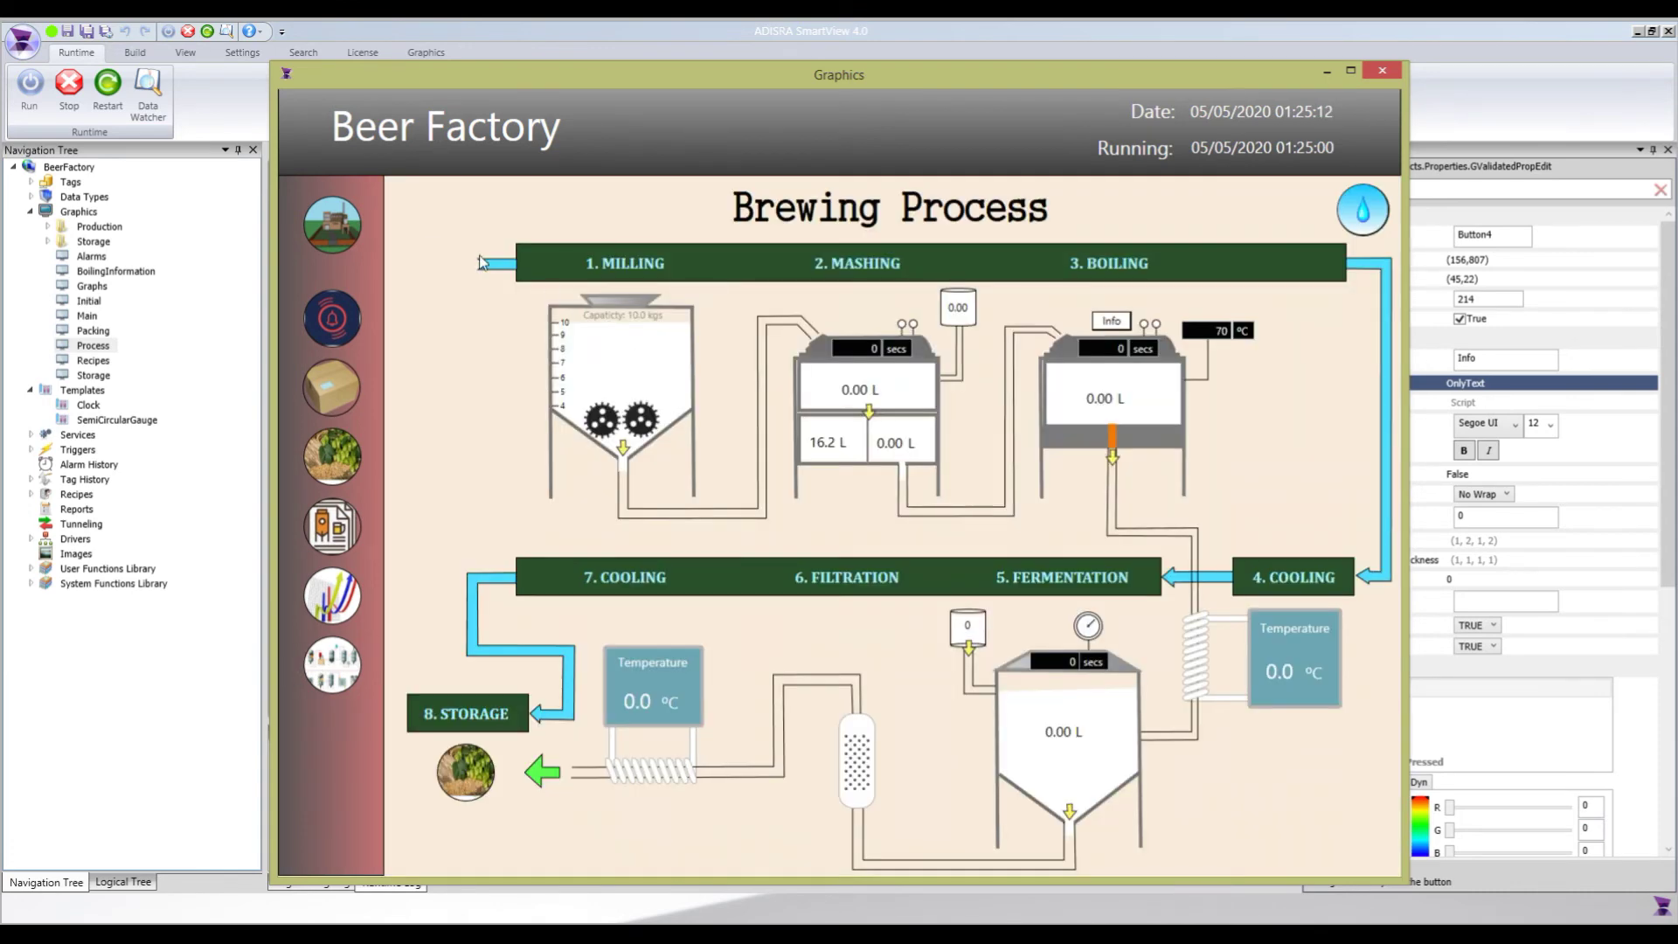
drag(374, 77, 451, 95)
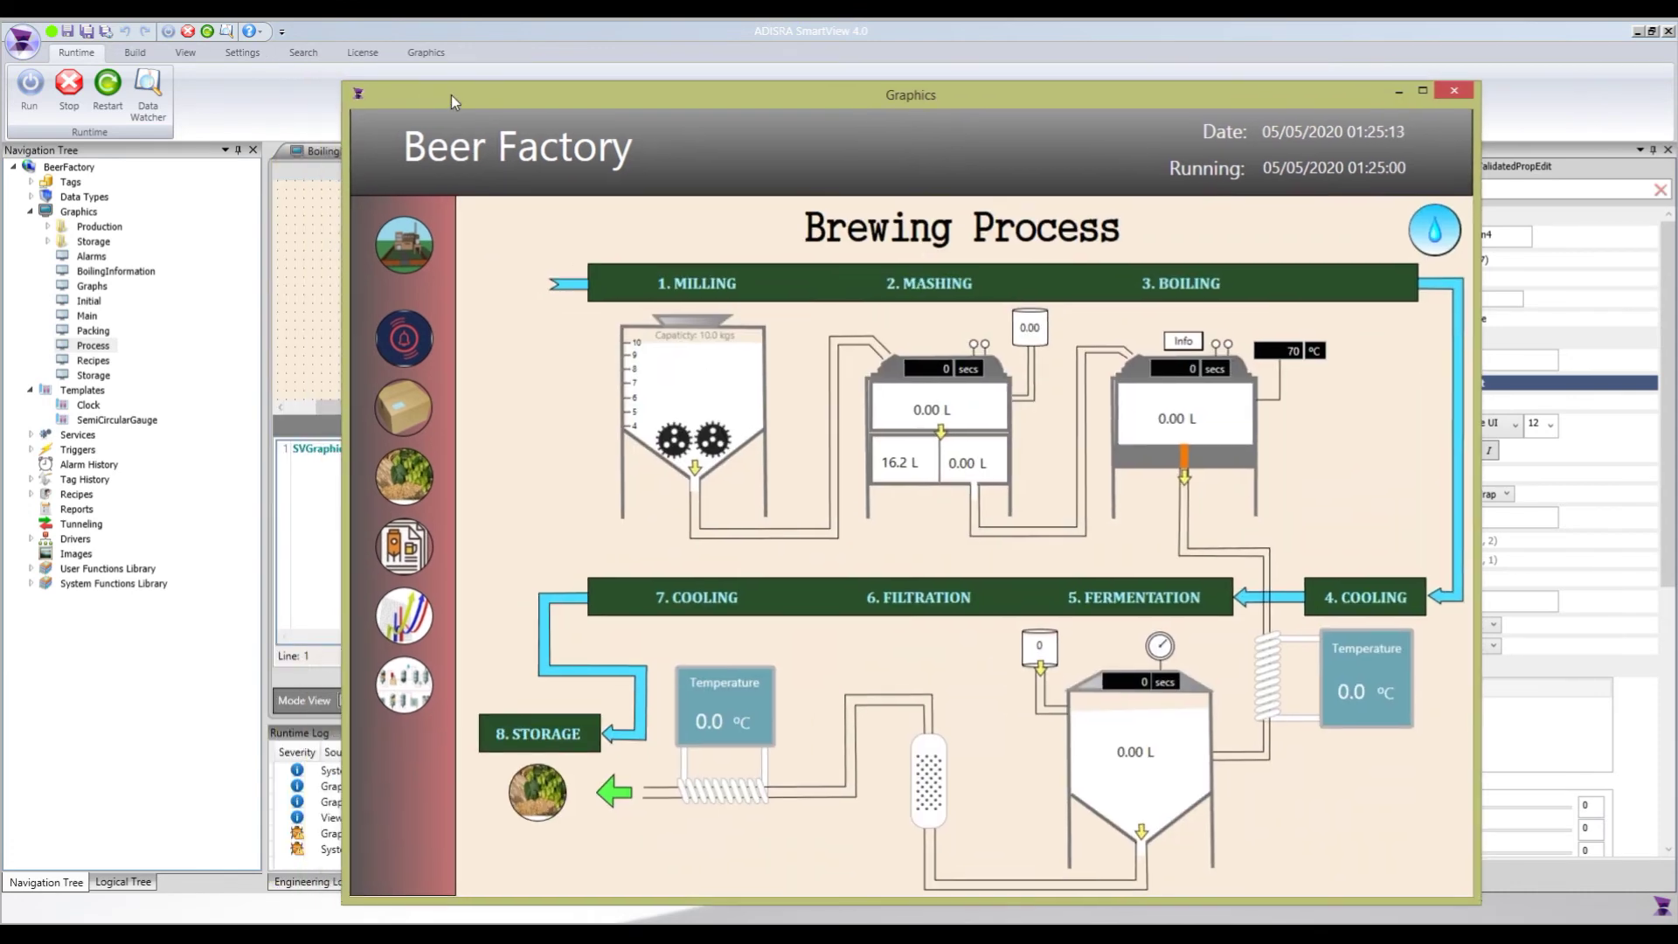
Launch the Data Watcher, return to the runtime window and open the boiling gauges with the Info button
click(148, 101)
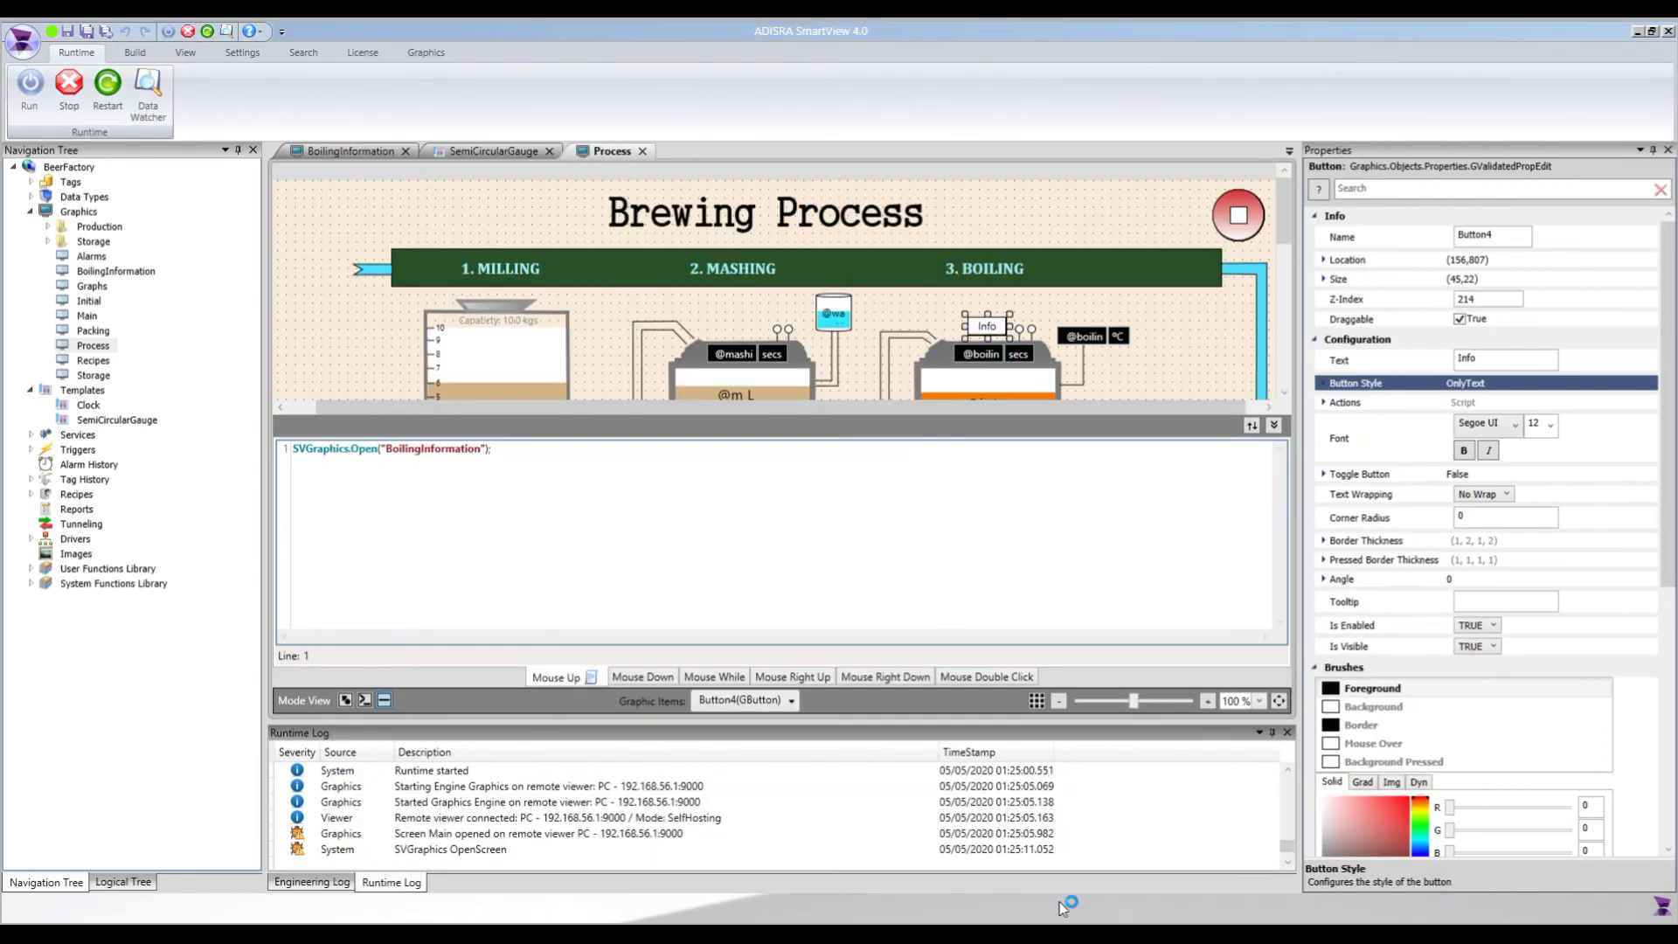
mouse_move(992, 933)
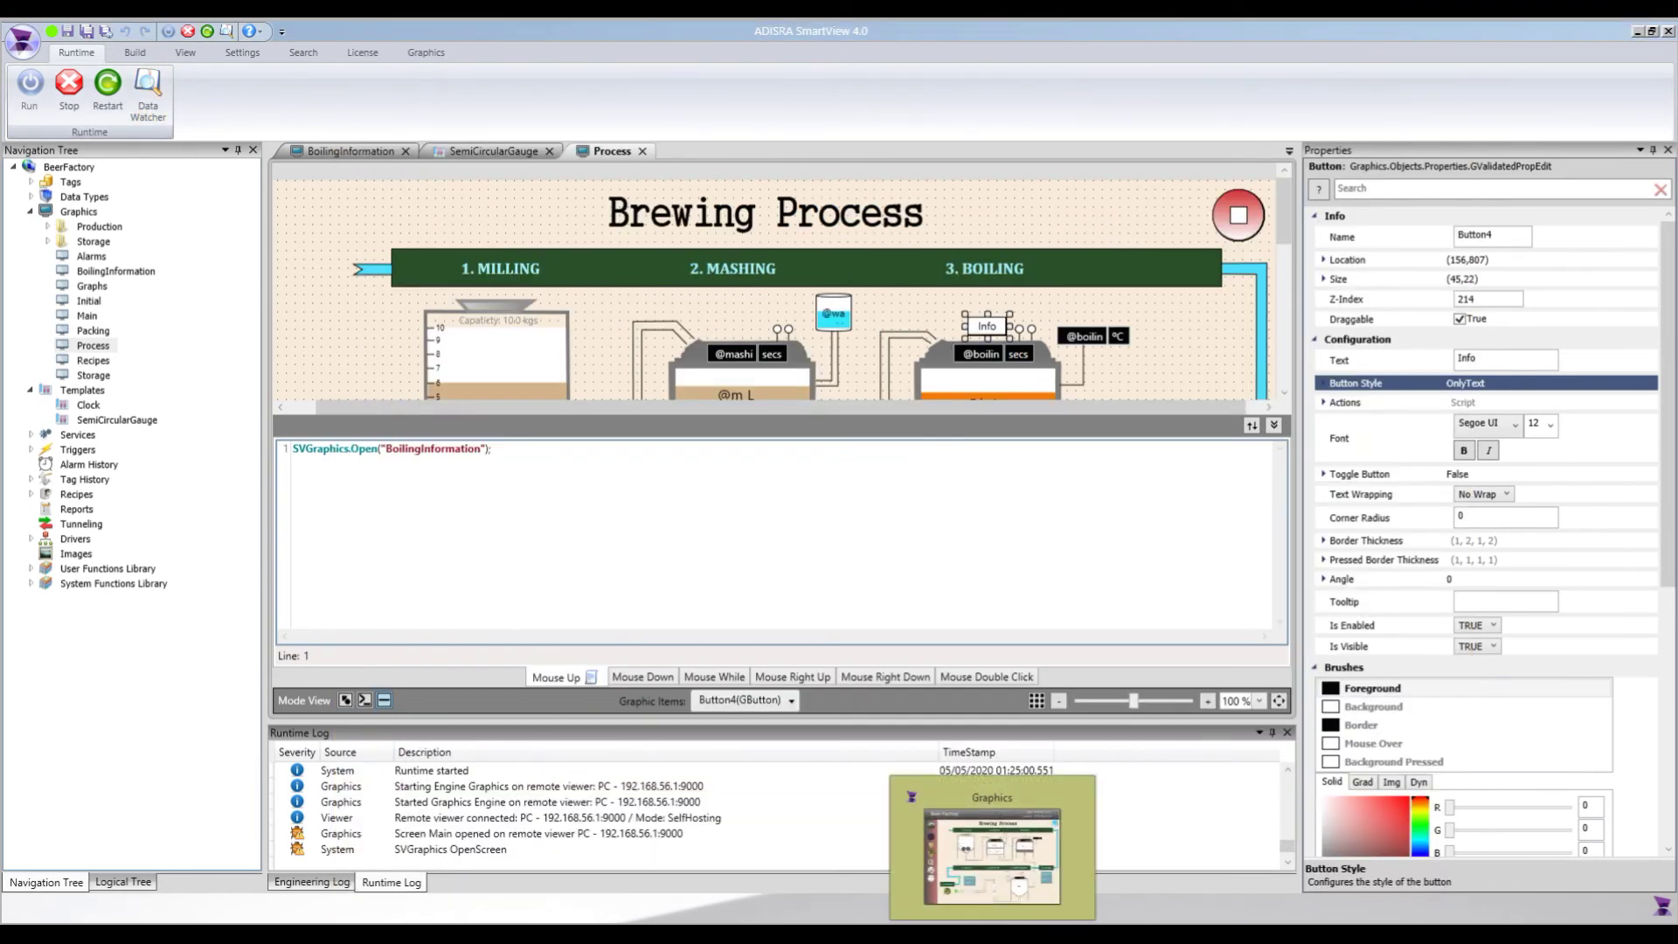
click(992, 852)
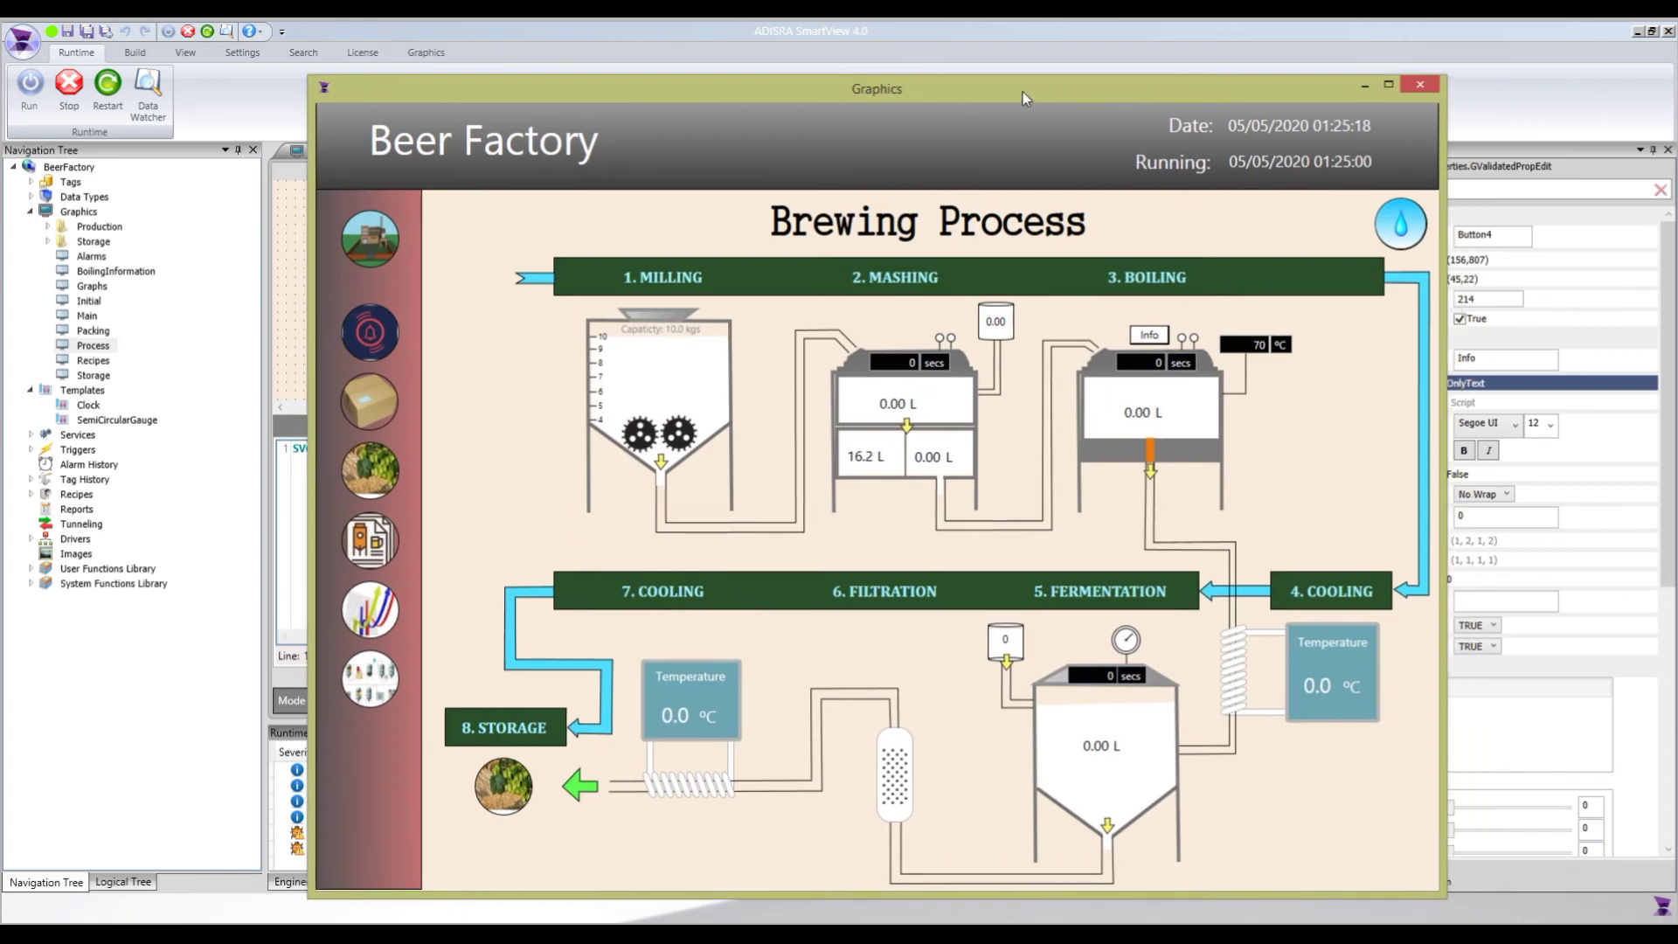
drag(1046, 94, 860, 80)
click(977, 323)
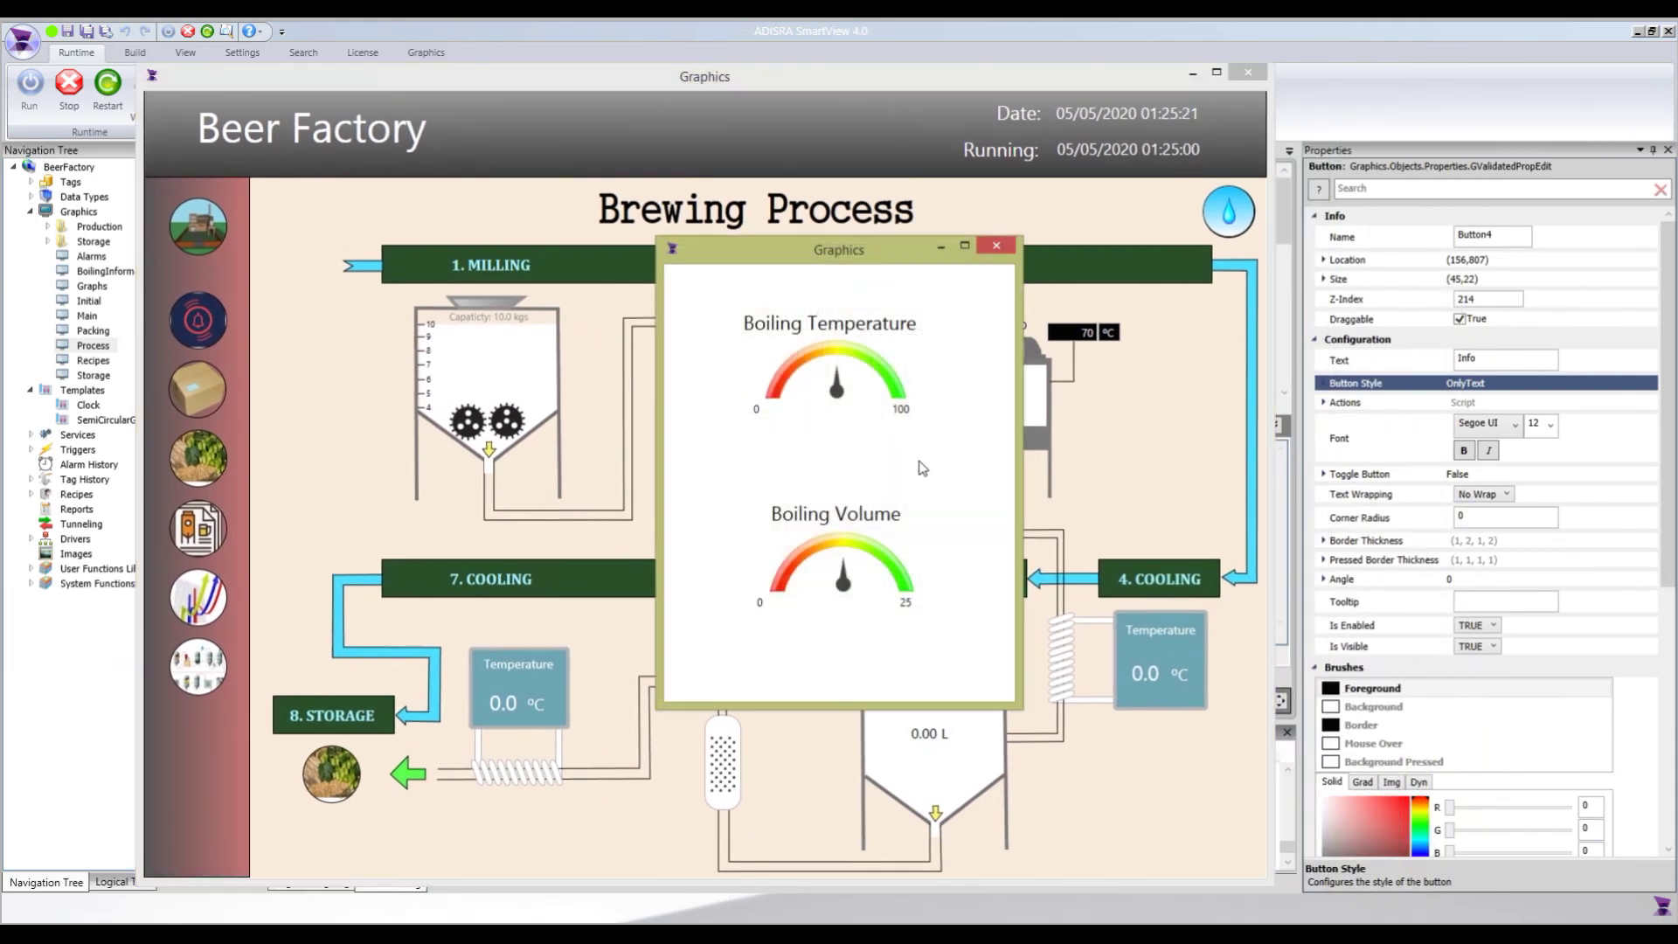
Move the boiling gauges window clear of the Data Watcher and add the boilingVolume and boilingTemperature tags to the watch list
drag(803, 255, 636, 261)
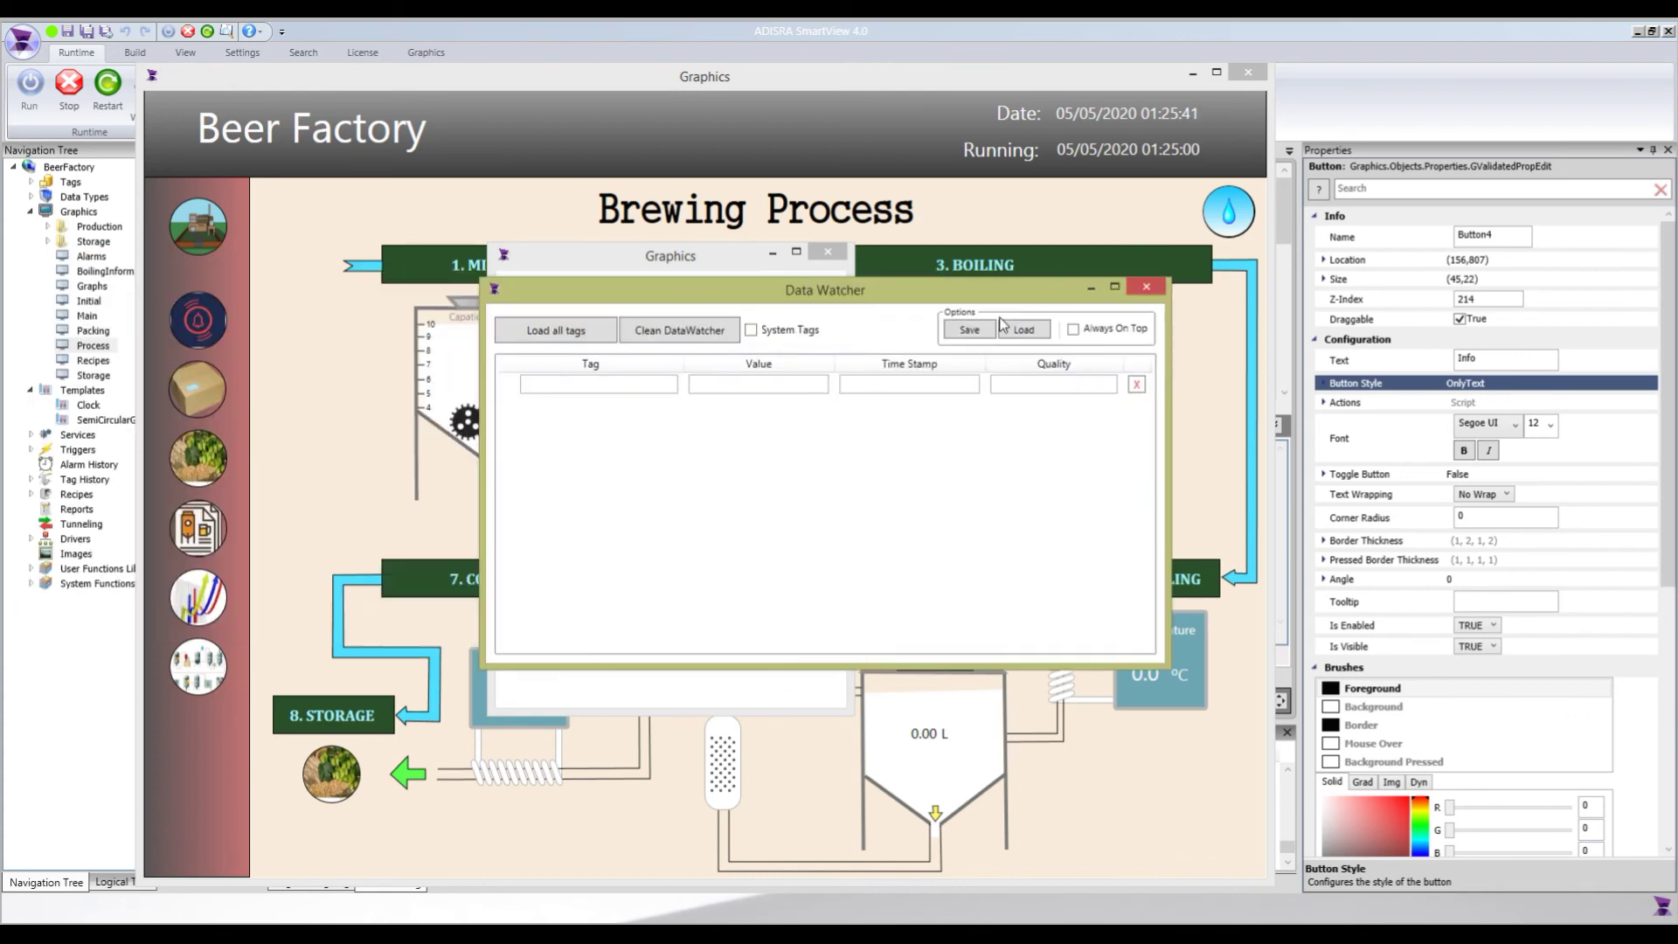
click(1038, 517)
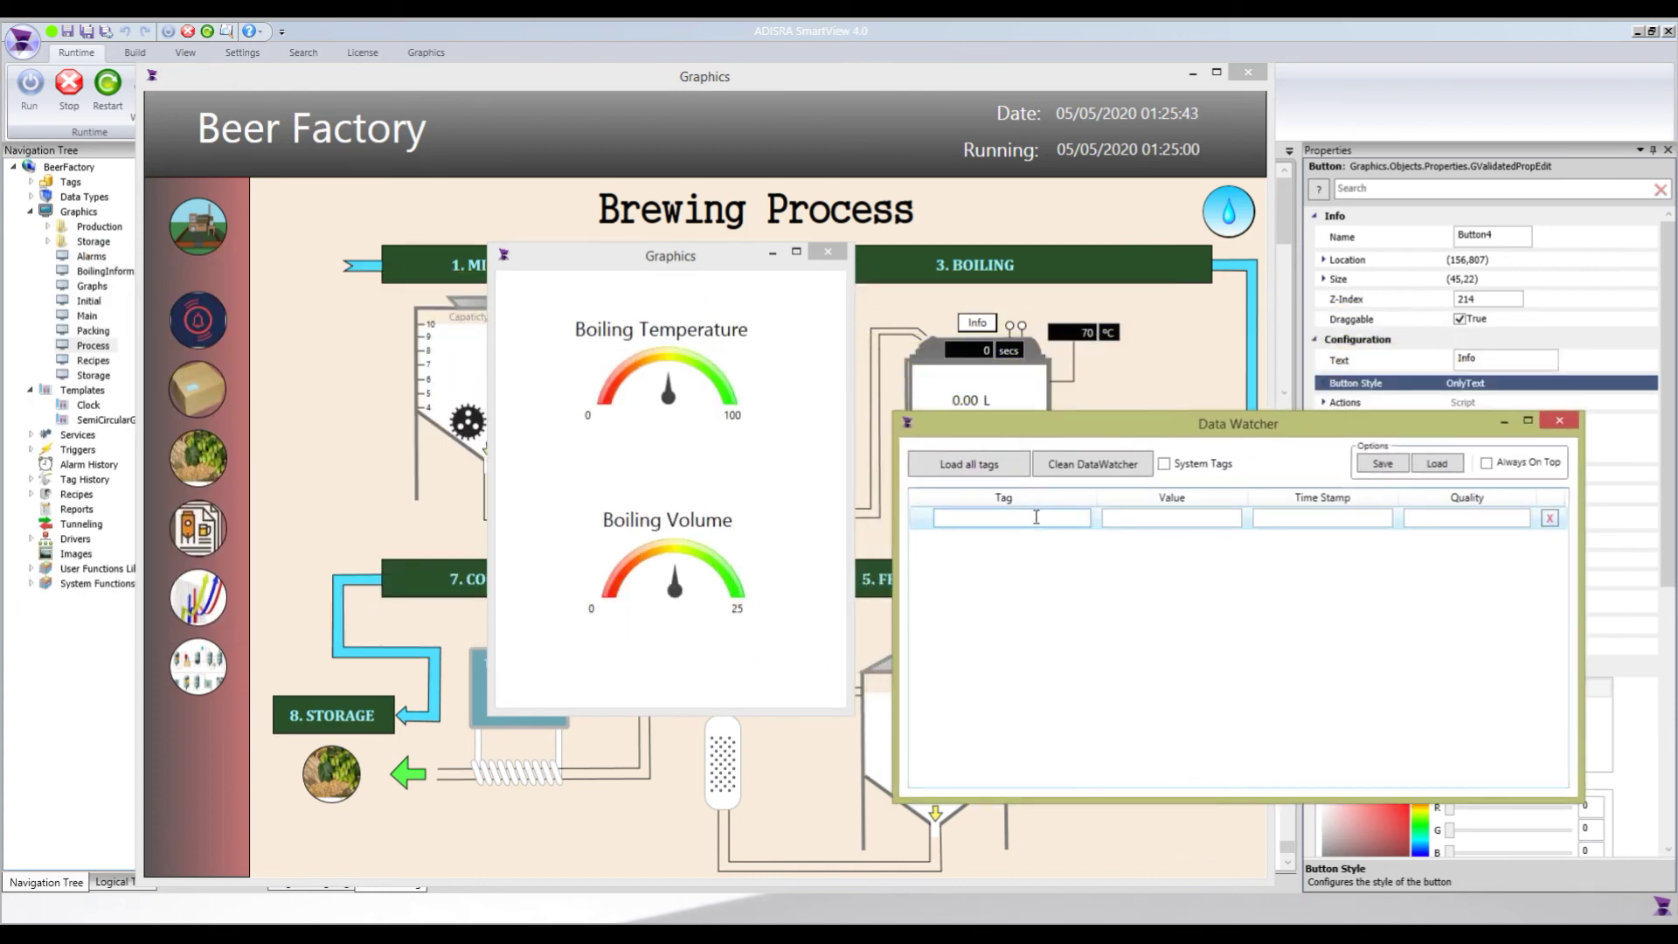
text(boil)
key(Down)
key(Down)
key(Return)
text(boil)
key(Down)
key(Down)
key(Down)
key(Return)
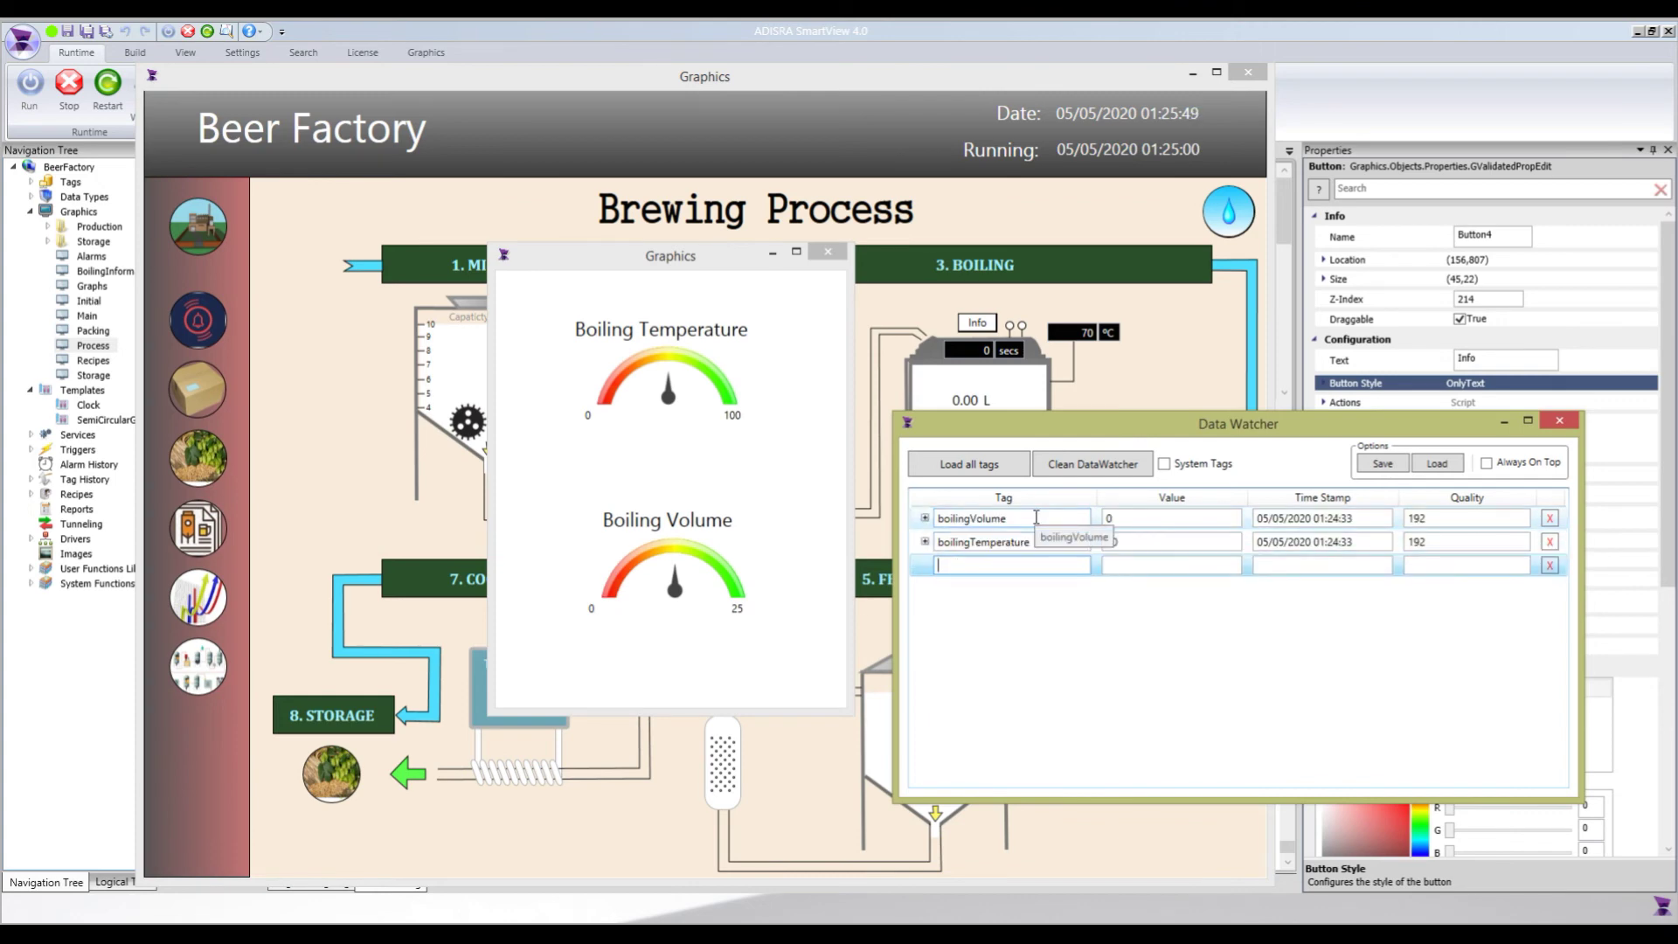
Set the boilingTemperature tag to 80 in the Data Watcher to test the temperature gauge
double_click(1132, 541)
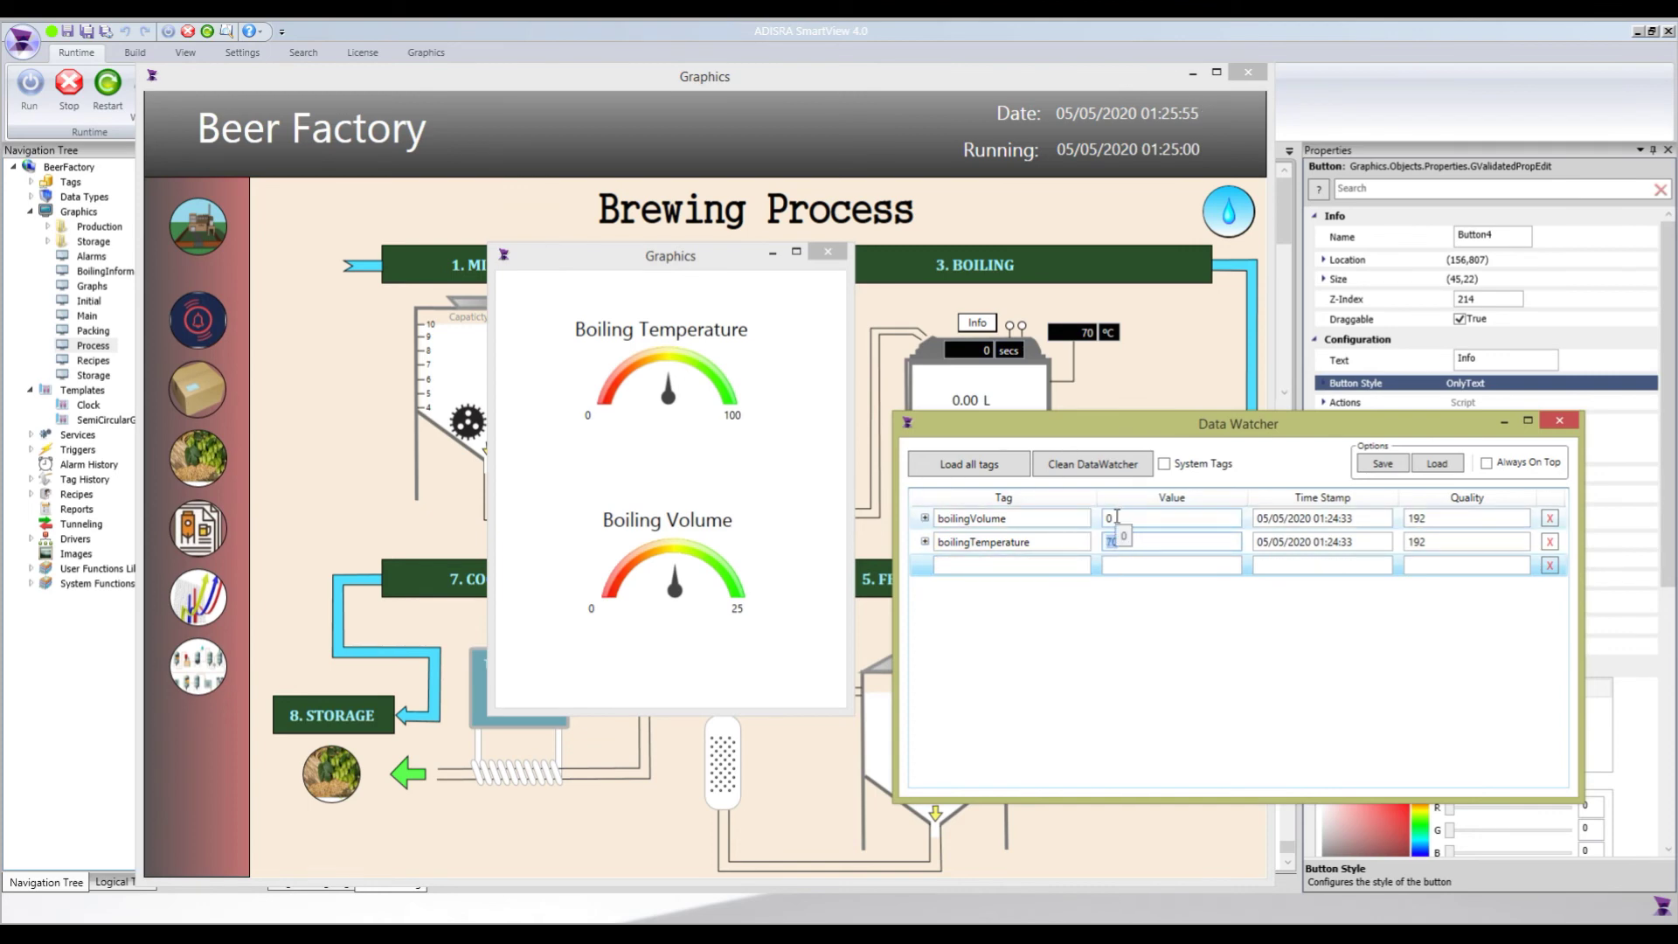
text(80)
key(Return)
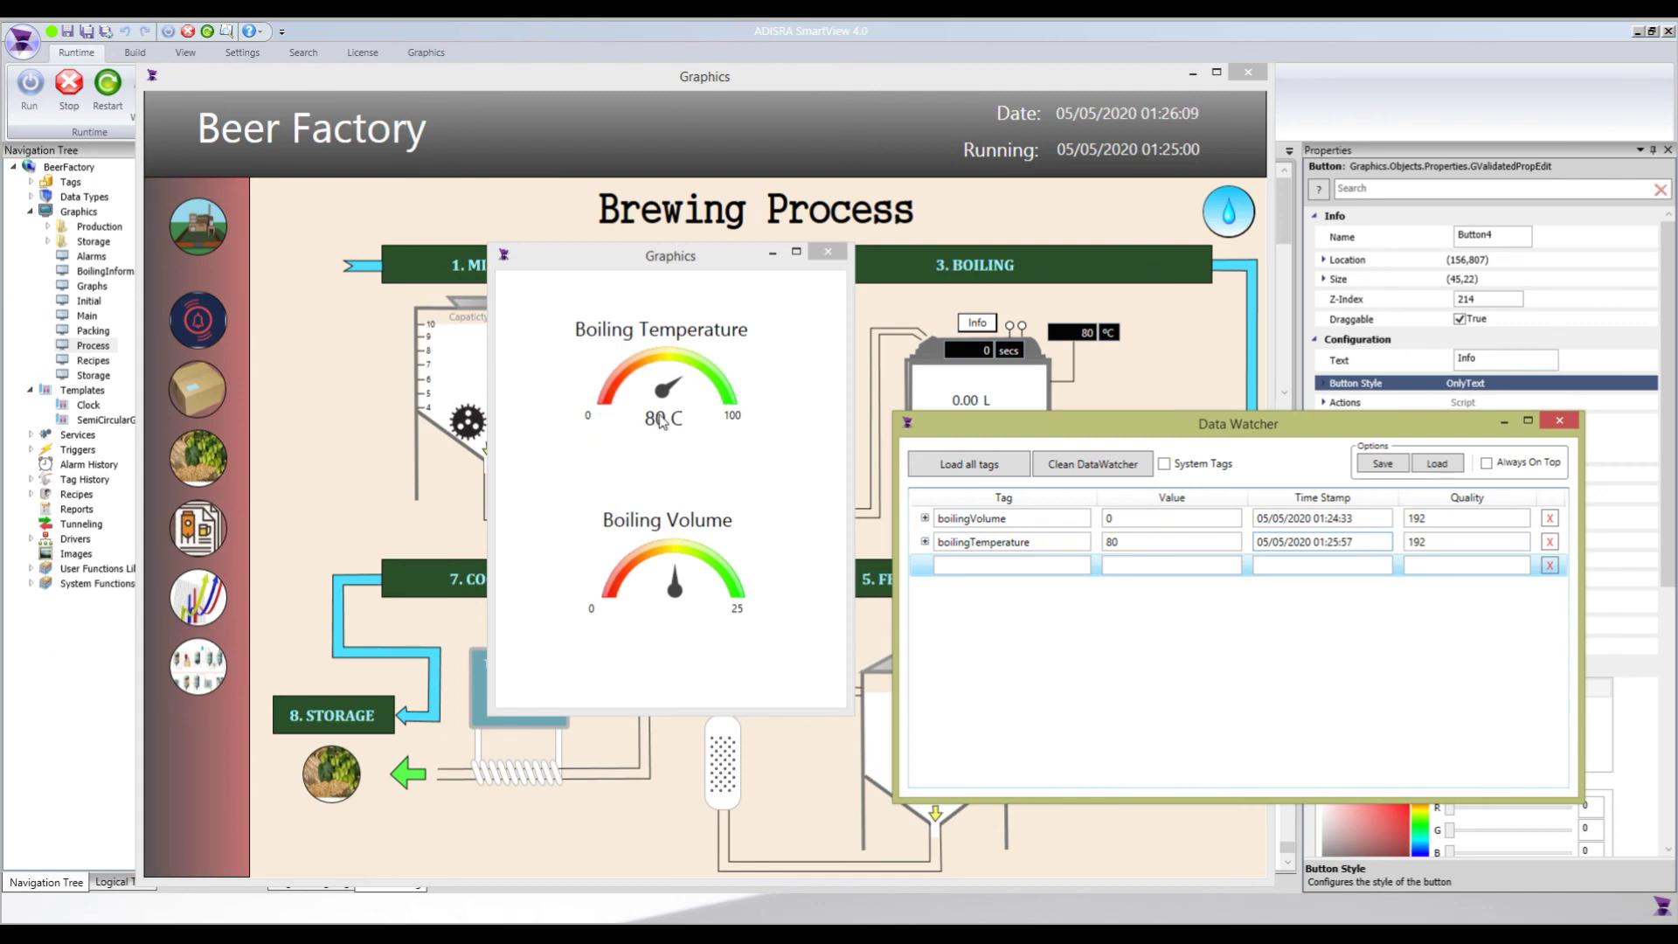
Set the boilingVolume tag to 10 in the Data Watcher and bring the Brewing Process window to the front
double_click(1123, 518)
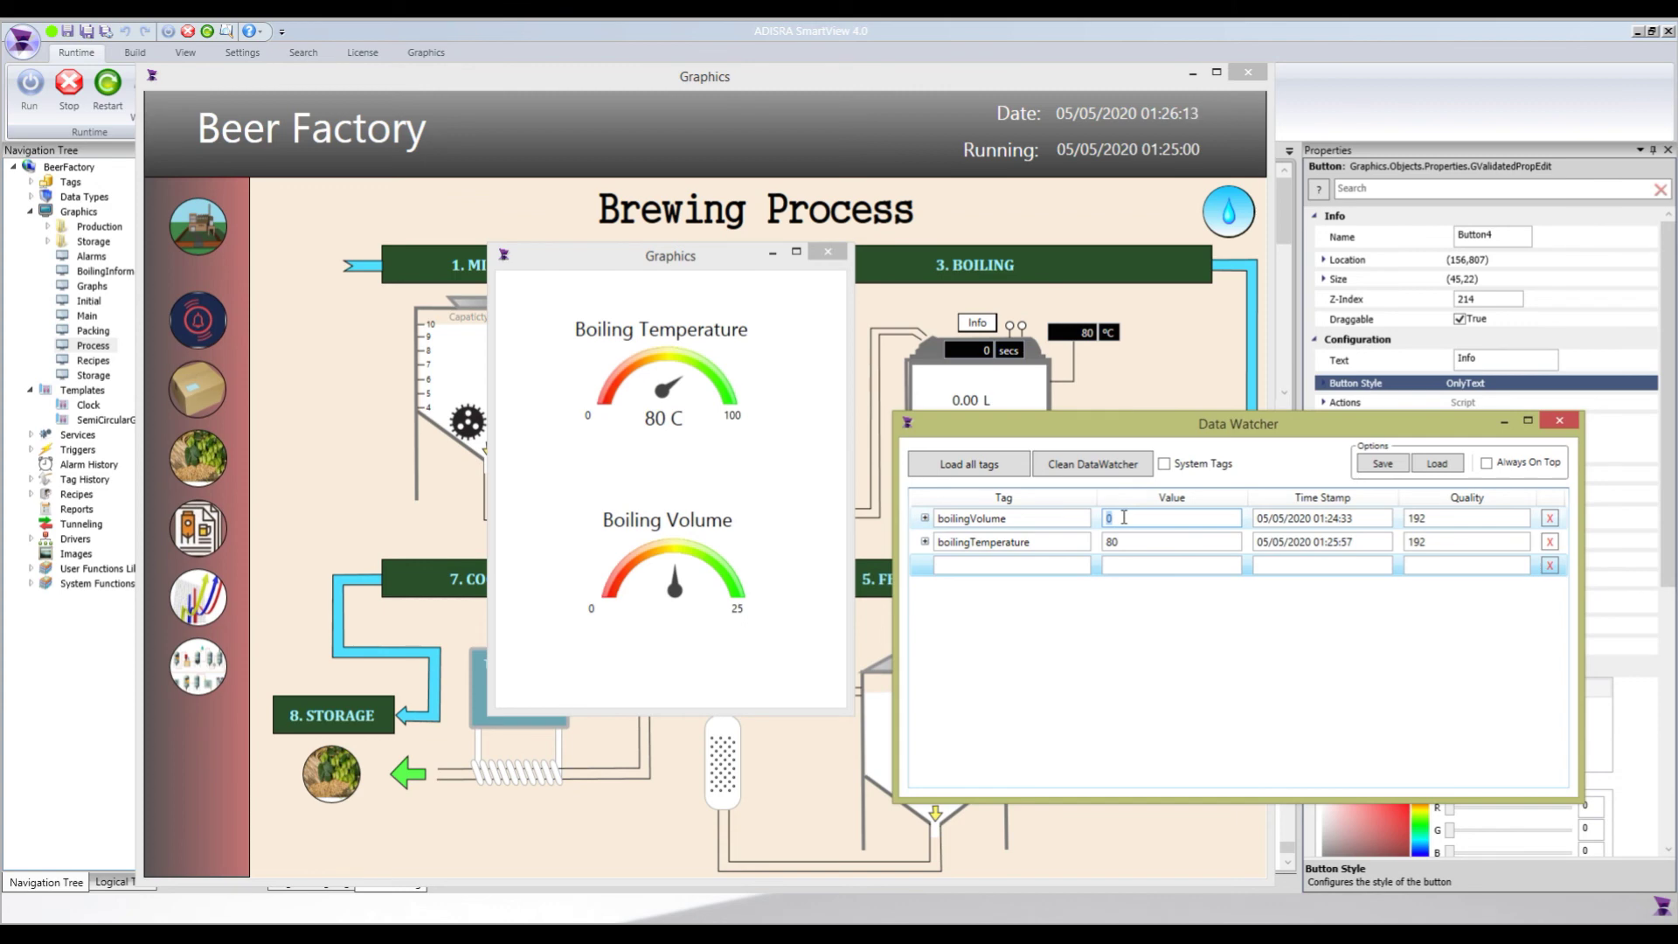
text(10)
key(Return)
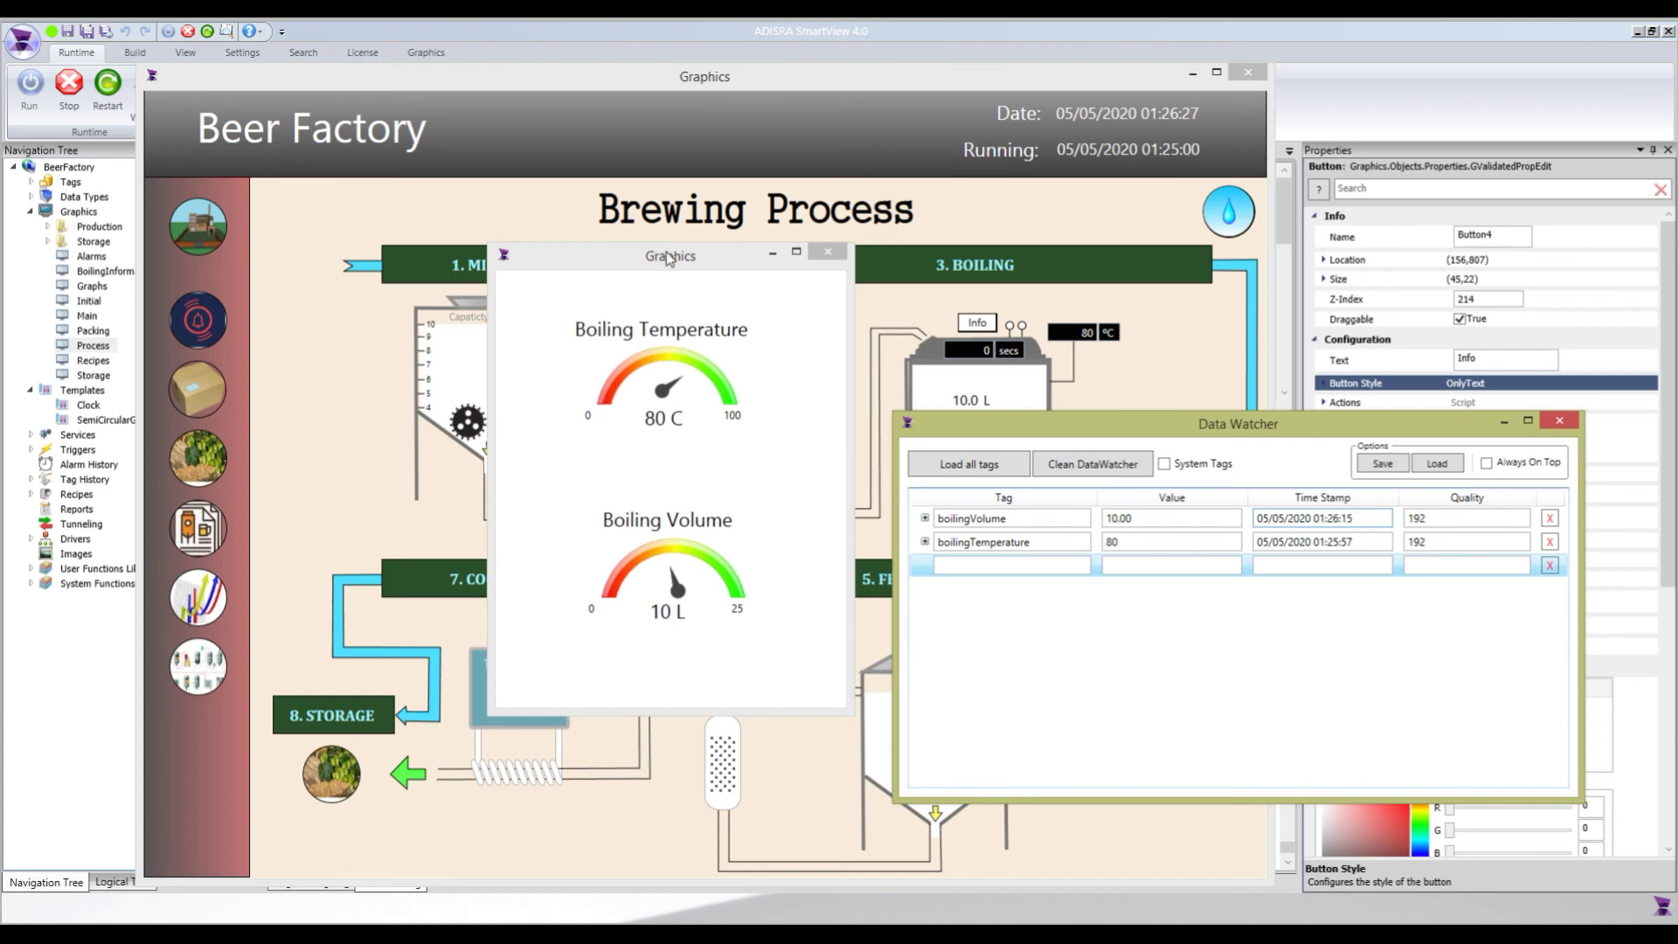
click(537, 227)
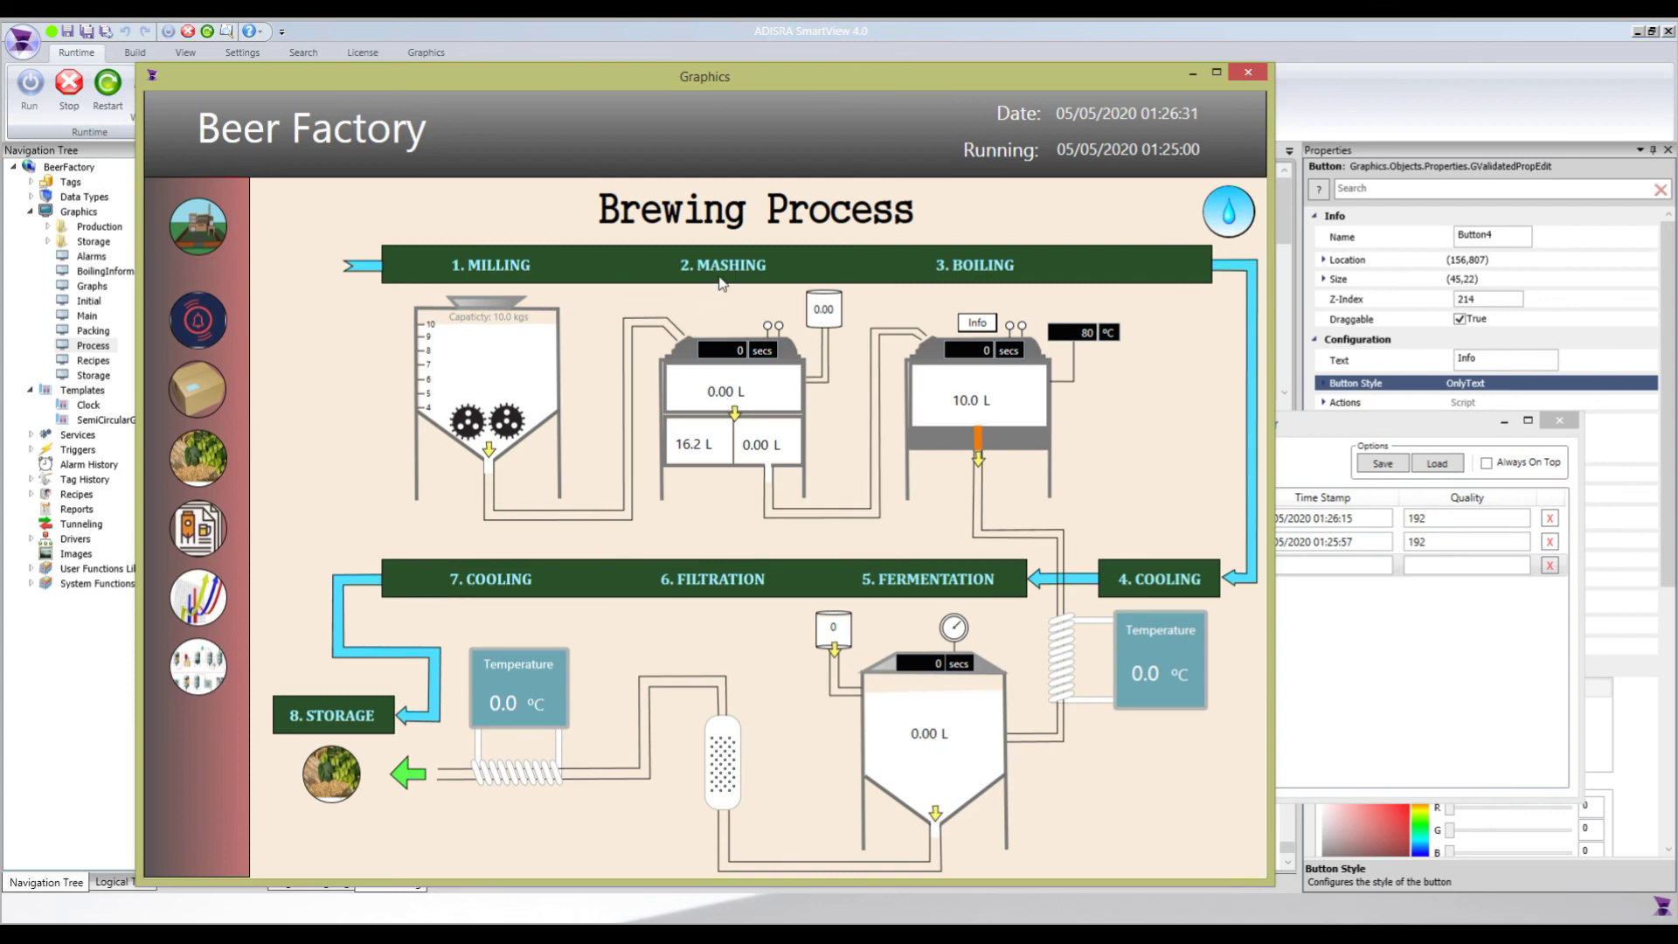